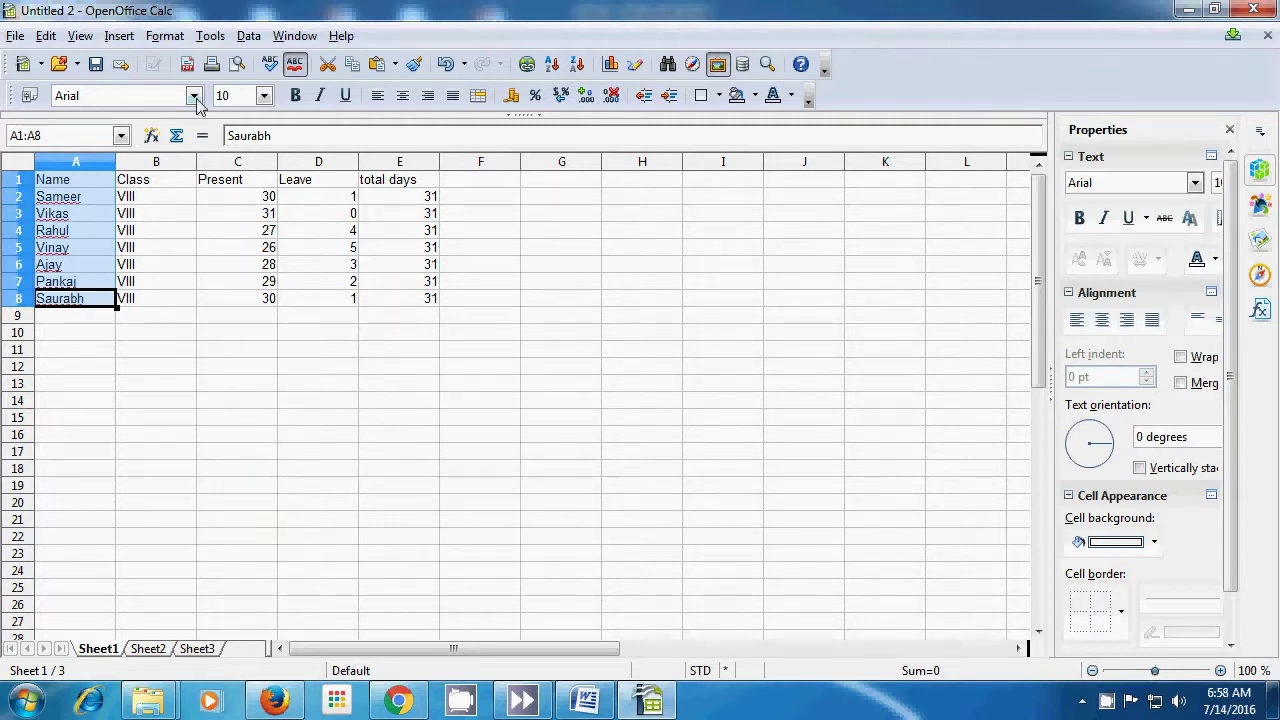
# Define a database range called "name" for the selected Name column cells A1:A8
pyautogui.click(250, 36)
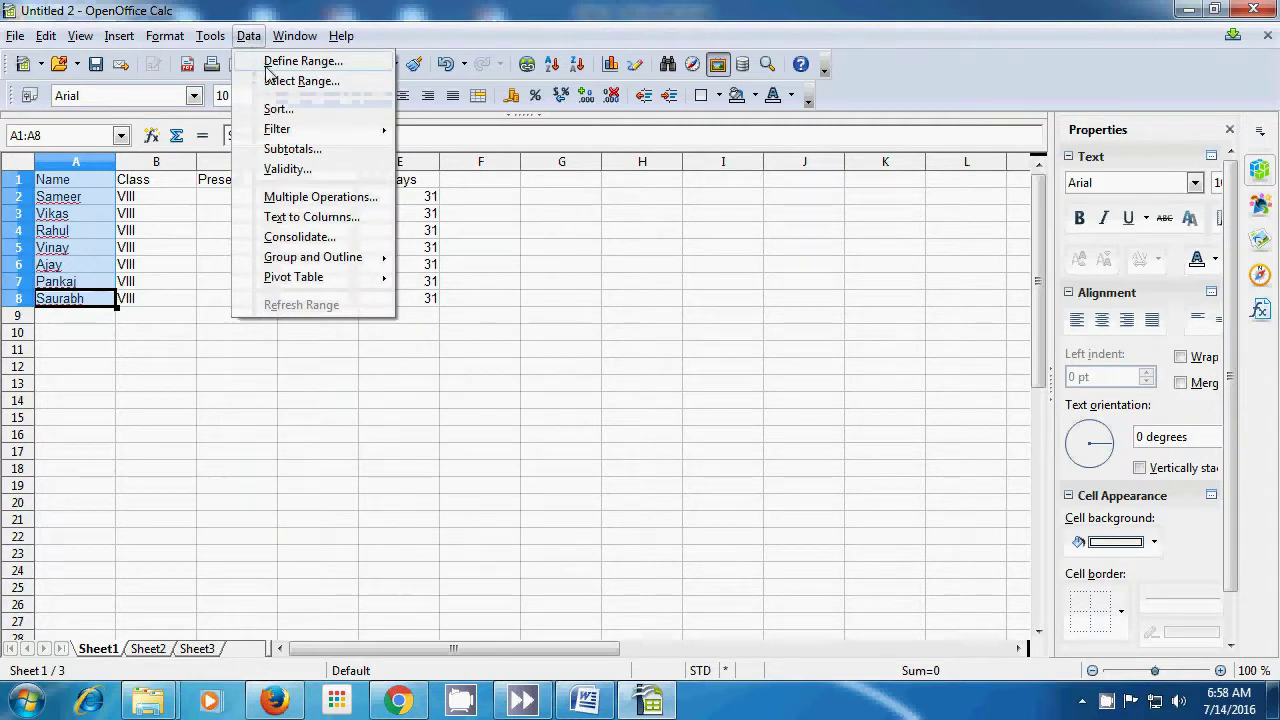
pyautogui.click(300, 61)
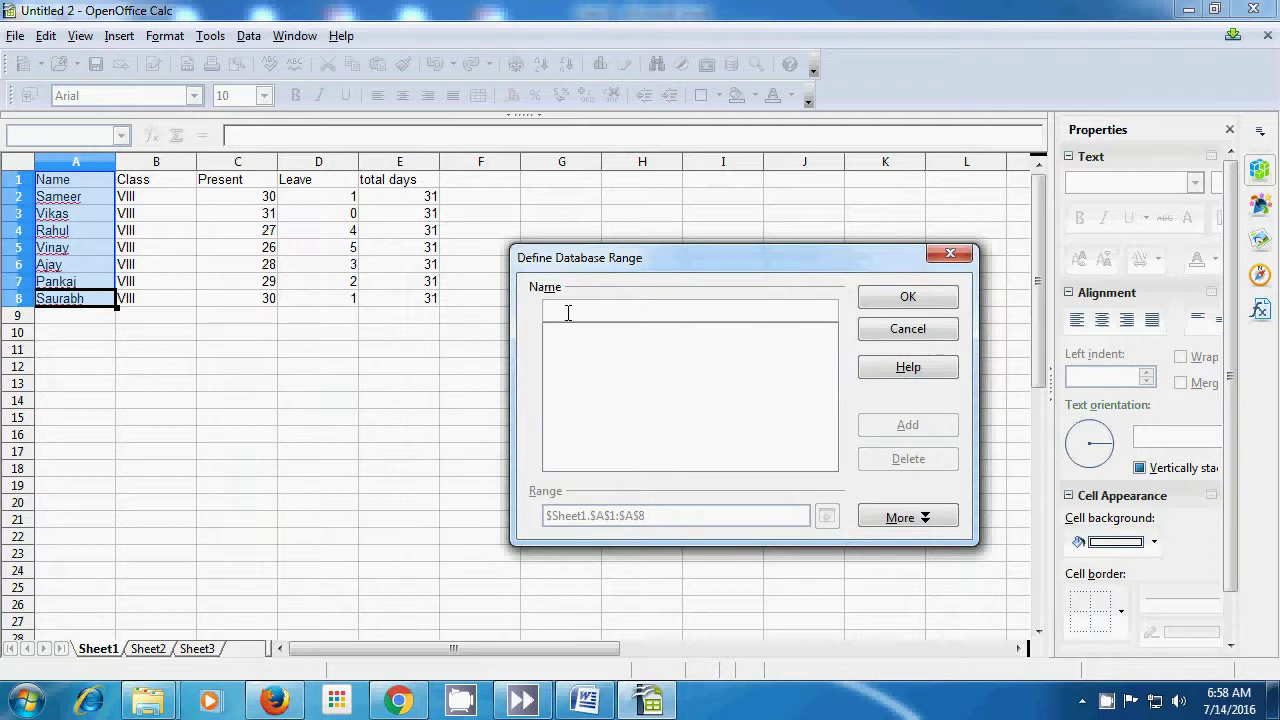
pyautogui.write('name')
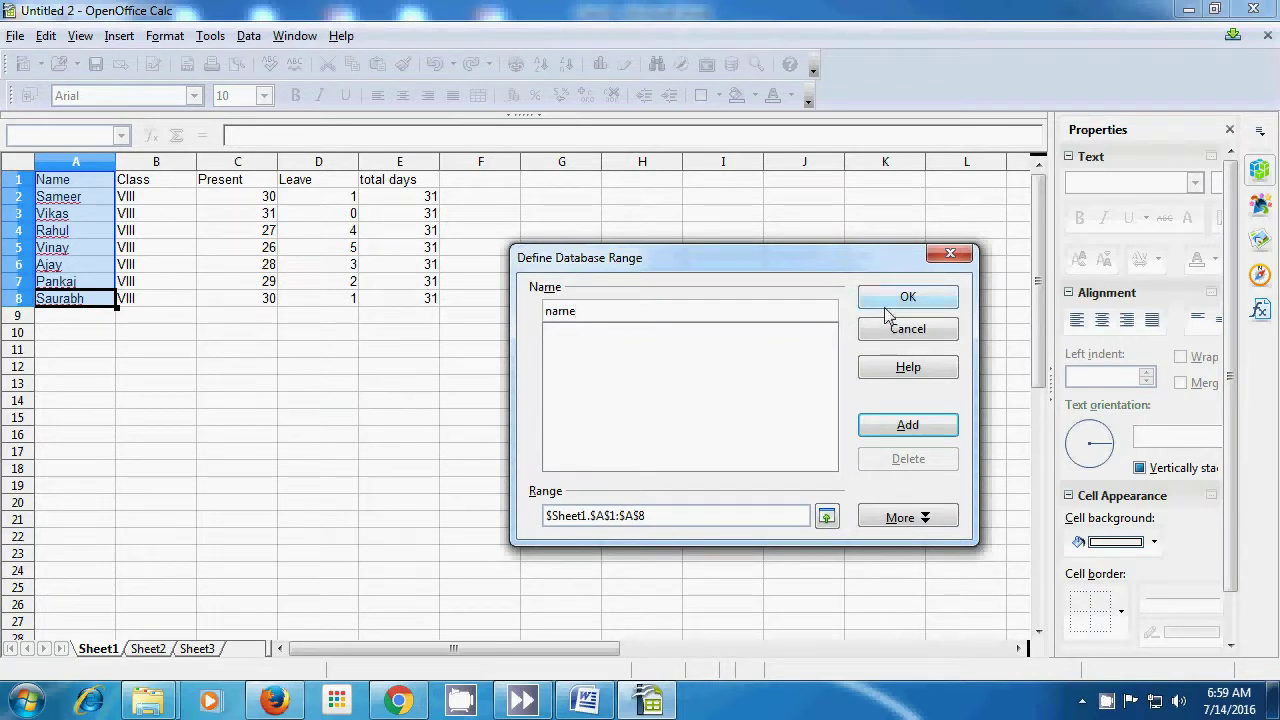
pyautogui.click(902, 430)
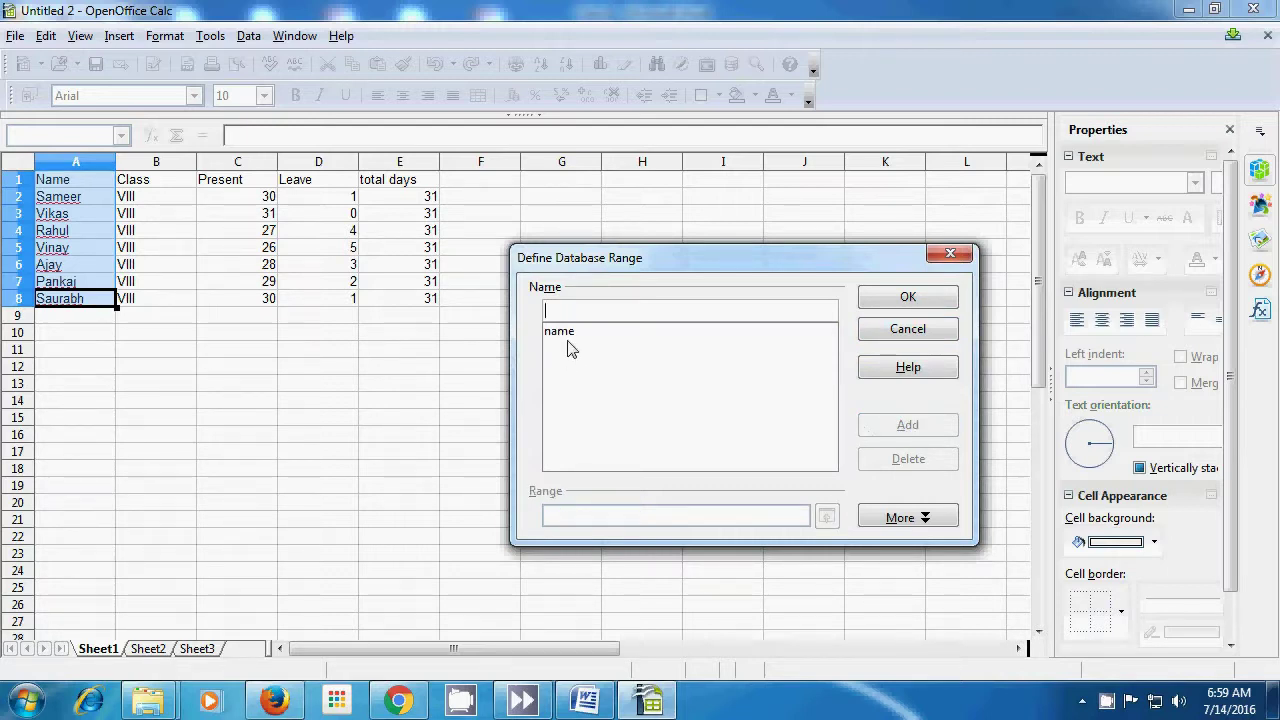
pyautogui.click(900, 303)
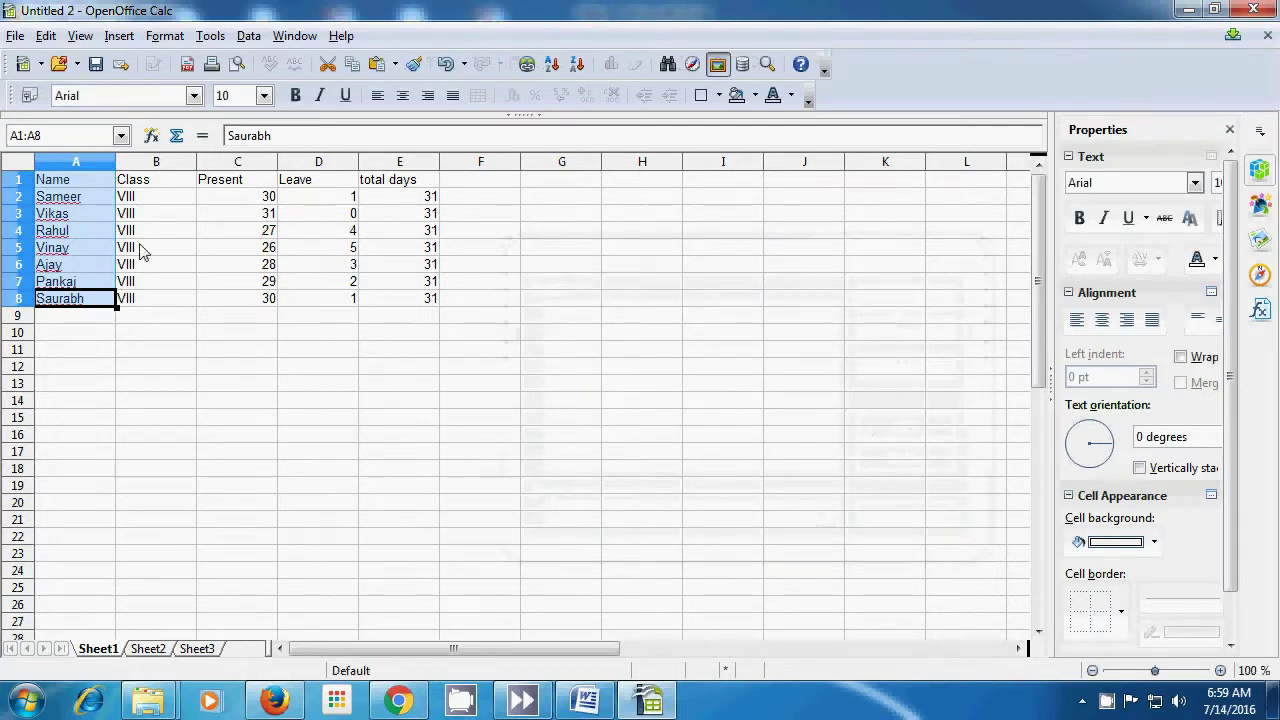
# Define a database range called "Class" covering the Class column cells B1:B8
pyautogui.moveTo(152, 183); pyautogui.dragTo(153, 304)
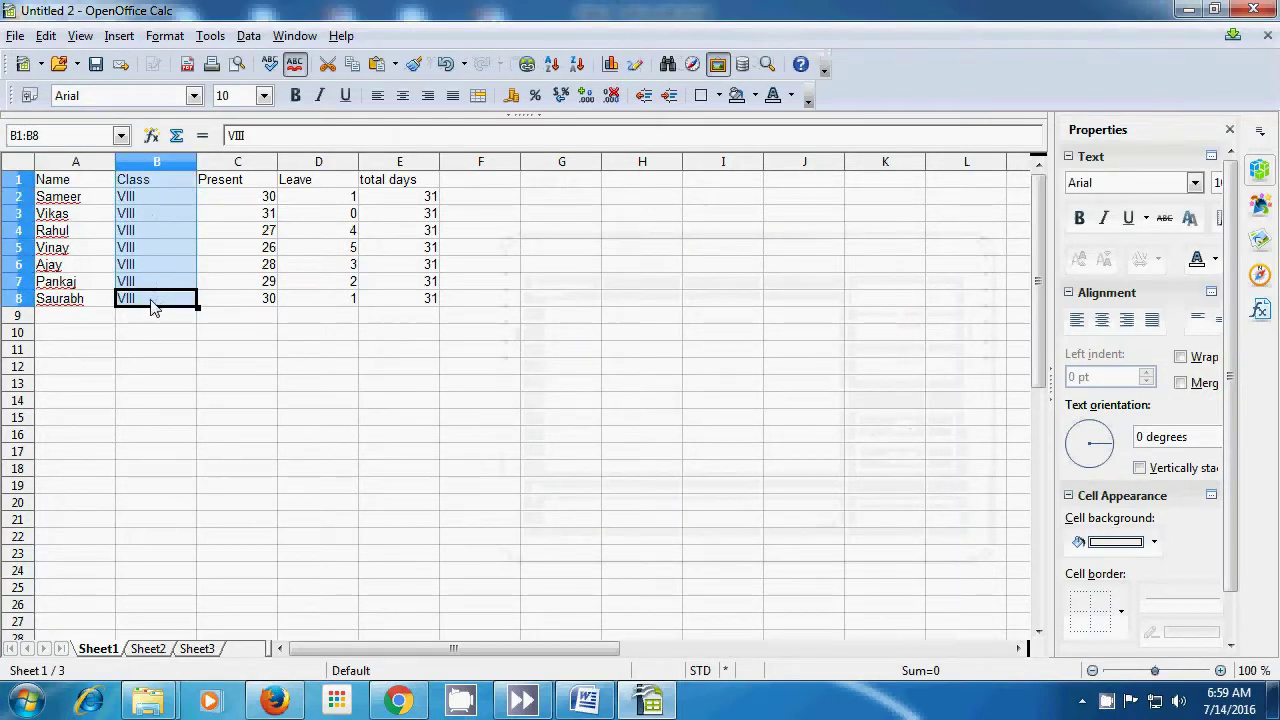
pyautogui.click(248, 37)
pyautogui.click(290, 61)
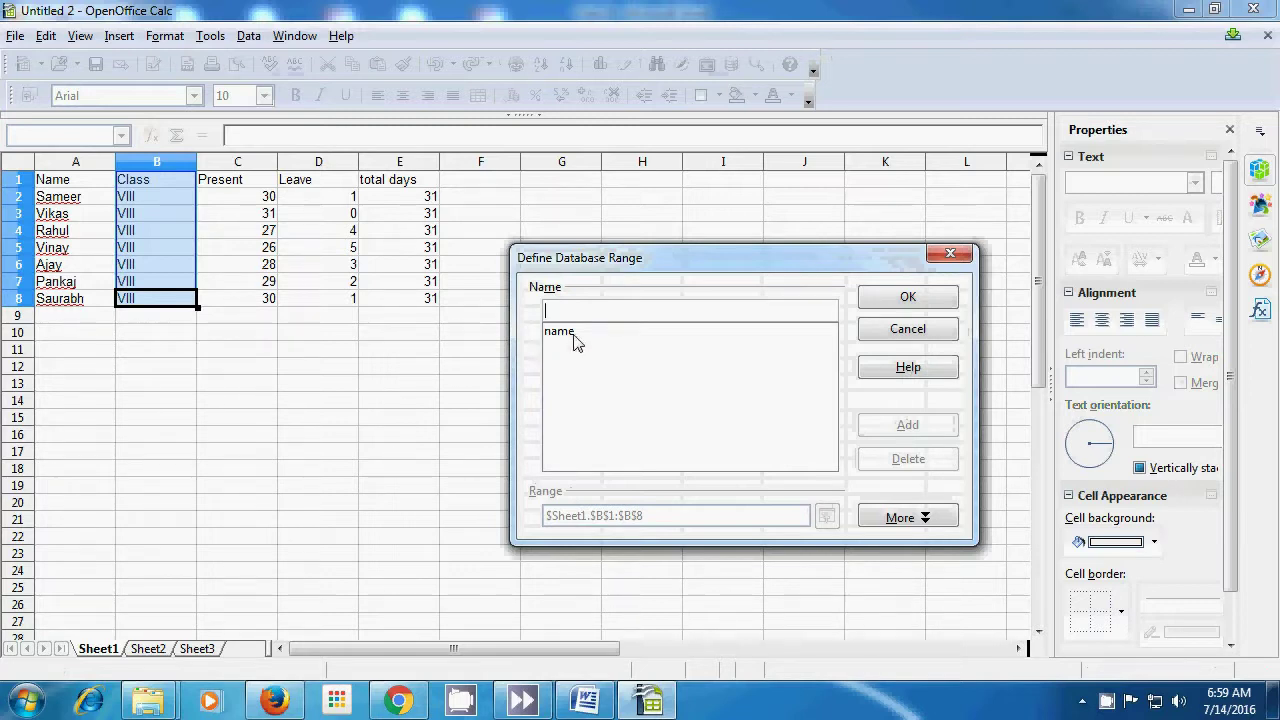
pyautogui.write('Class')
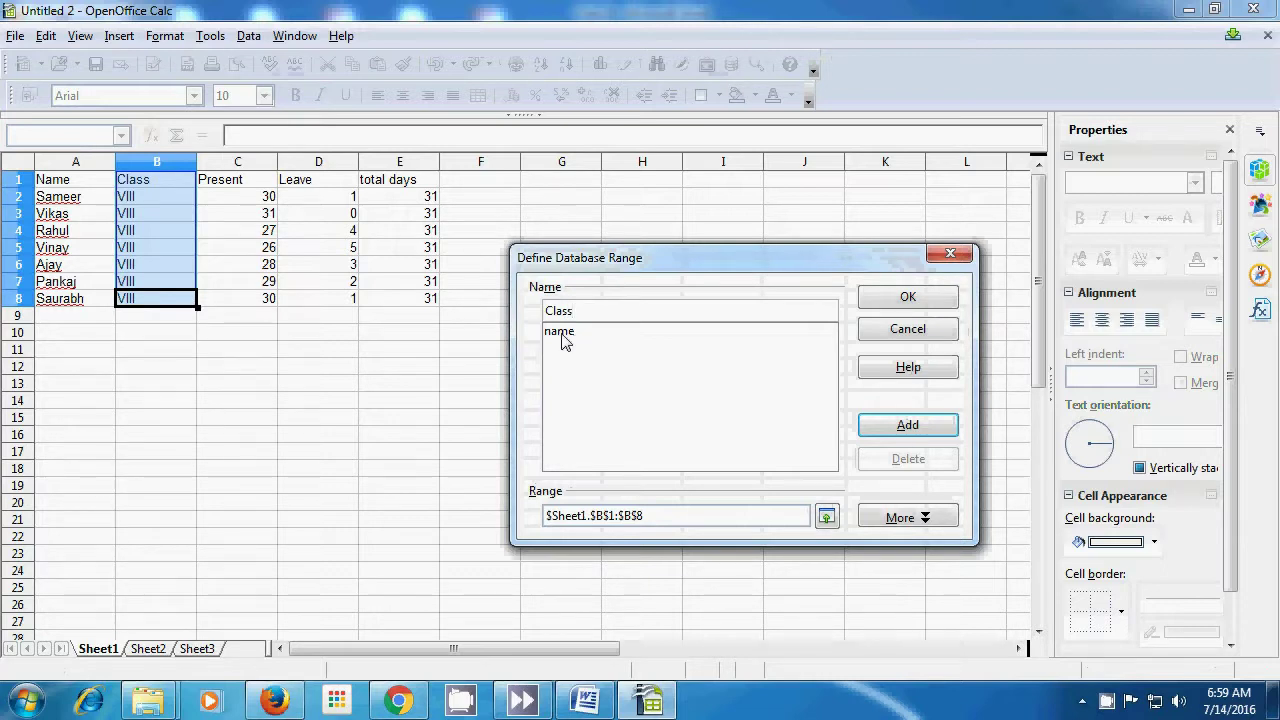
pyautogui.click(923, 432)
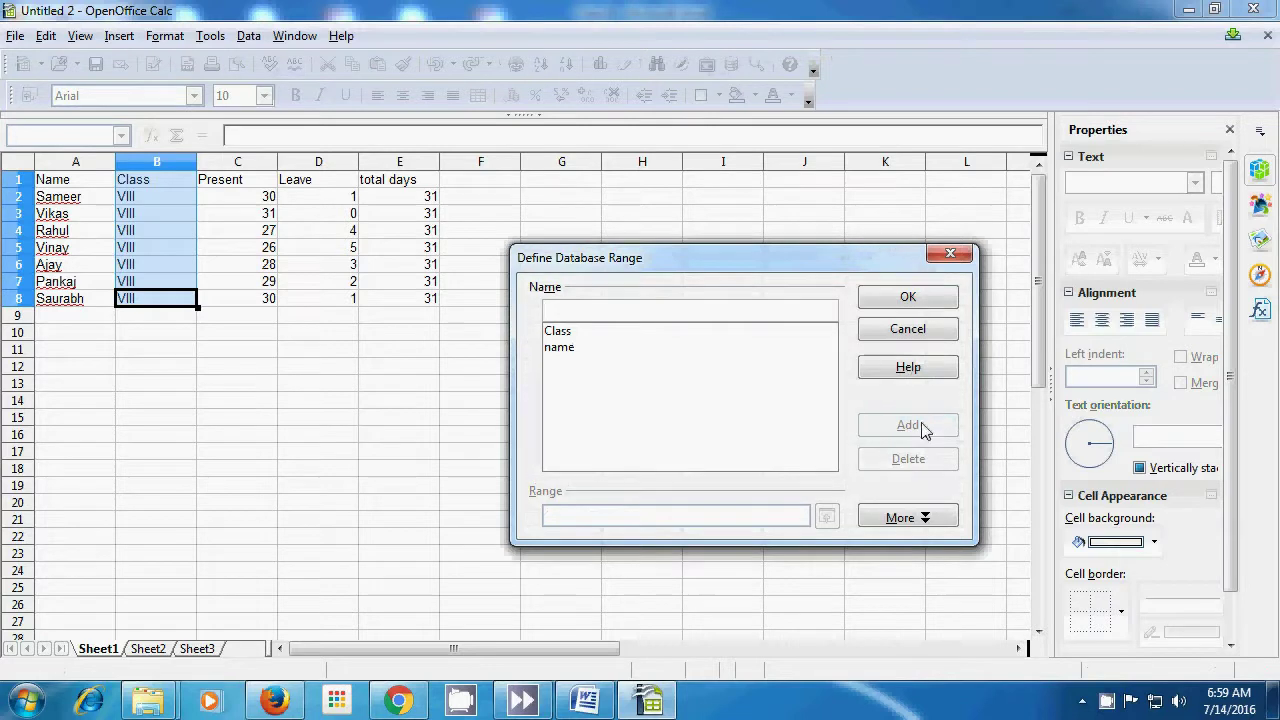
pyautogui.click(918, 298)
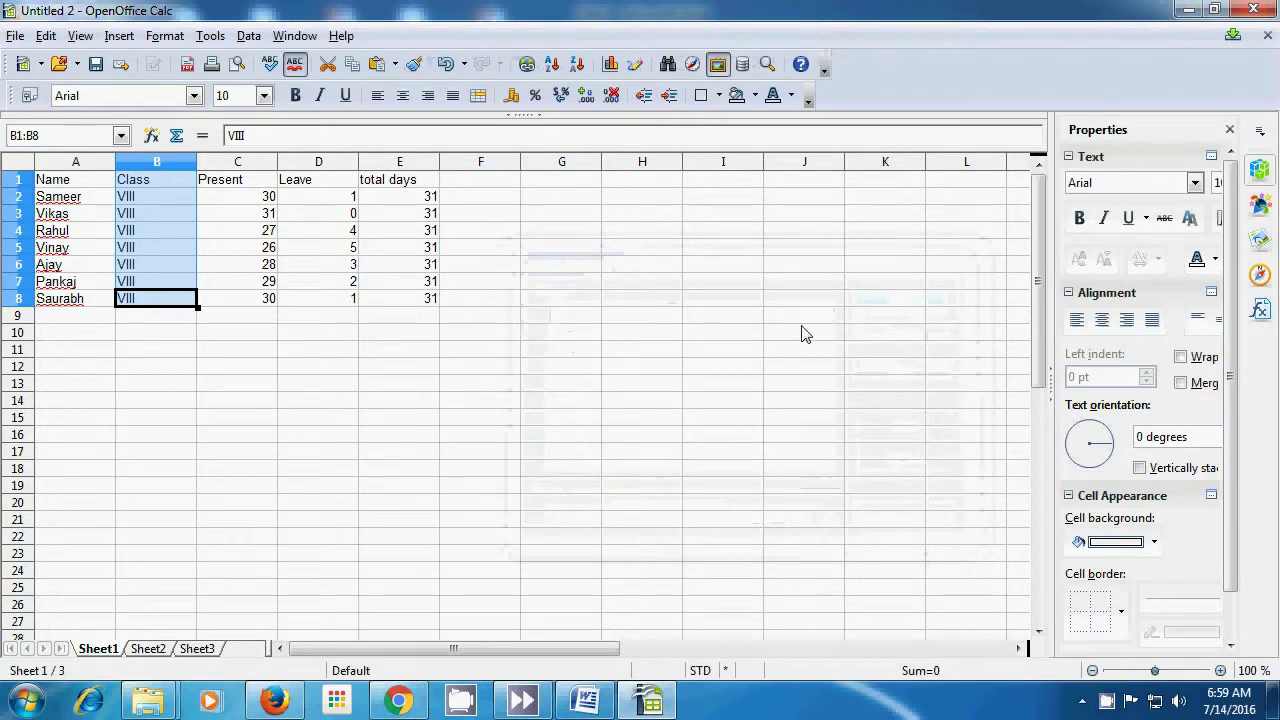
# Define a database range called "Present" covering the Present column cells C1:C8
pyautogui.moveTo(238, 190); pyautogui.dragTo(249, 305)
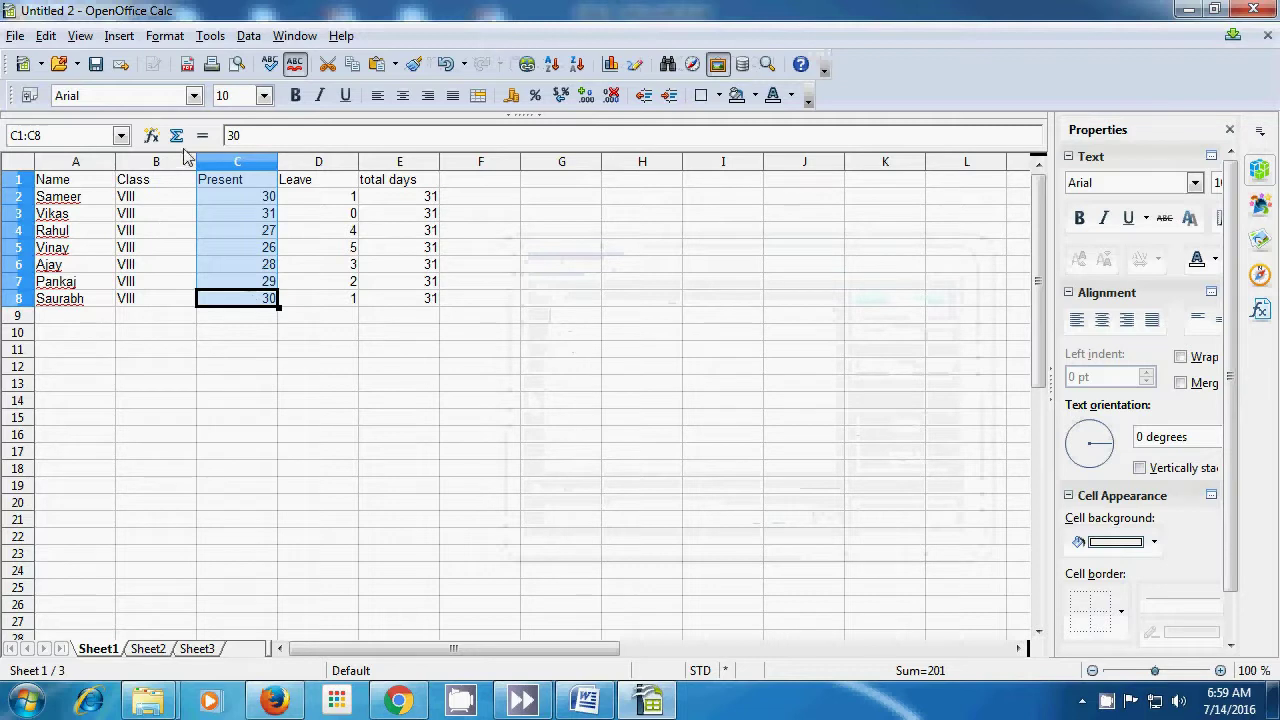
pyautogui.click(249, 37)
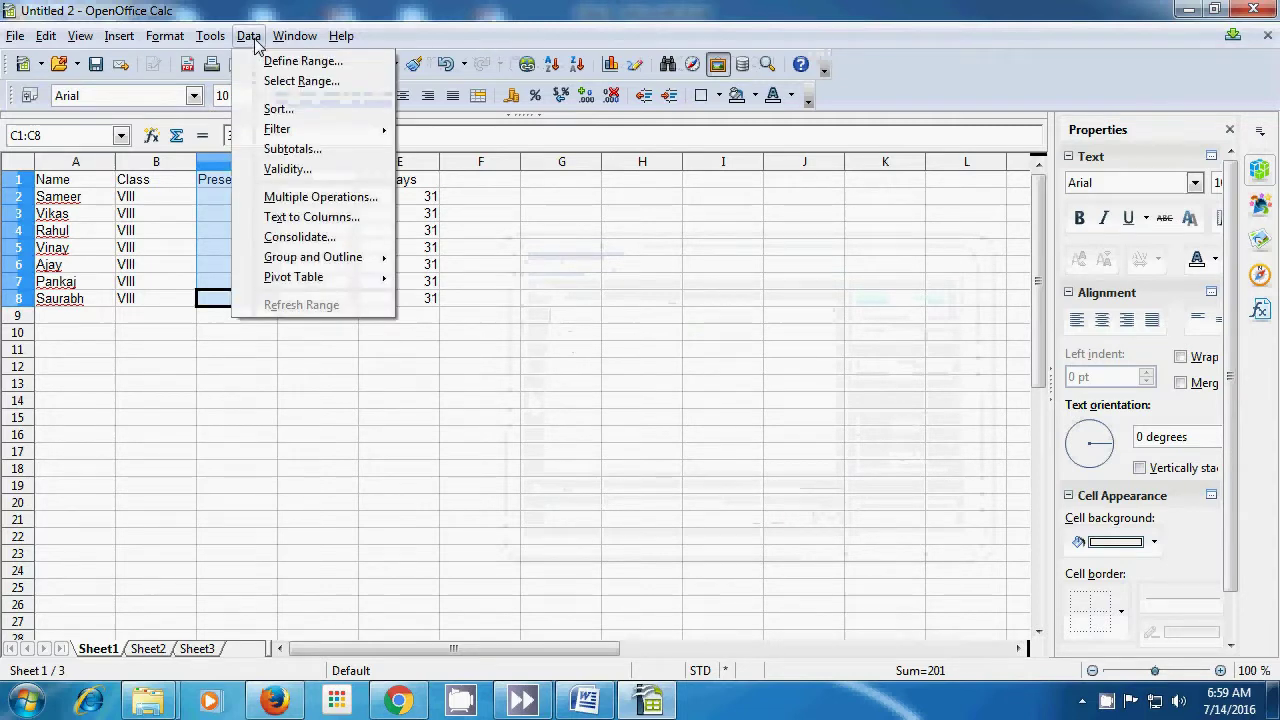
pyautogui.click(274, 61)
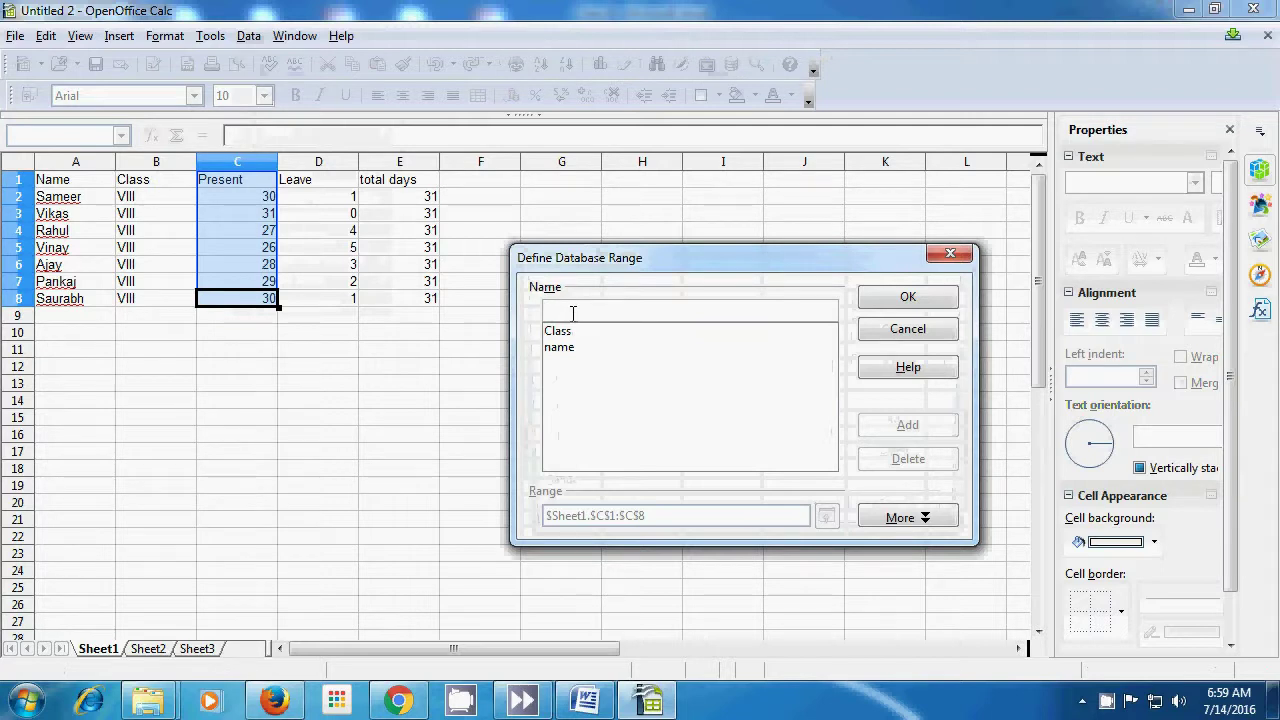
pyautogui.write('Present')
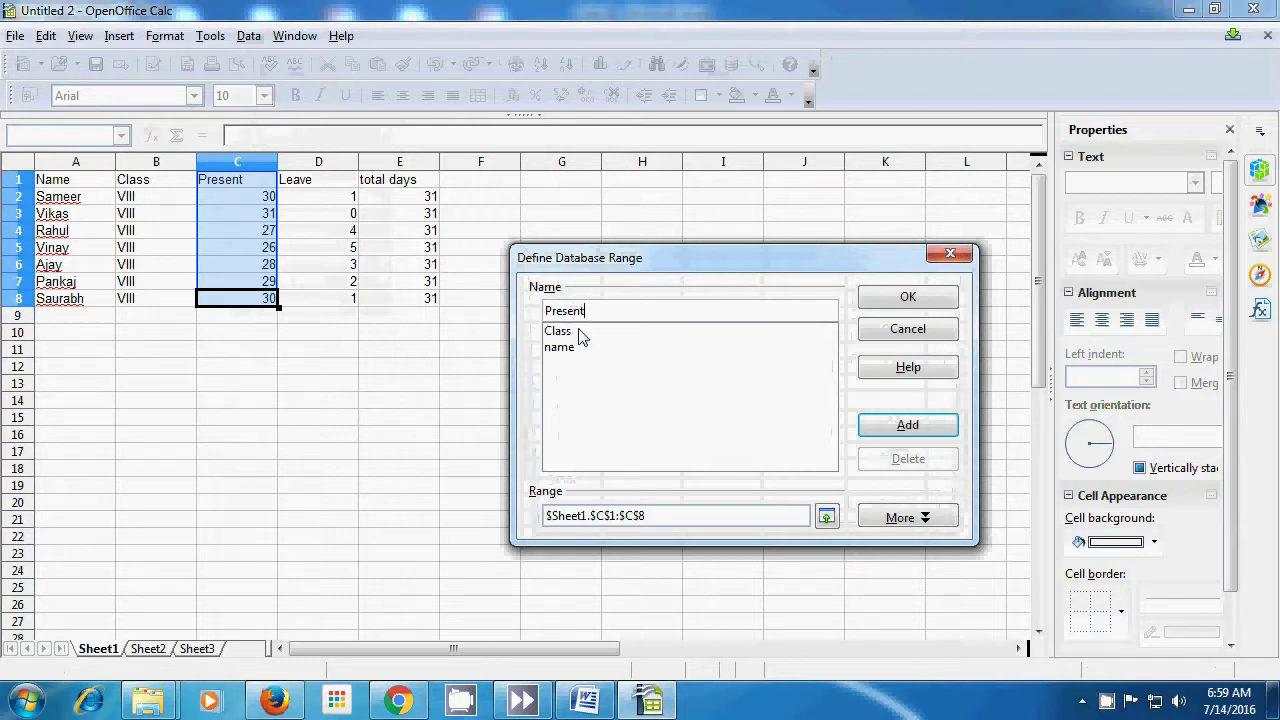
pyautogui.click(903, 428)
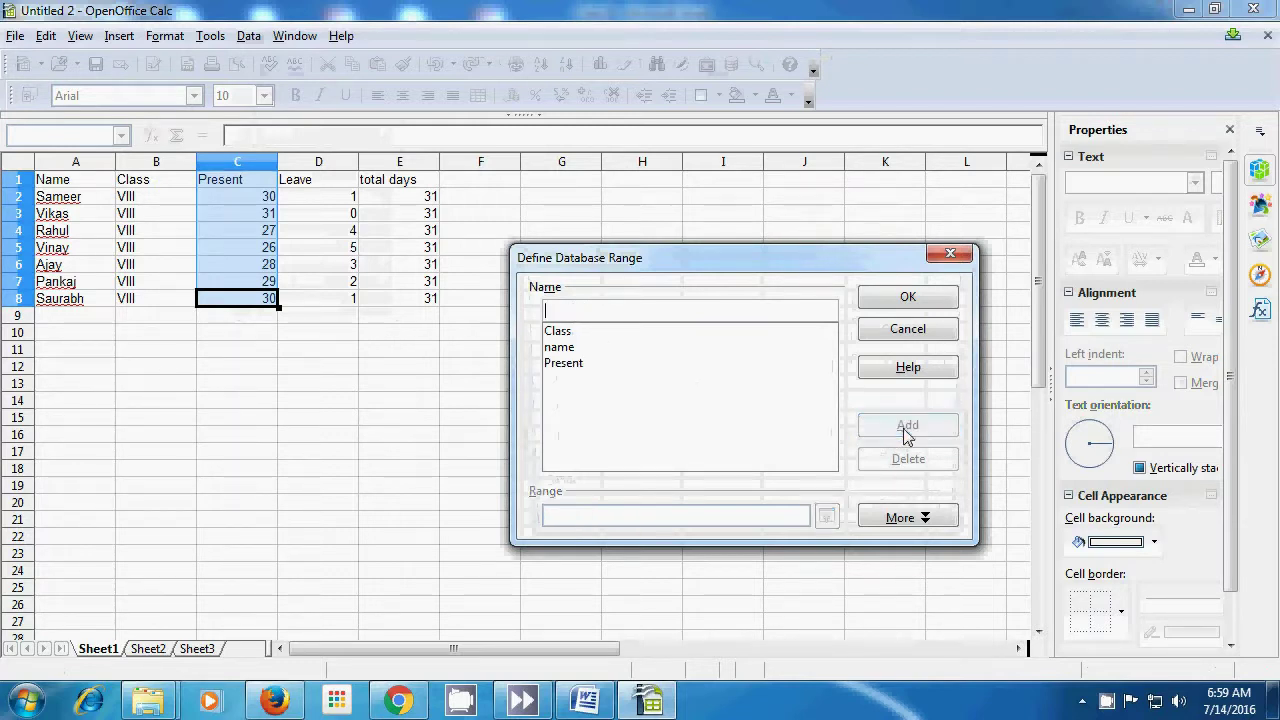
pyautogui.click(913, 302)
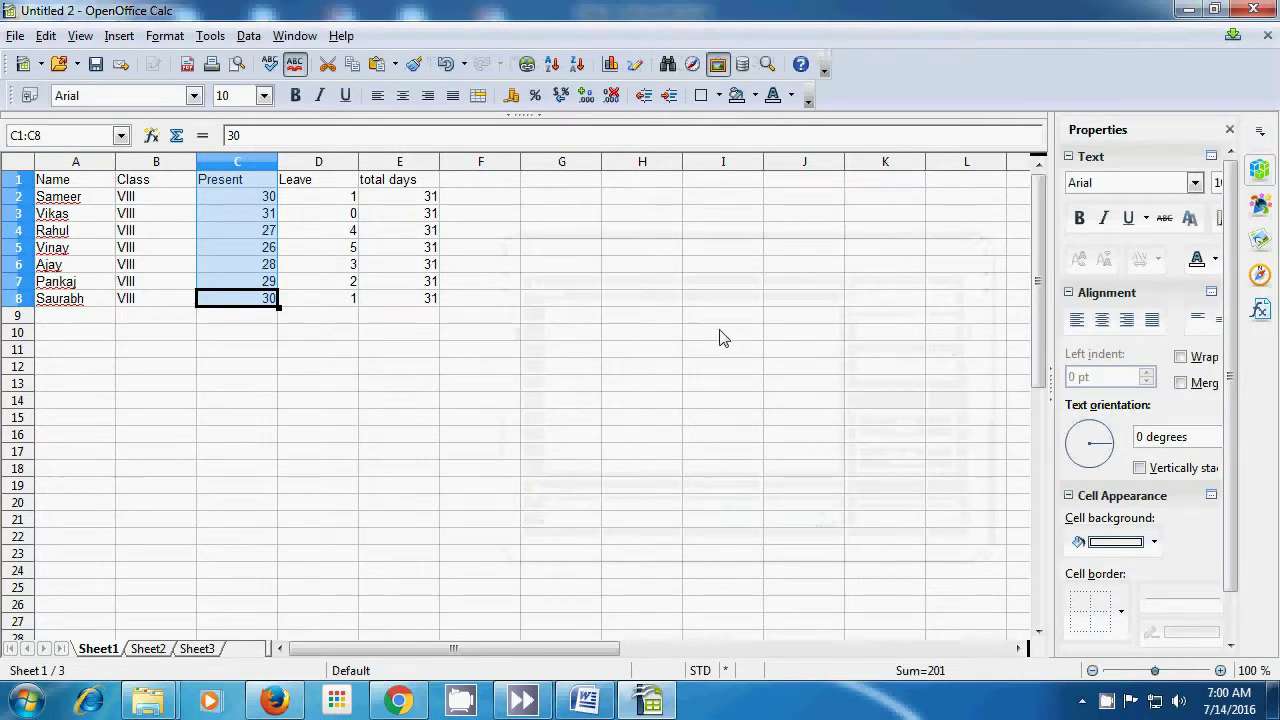
# Define a database range called "Leave" covering the Leave column cells D1:D8
pyautogui.moveTo(323, 186); pyautogui.dragTo(320, 302)
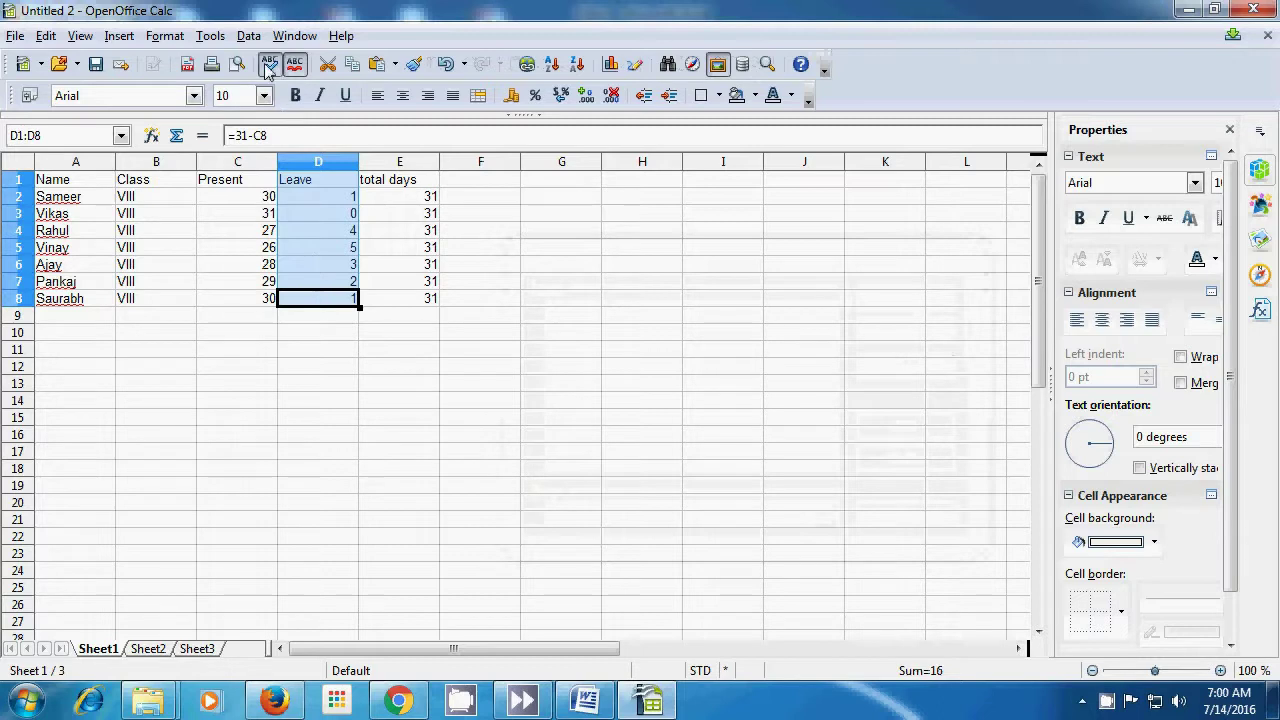
pyautogui.click(250, 37)
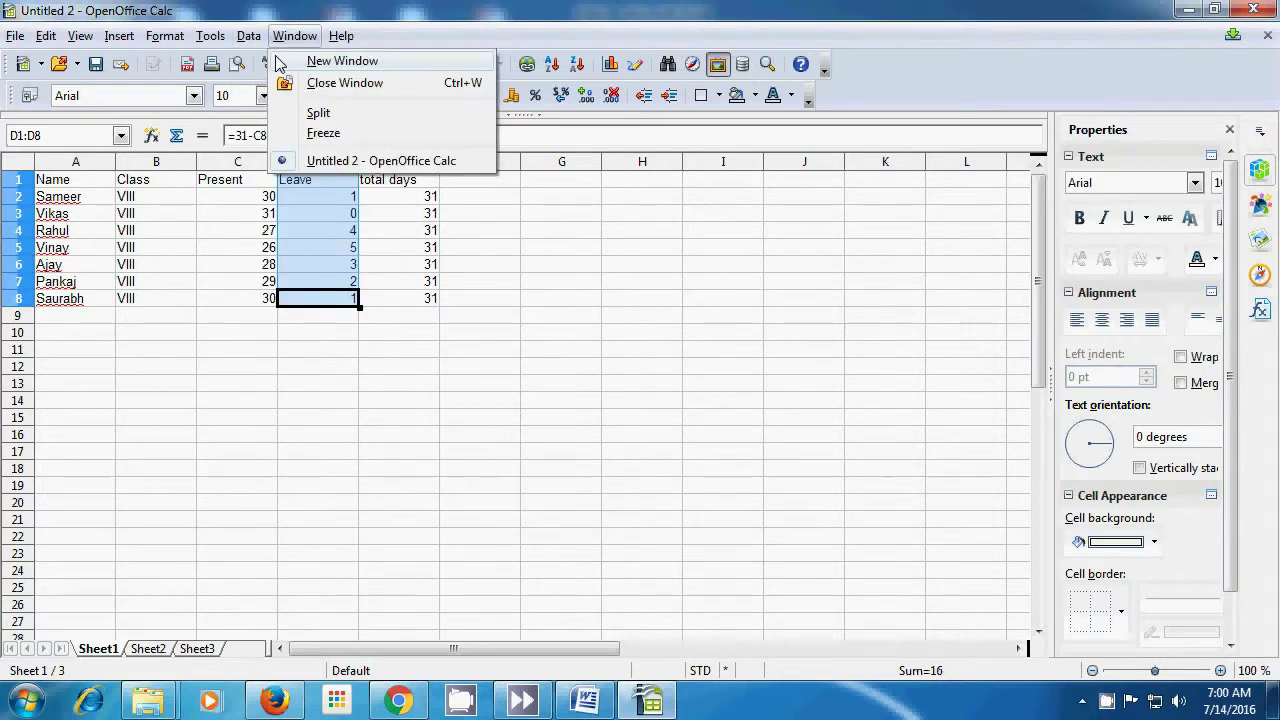
pyautogui.click(282, 63)
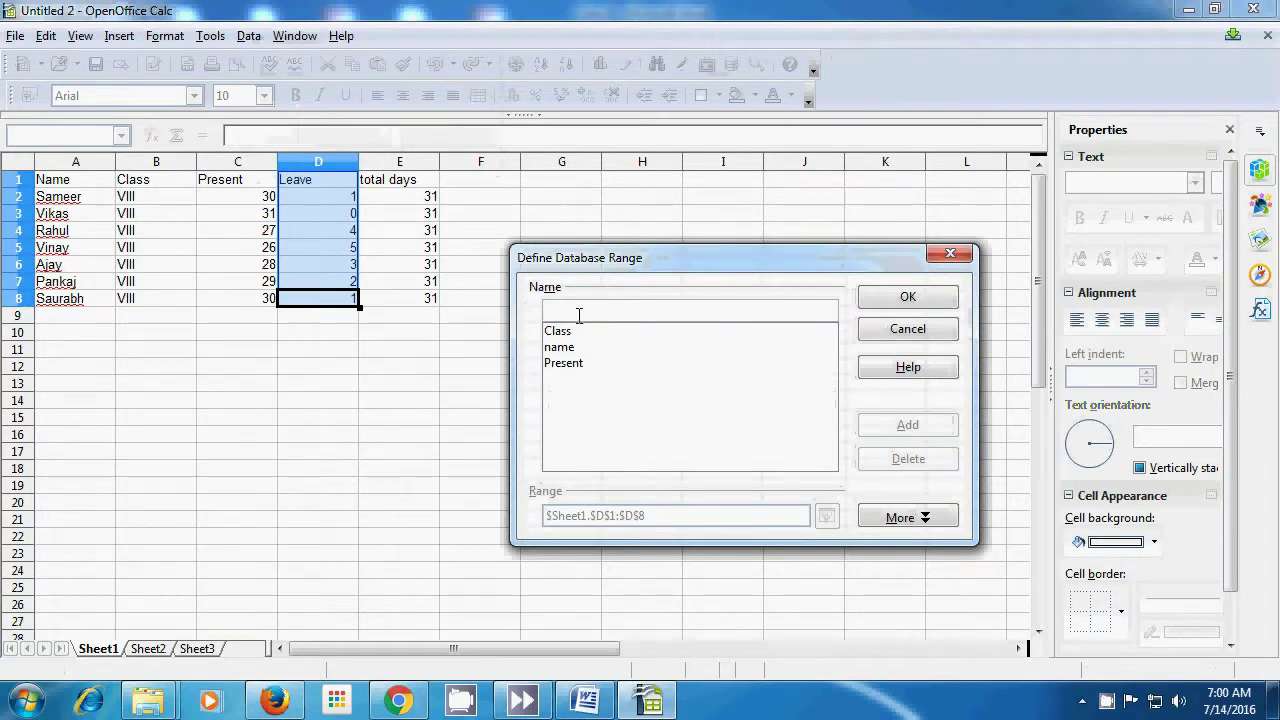
pyautogui.write('Leave')
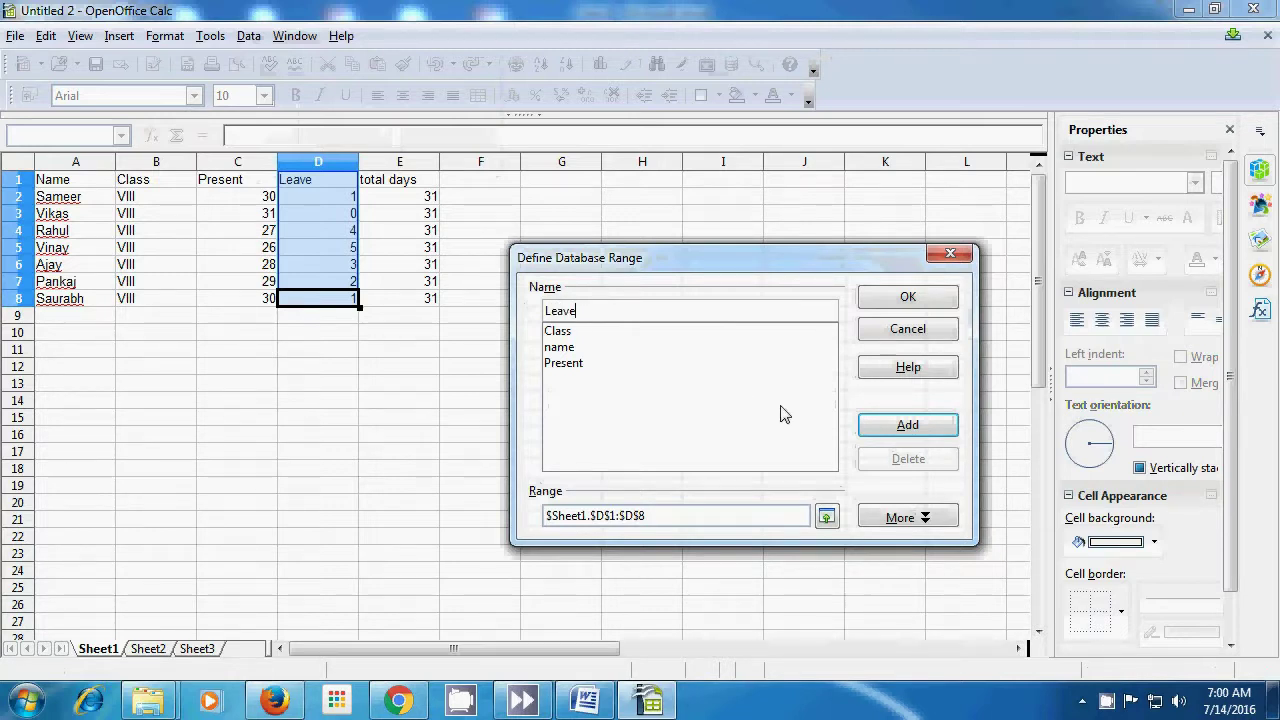
pyautogui.click(889, 437)
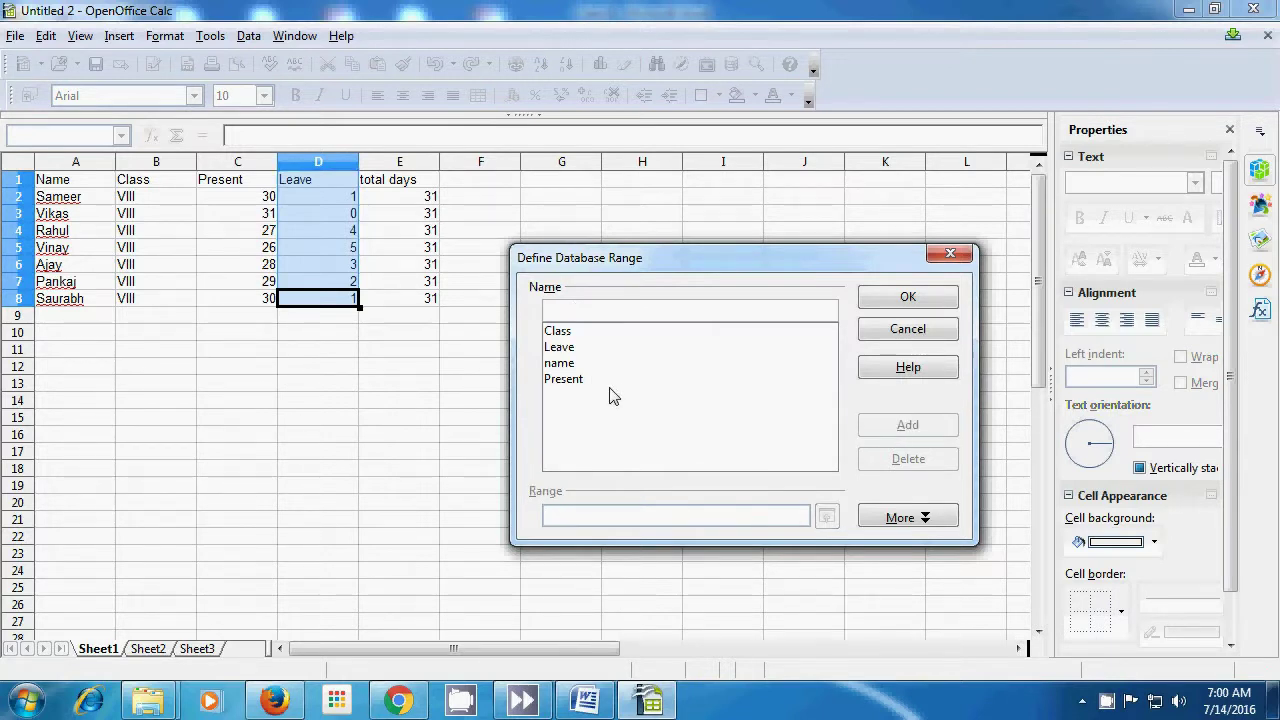
pyautogui.click(891, 303)
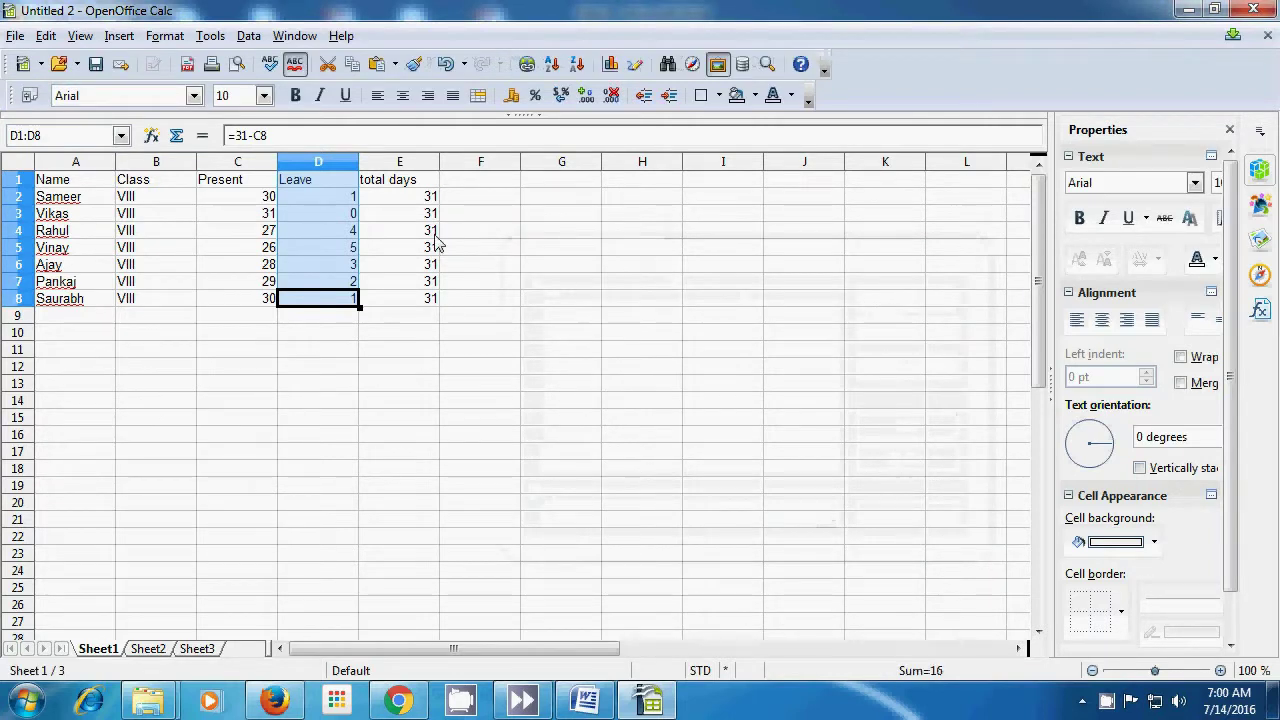
# Define a database range called "total" covering the total days column cells E1:E8, and clear the selection
pyautogui.moveTo(410, 182); pyautogui.dragTo(405, 306)
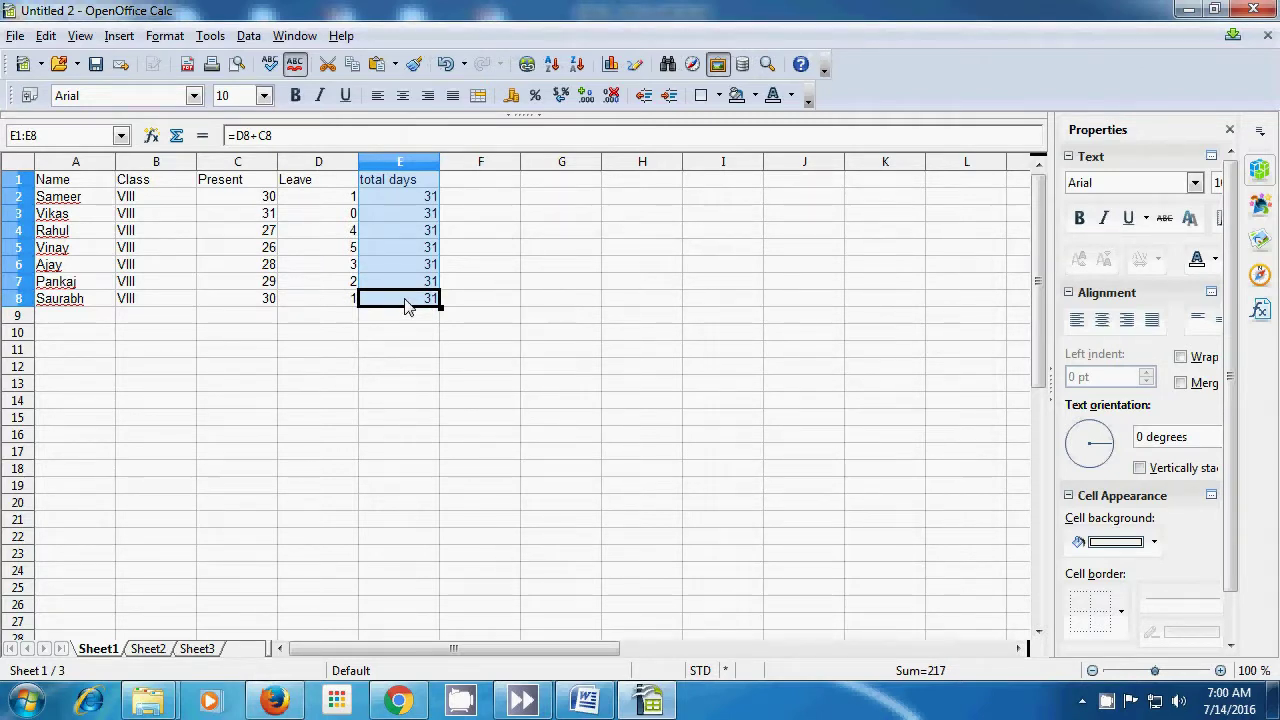
pyautogui.click(249, 38)
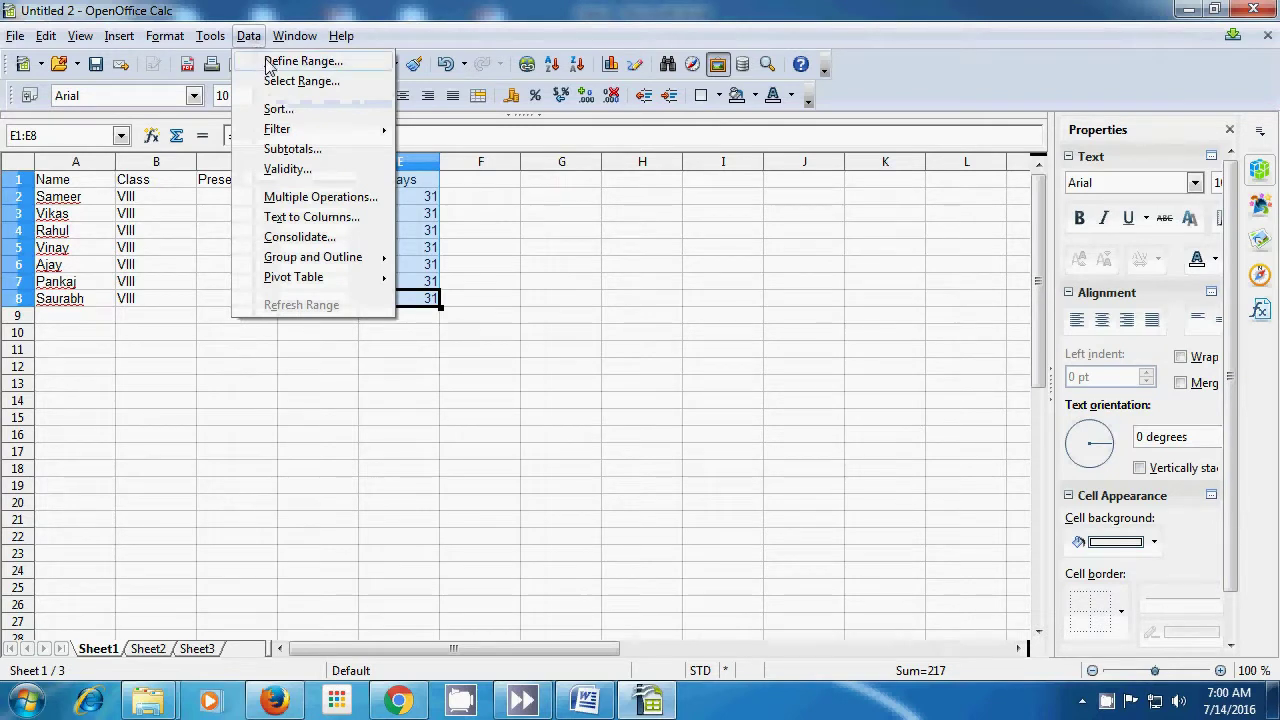
pyautogui.click(300, 61)
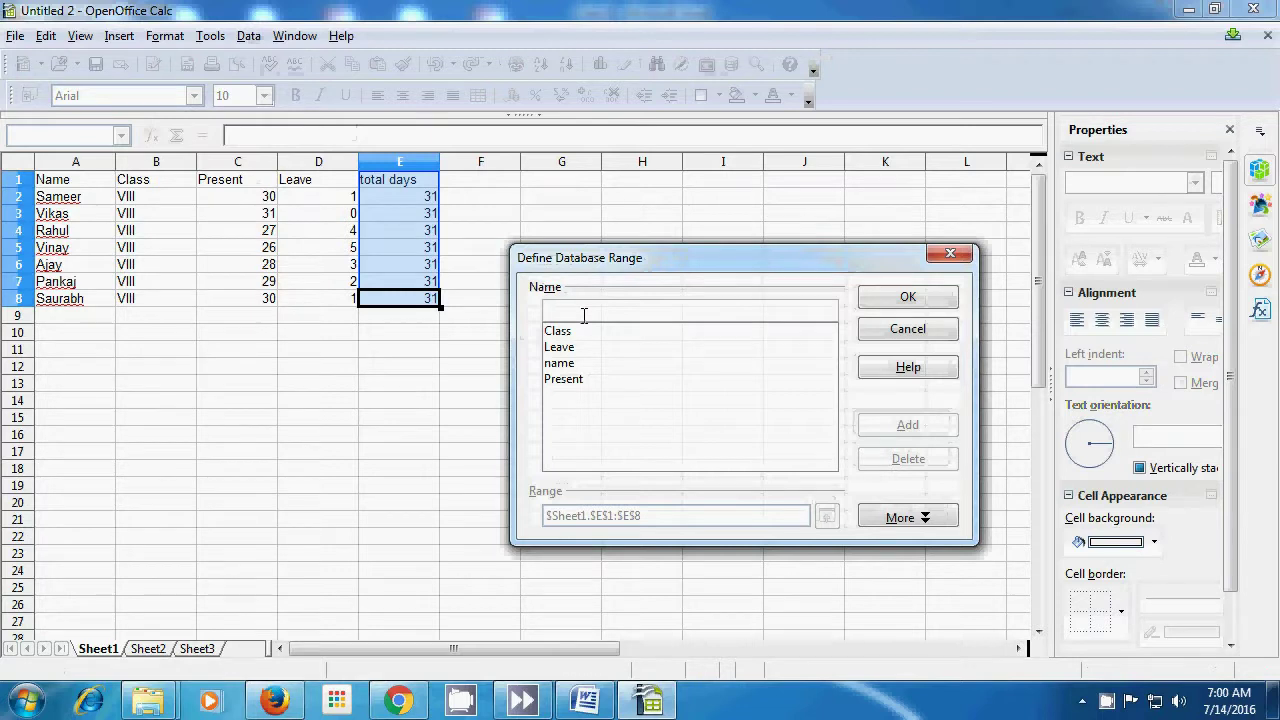
pyautogui.write('t')
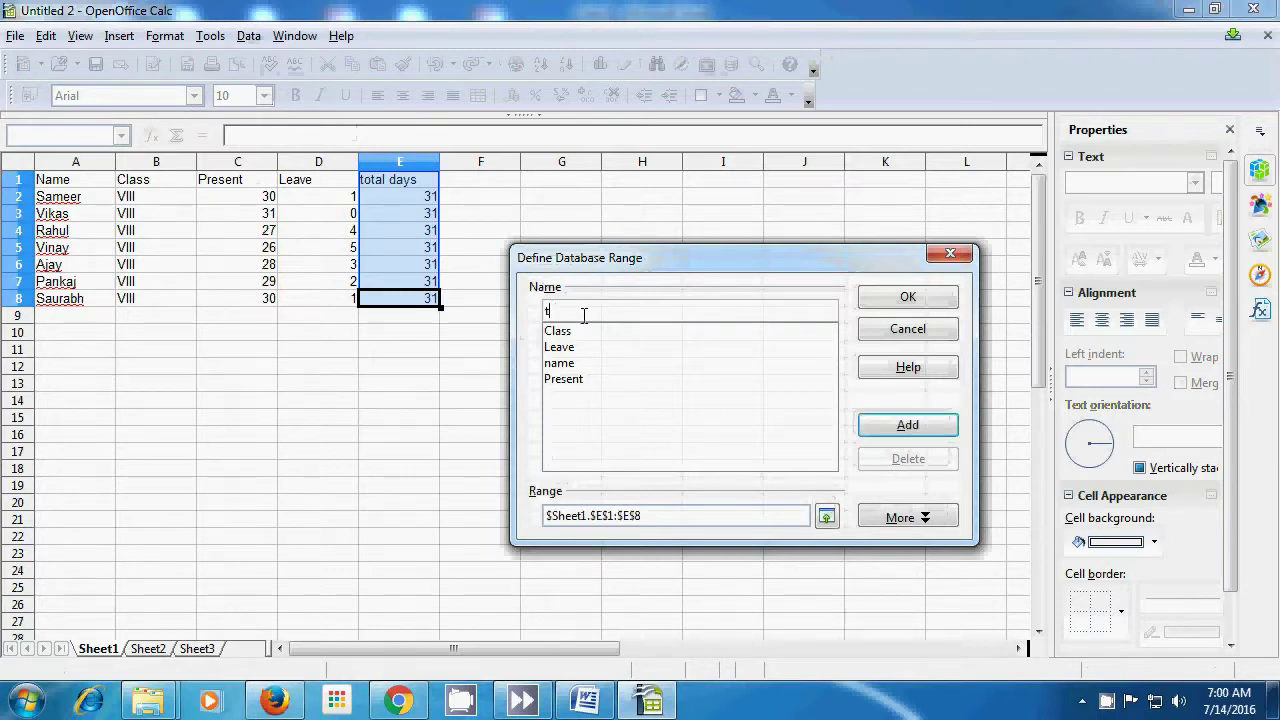
pyautogui.write('otal')
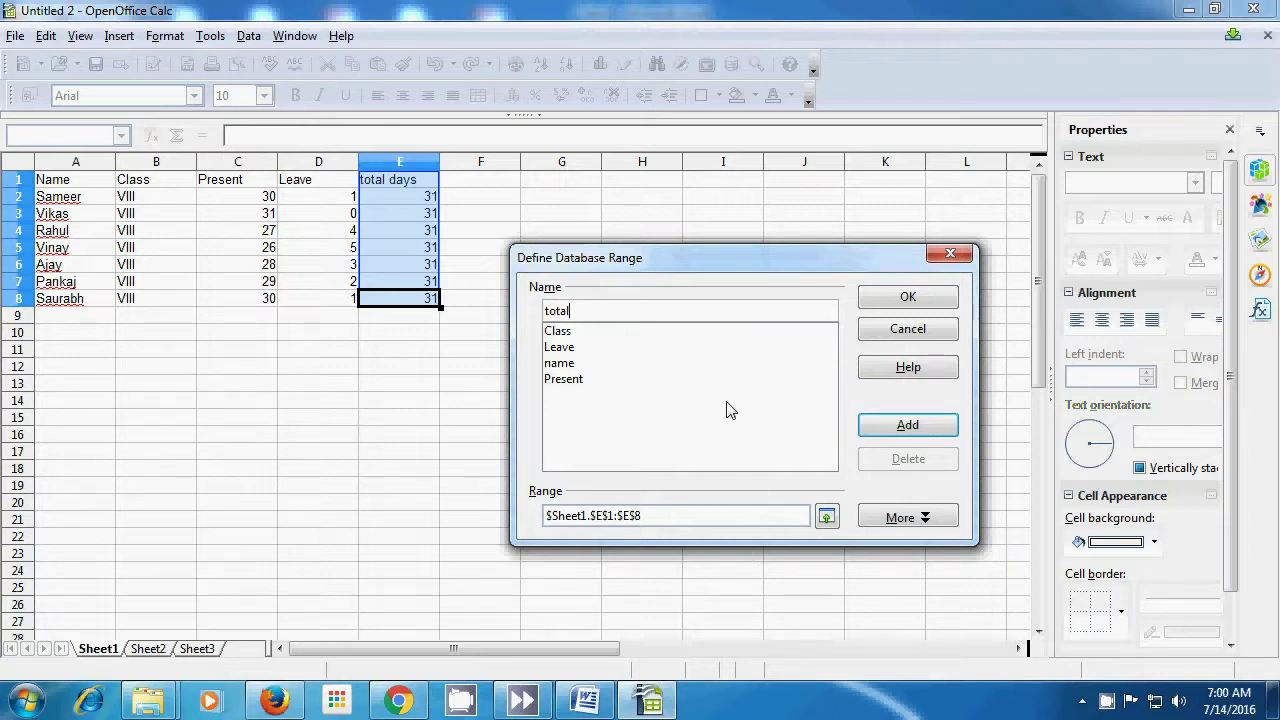
pyautogui.click(876, 436)
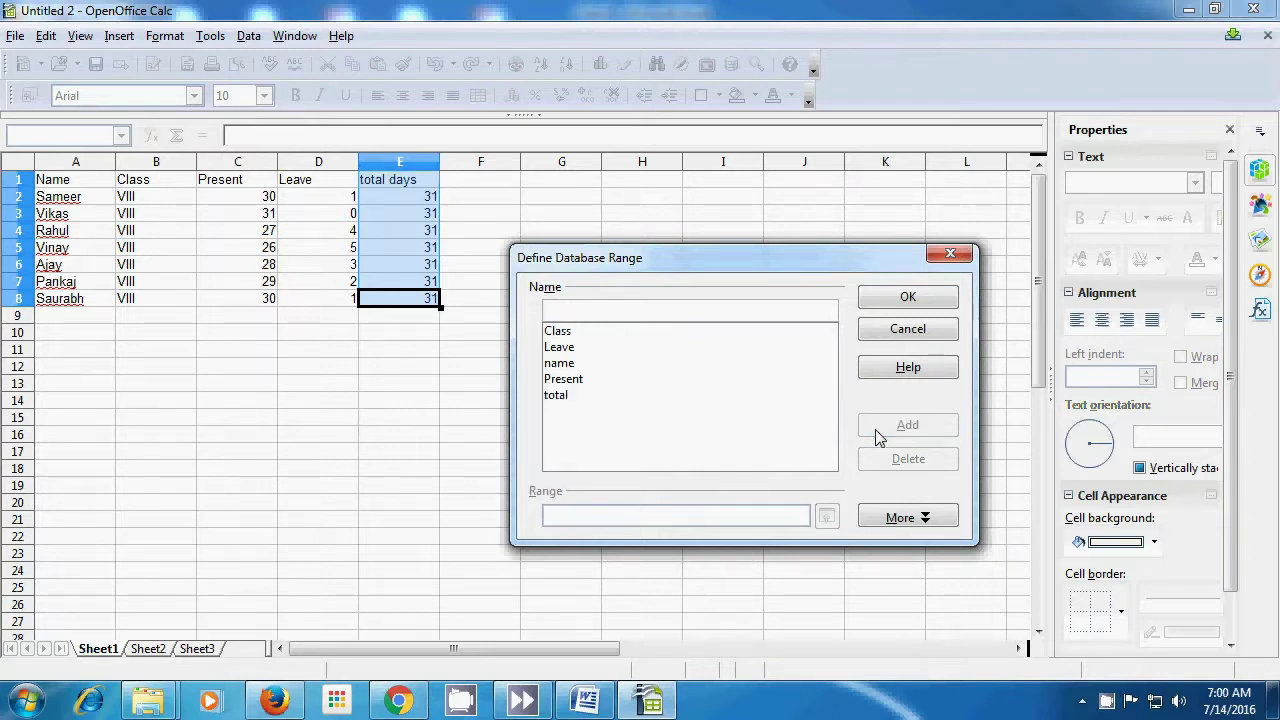
pyautogui.click(926, 298)
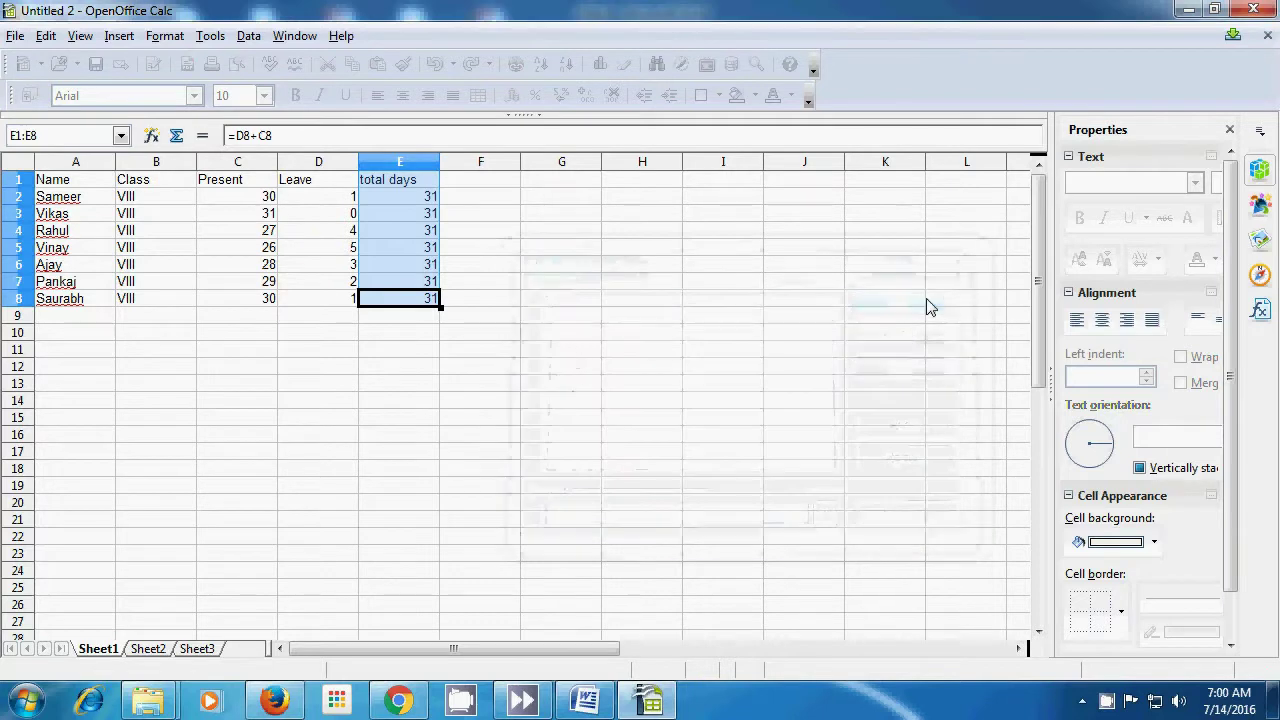
pyautogui.click(575, 318)
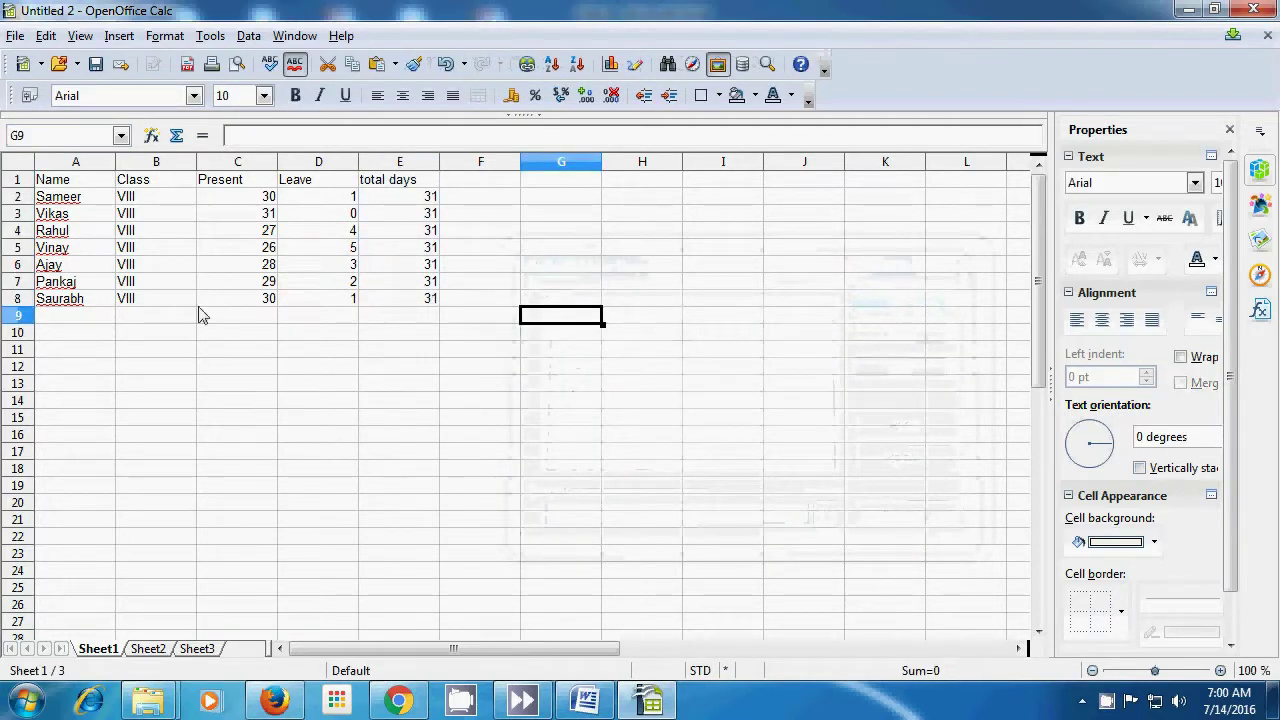
# Define a database range called "all" covering the whole attendance table A1:E8, and clear the selection
pyautogui.click(60, 181)
pyautogui.moveTo(62, 198); pyautogui.dragTo(410, 305)
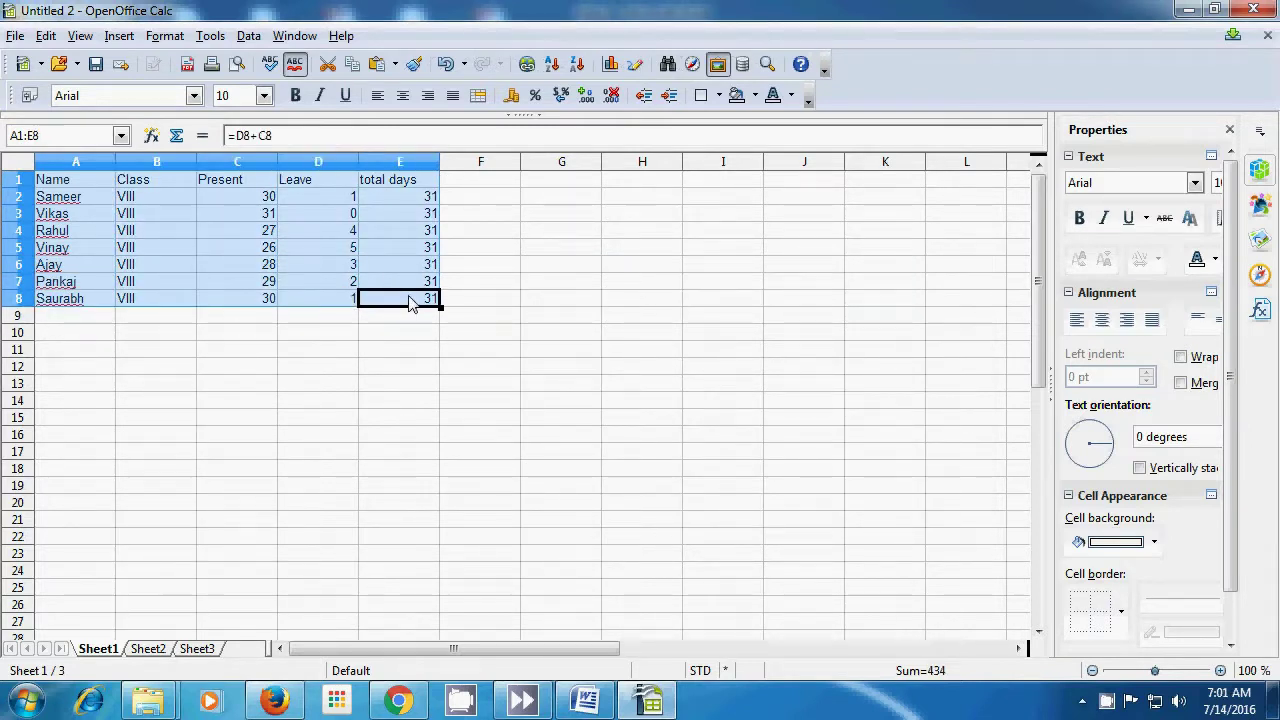
pyautogui.click(249, 37)
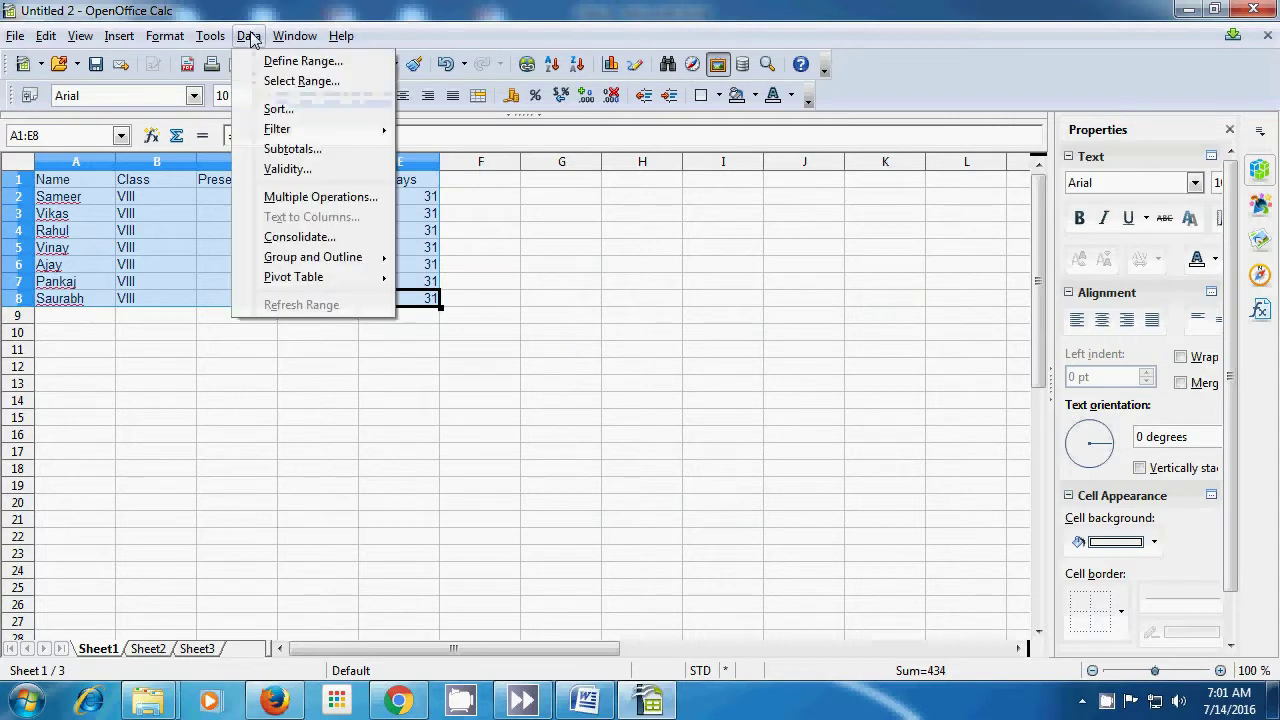
pyautogui.click(288, 61)
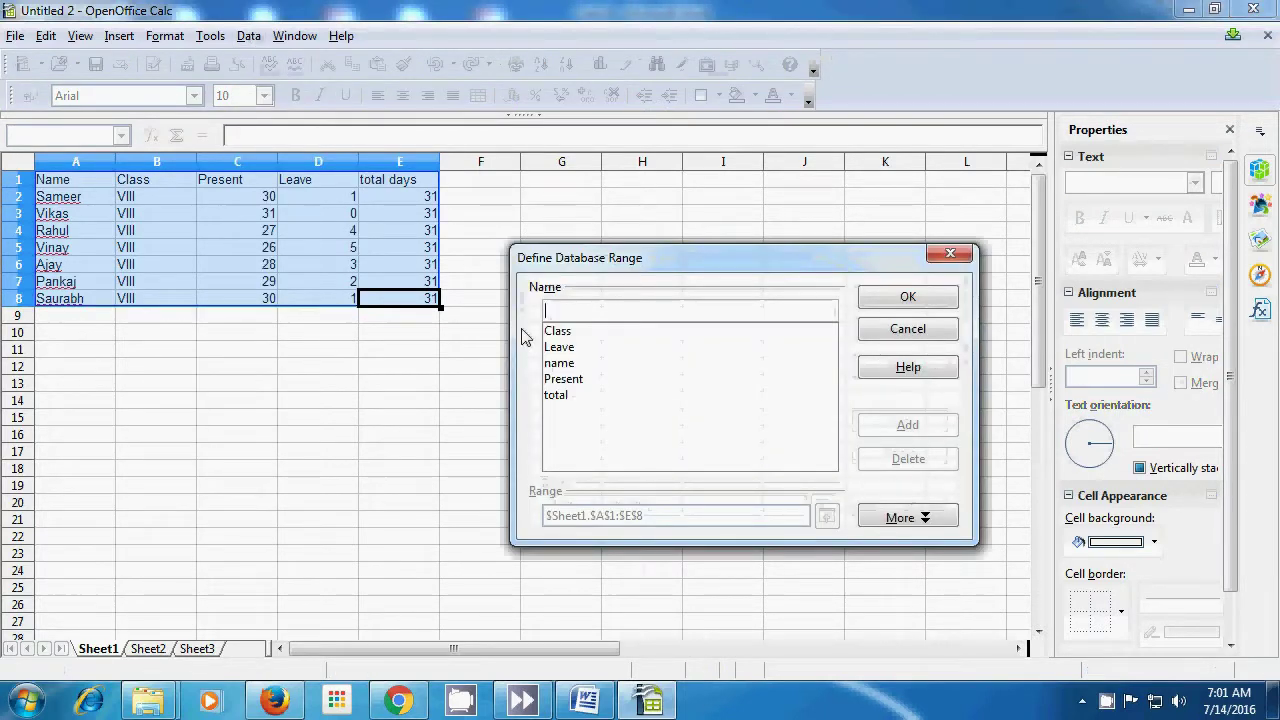
pyautogui.write('all')
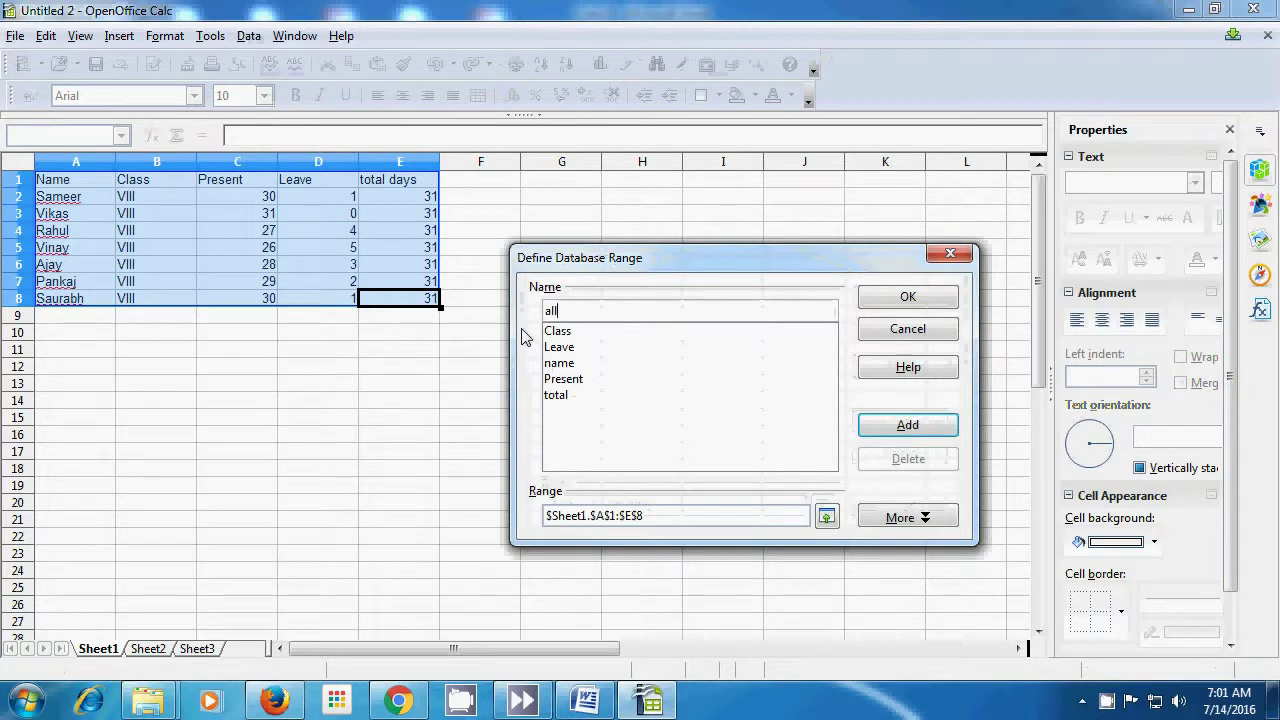
pyautogui.click(872, 428)
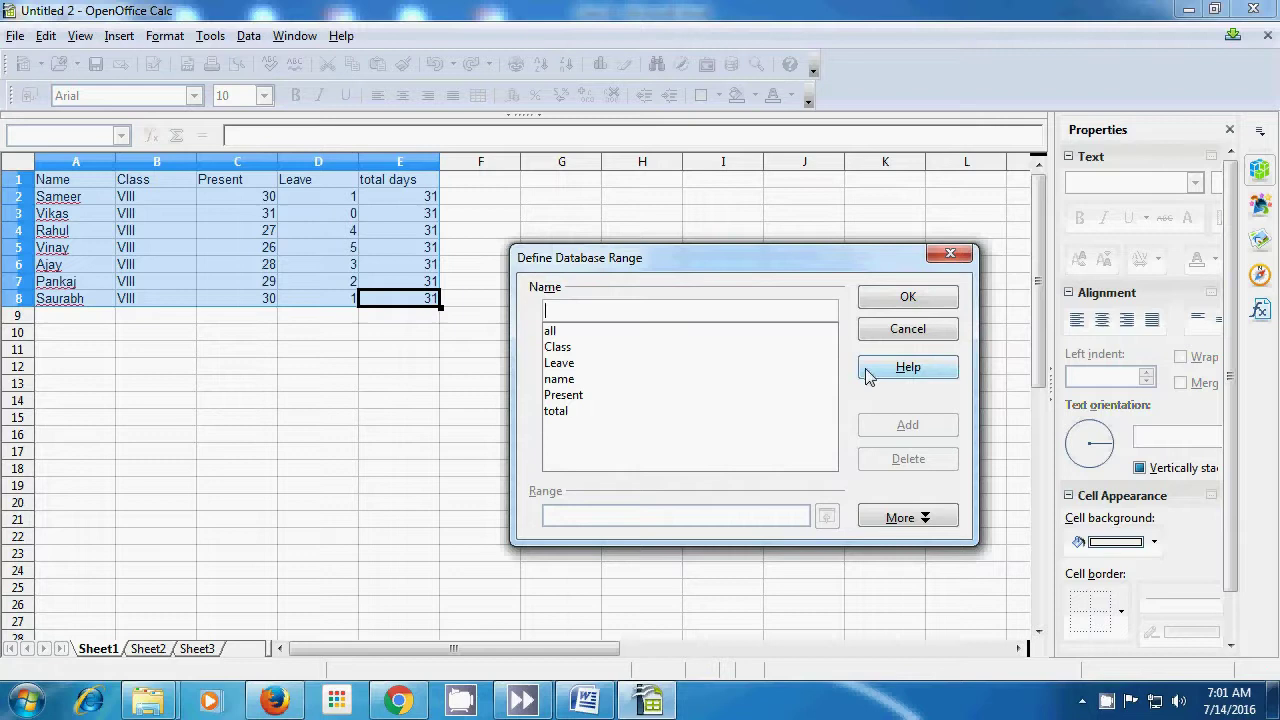
pyautogui.click(904, 298)
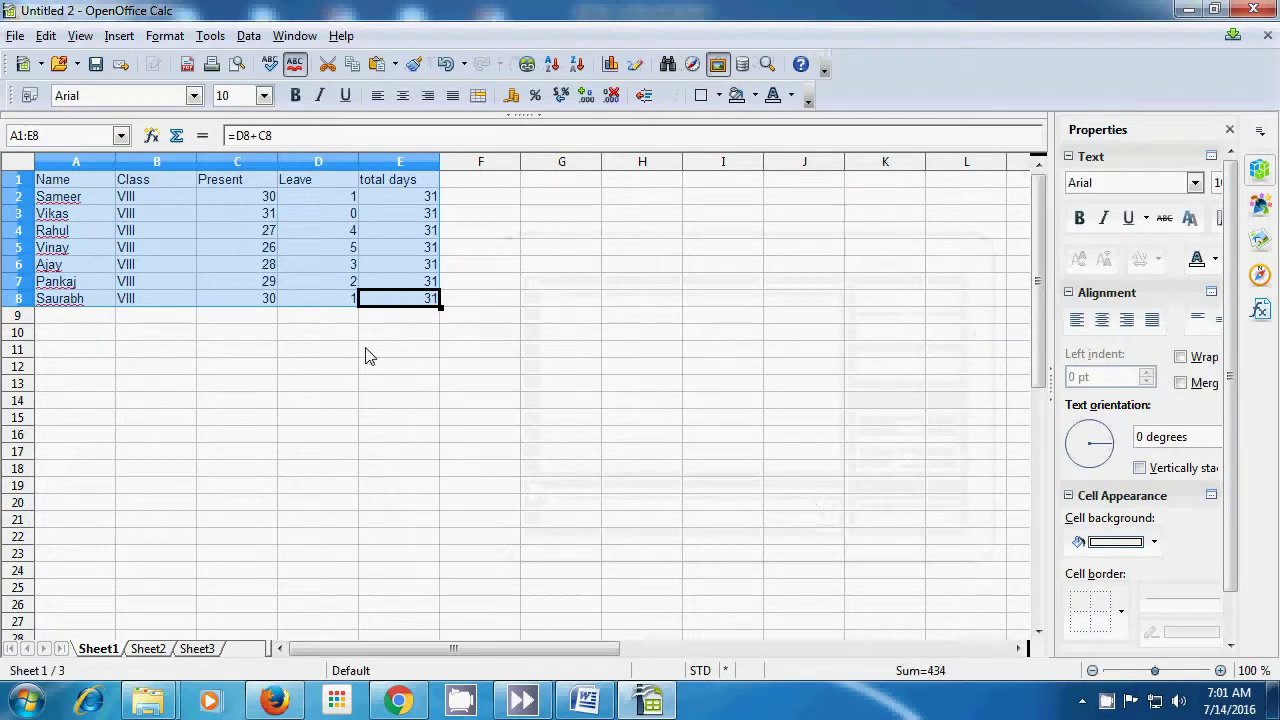
pyautogui.click(225, 382)
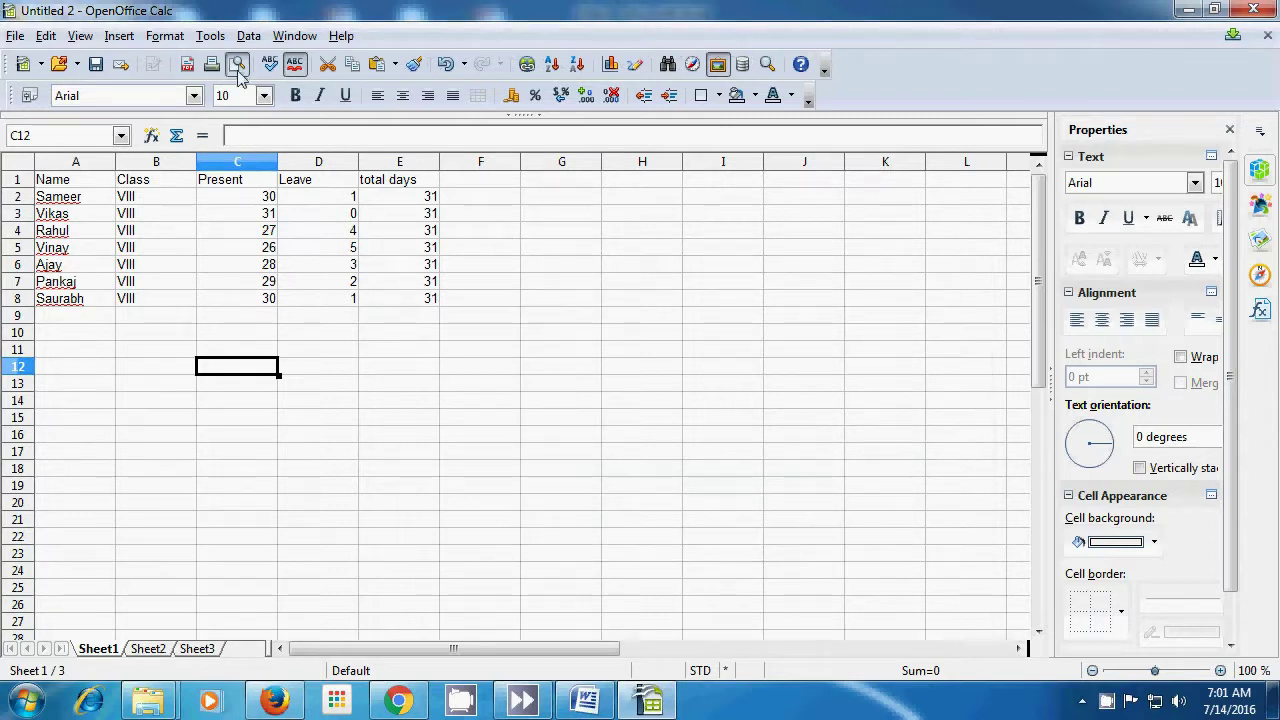
# Select the Name column cells by recalling the database range "name", and clear the selection
pyautogui.click(248, 36)
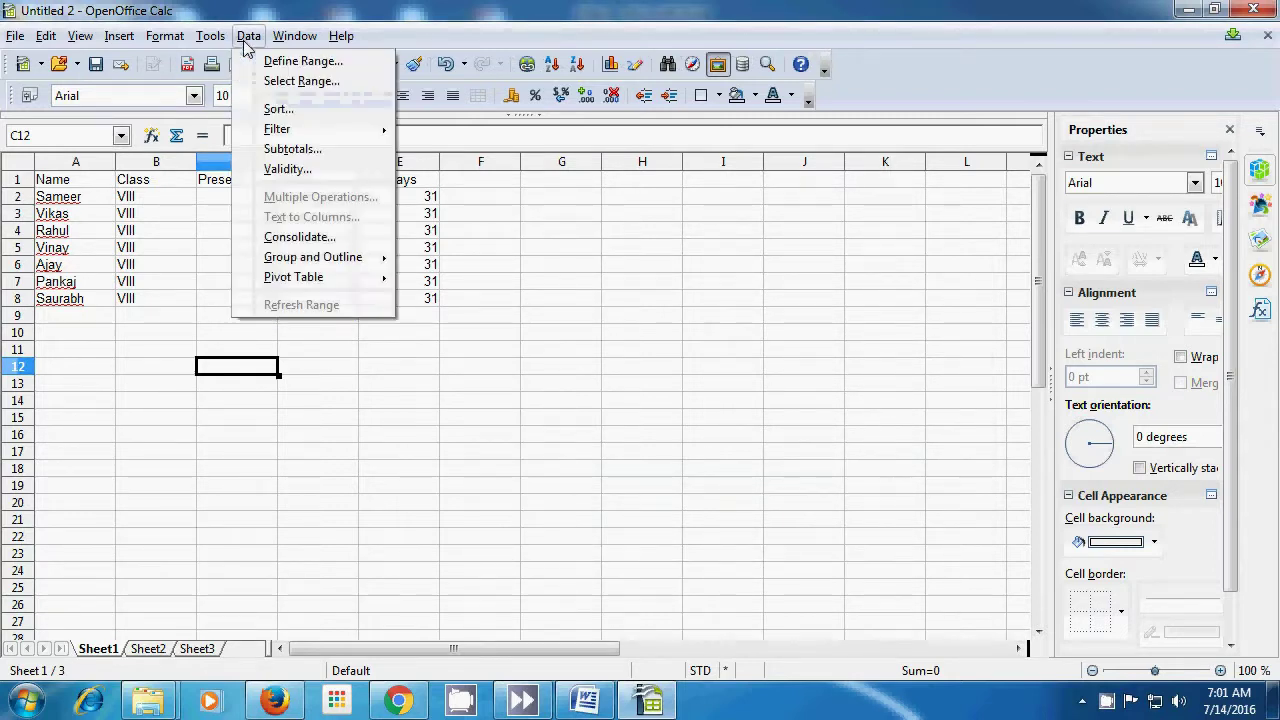
pyautogui.click(276, 81)
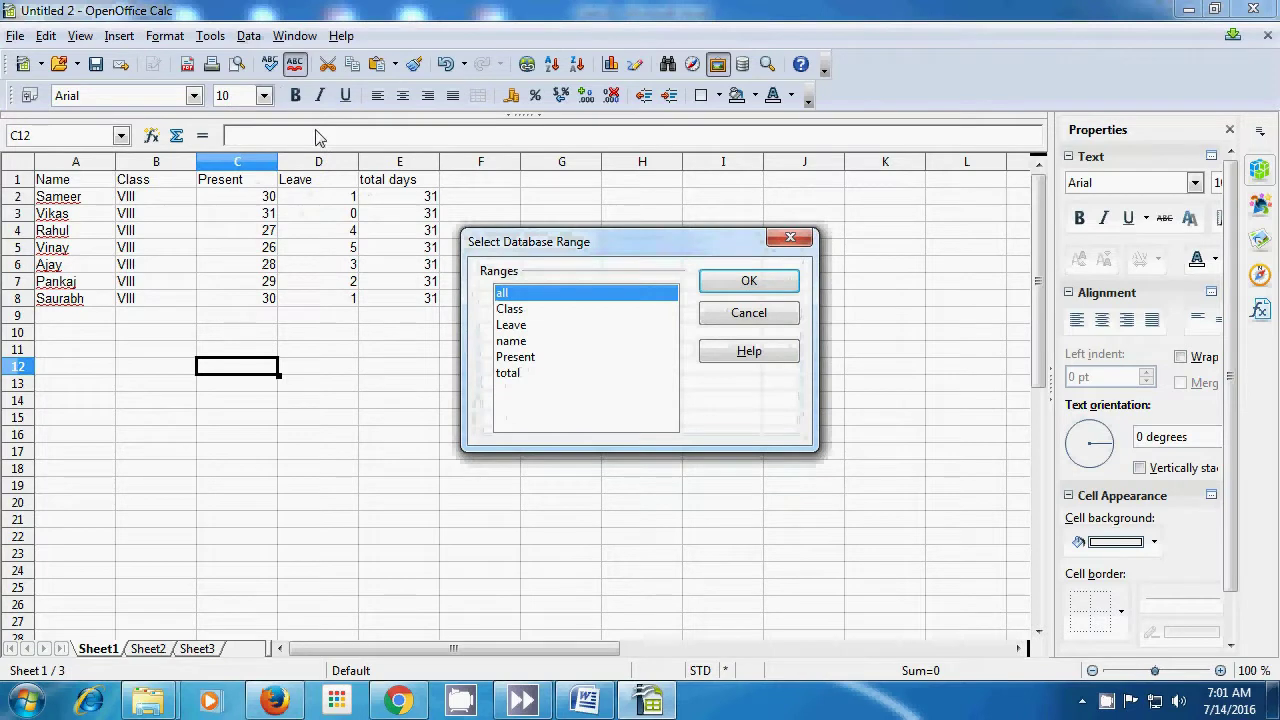
pyautogui.click(510, 341)
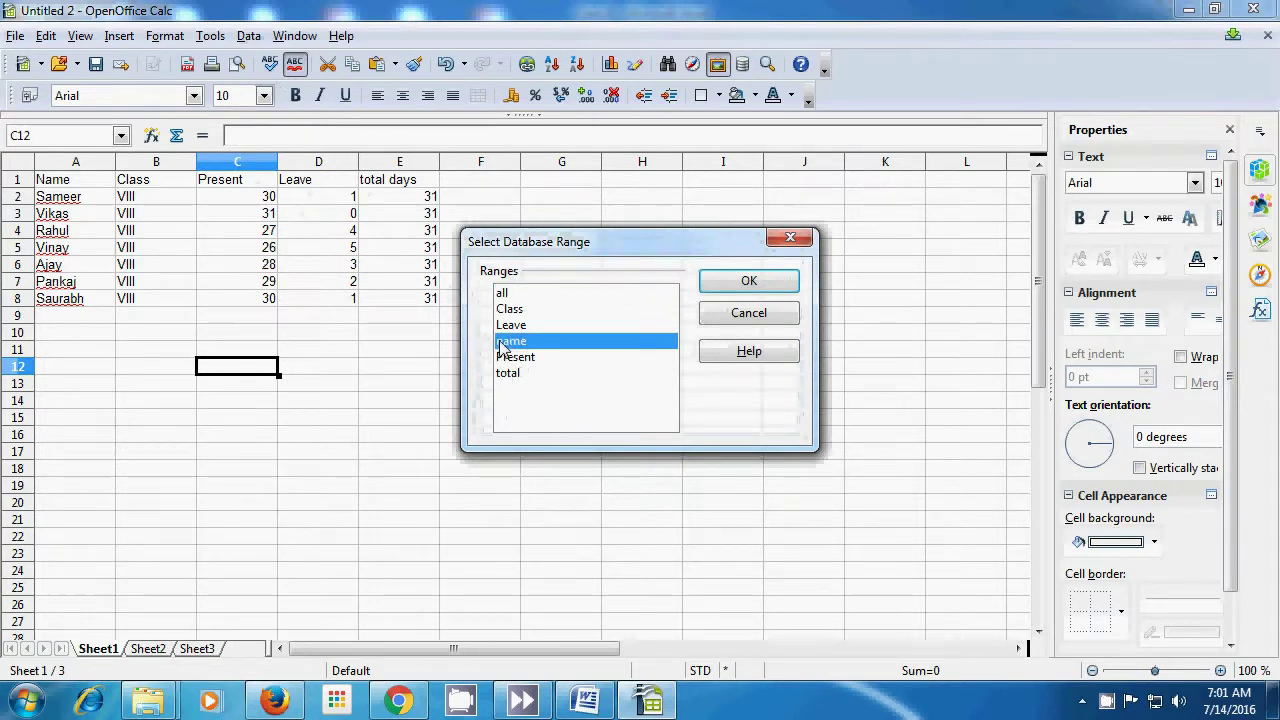
pyautogui.click(724, 282)
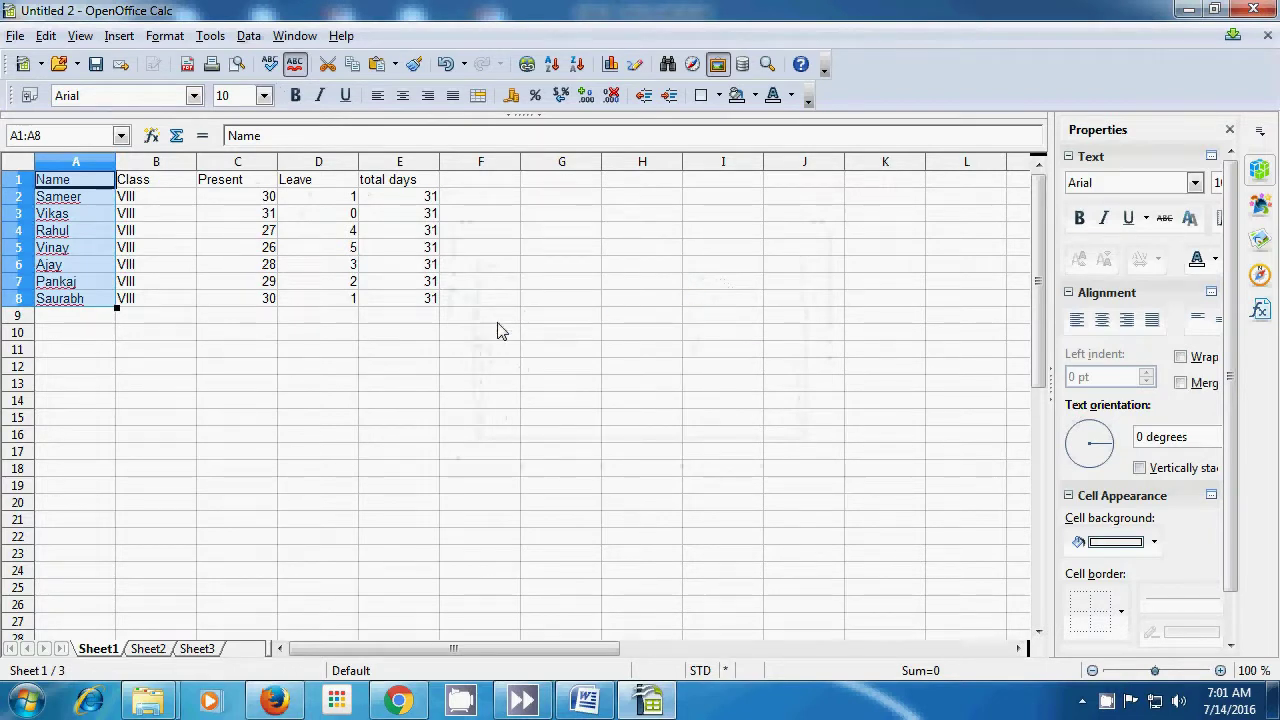
pyautogui.click(75, 350)
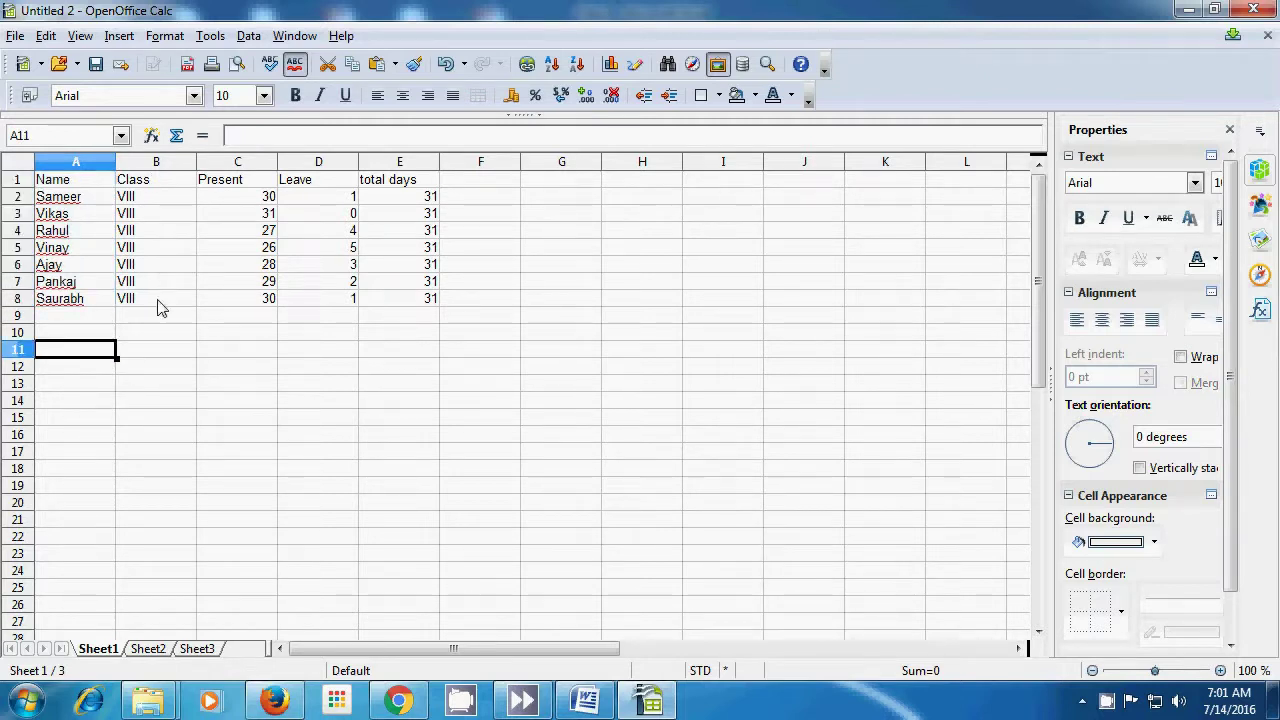
# Select the Class column cells by recalling the database range "Class", and clear the selection
pyautogui.click(252, 38)
pyautogui.click(279, 82)
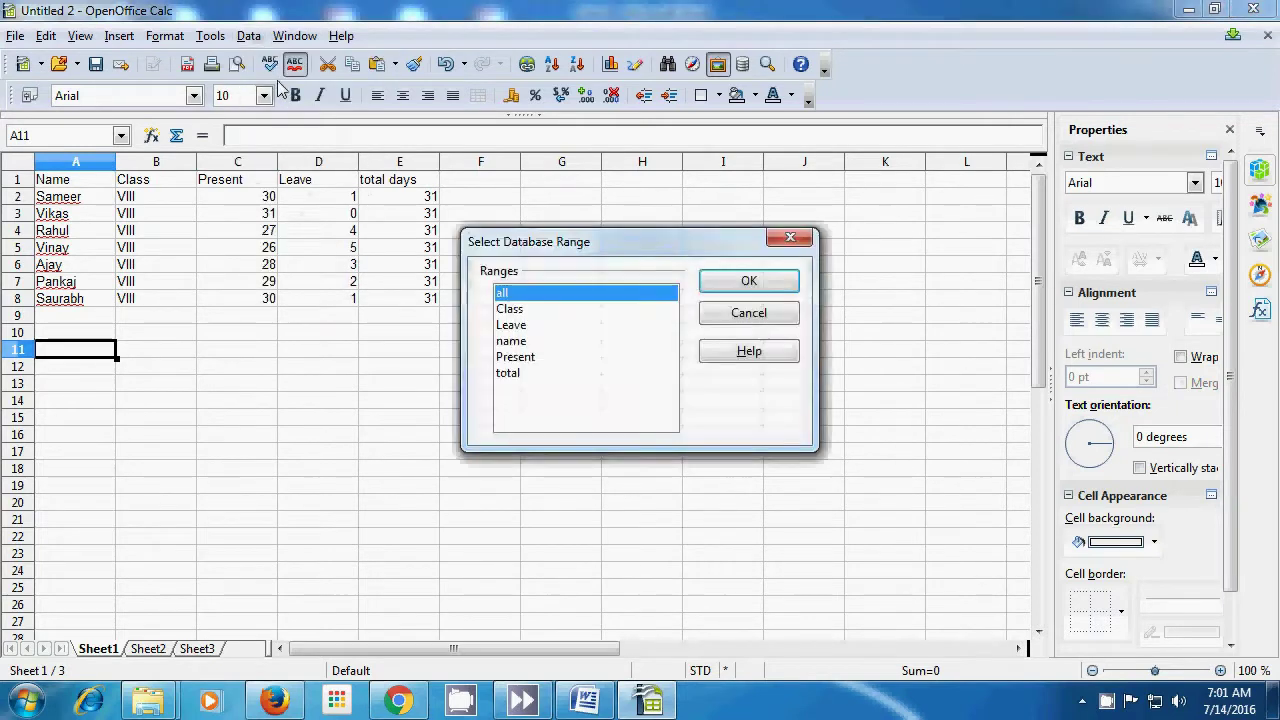
pyautogui.click(503, 310)
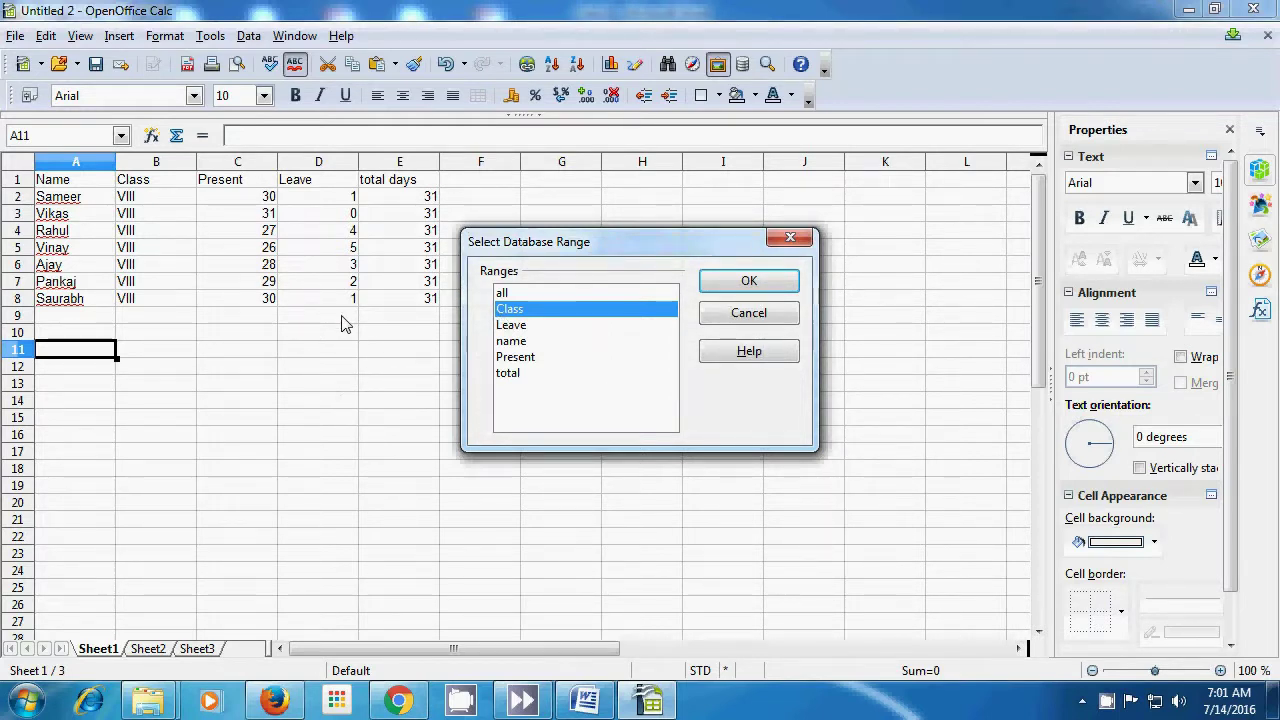
pyautogui.click(760, 285)
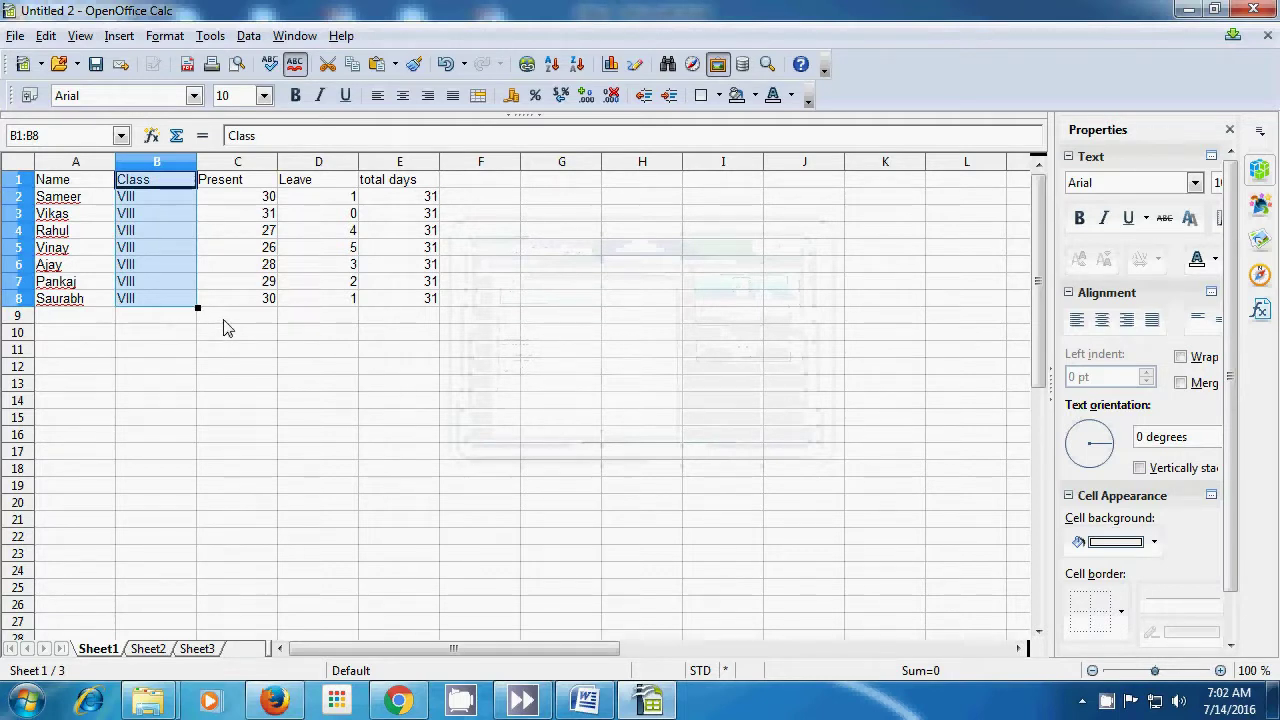
pyautogui.click(250, 339)
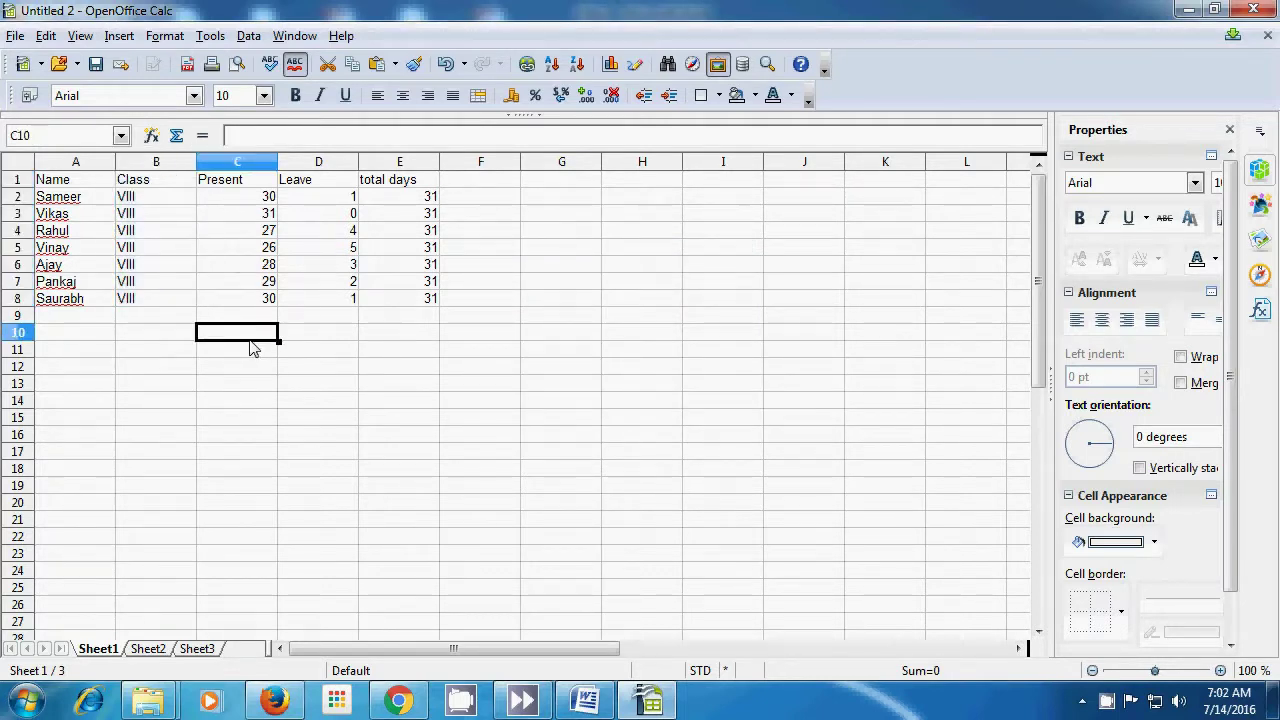
# Select the Leave column cells by recalling the database range "Leave", and clear the selection
pyautogui.click(249, 36)
pyautogui.click(289, 82)
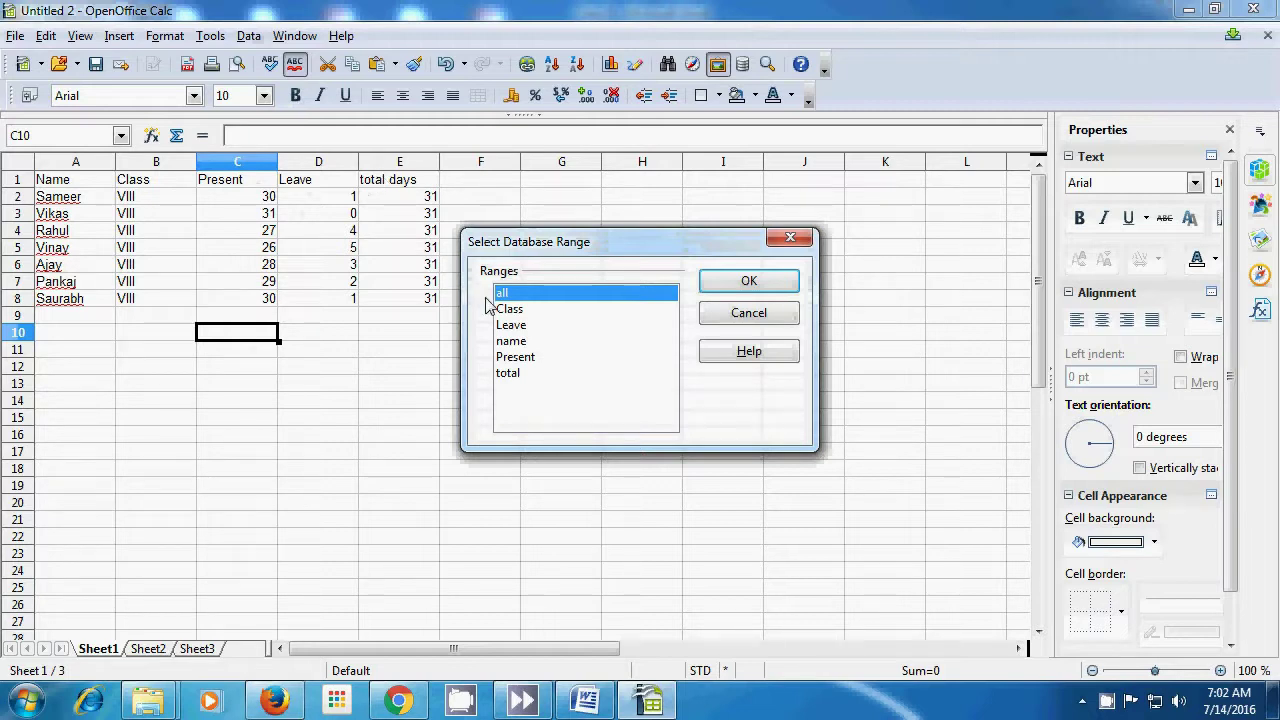
pyautogui.click(507, 331)
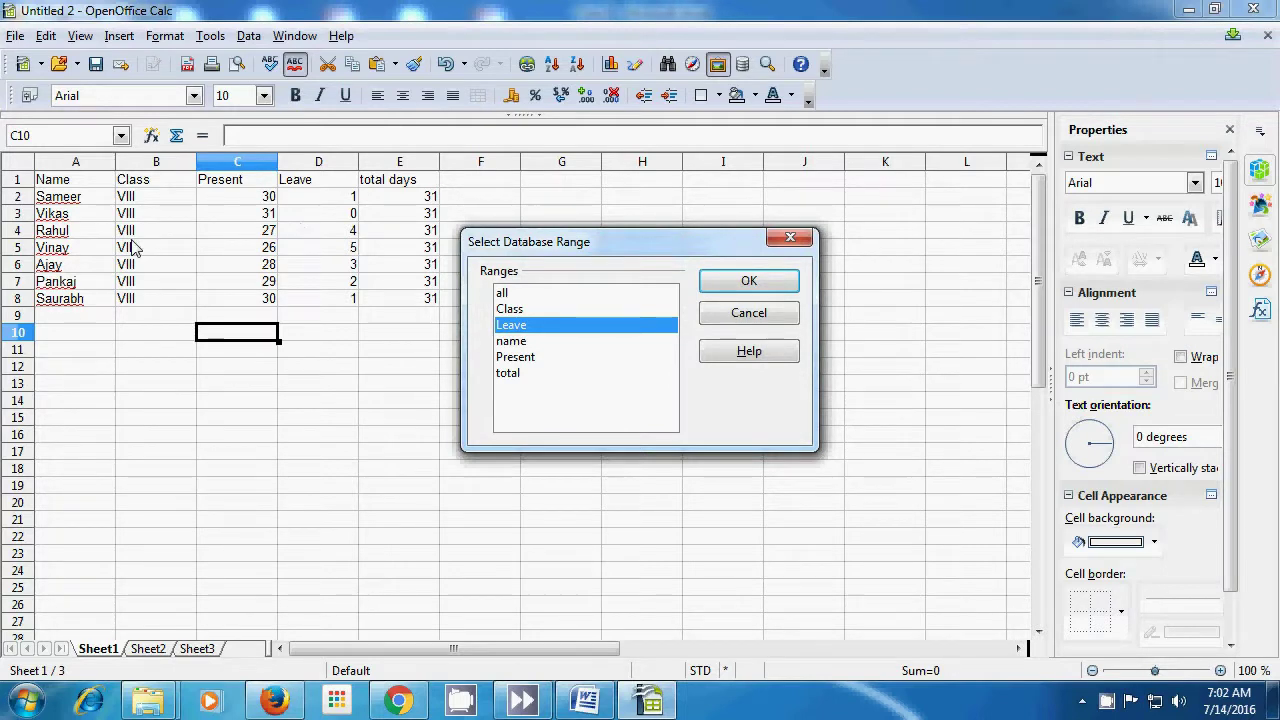
pyautogui.click(748, 282)
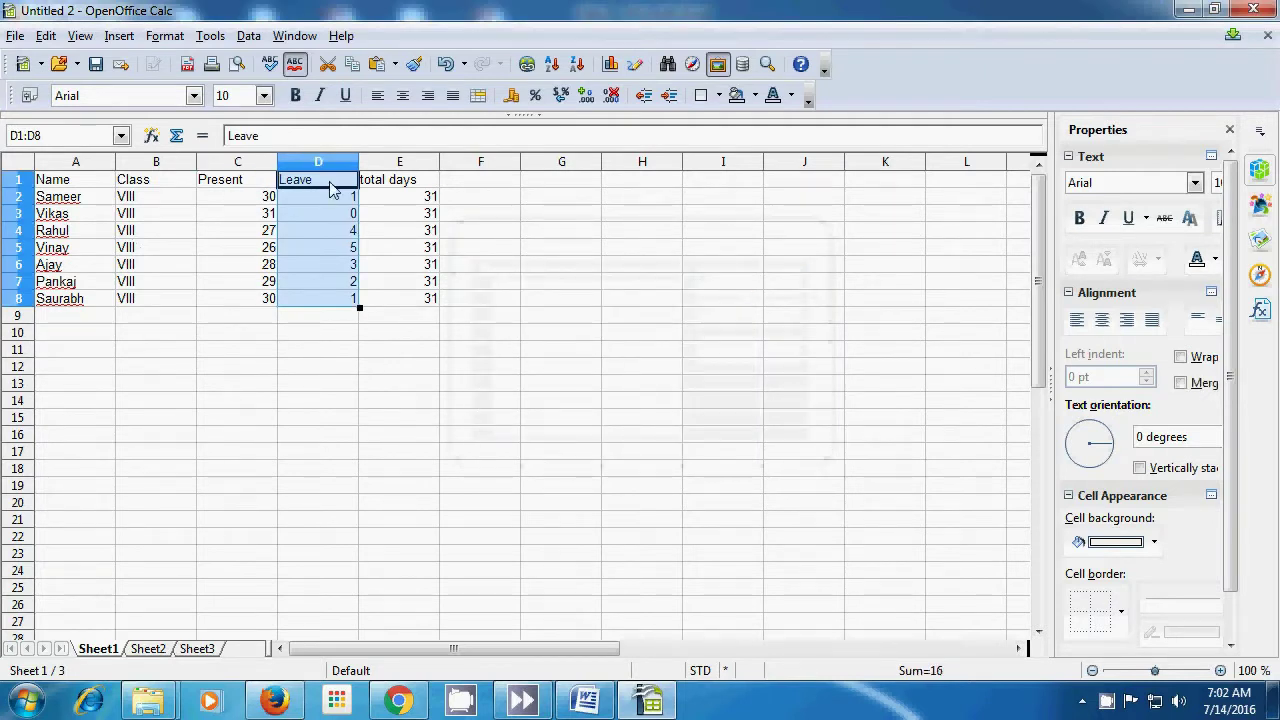
pyautogui.click(337, 338)
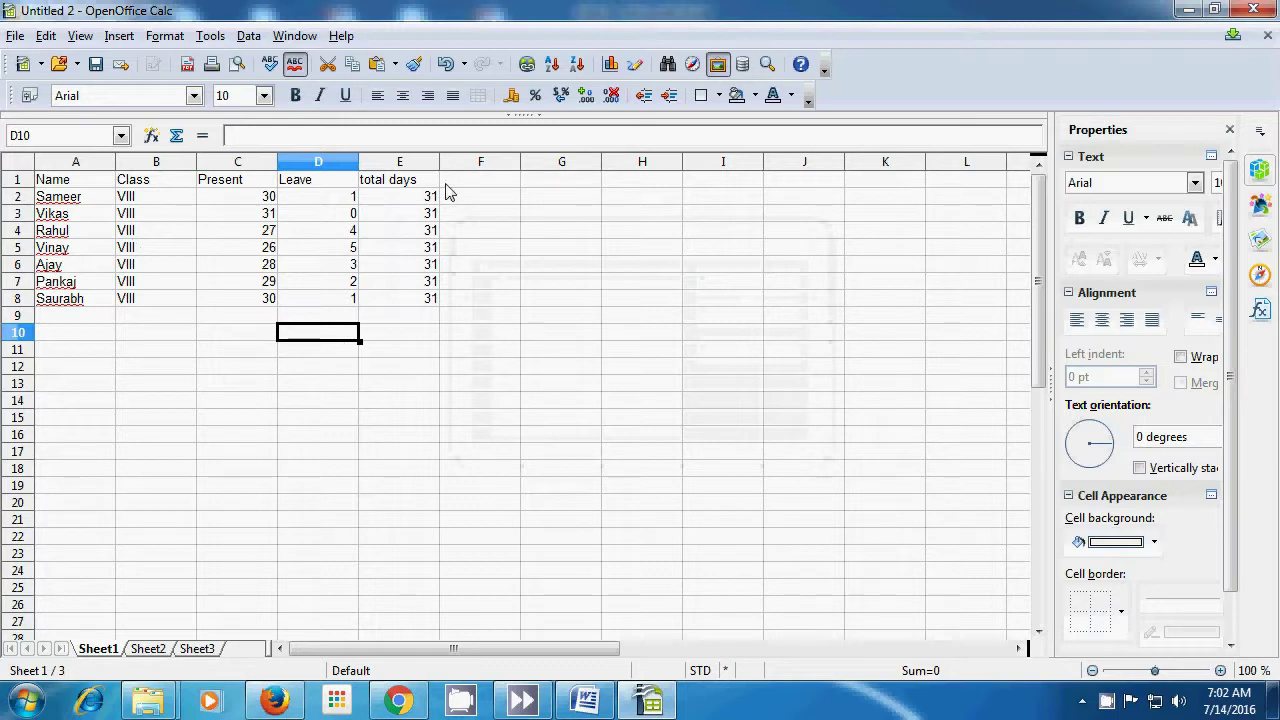
# Select the total days column cells by recalling the database range "total", and clear the selection
pyautogui.click(249, 36)
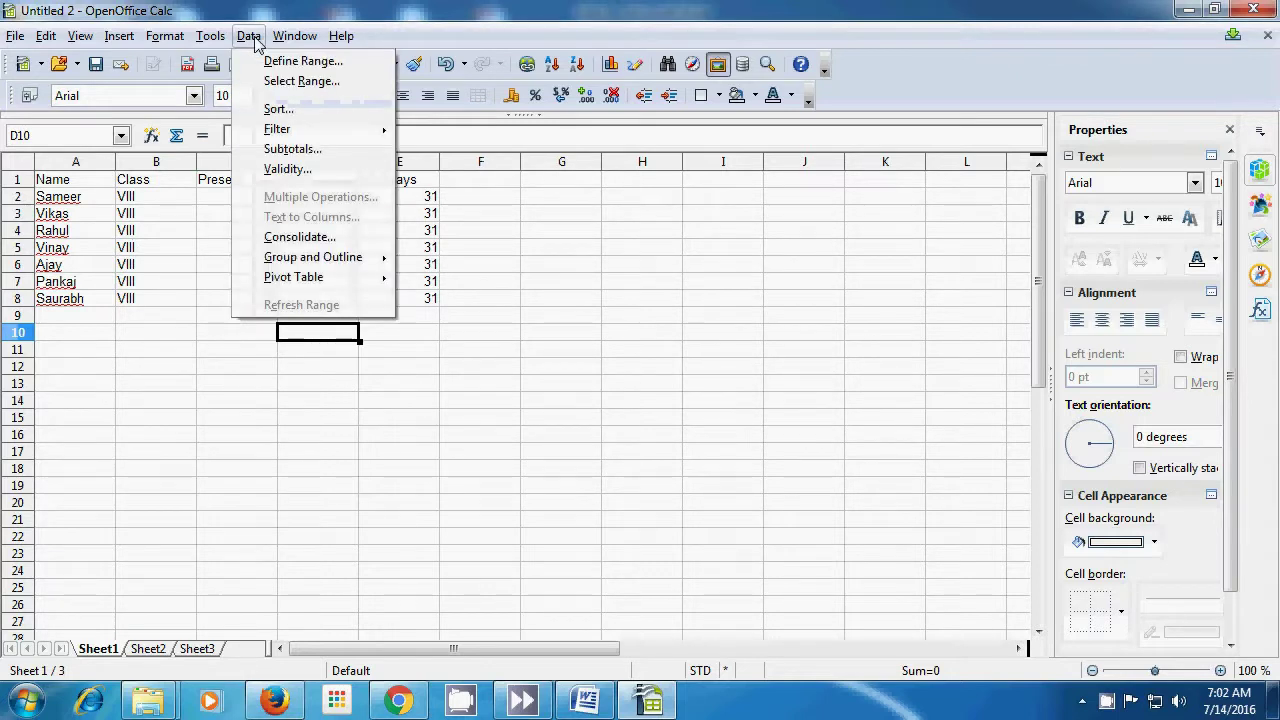
pyautogui.click(296, 82)
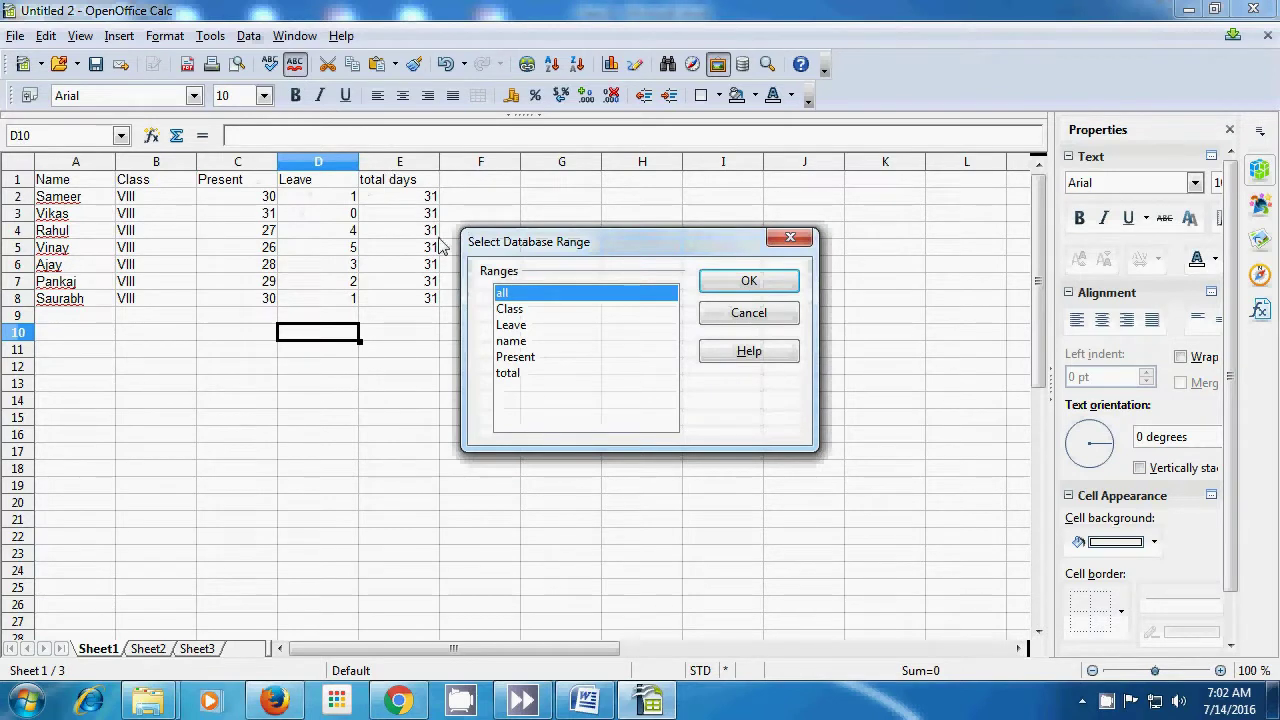
pyautogui.click(517, 373)
pyautogui.click(705, 284)
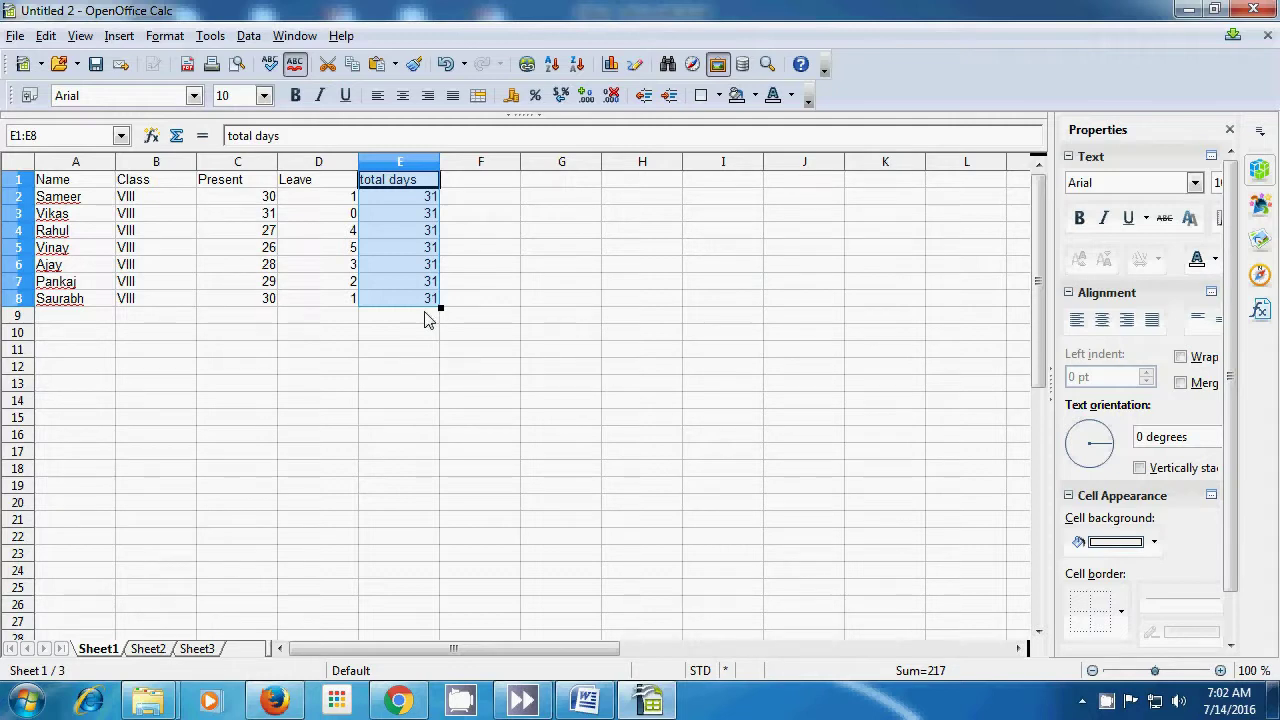
pyautogui.click(352, 368)
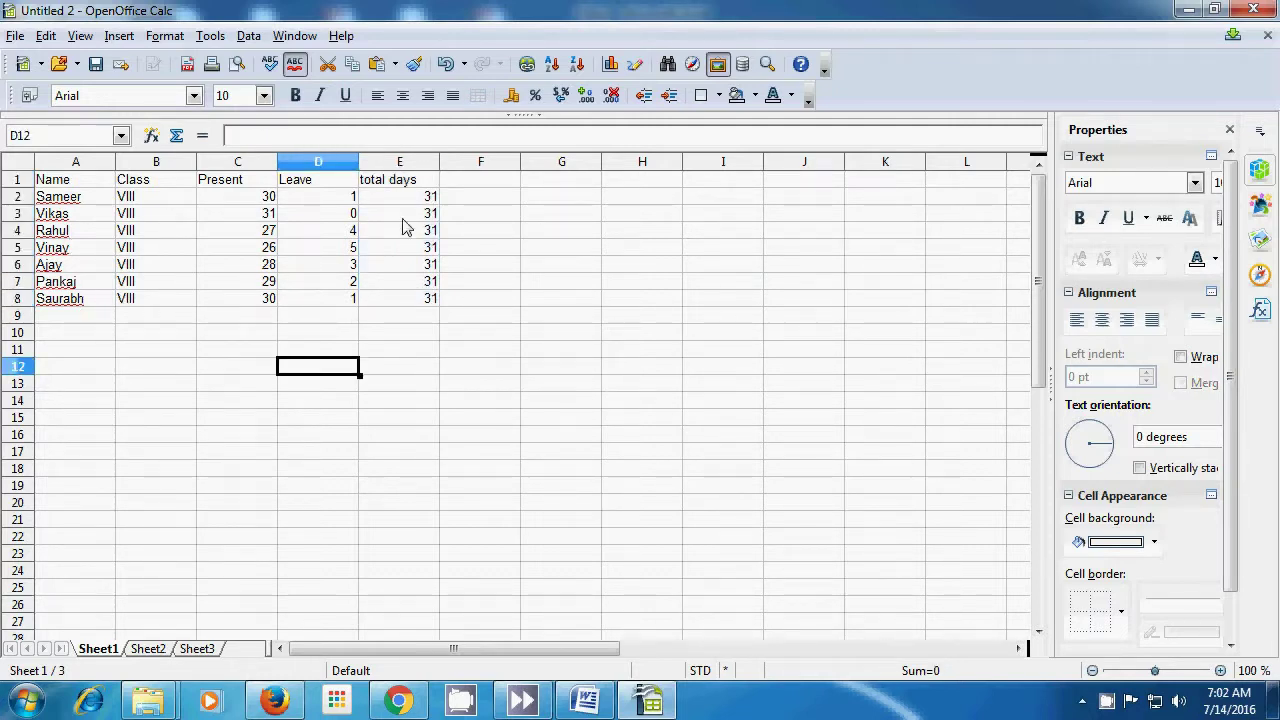
# Select the whole attendance table by recalling the database range "all", and clear the selection
pyautogui.click(251, 38)
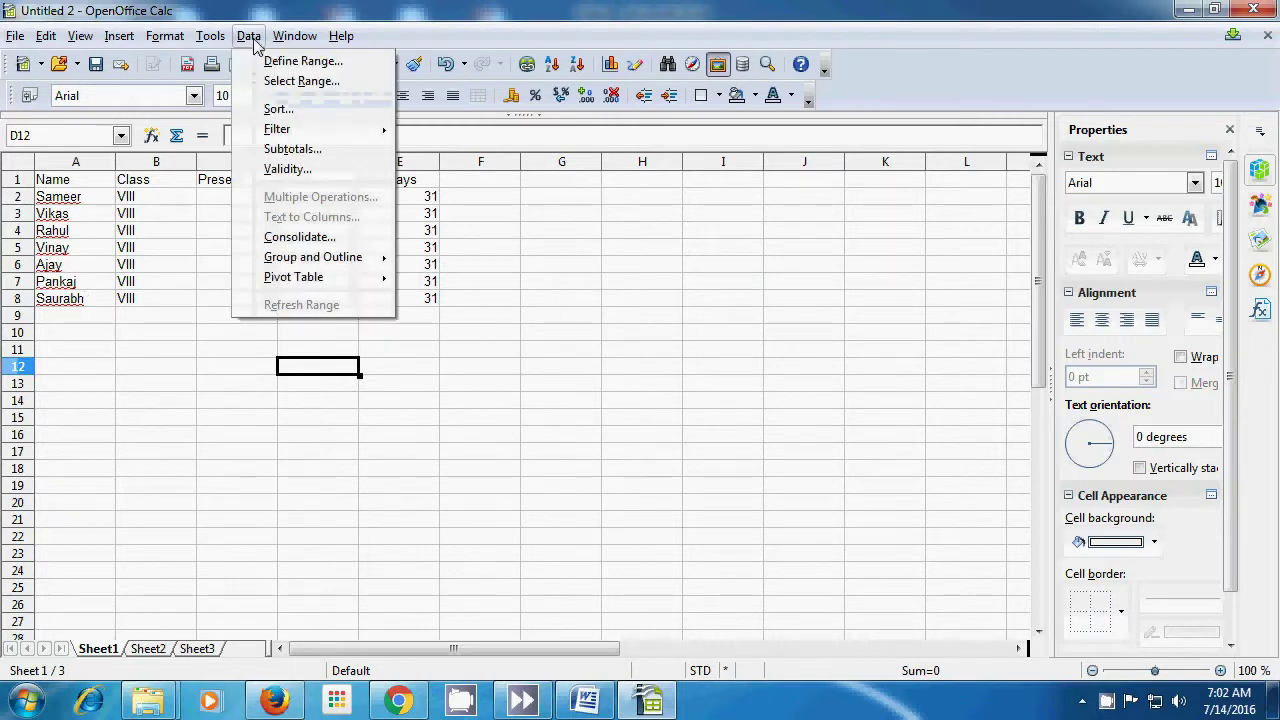
pyautogui.click(290, 84)
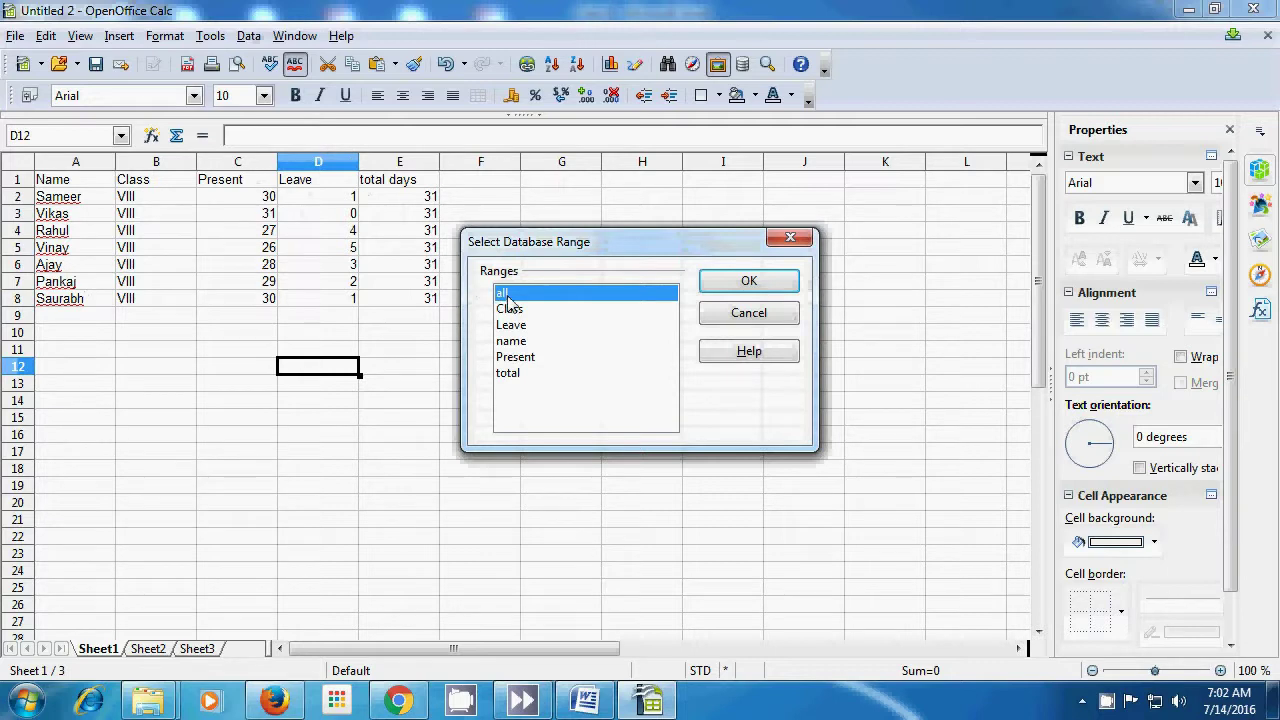
pyautogui.click(748, 281)
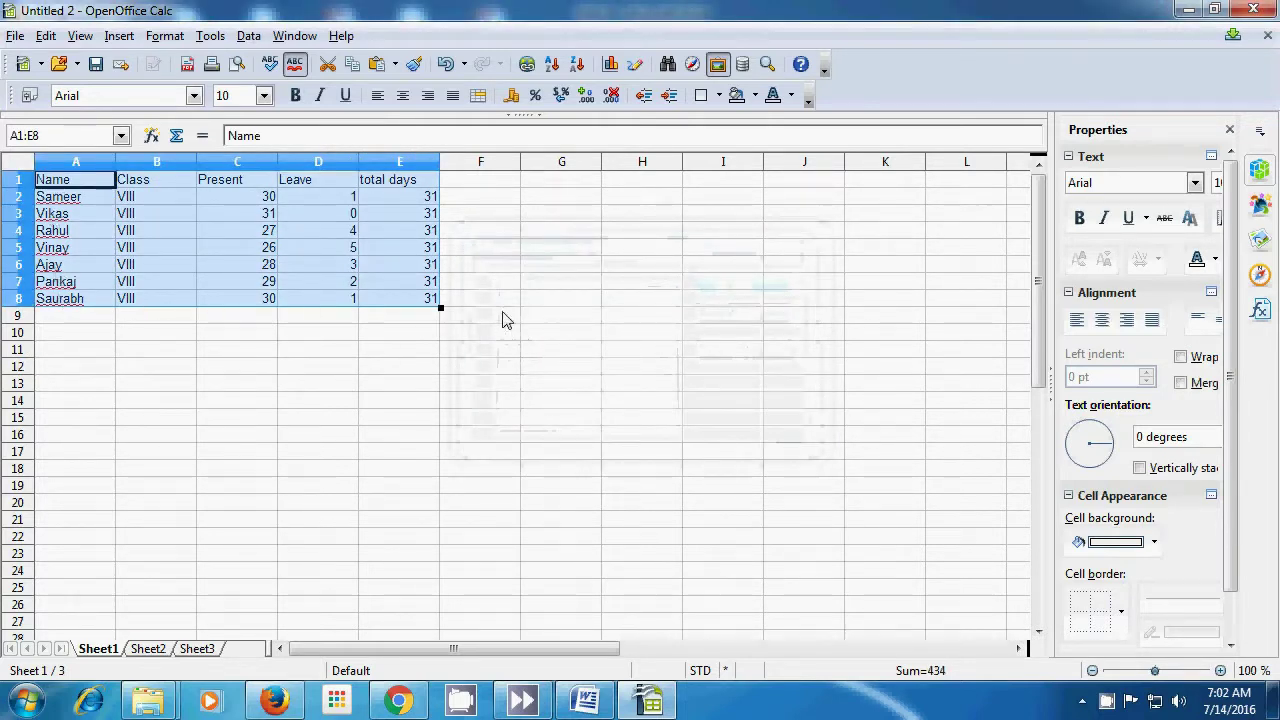
pyautogui.click(397, 573)
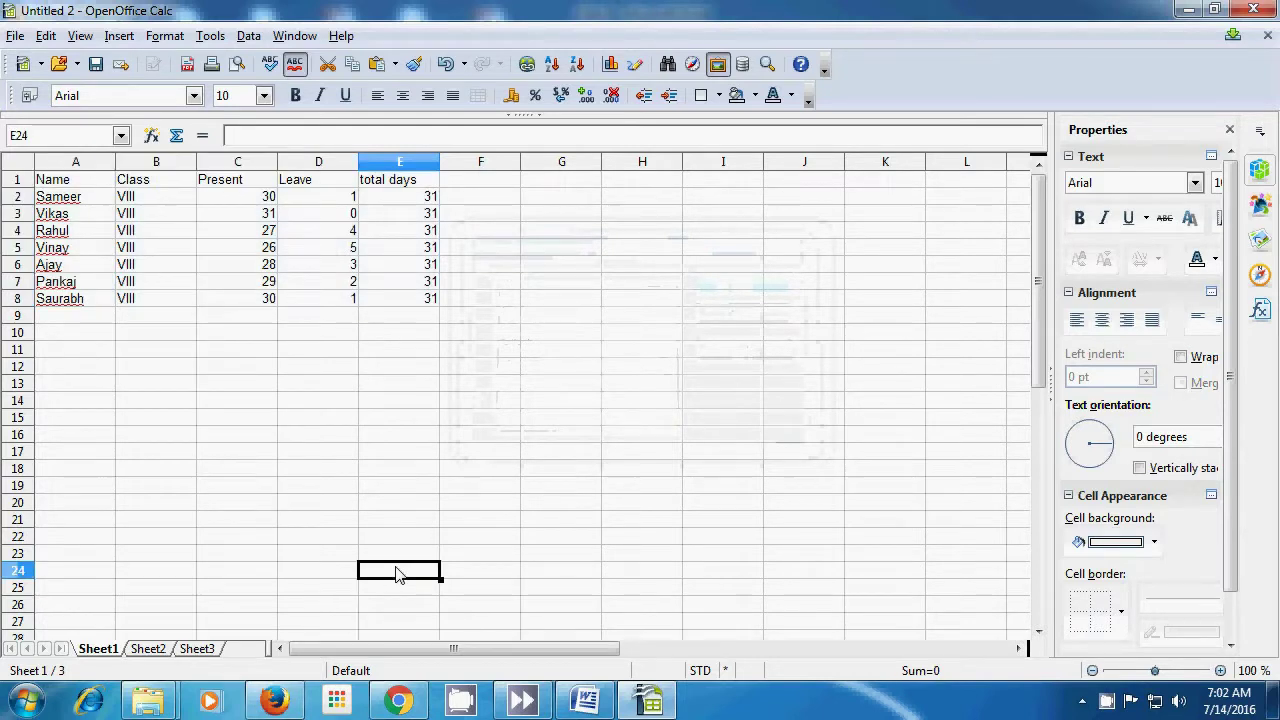
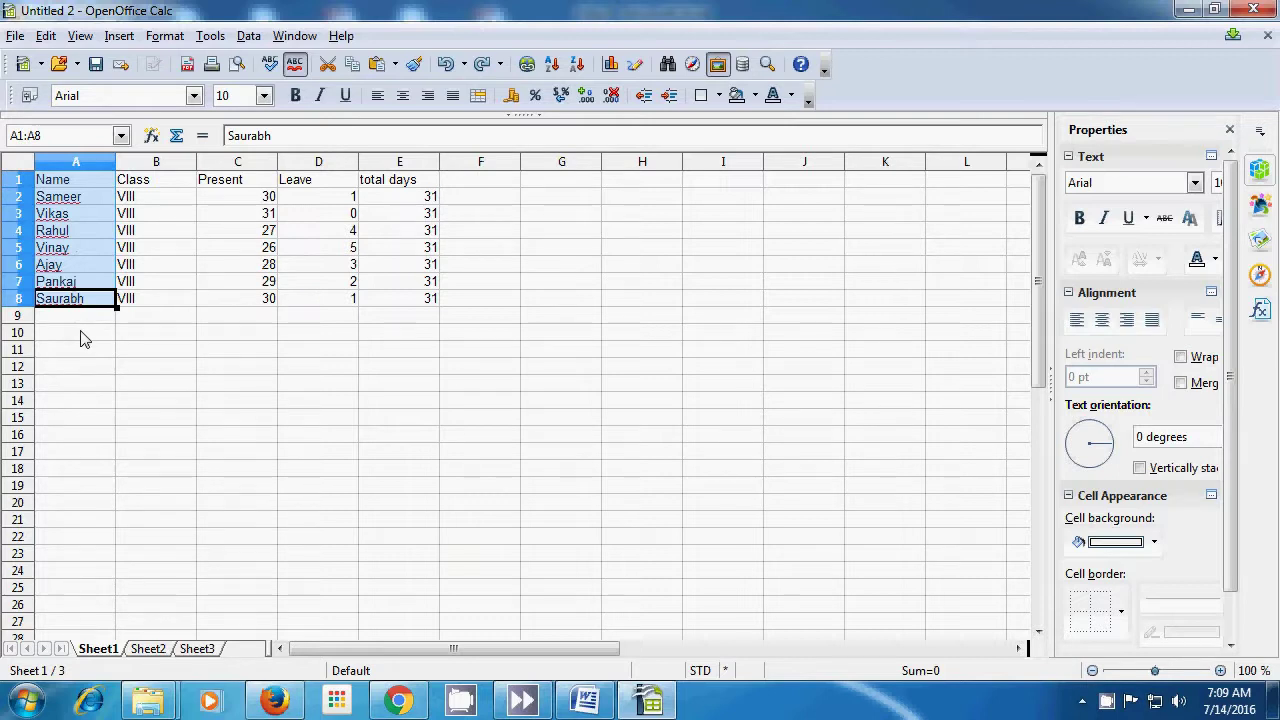
# Sort only the current selection A1:A8 by Name in ascending order, and clear the selection
pyautogui.click(248, 36)
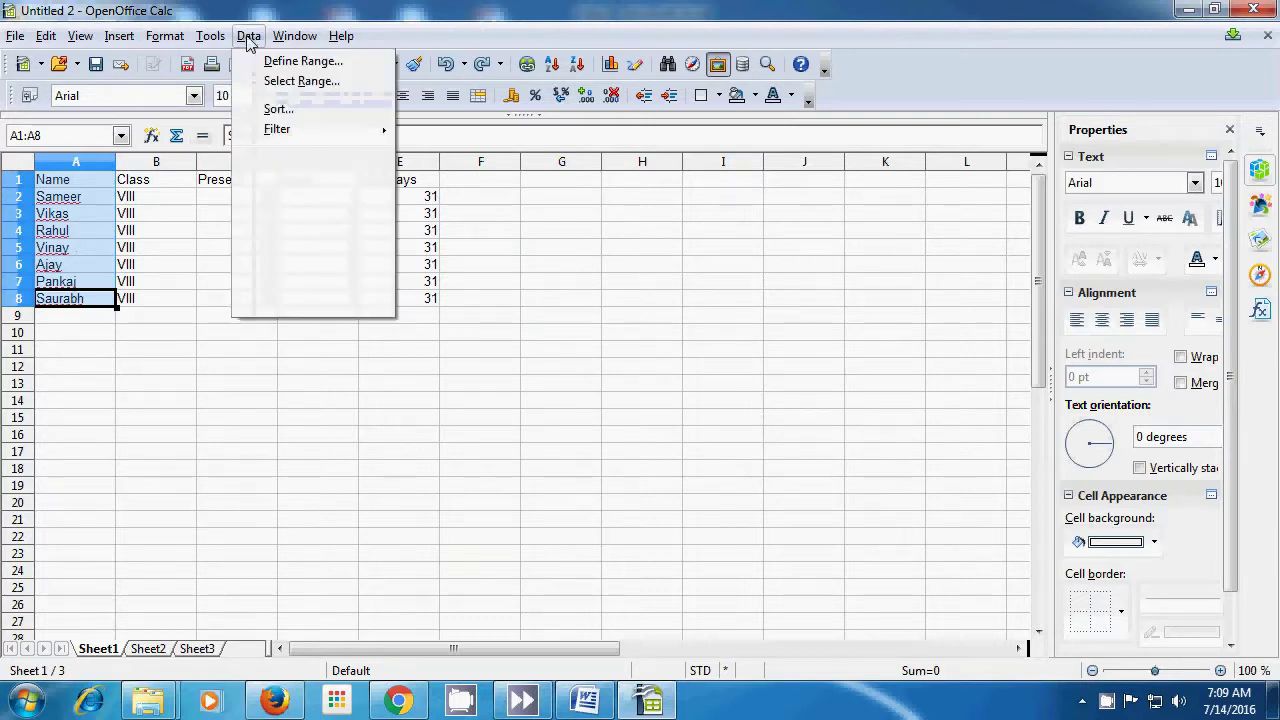
pyautogui.click(278, 110)
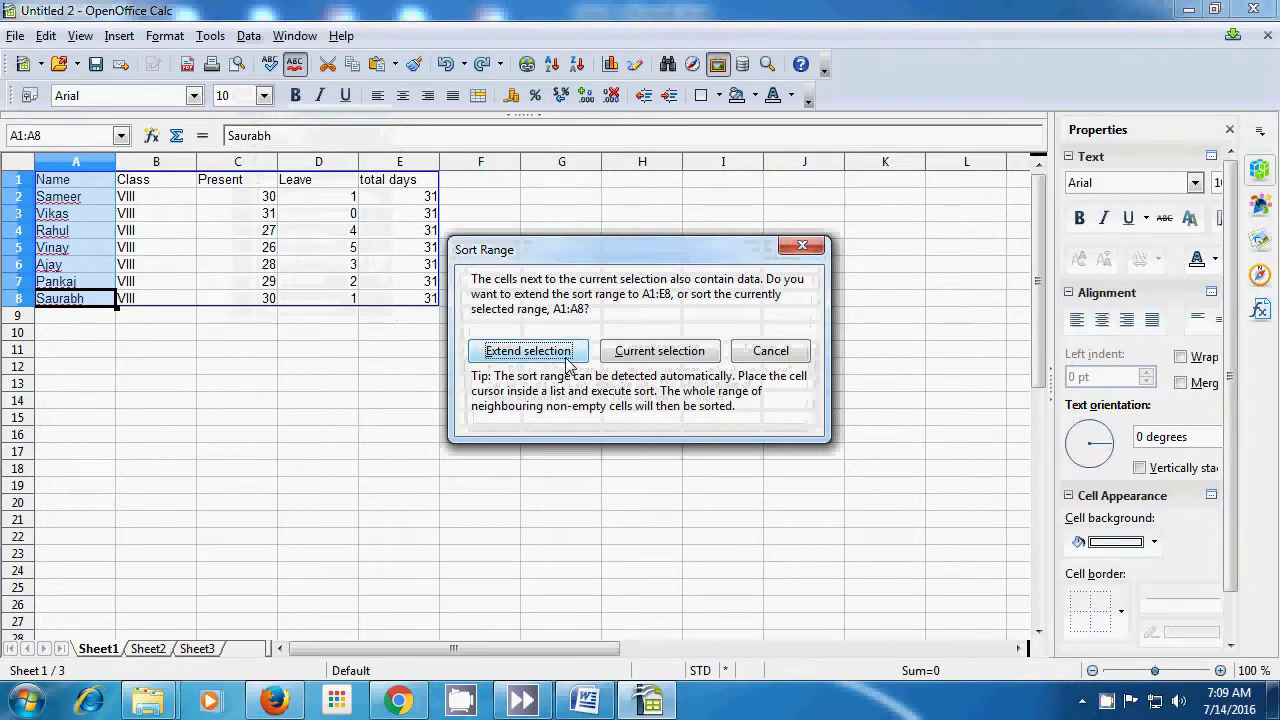
pyautogui.click(647, 356)
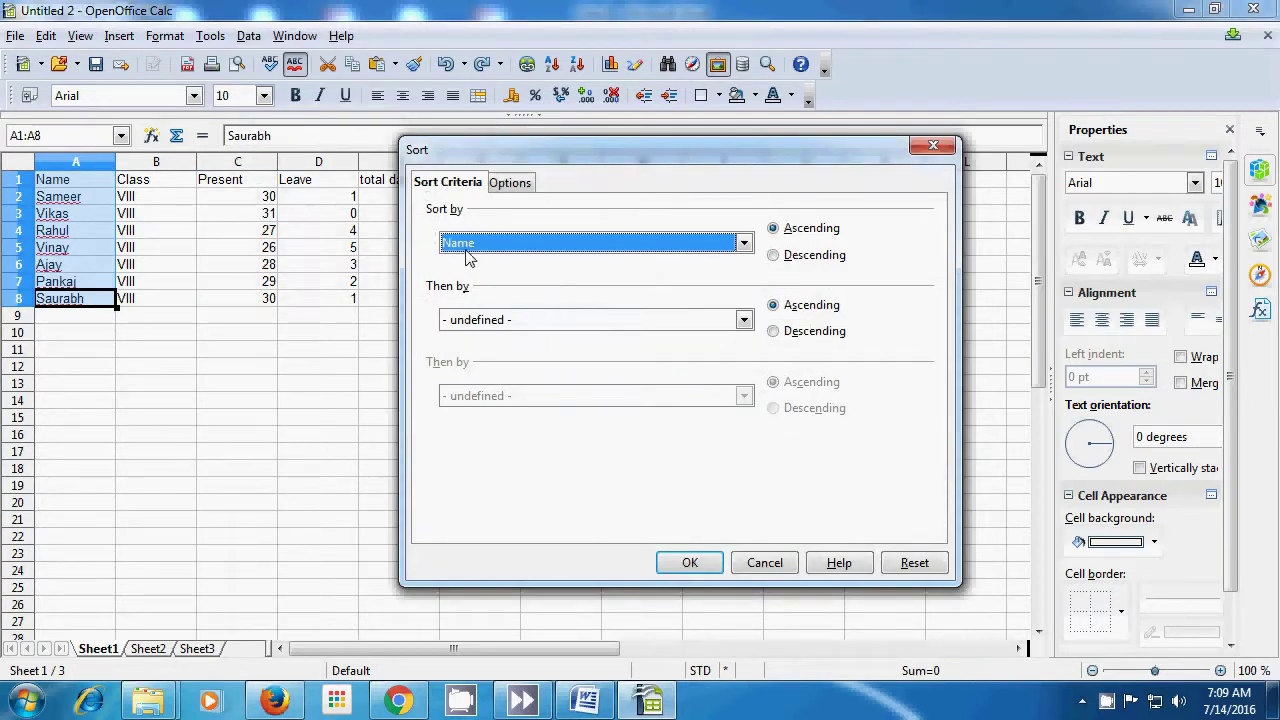
pyautogui.click(744, 244)
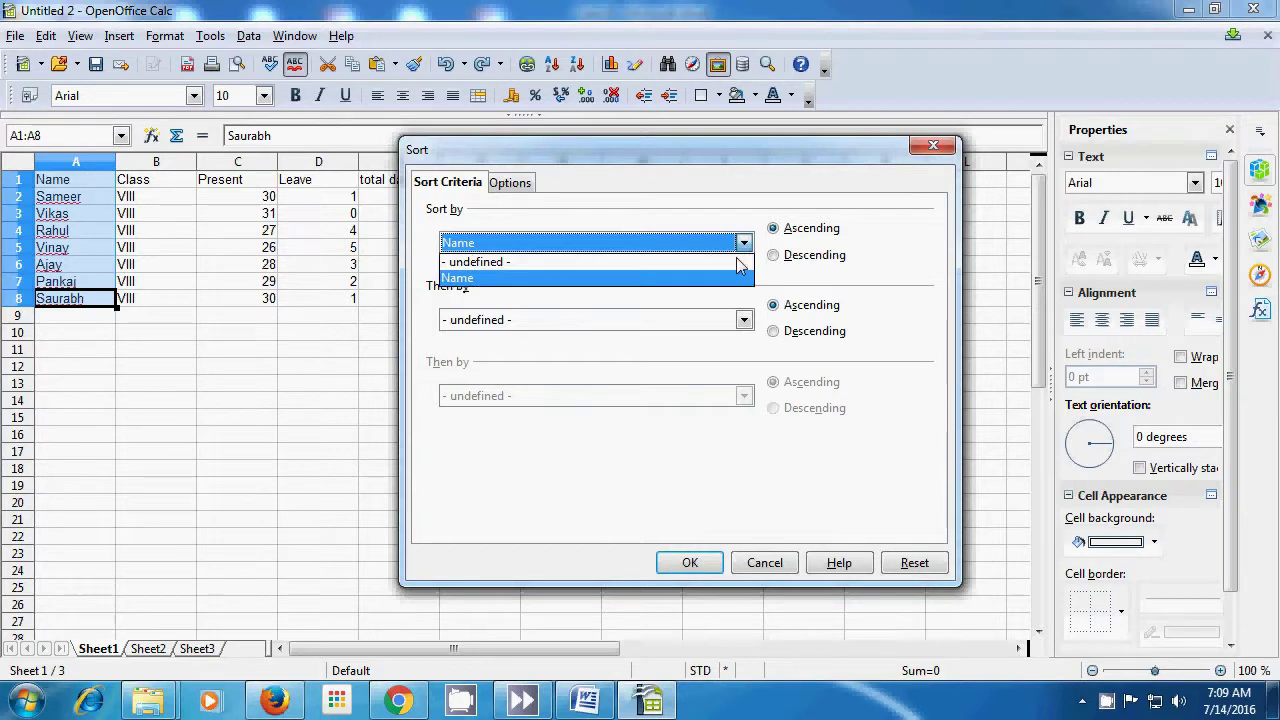
pyautogui.click(618, 280)
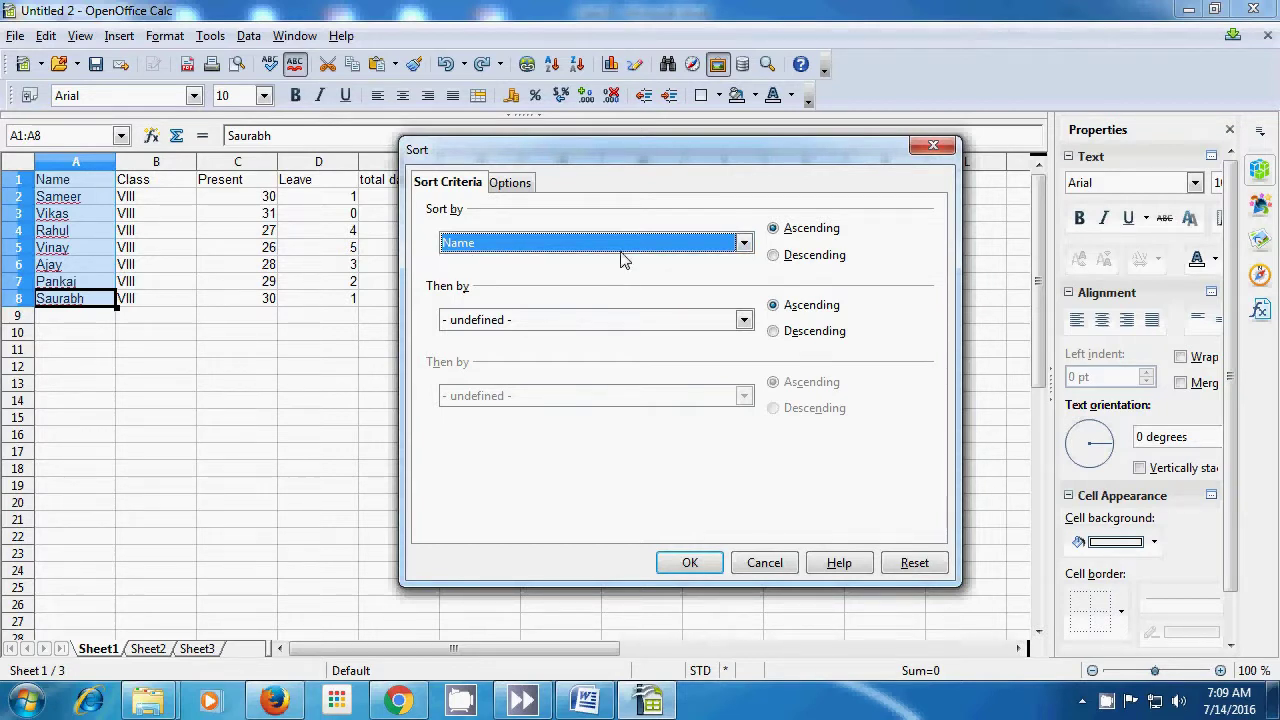
pyautogui.click(774, 256)
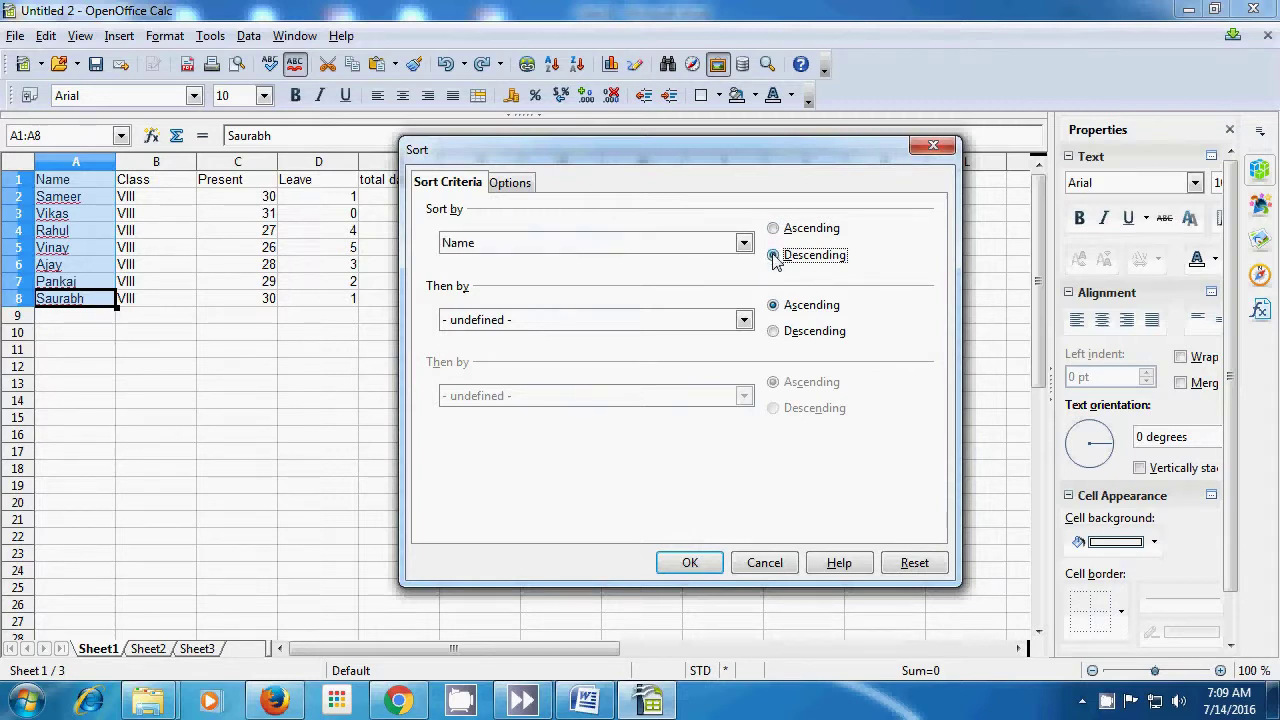
pyautogui.click(774, 229)
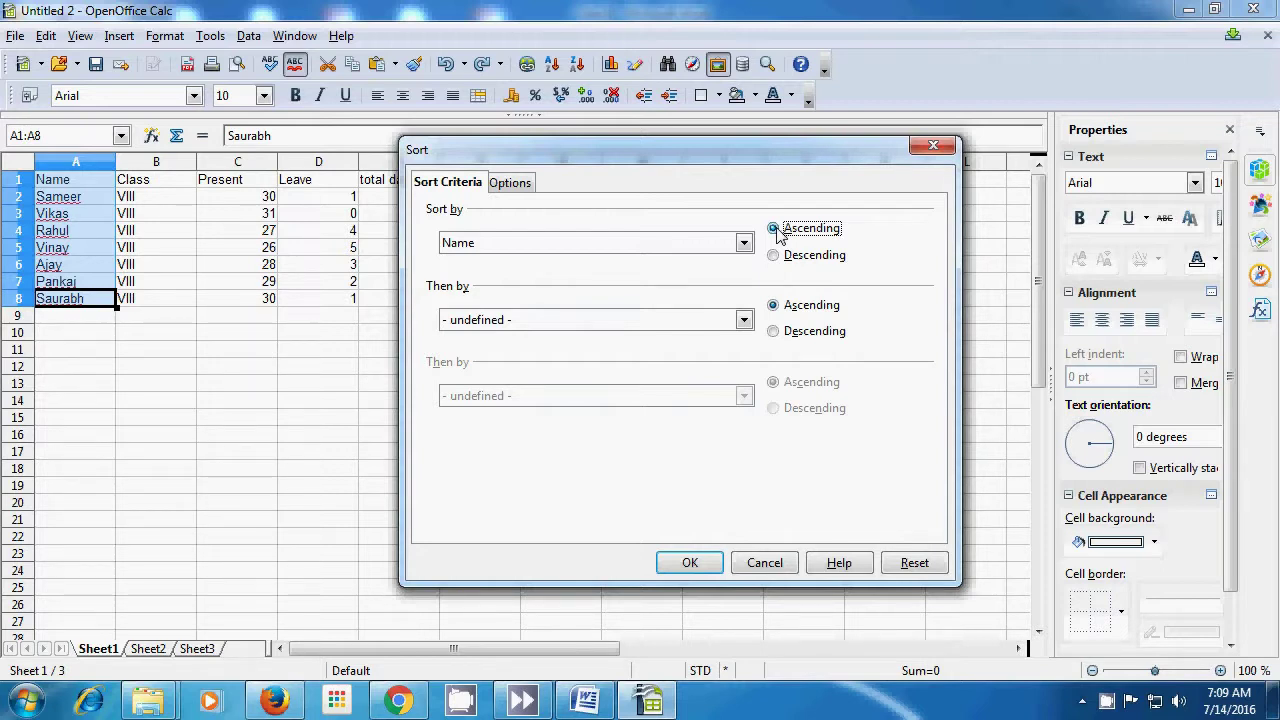
pyautogui.click(686, 566)
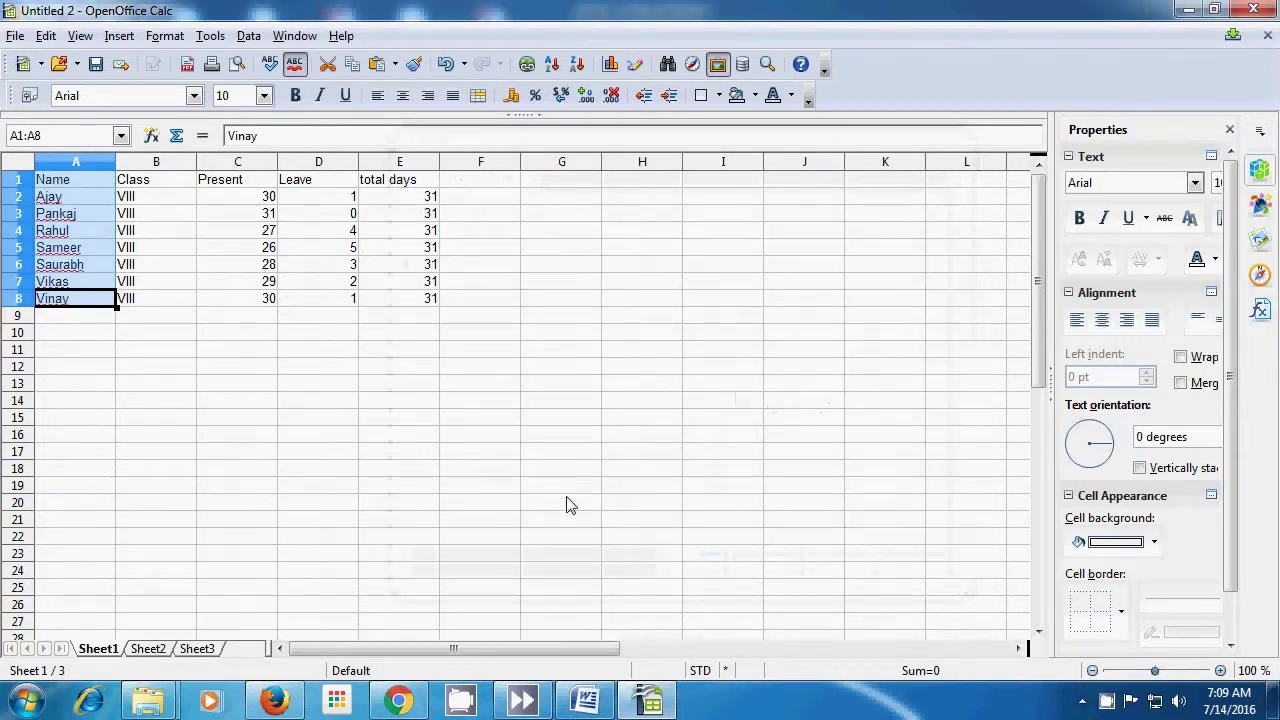
pyautogui.click(208, 366)
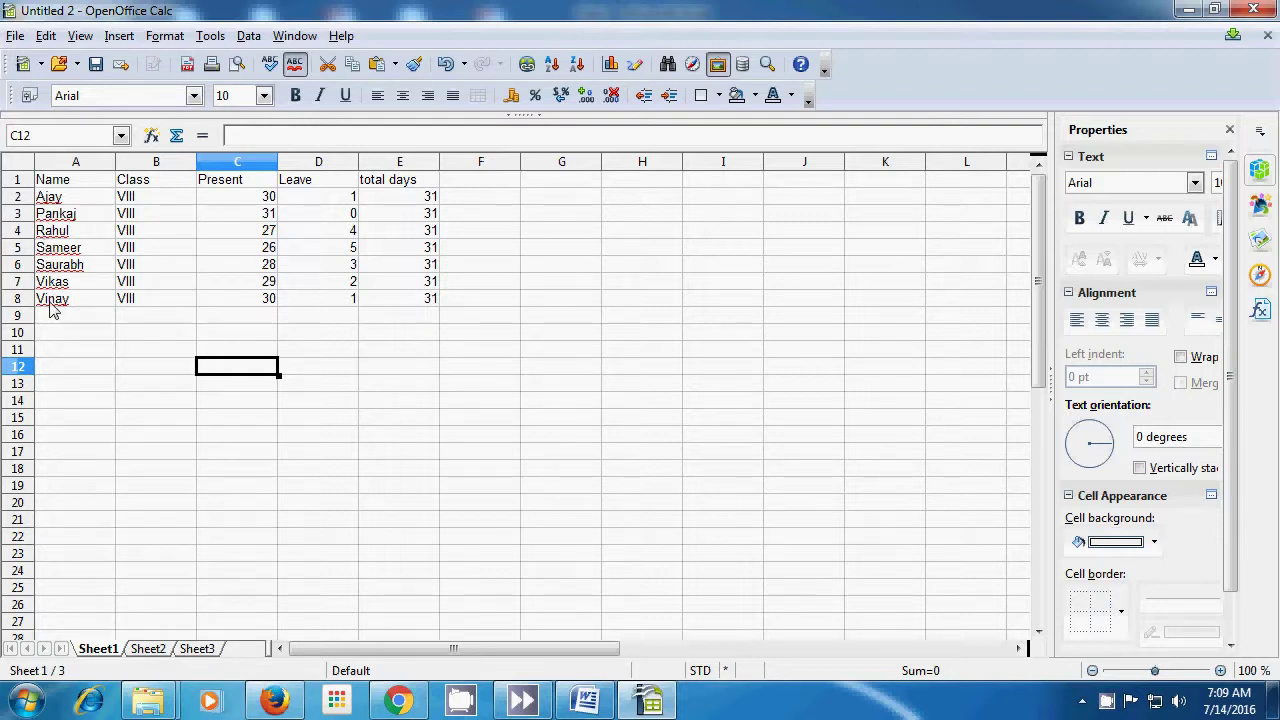
# Select the Name column cells A1:A8, sort only that selection by Name in descending order, and clear the selection
pyautogui.moveTo(60, 182); pyautogui.dragTo(57, 302)
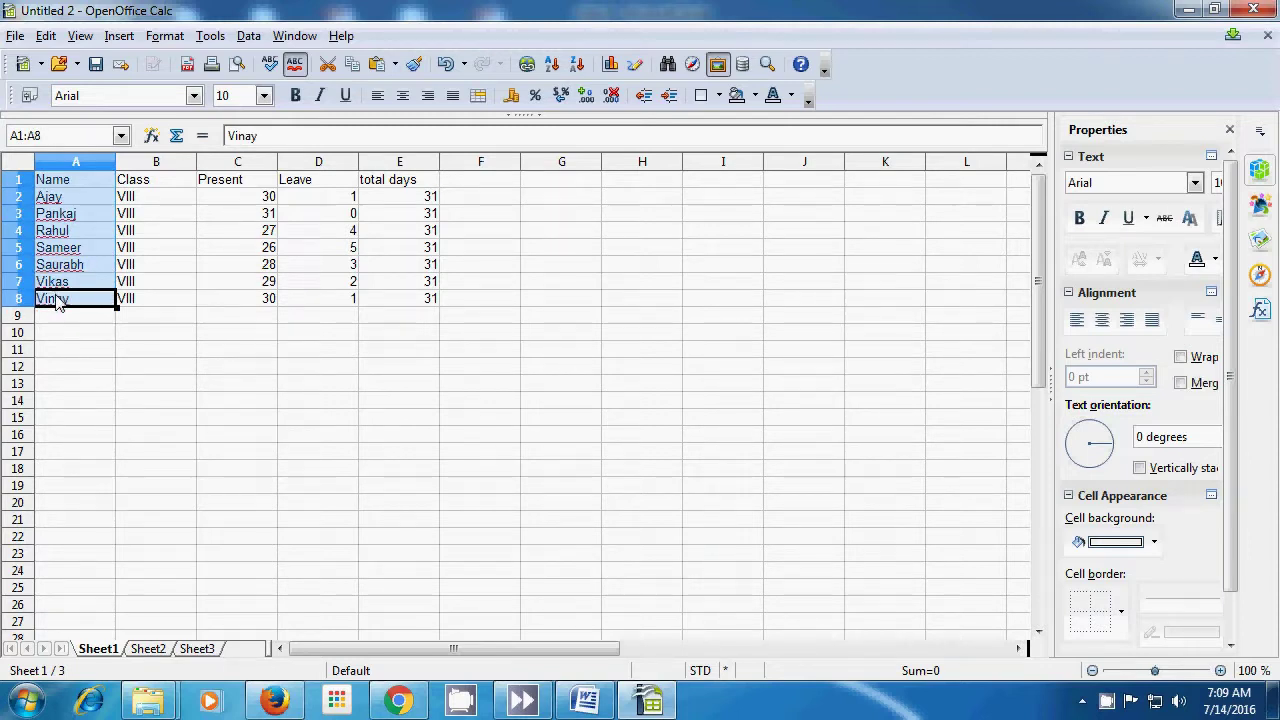
pyautogui.click(248, 38)
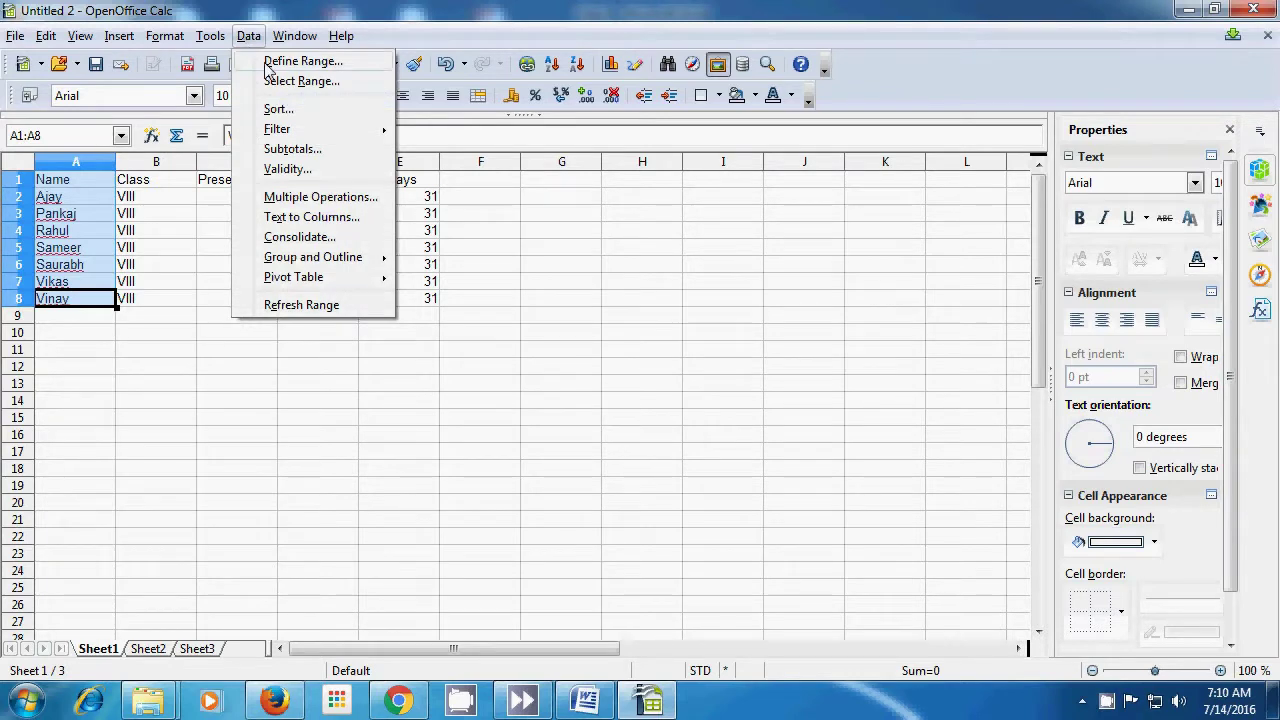
pyautogui.click(278, 110)
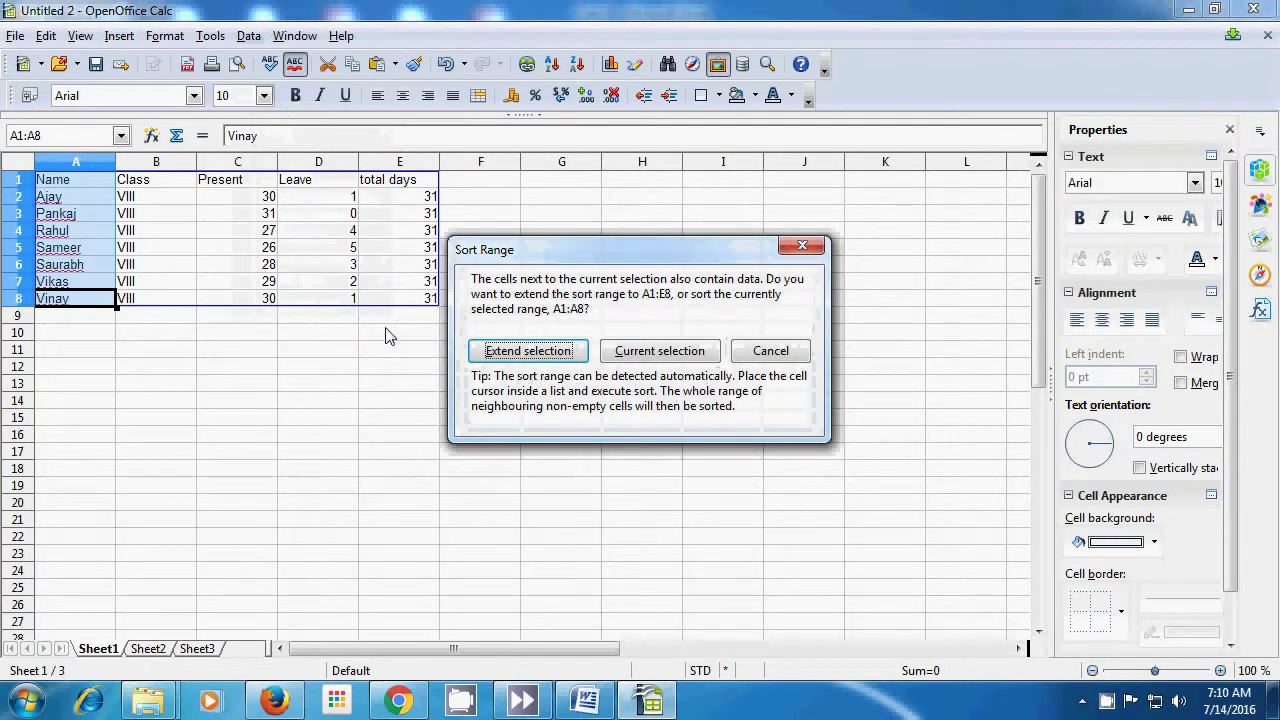
pyautogui.click(645, 355)
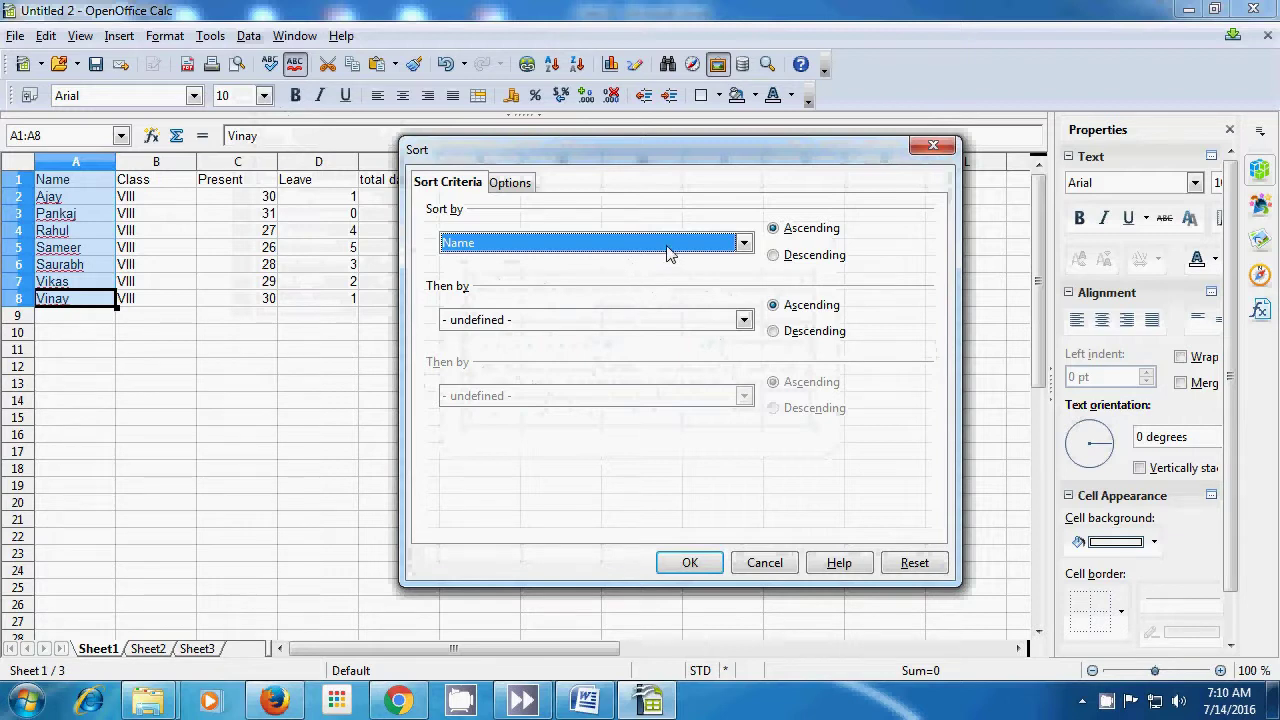
pyautogui.click(775, 256)
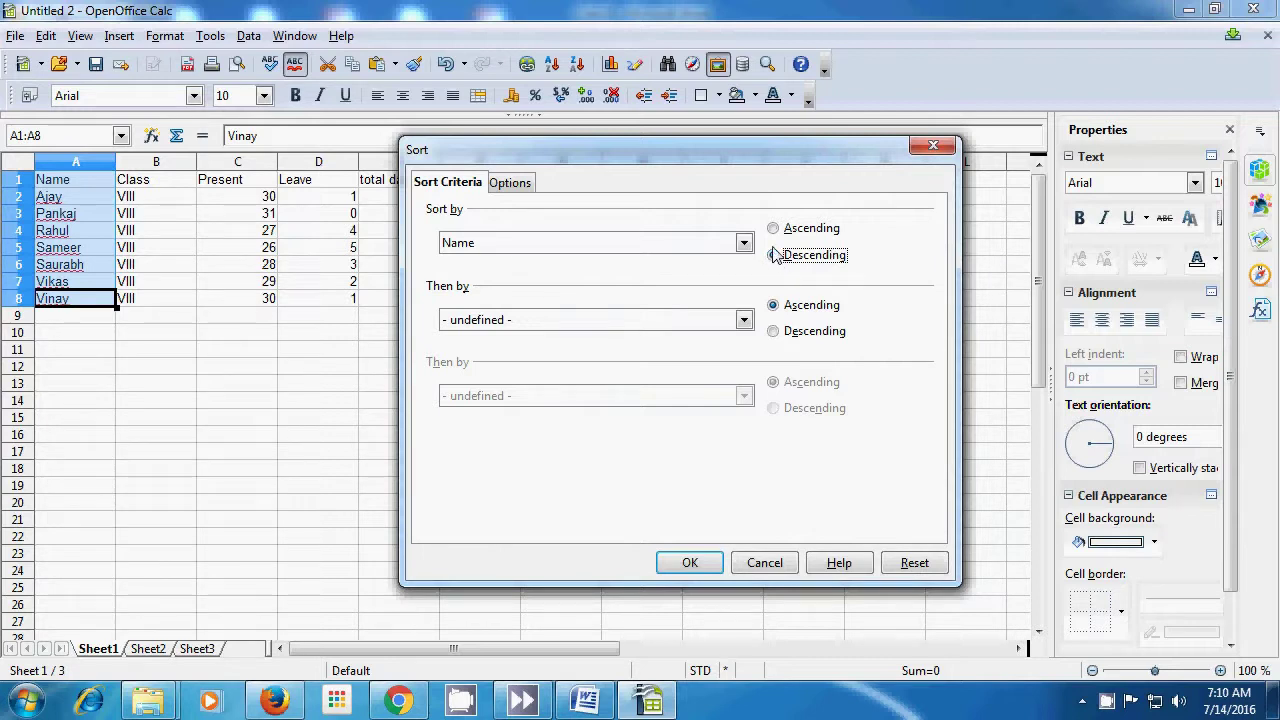
pyautogui.click(706, 566)
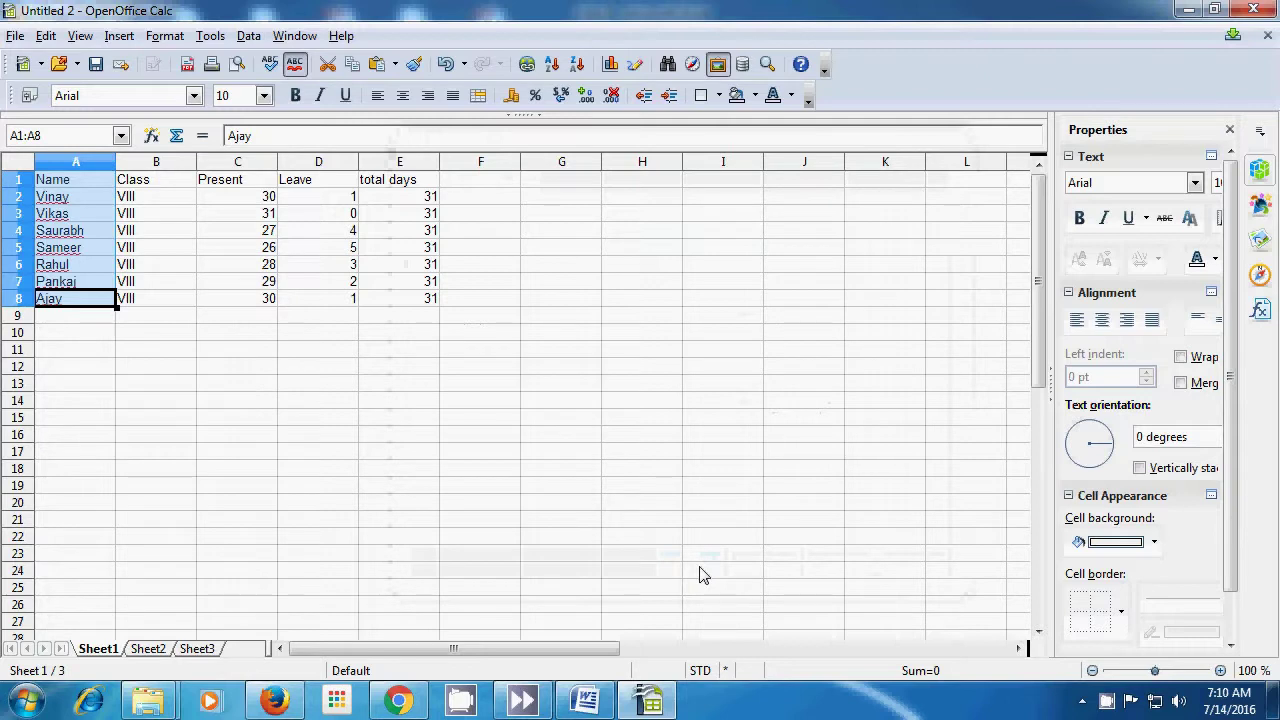
pyautogui.click(700, 575)
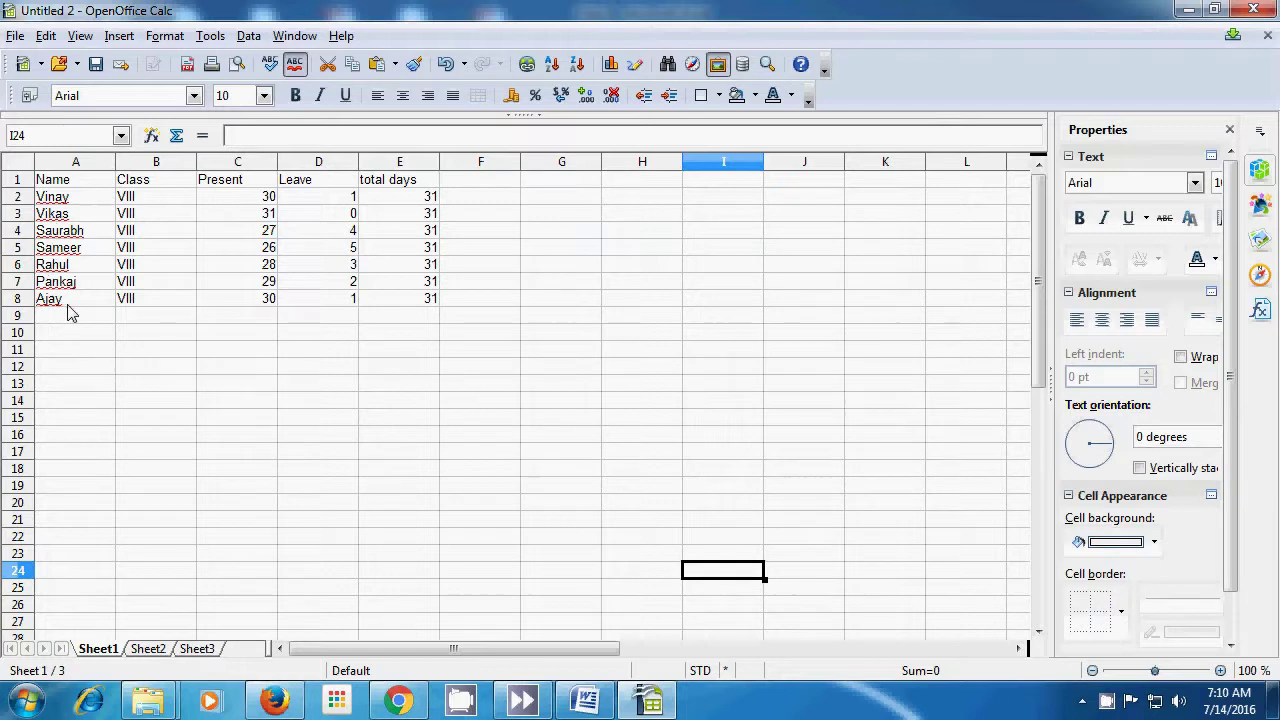
# Select the Present column cells C1:C8, sort only that selection by Present in descending order, and clear the selection
pyautogui.moveTo(224, 181); pyautogui.dragTo(235, 305)
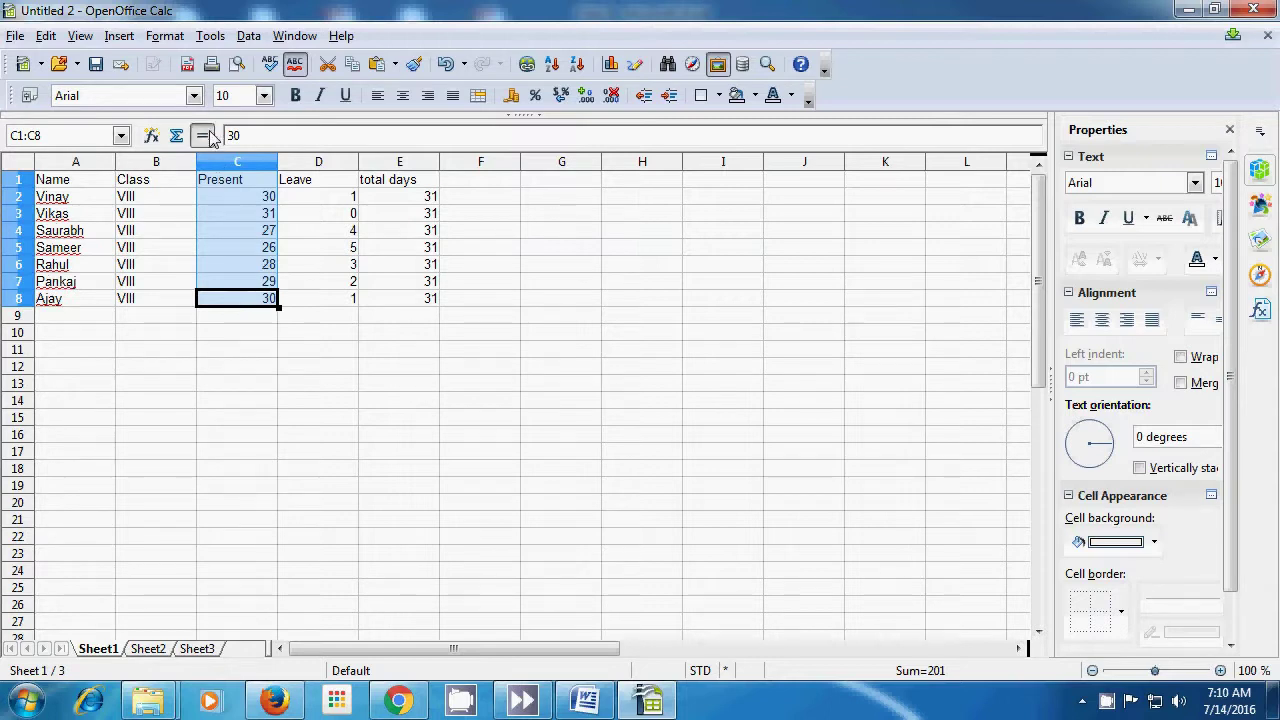
pyautogui.click(248, 36)
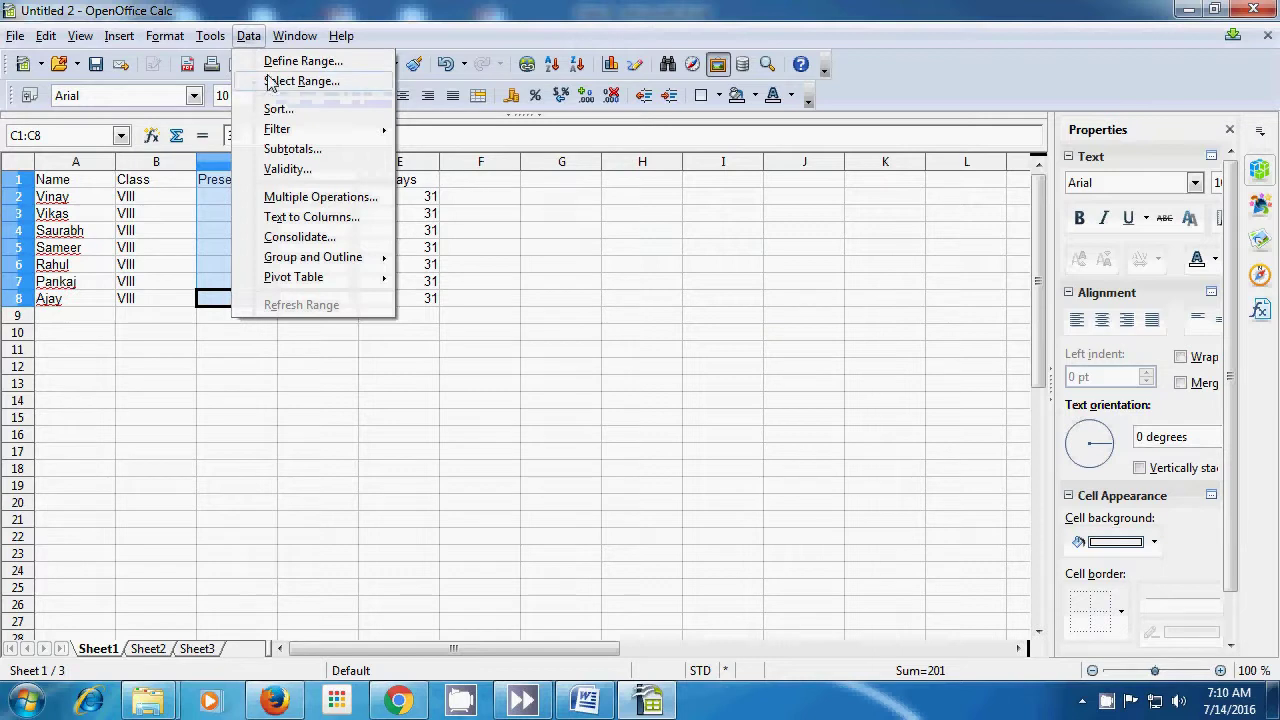
pyautogui.click(279, 108)
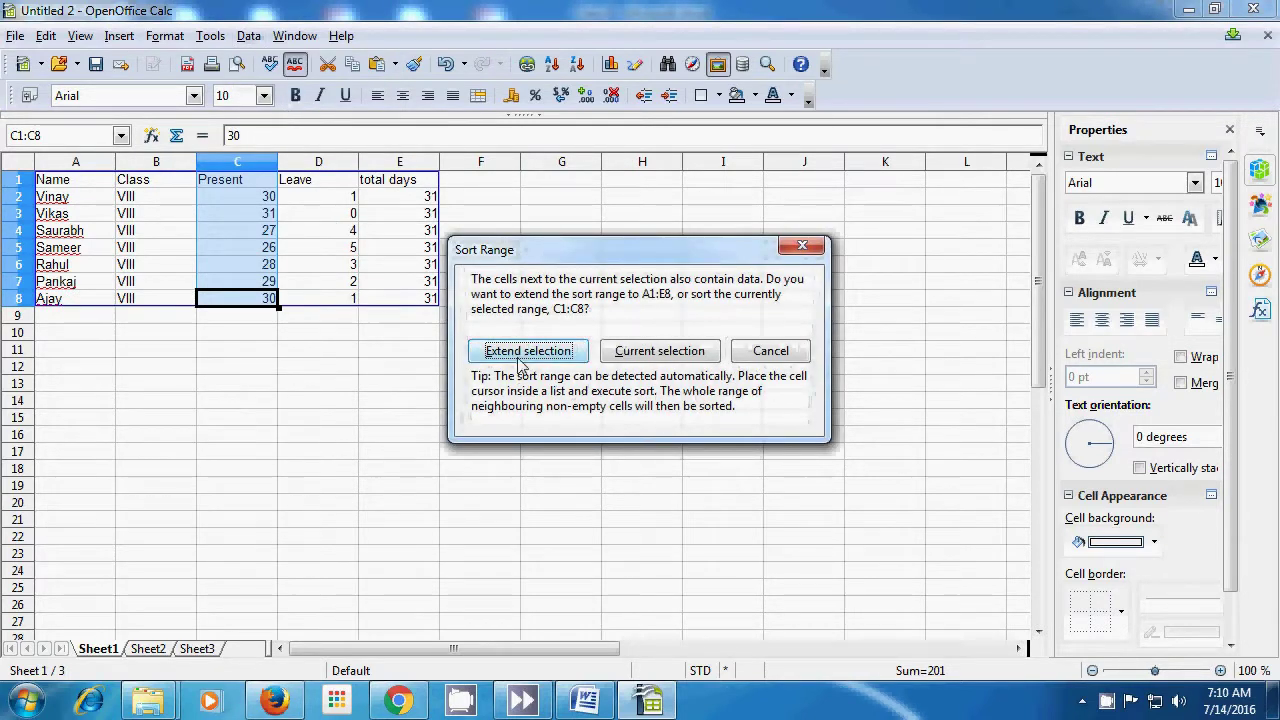
pyautogui.click(644, 356)
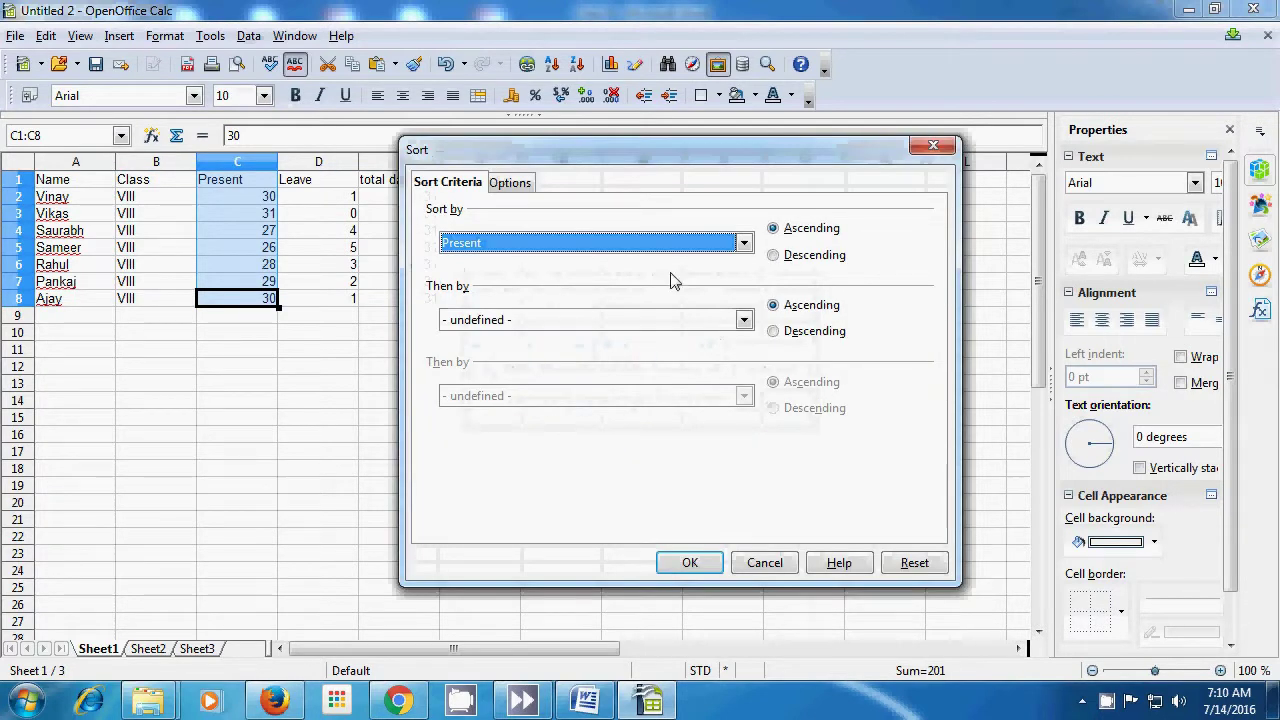
pyautogui.click(744, 243)
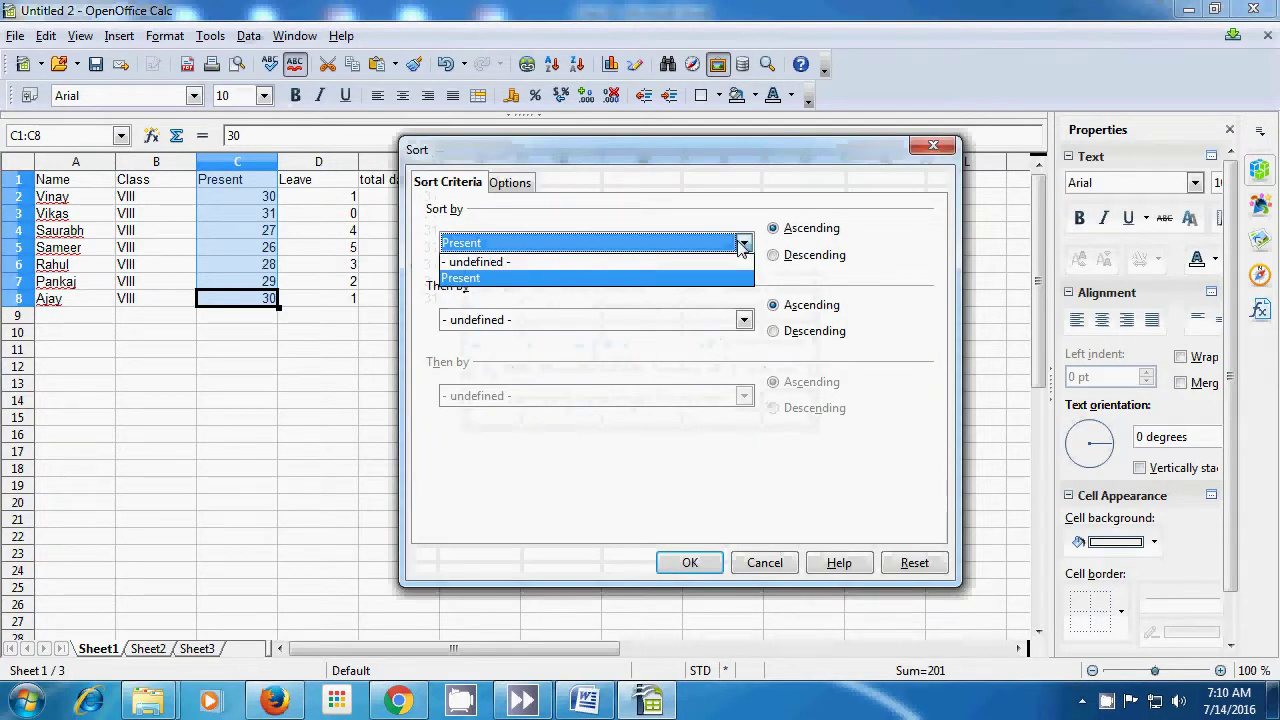
pyautogui.click(637, 281)
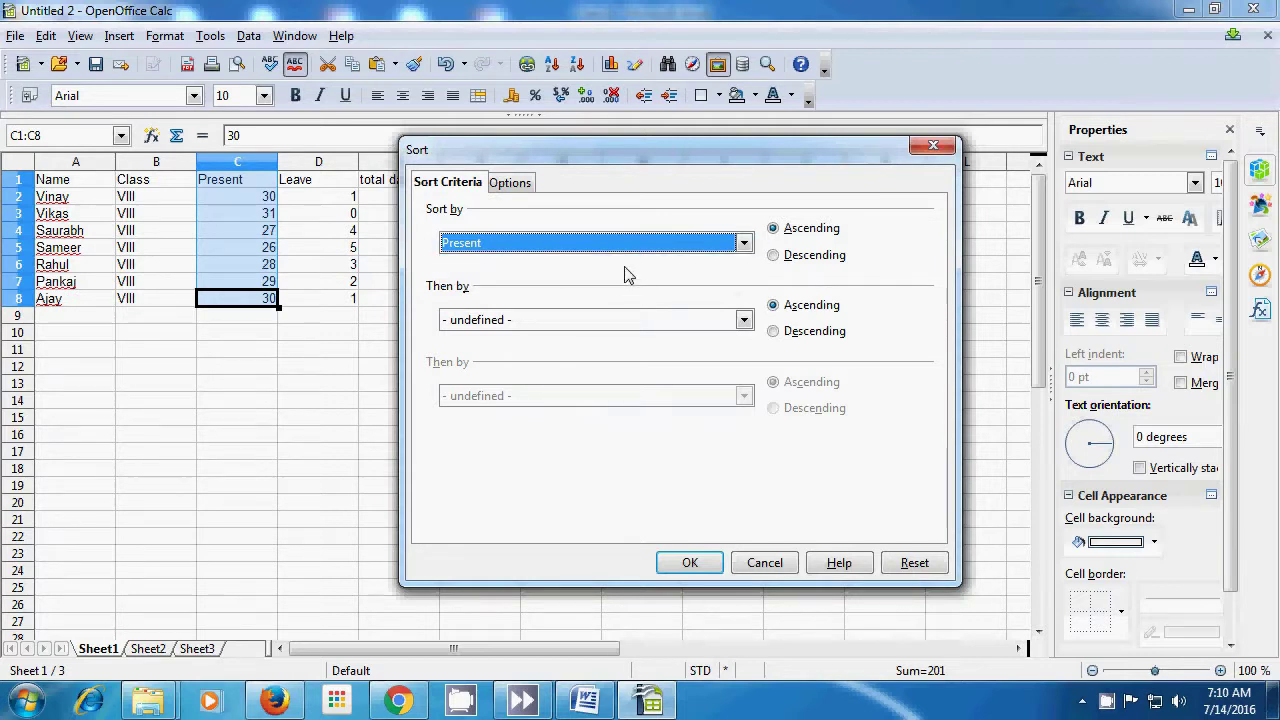
pyautogui.click(509, 187)
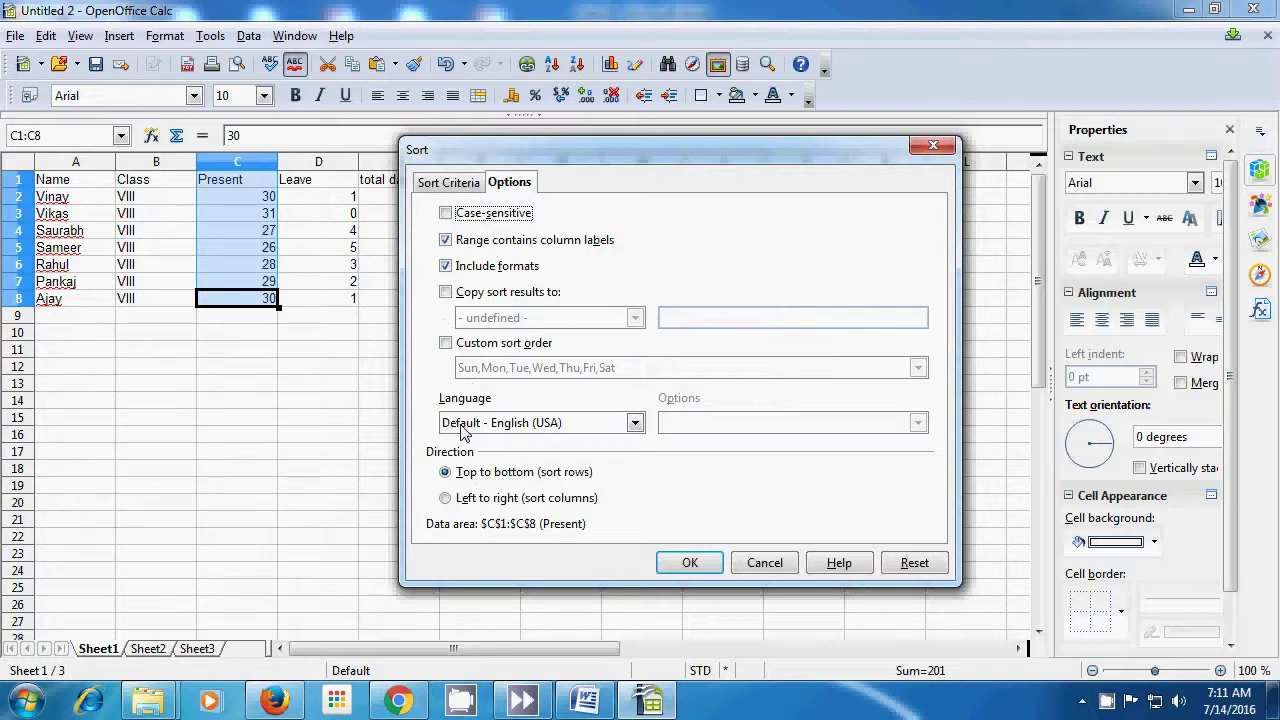
pyautogui.click(441, 190)
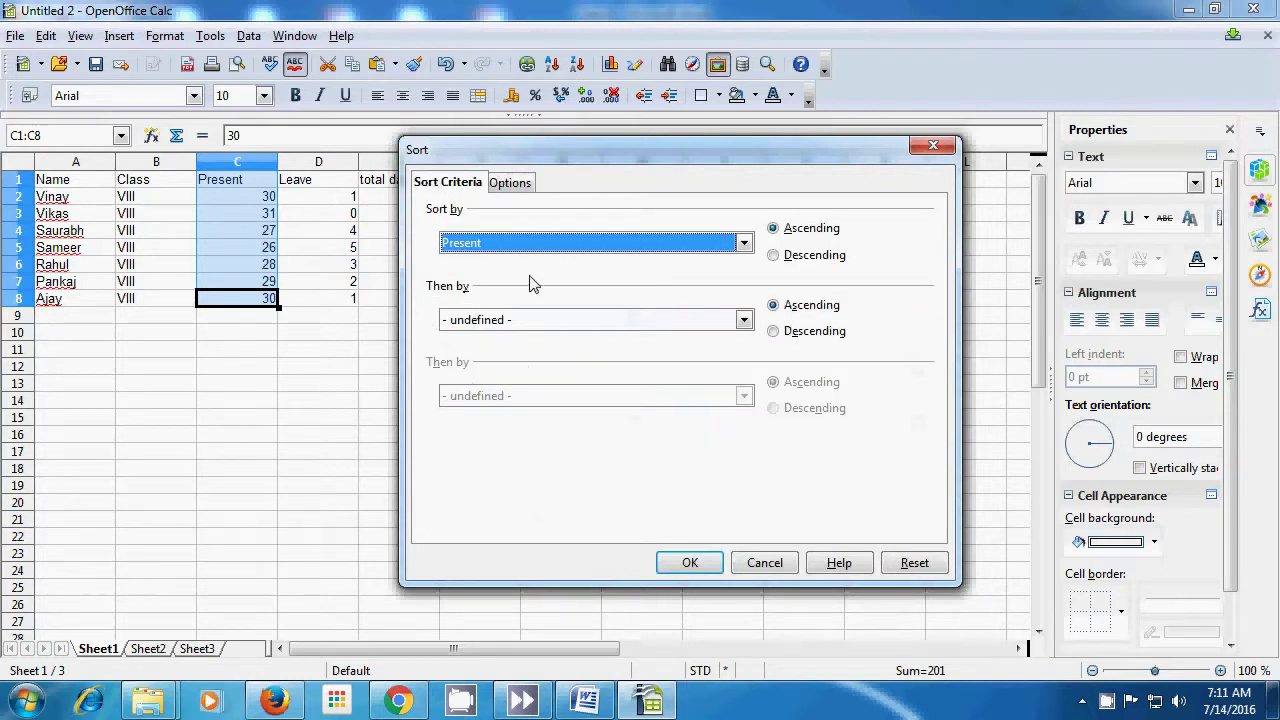
pyautogui.click(775, 256)
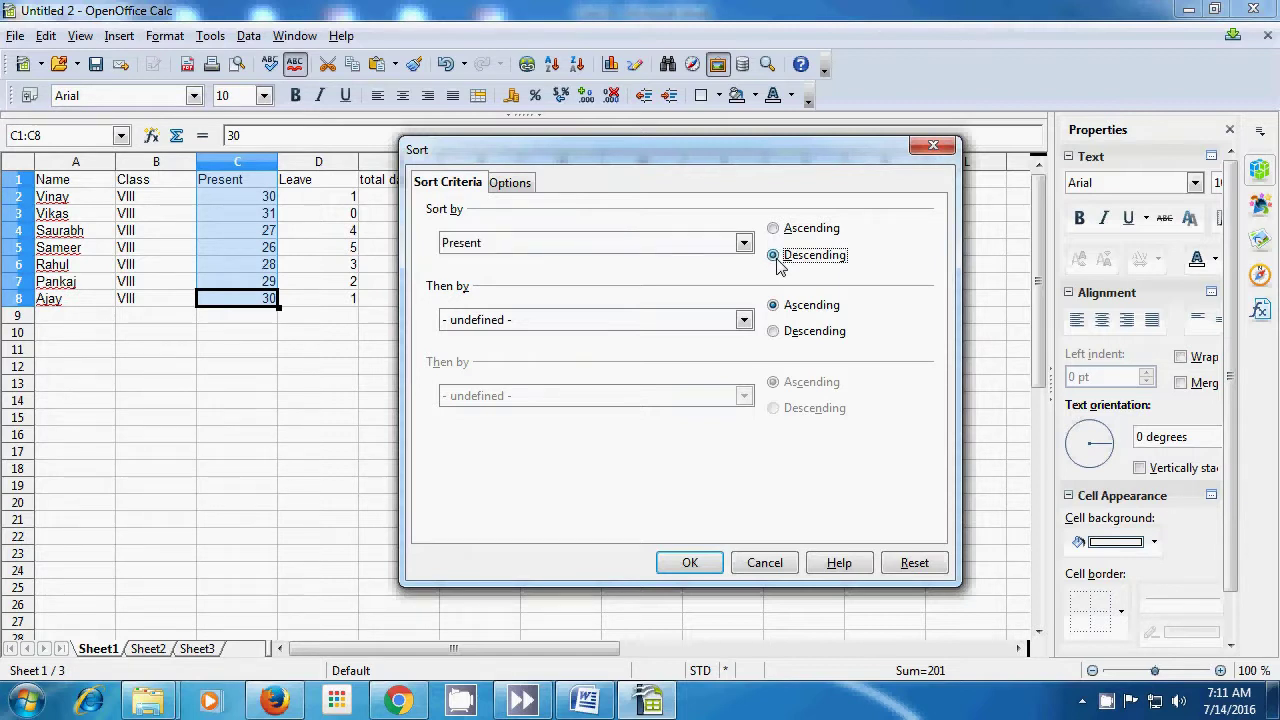
pyautogui.click(690, 563)
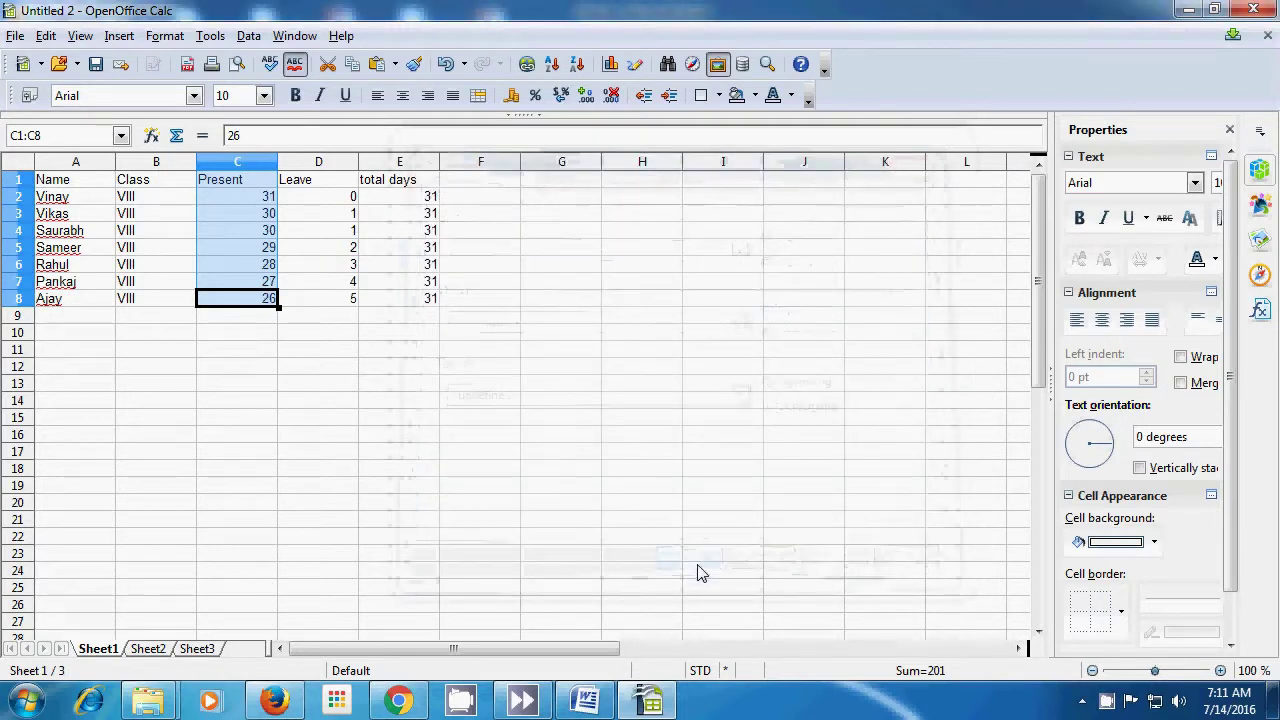
pyautogui.click(514, 416)
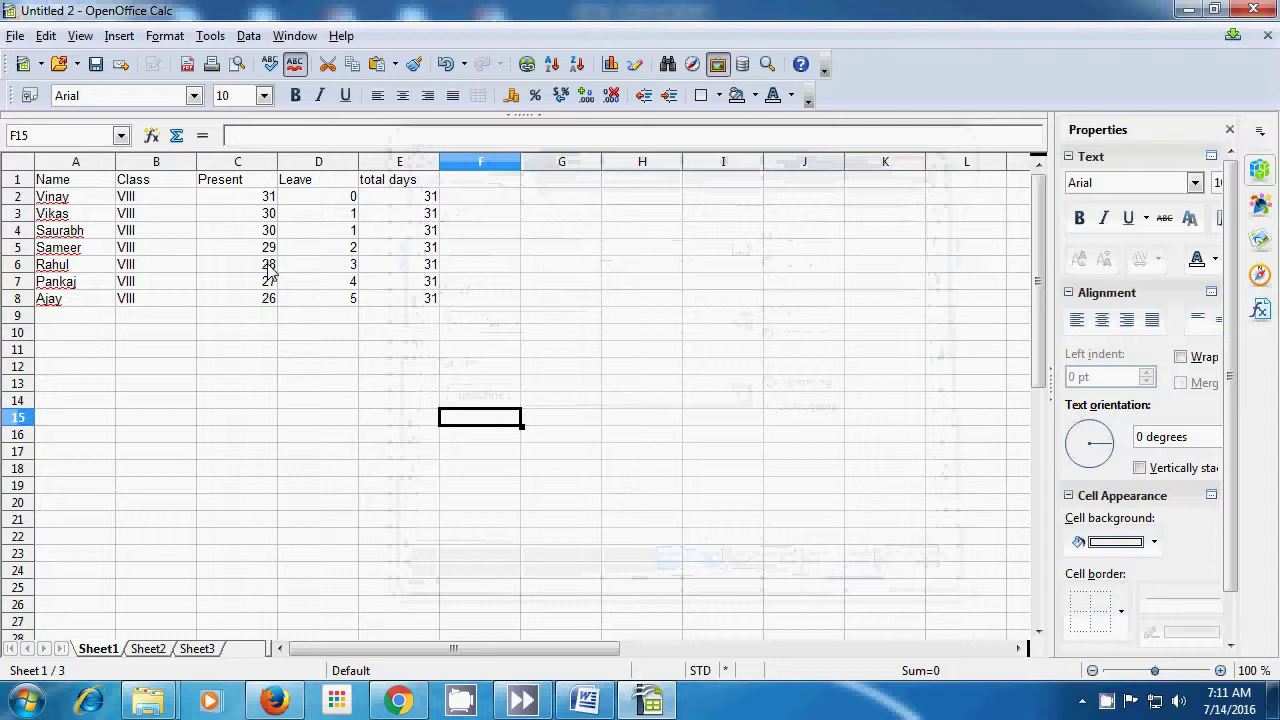
# Reselect the Present column cells C1:C8, sort only that selection by Present in ascending order, and clear the selection
pyautogui.click(270, 299)
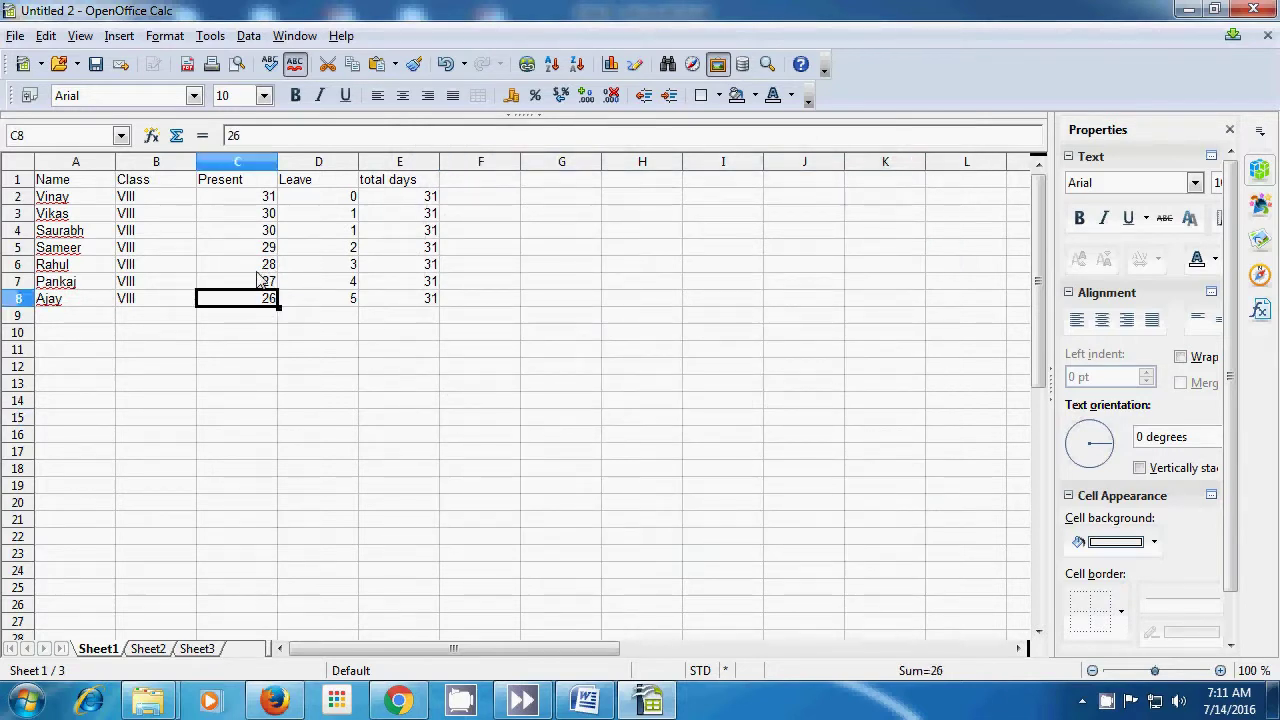
pyautogui.moveTo(257, 182); pyautogui.dragTo(266, 300)
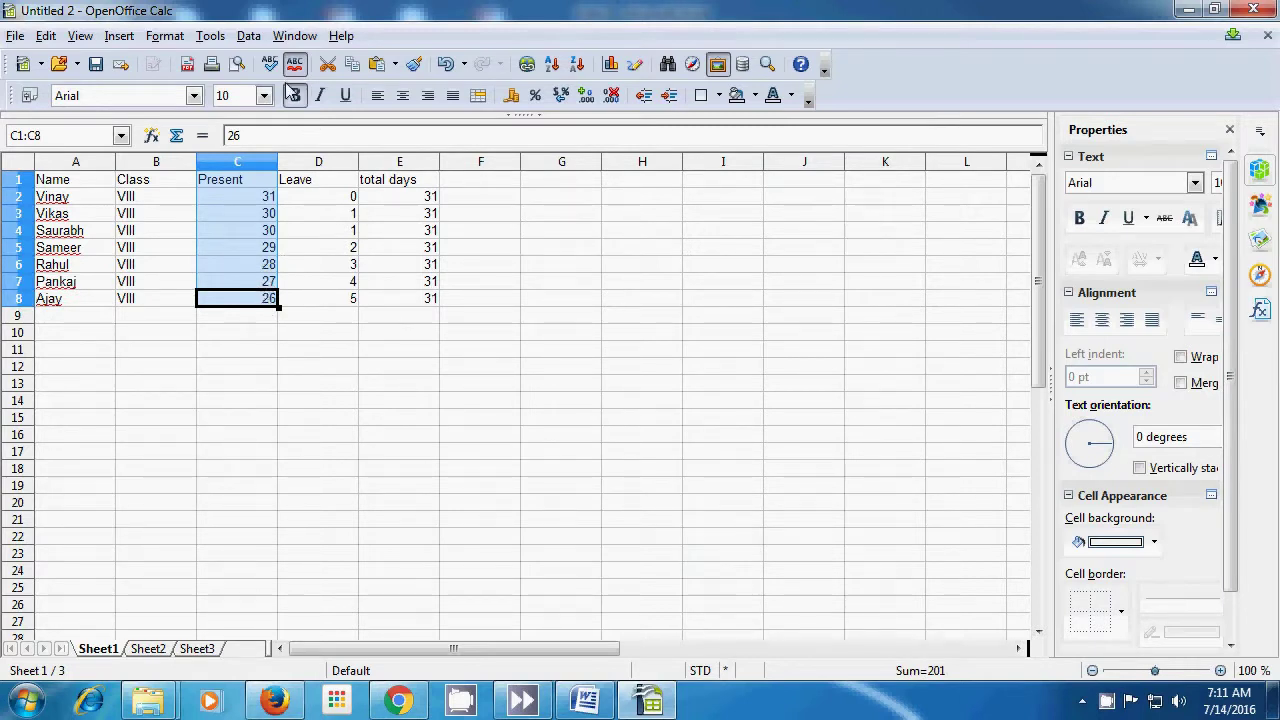
pyautogui.click(248, 36)
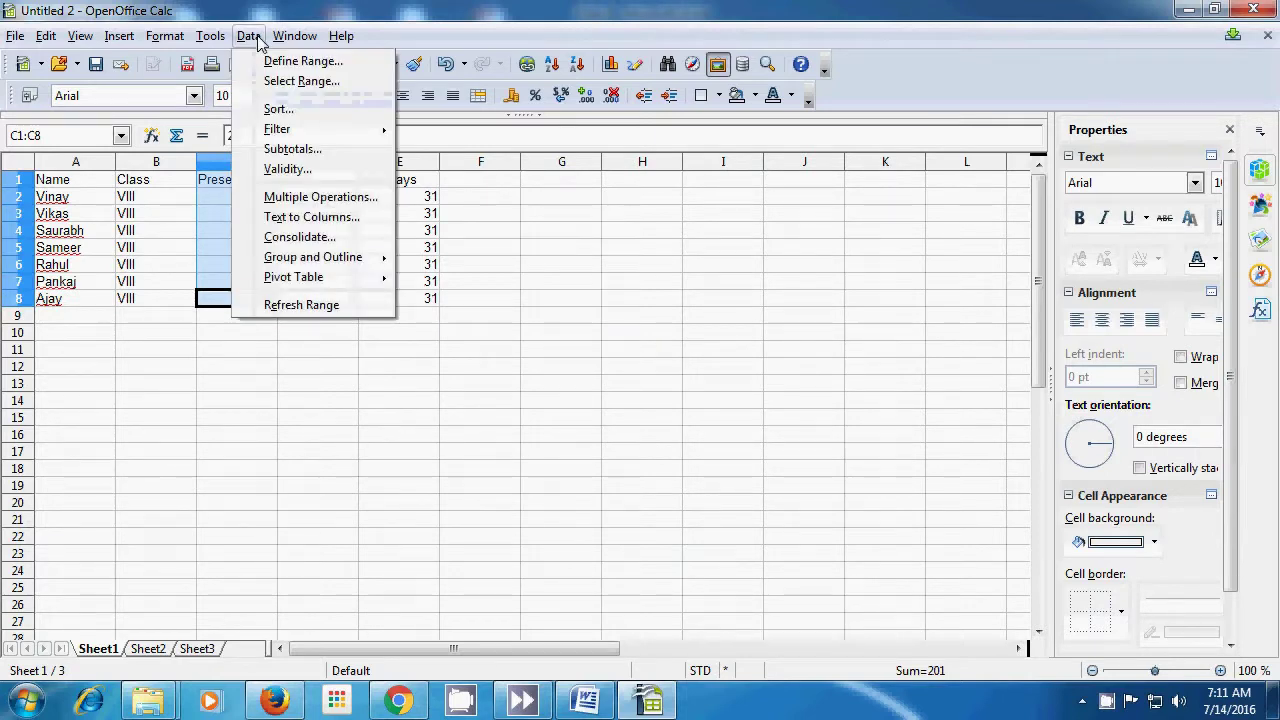
pyautogui.click(278, 109)
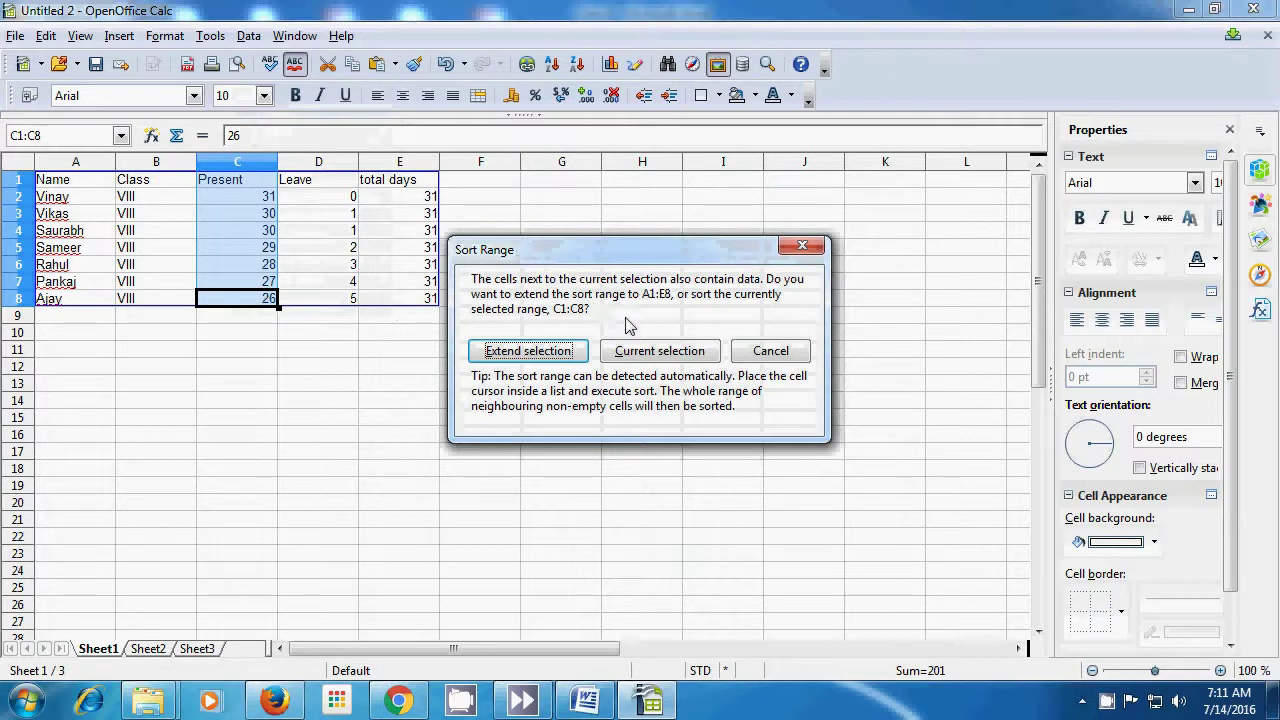
pyautogui.click(655, 351)
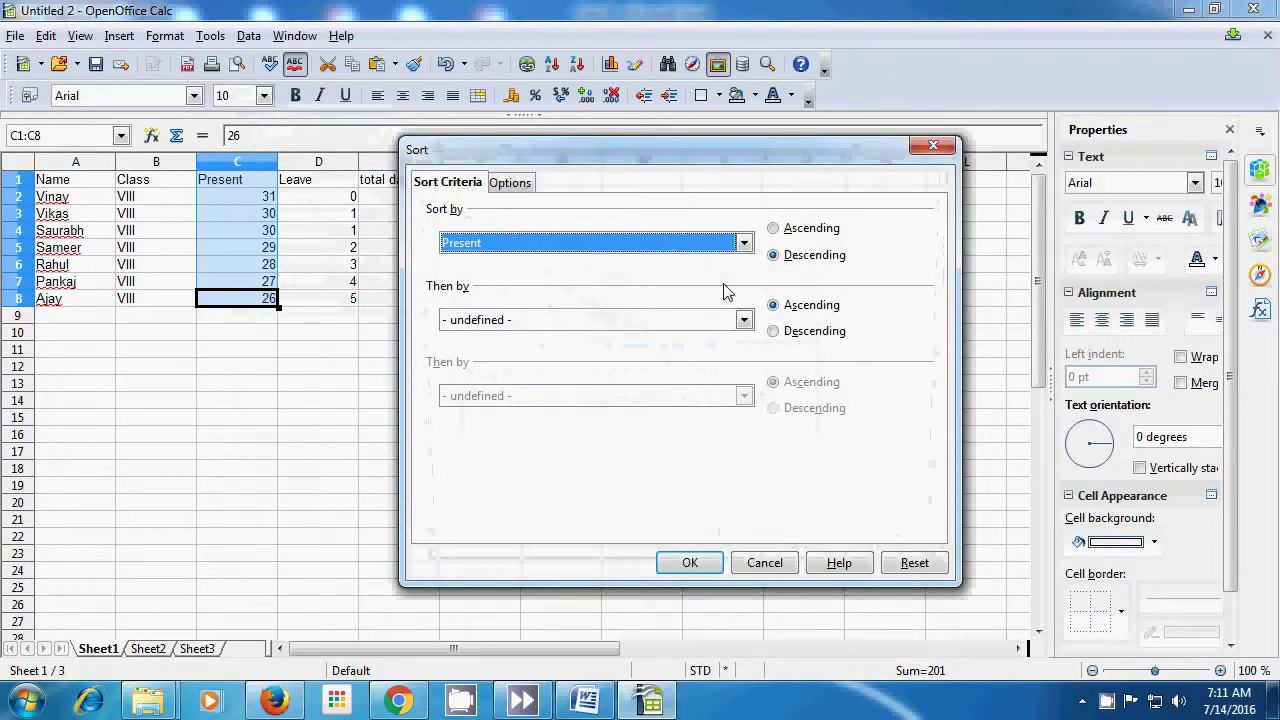
pyautogui.click(773, 231)
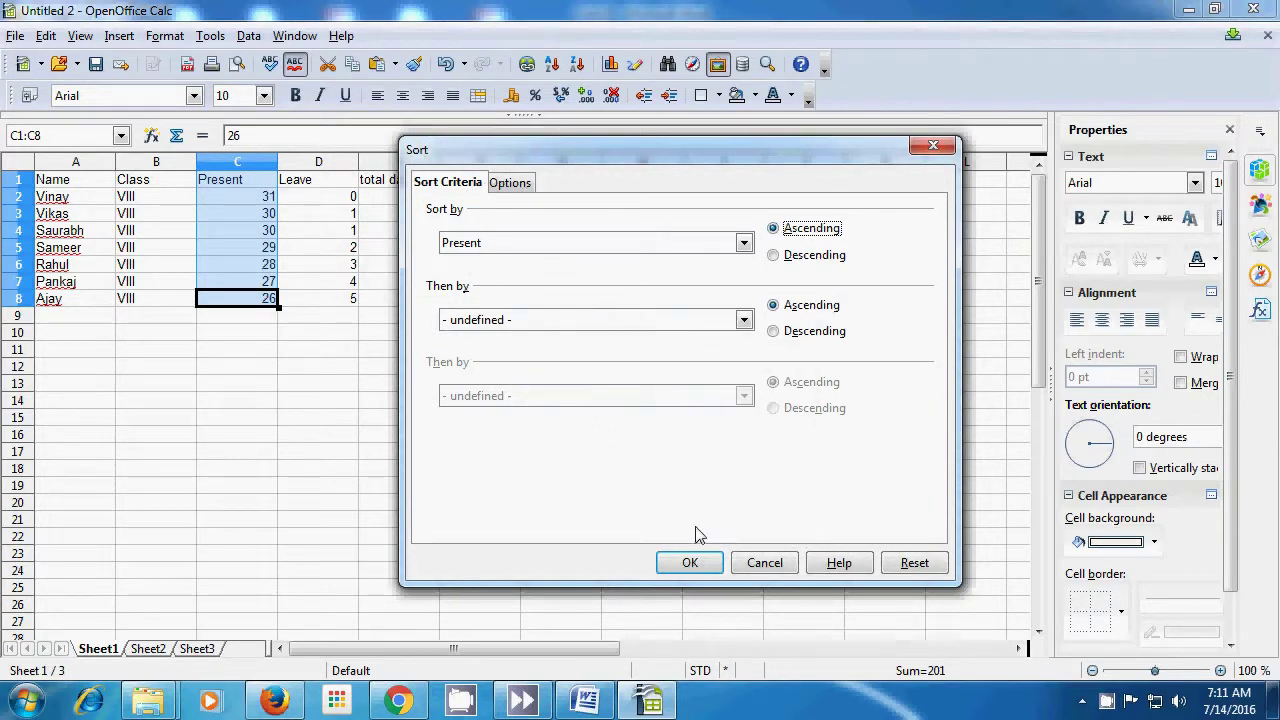
pyautogui.click(690, 564)
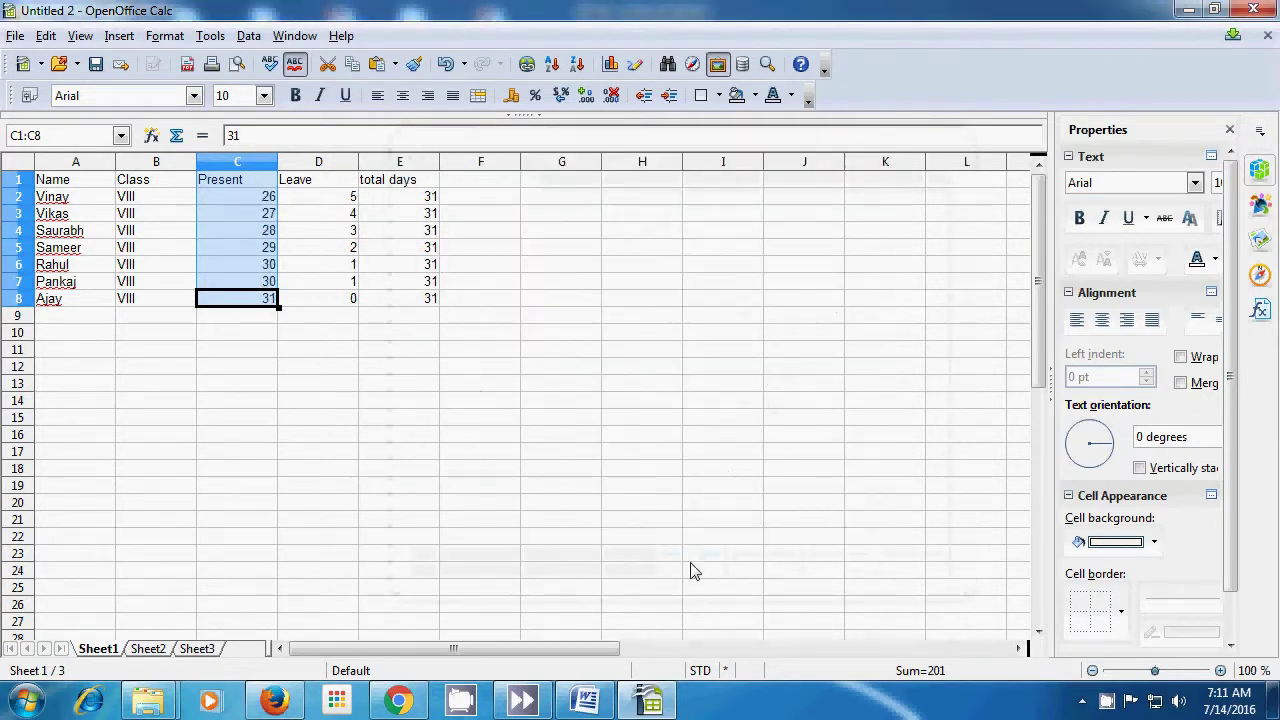
pyautogui.click(695, 571)
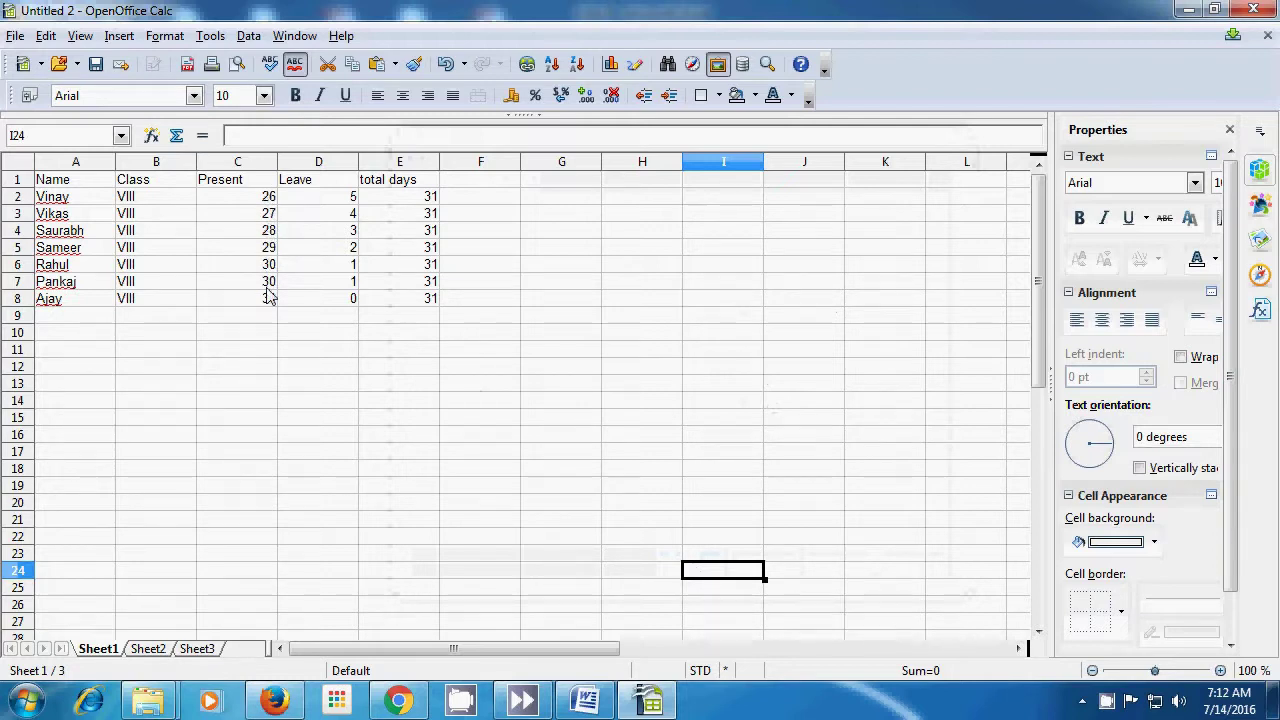
# Apply an AutoFilter to the Name column cells A1:A8 and clear the selection
pyautogui.click(276, 354)
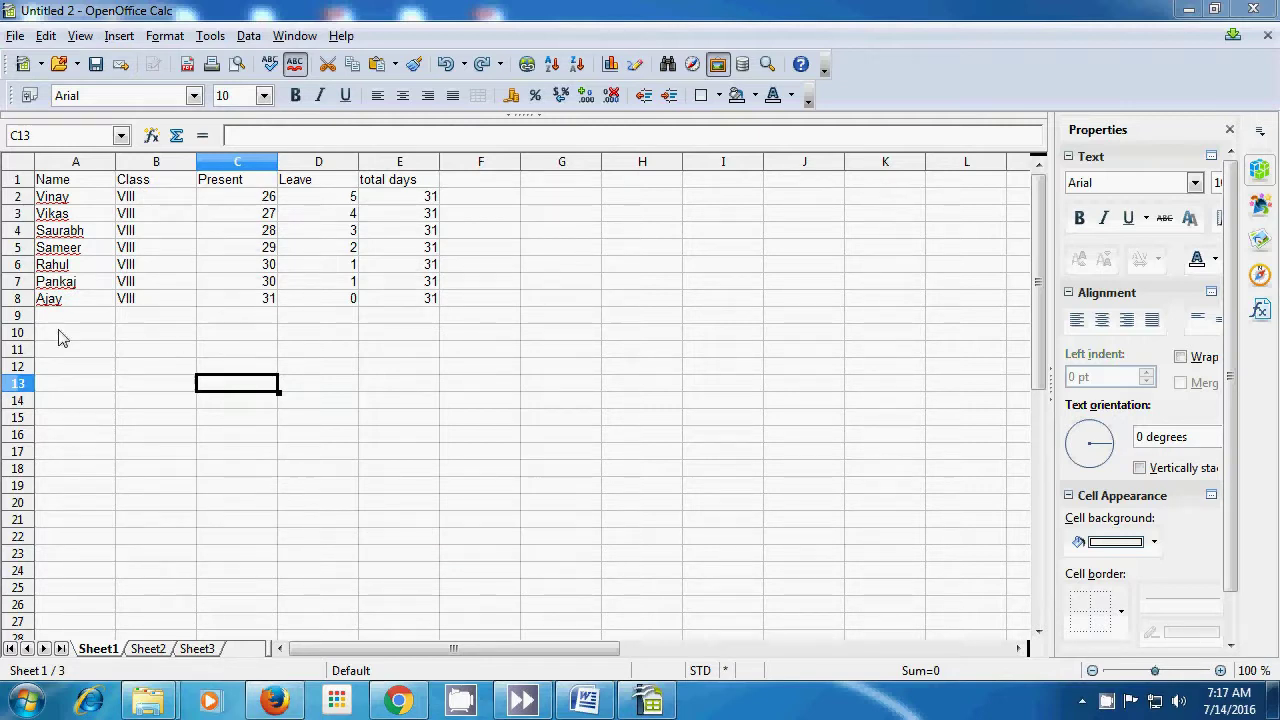
pyautogui.moveTo(62, 182); pyautogui.dragTo(78, 305)
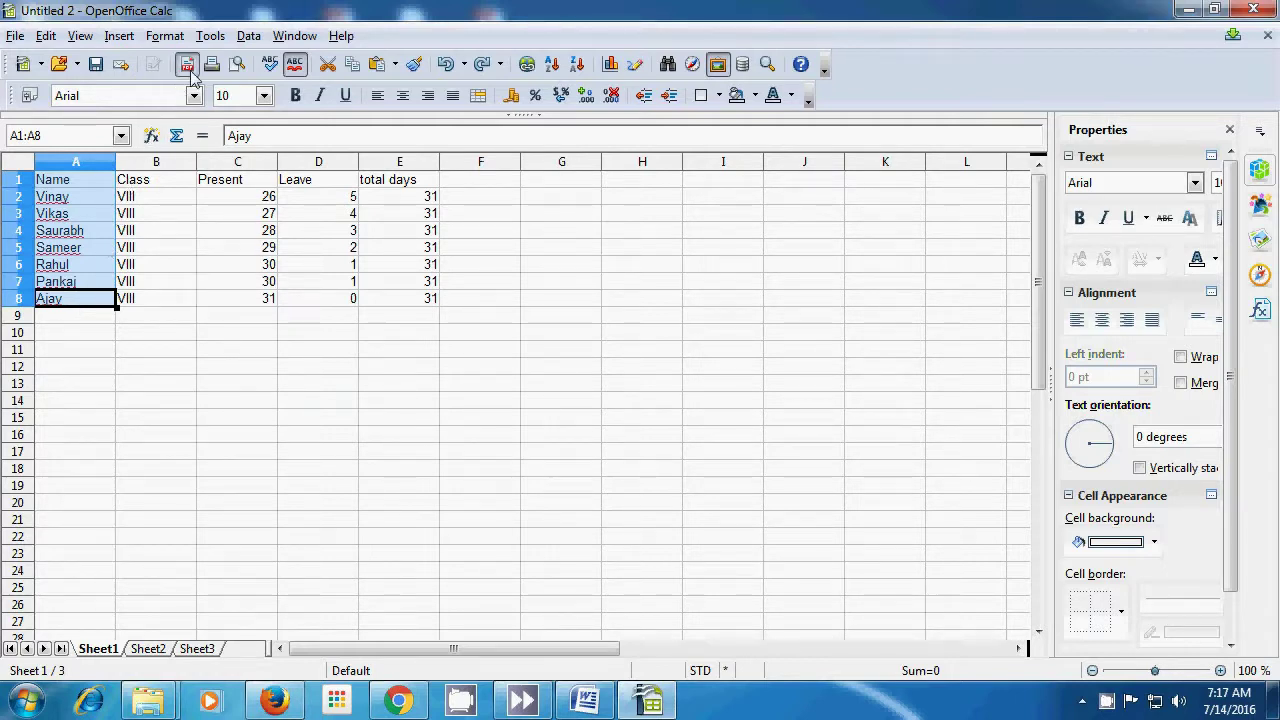
pyautogui.click(248, 40)
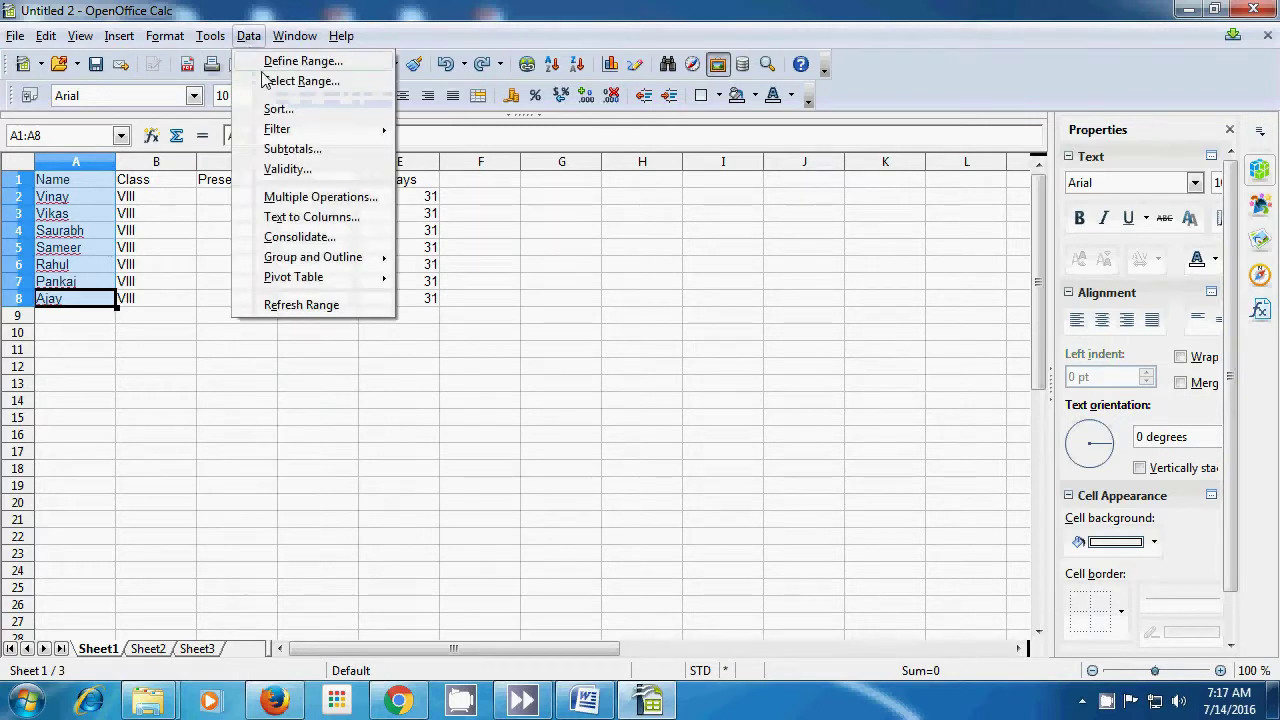
pyautogui.moveTo(277, 140)
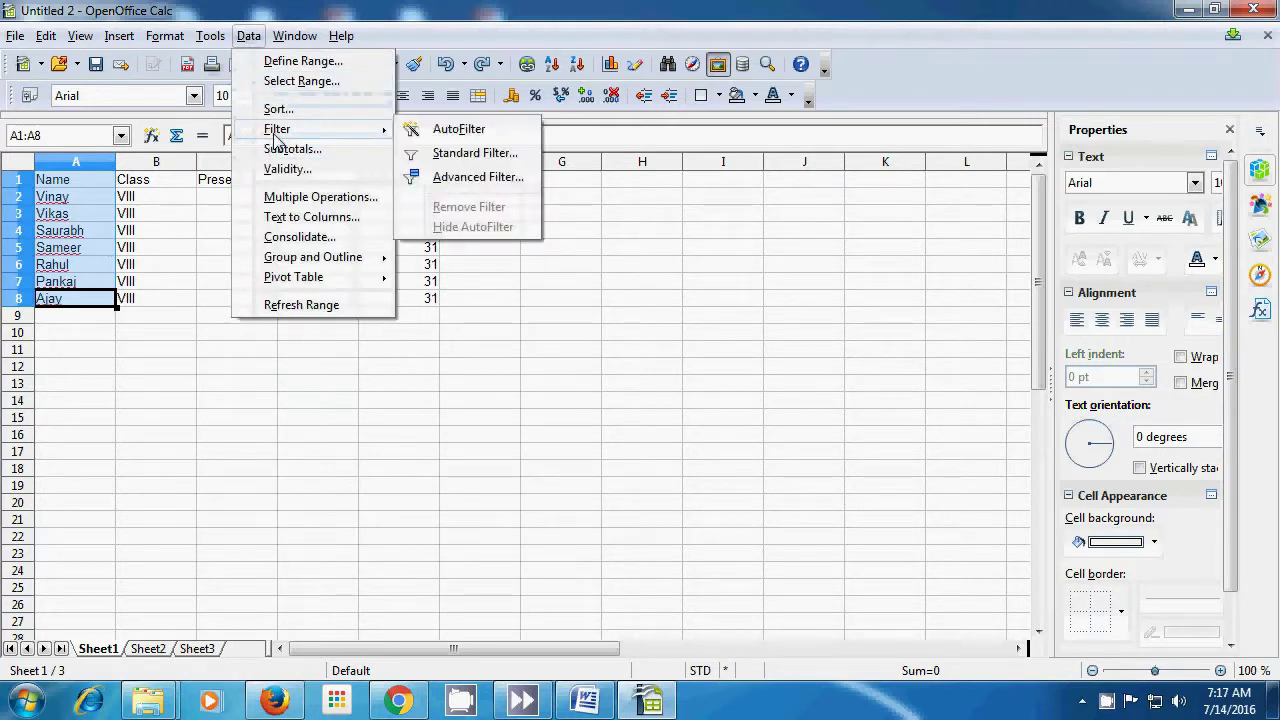
pyautogui.click(459, 130)
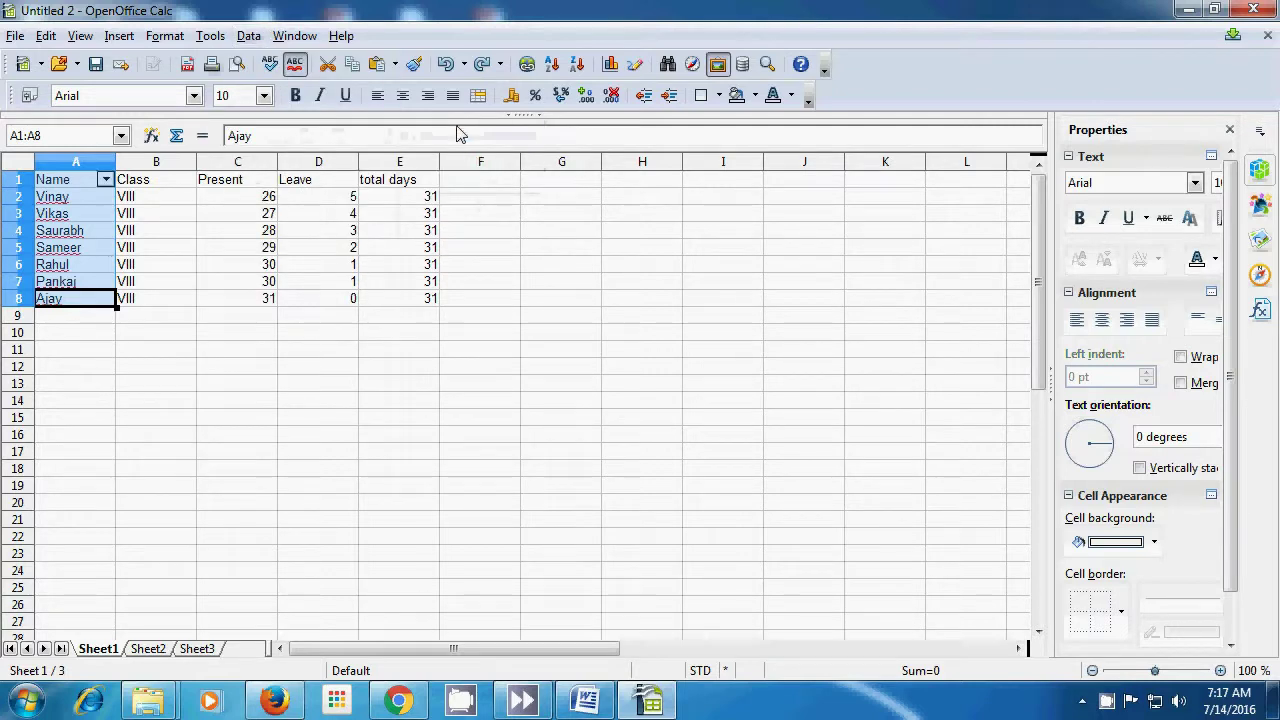
pyautogui.click(231, 354)
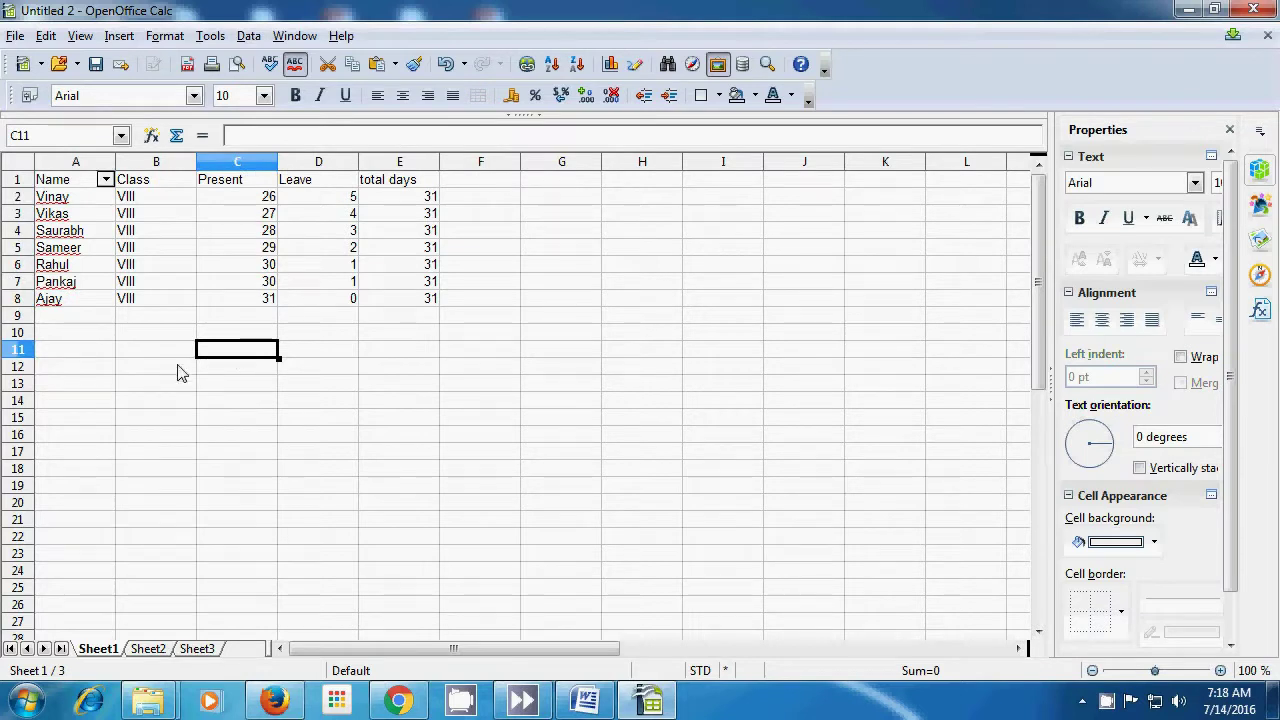
# Filter the Name column to the students in rows 7, 6 and 2 one after another, and show all rows again
pyautogui.click(105, 180)
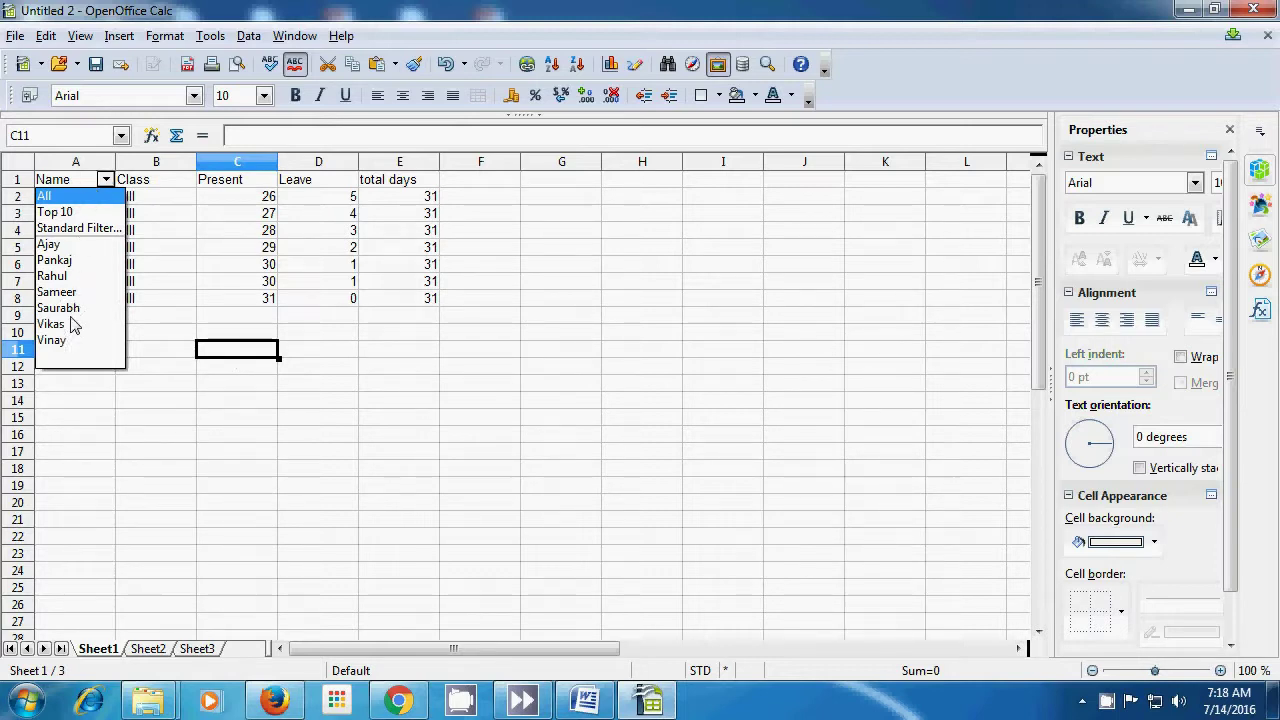
pyautogui.click(70, 262)
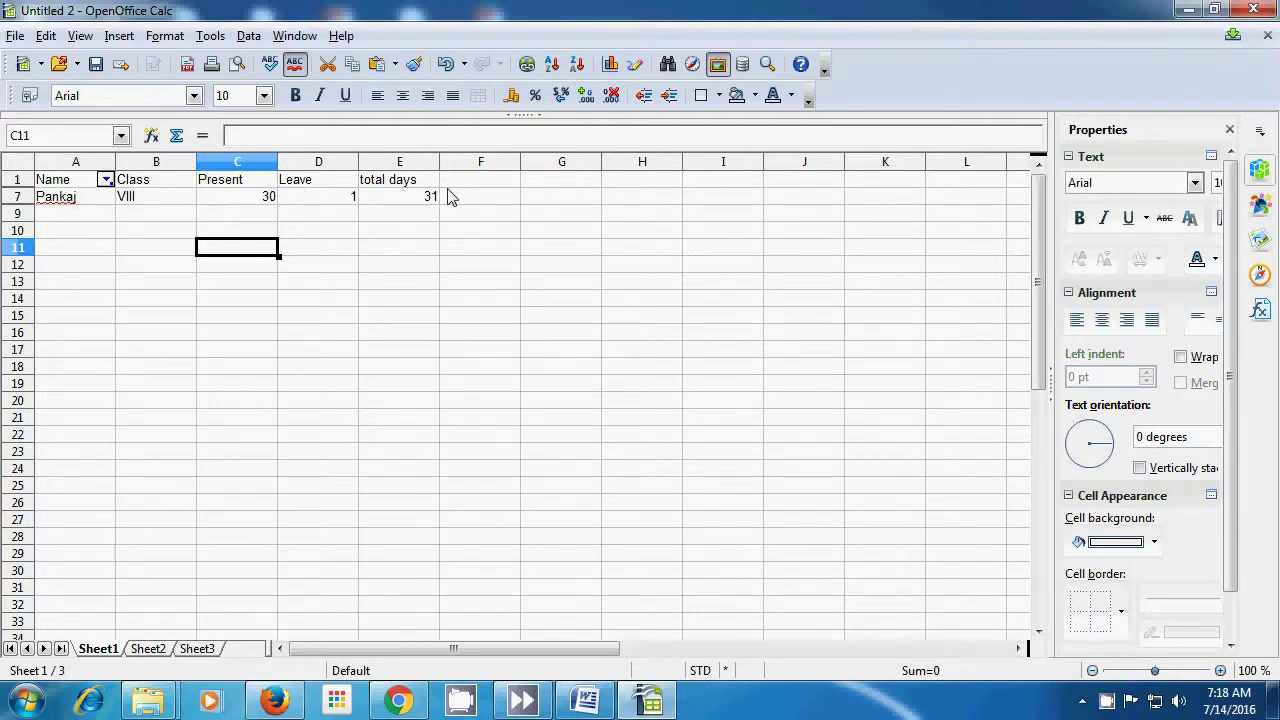
pyautogui.click(105, 180)
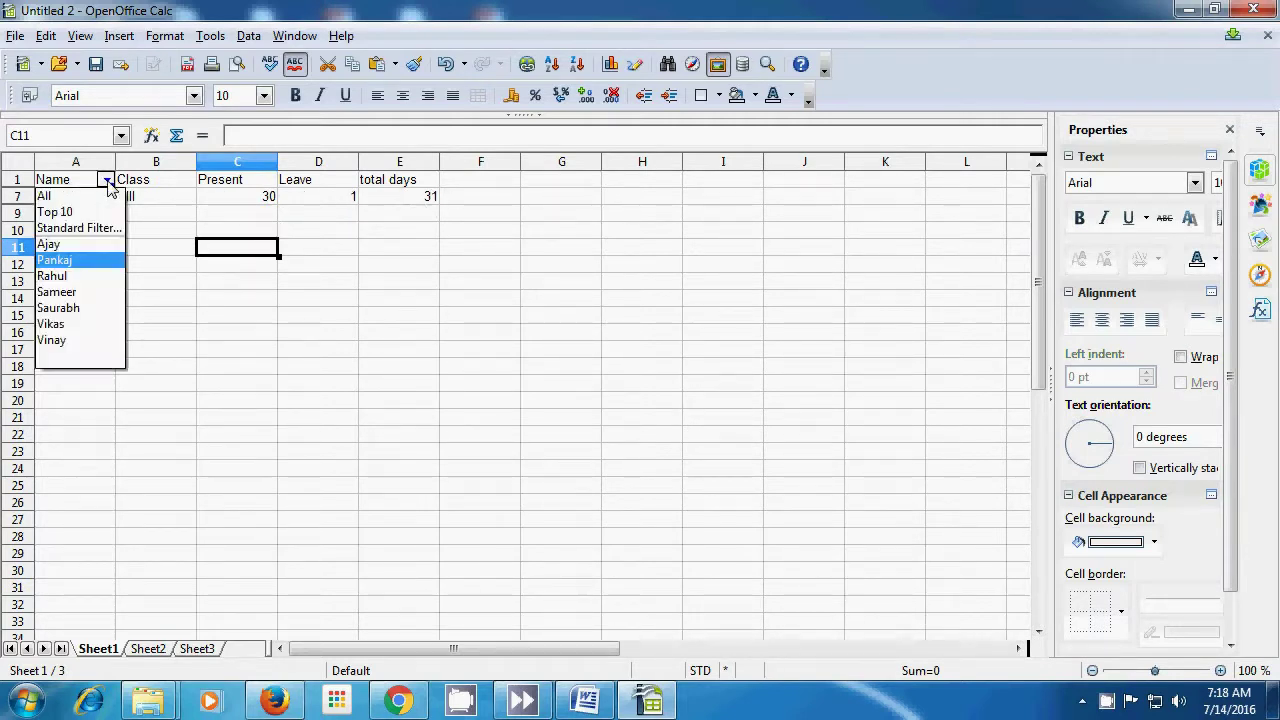
pyautogui.click(60, 276)
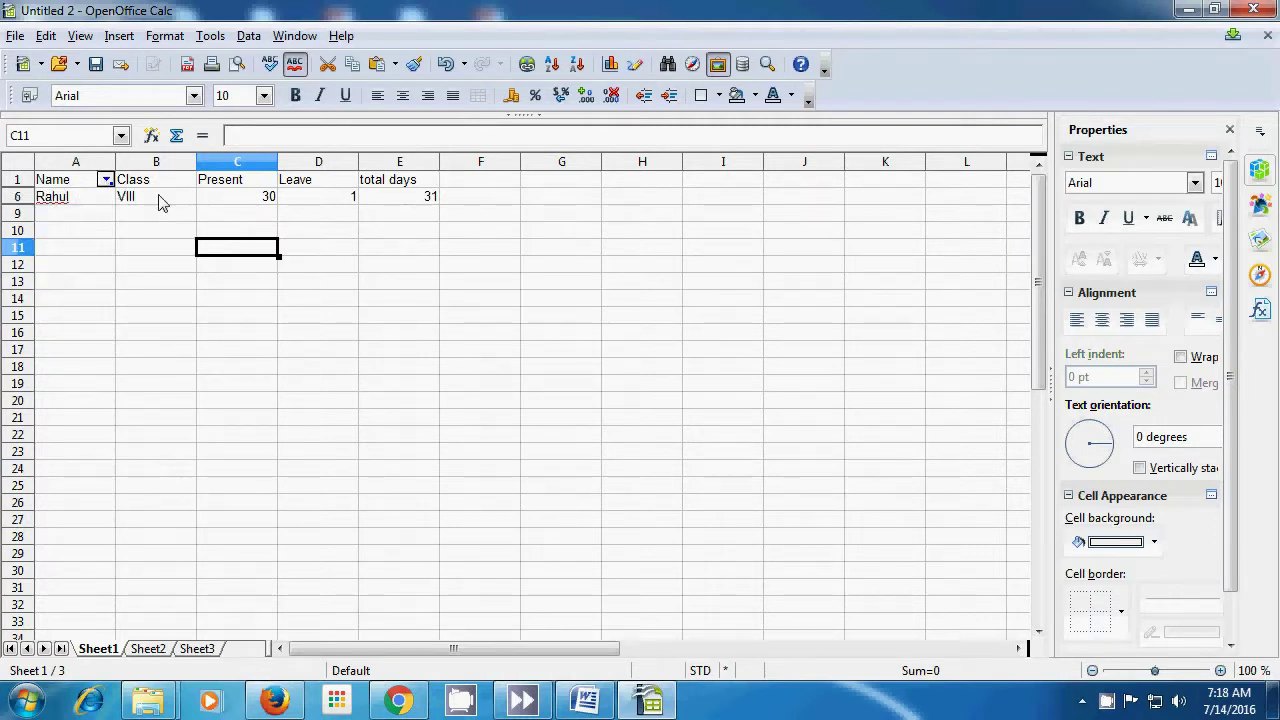
pyautogui.click(105, 180)
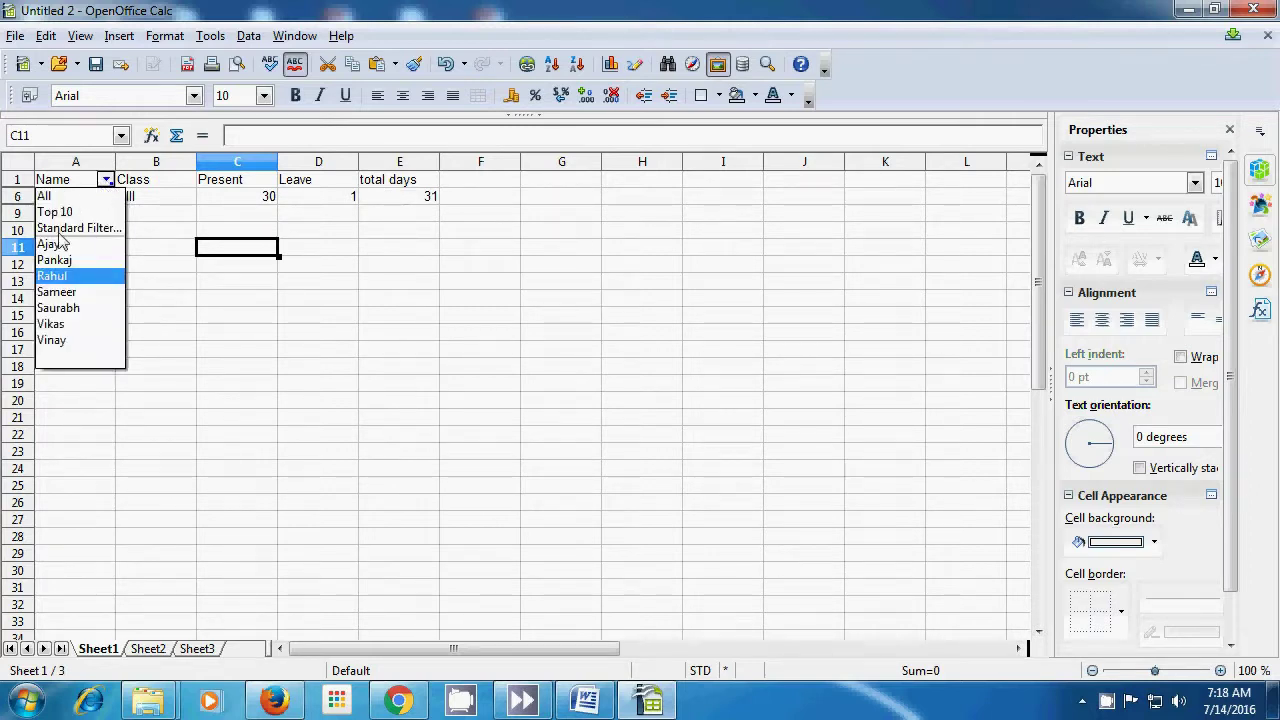
pyautogui.click(63, 342)
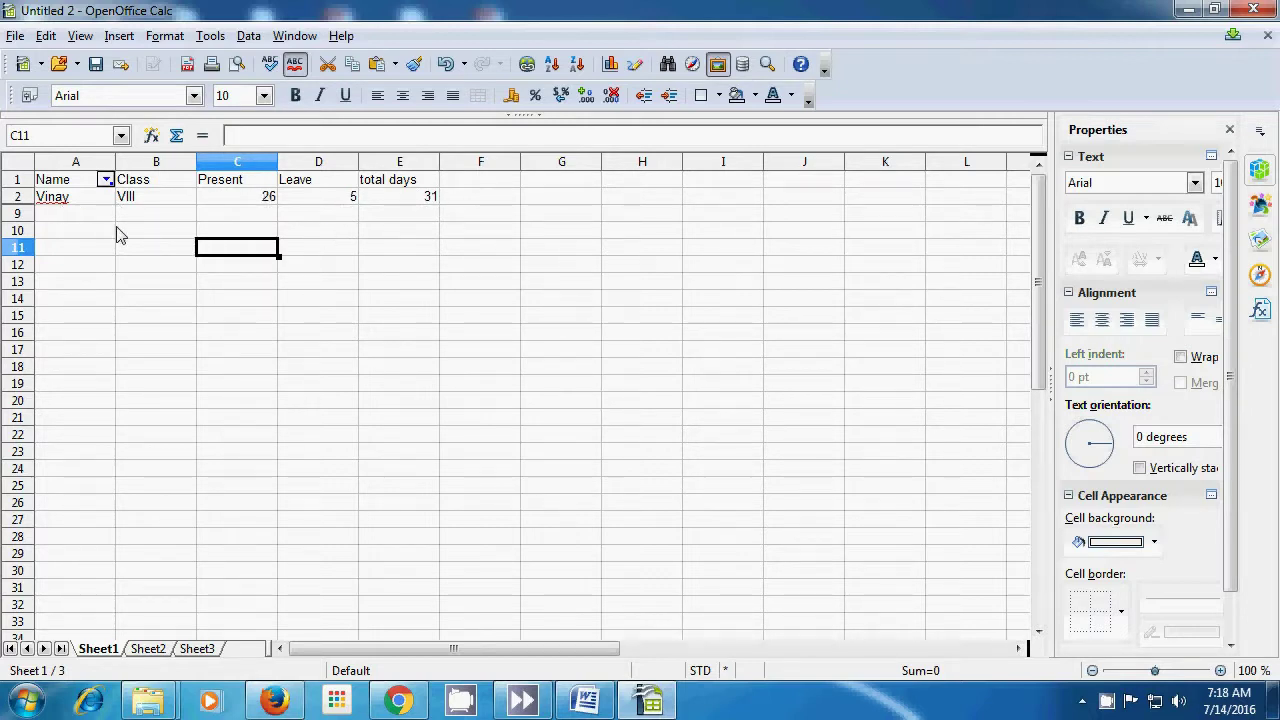
pyautogui.click(106, 181)
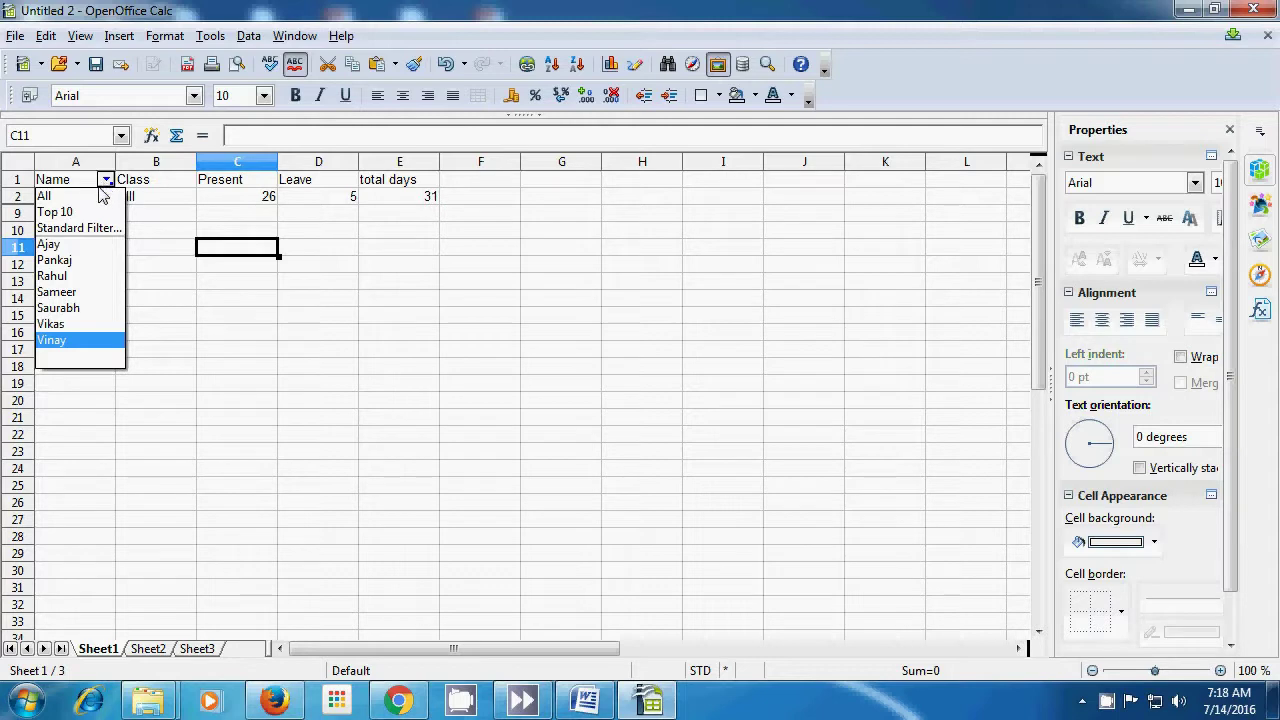
pyautogui.click(92, 198)
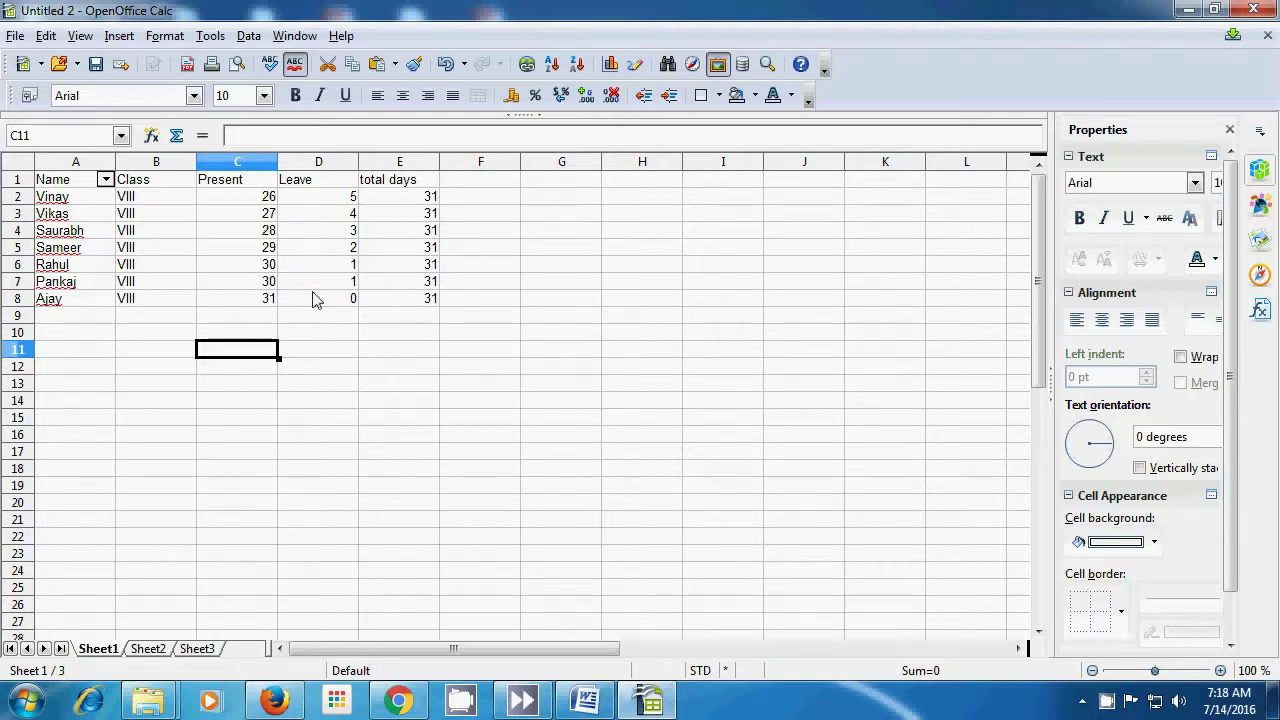
# Apply an AutoFilter to the Present column cells C1:C8 and clear the selection
pyautogui.moveTo(228, 185); pyautogui.dragTo(230, 306)
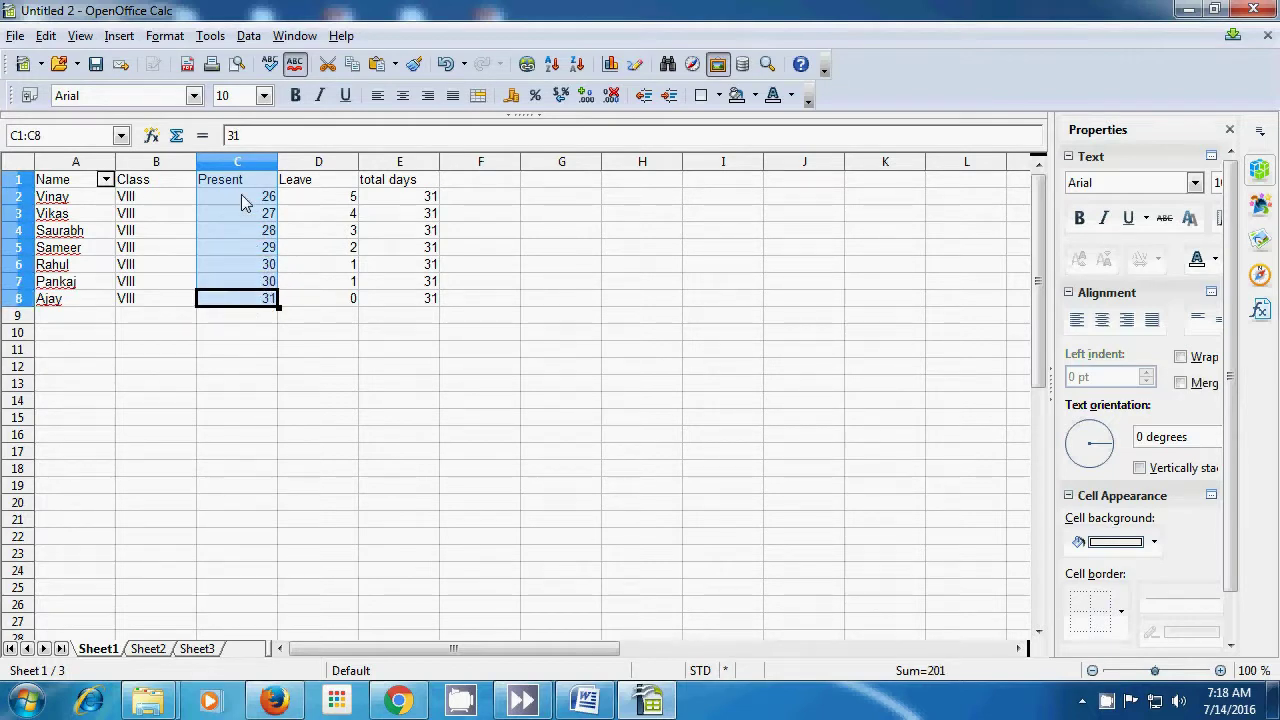
pyautogui.click(249, 36)
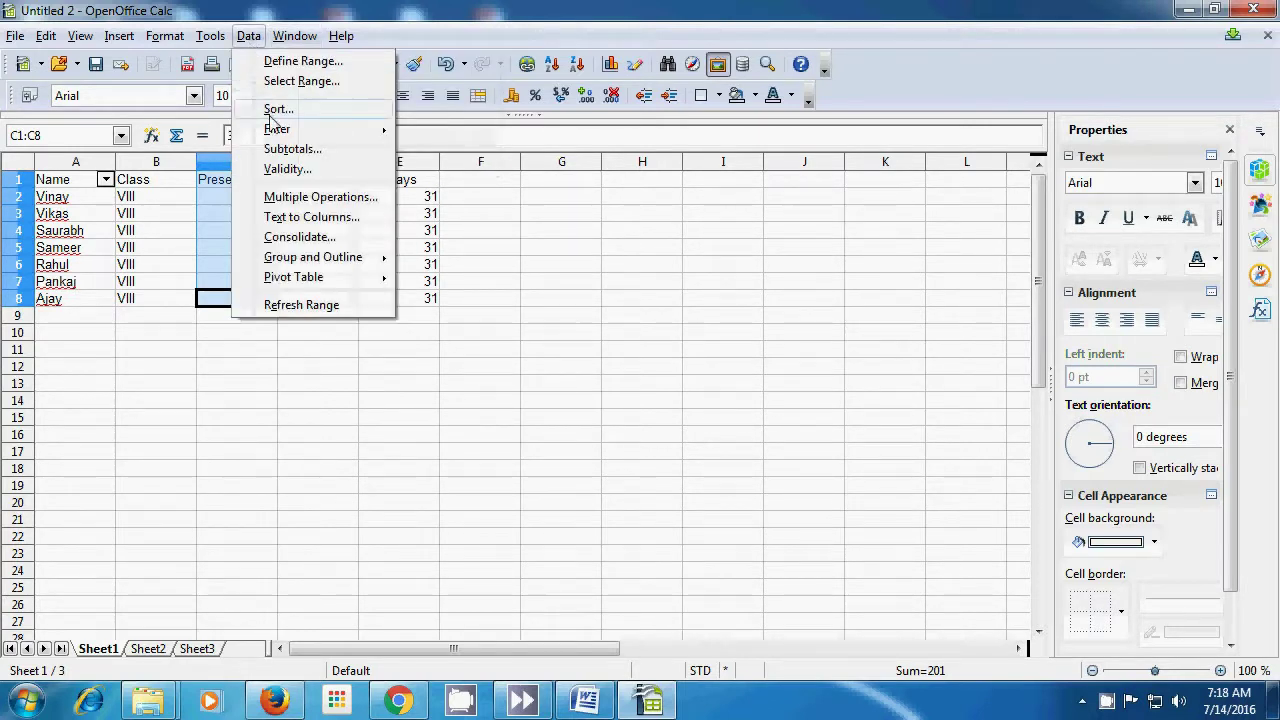
pyautogui.moveTo(279, 133)
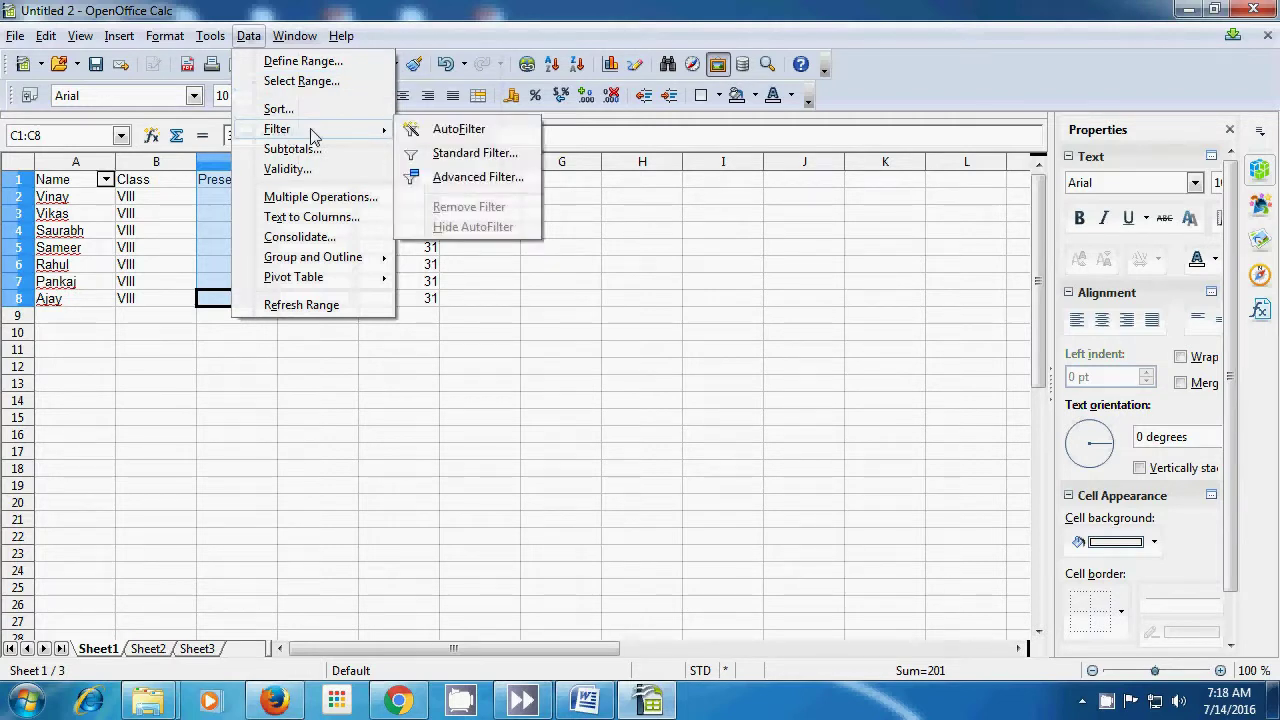
pyautogui.click(452, 130)
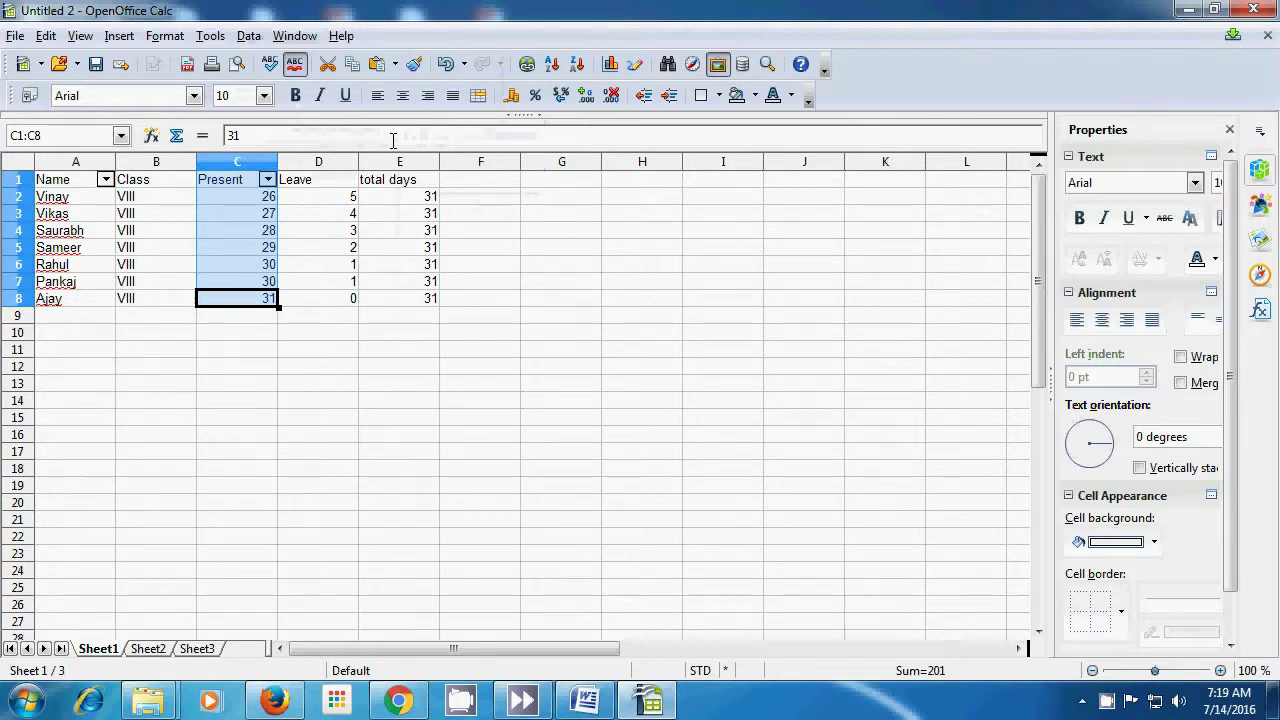
pyautogui.click(257, 354)
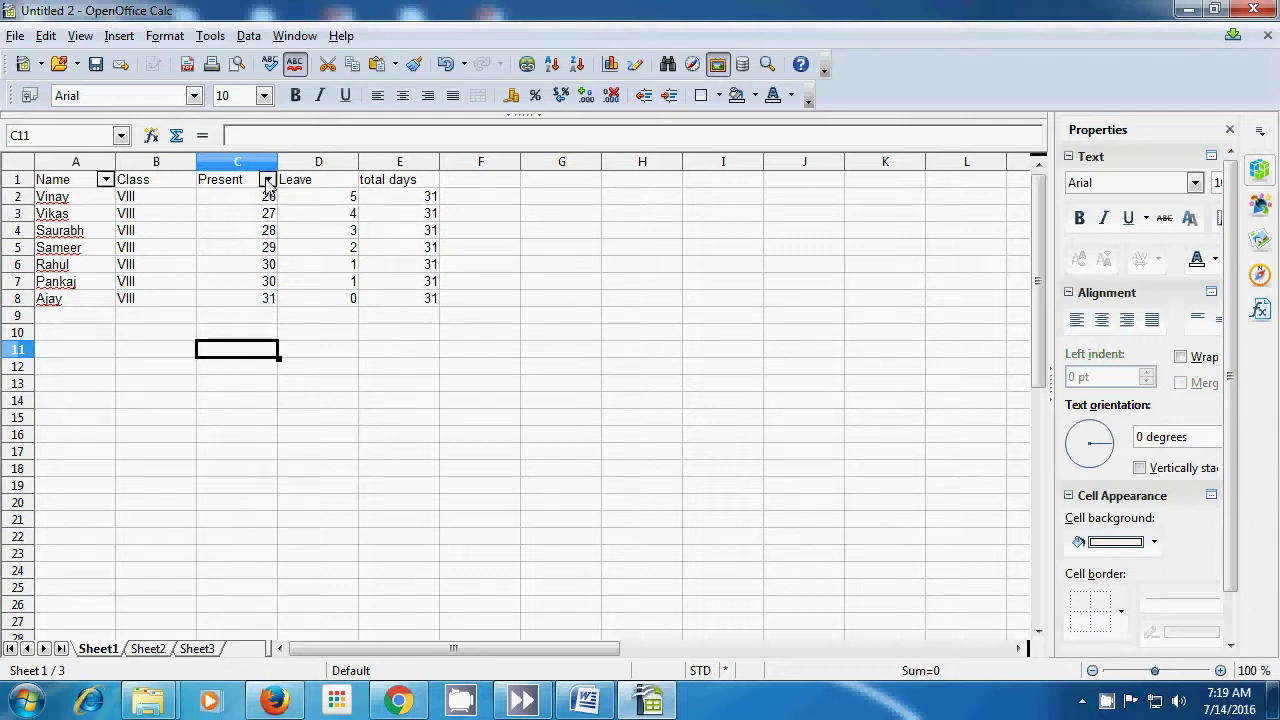
# Filter the Present column to 28 and to 27 in turn, and show all rows again
pyautogui.click(268, 179)
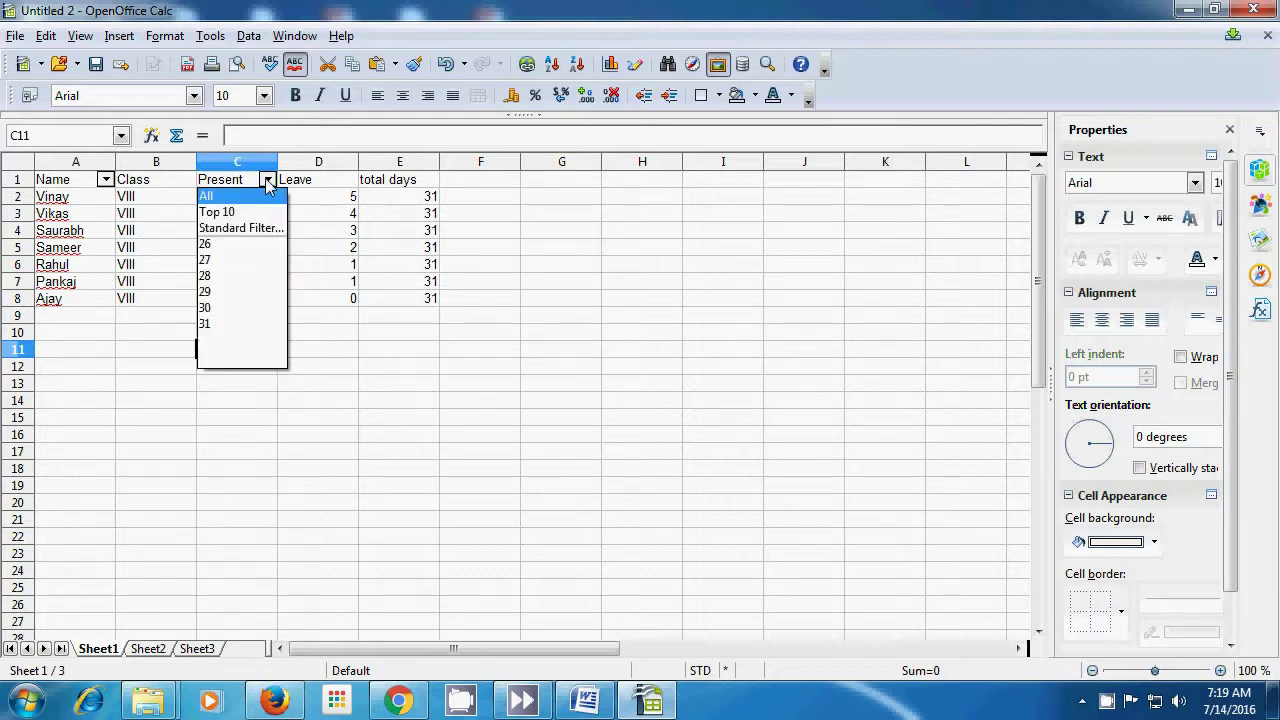
pyautogui.click(204, 278)
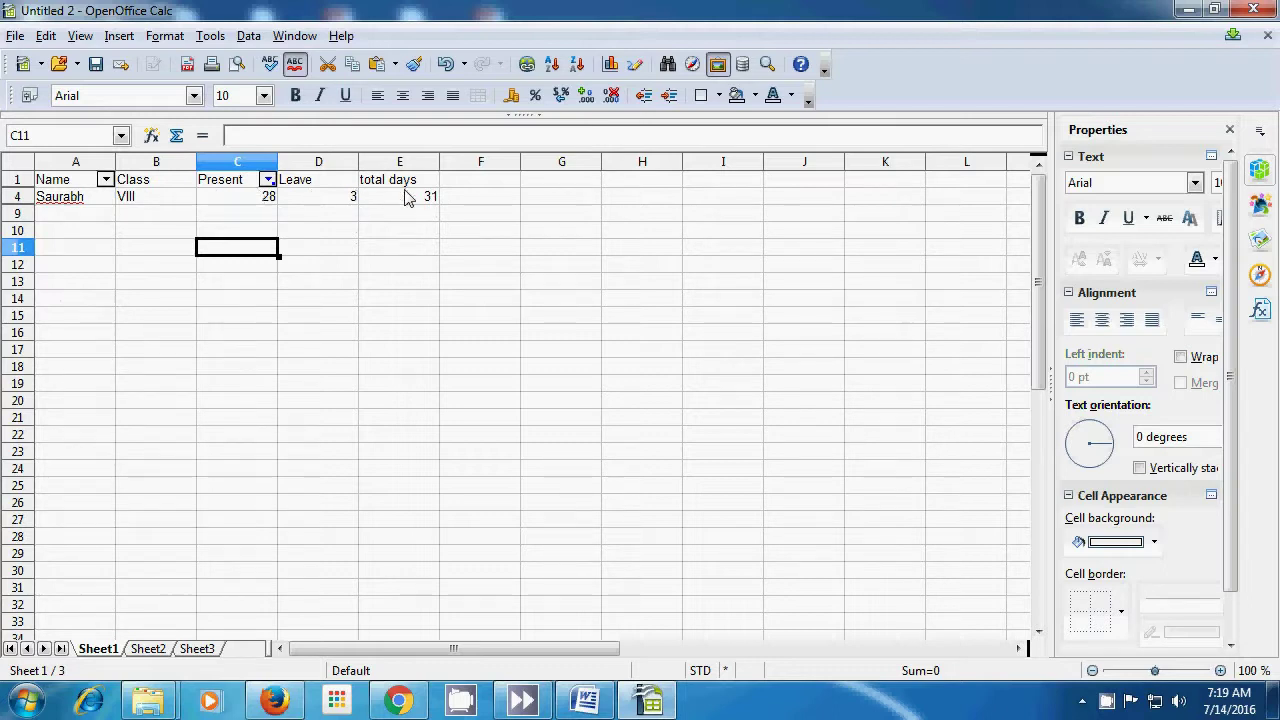
pyautogui.click(267, 182)
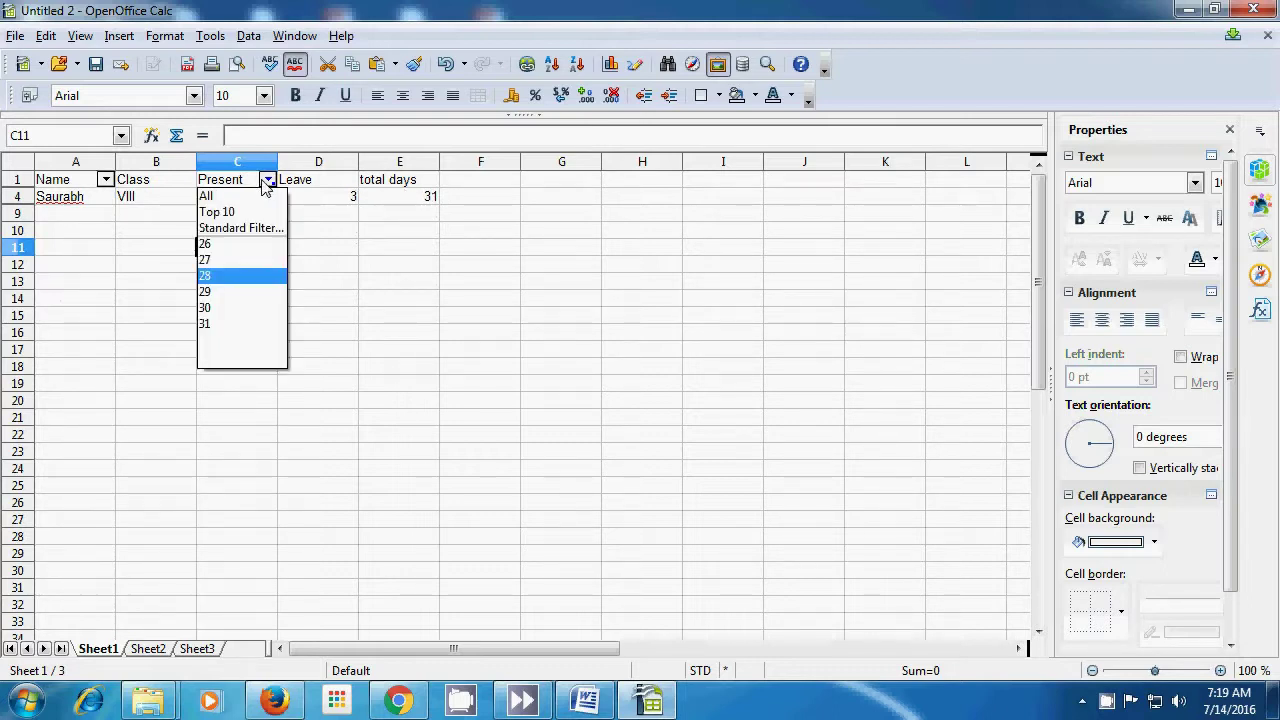
pyautogui.click(225, 260)
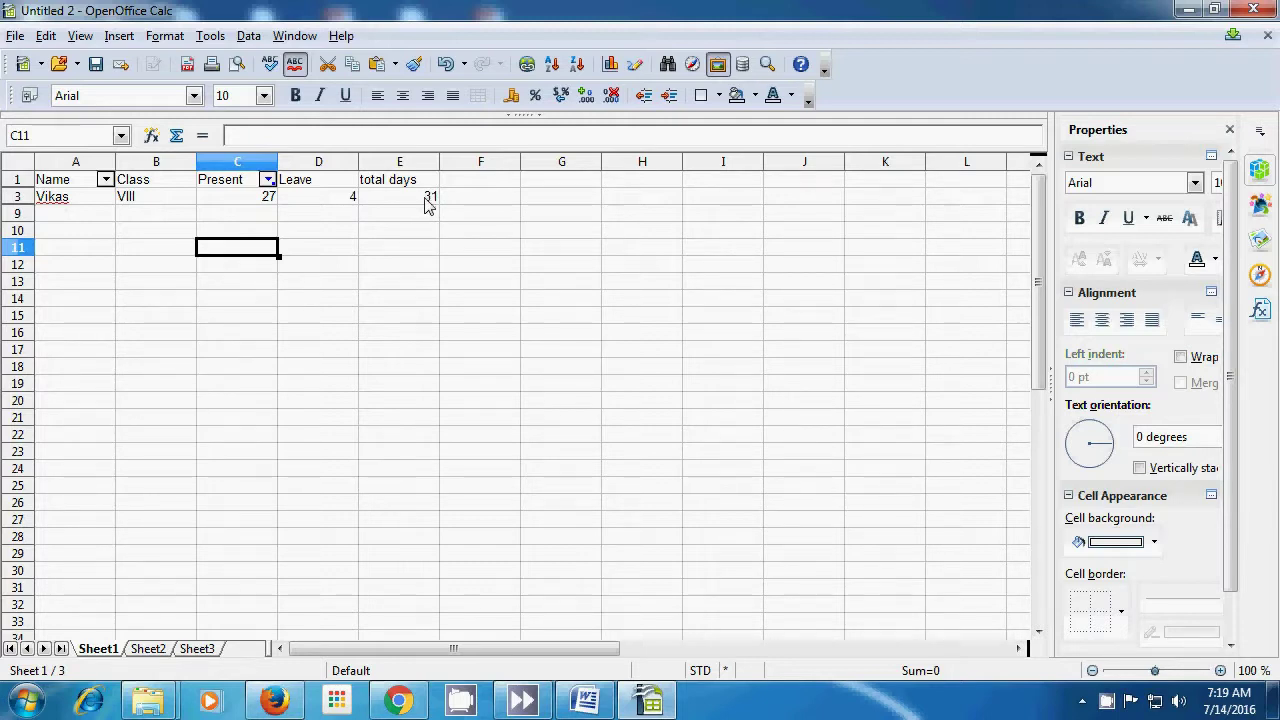
pyautogui.click(268, 180)
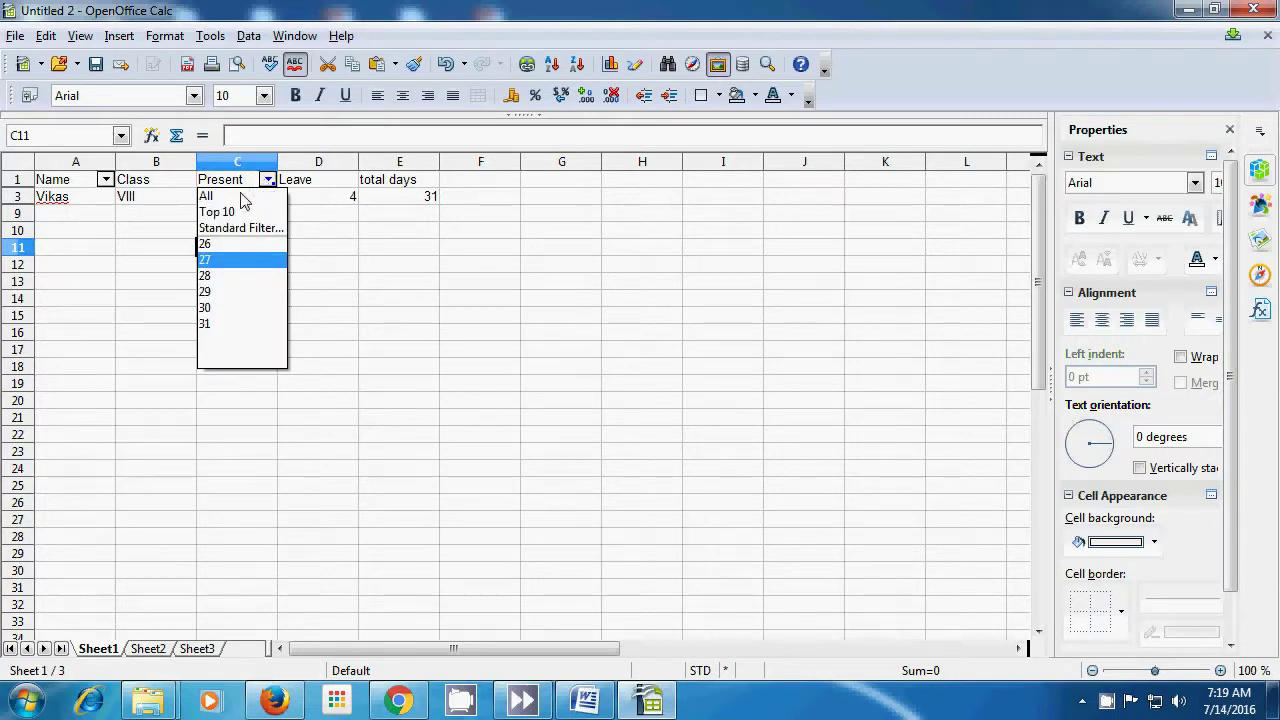
pyautogui.click(208, 197)
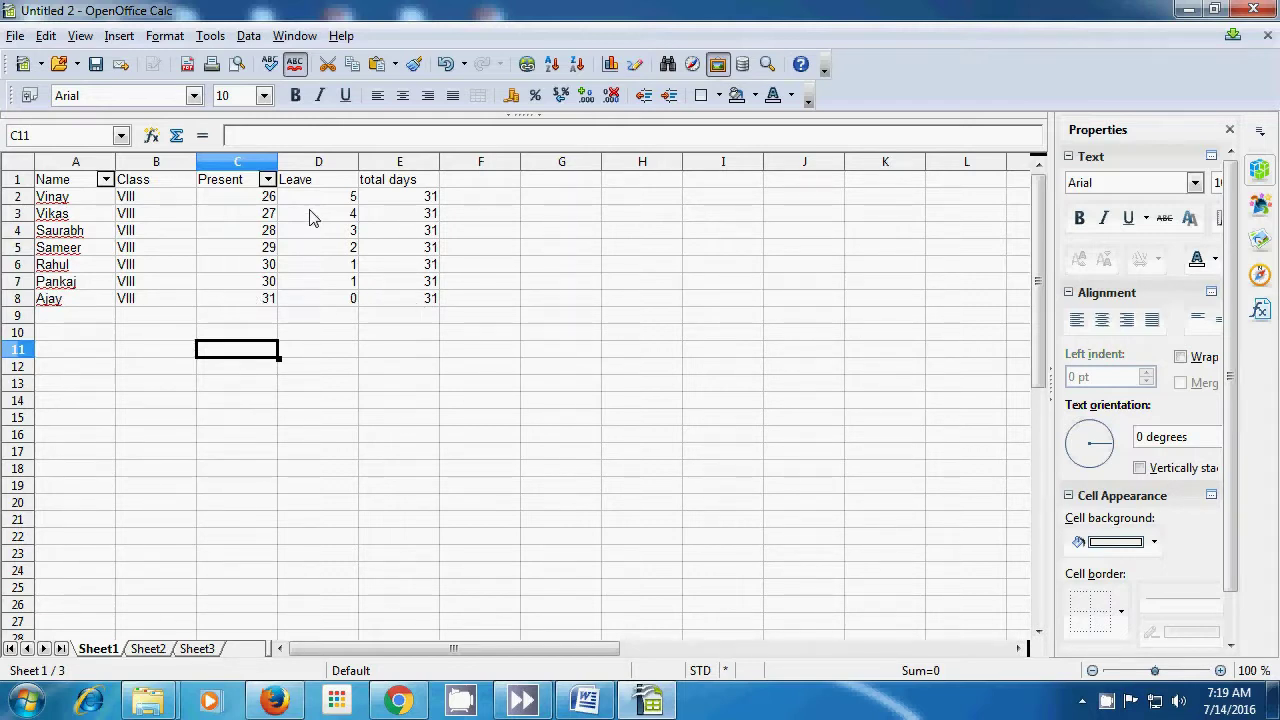
pyautogui.click(340, 390)
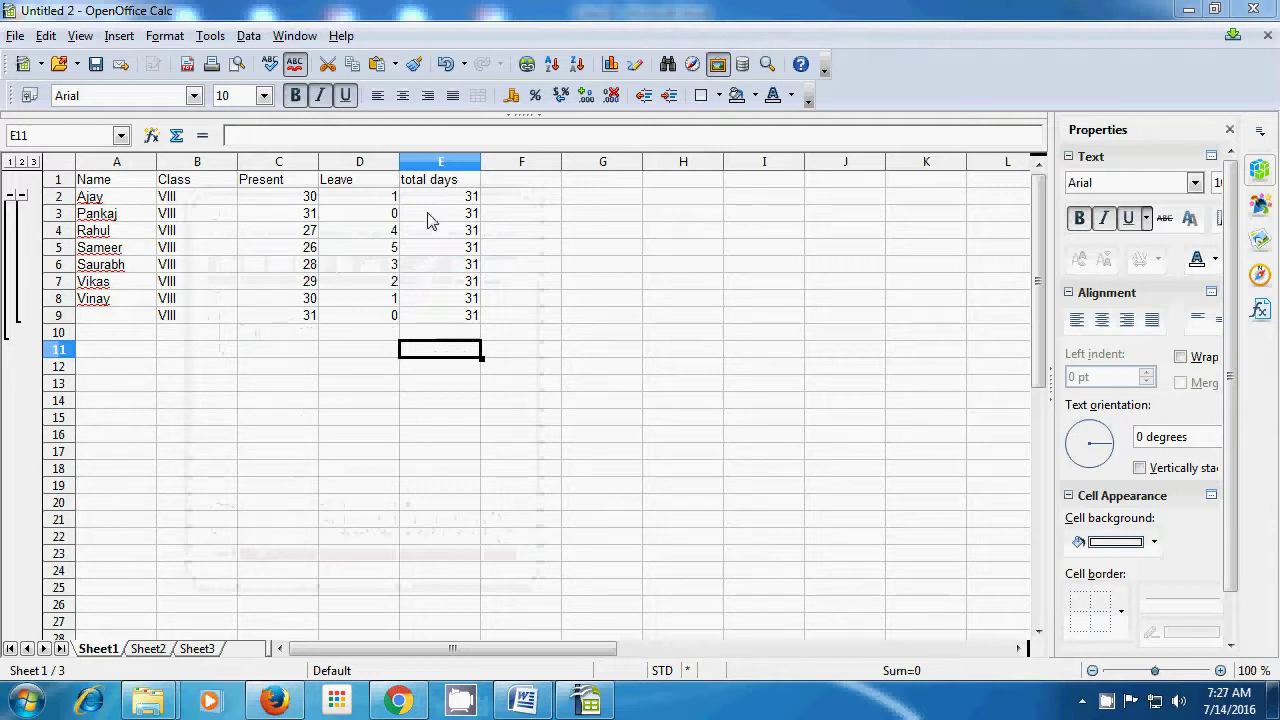
# Add Sum subtotals for total days to cells E1:E9, grouped by total days, and clear the selection
pyautogui.moveTo(438, 181); pyautogui.dragTo(452, 316)
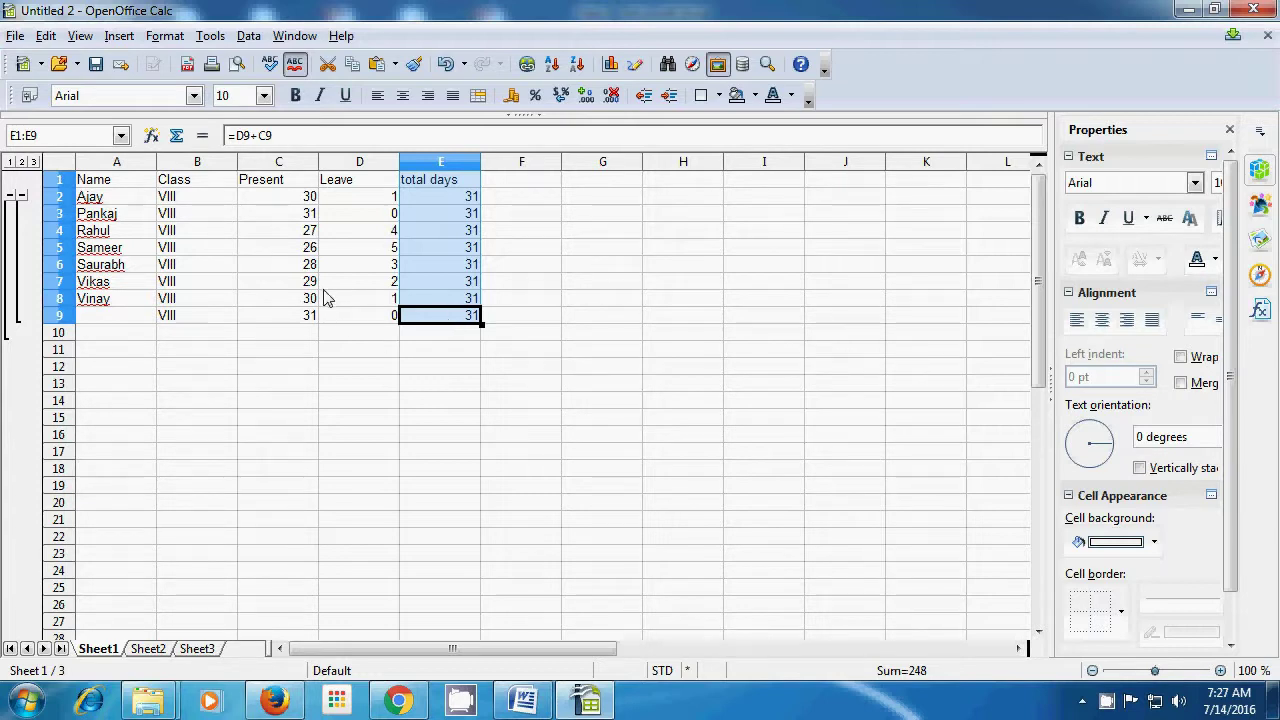
pyautogui.click(249, 36)
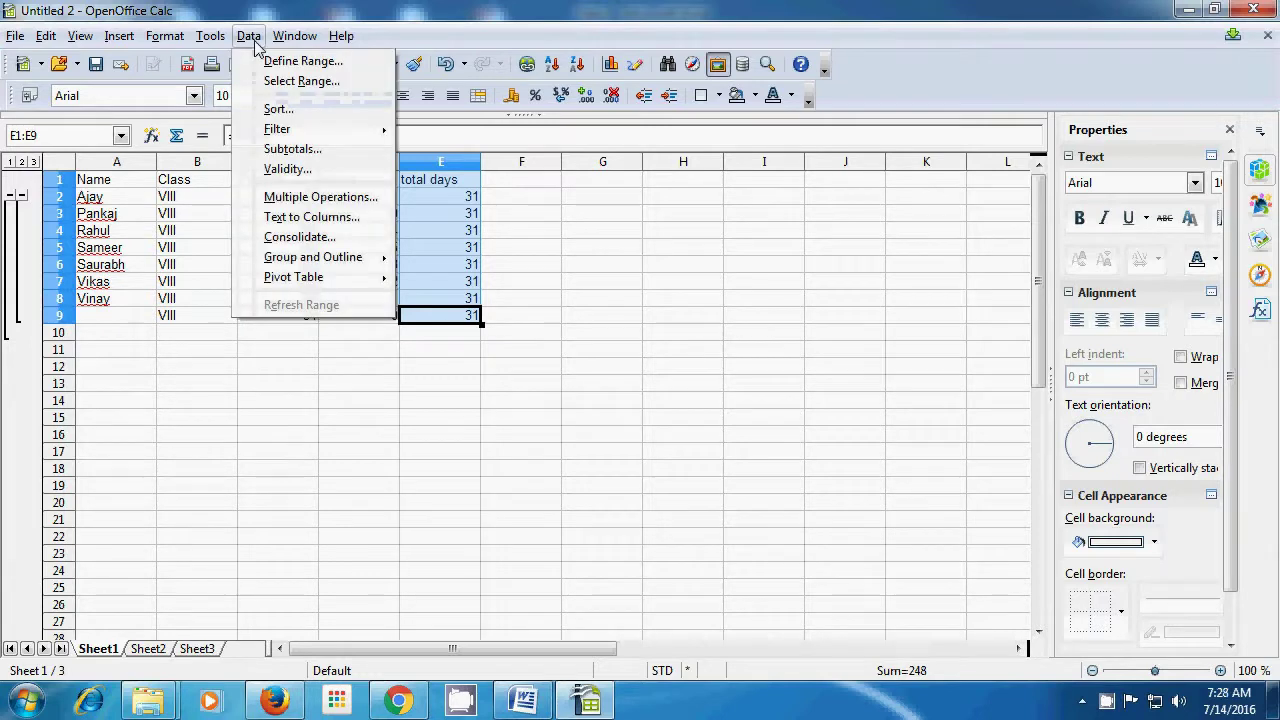
pyautogui.click(292, 150)
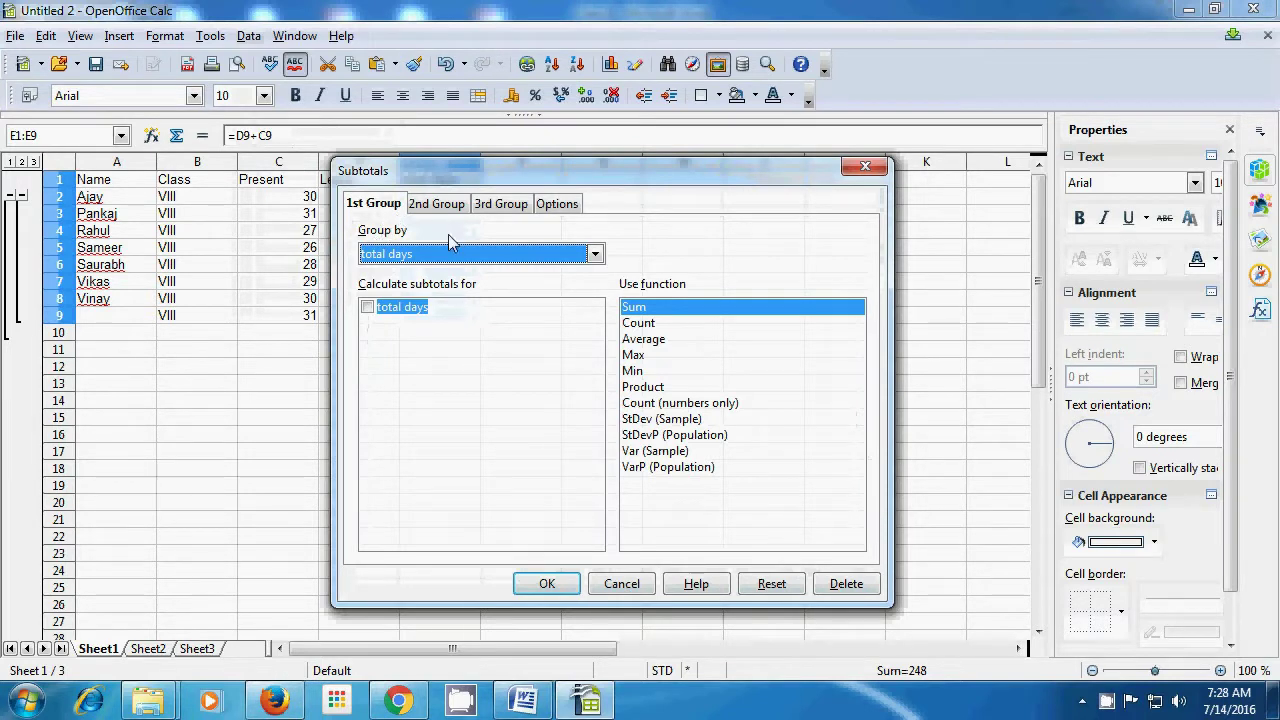
pyautogui.click(595, 255)
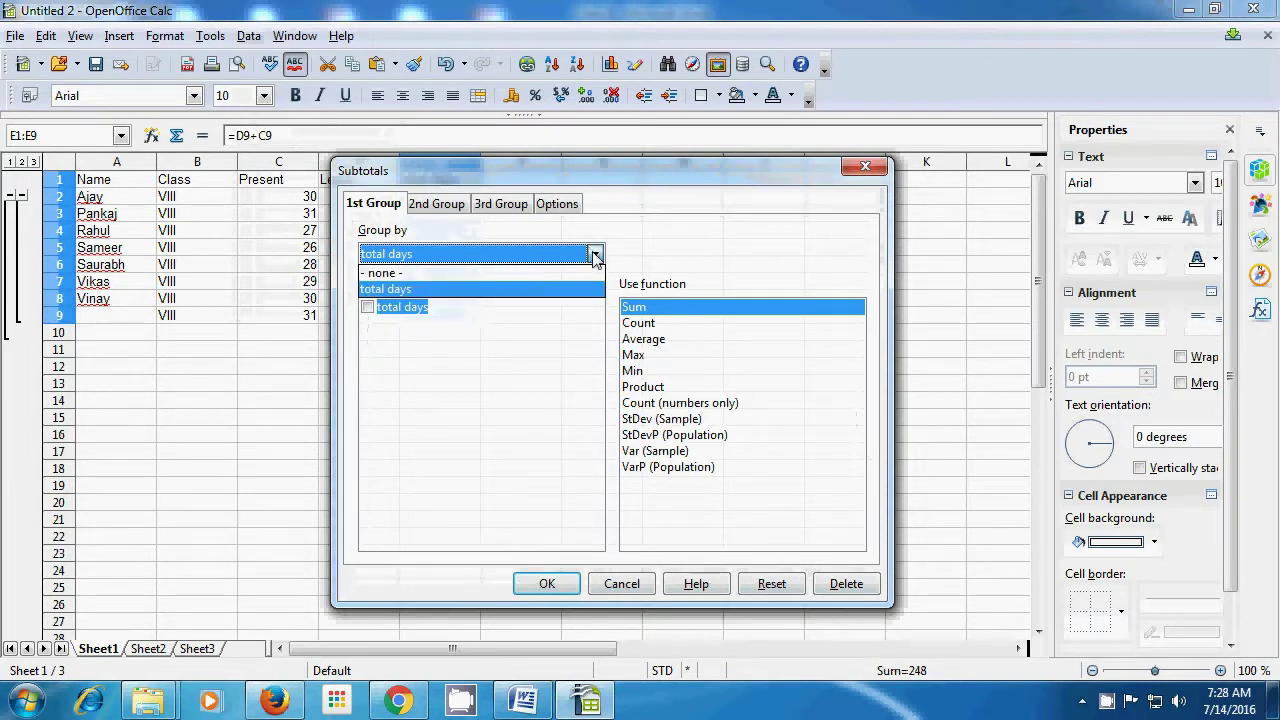
pyautogui.click(525, 290)
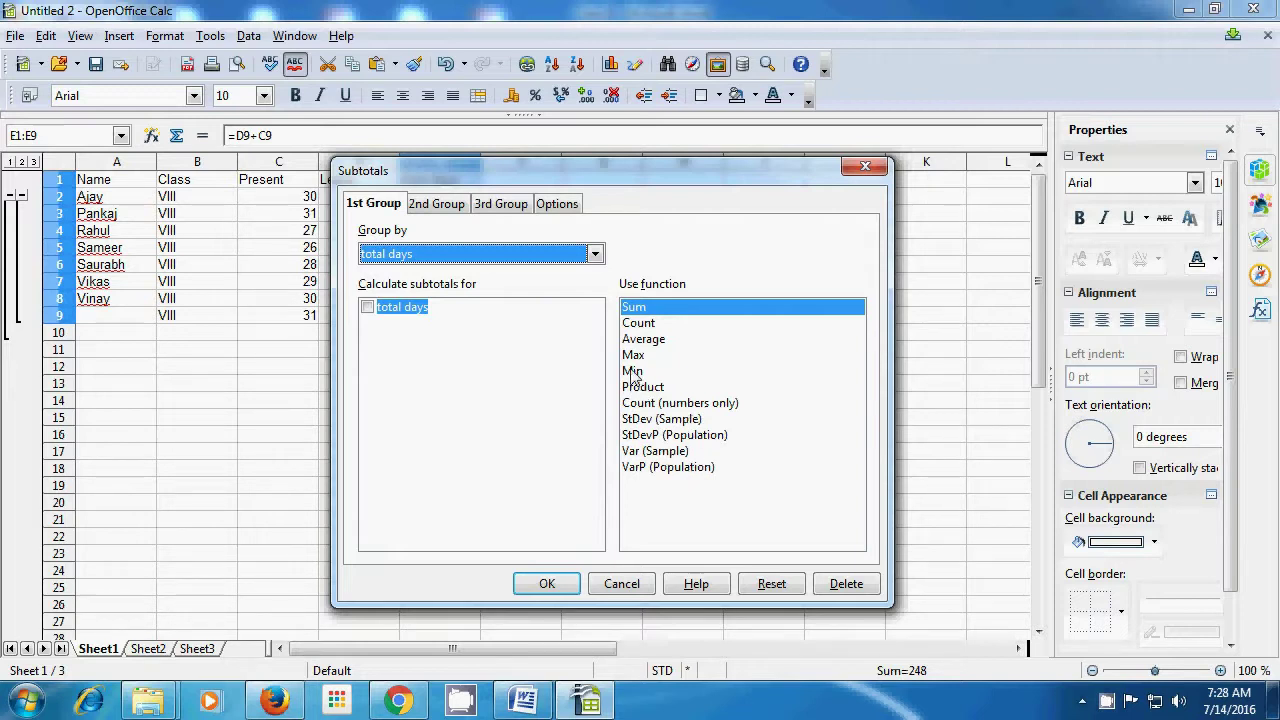
pyautogui.click(647, 313)
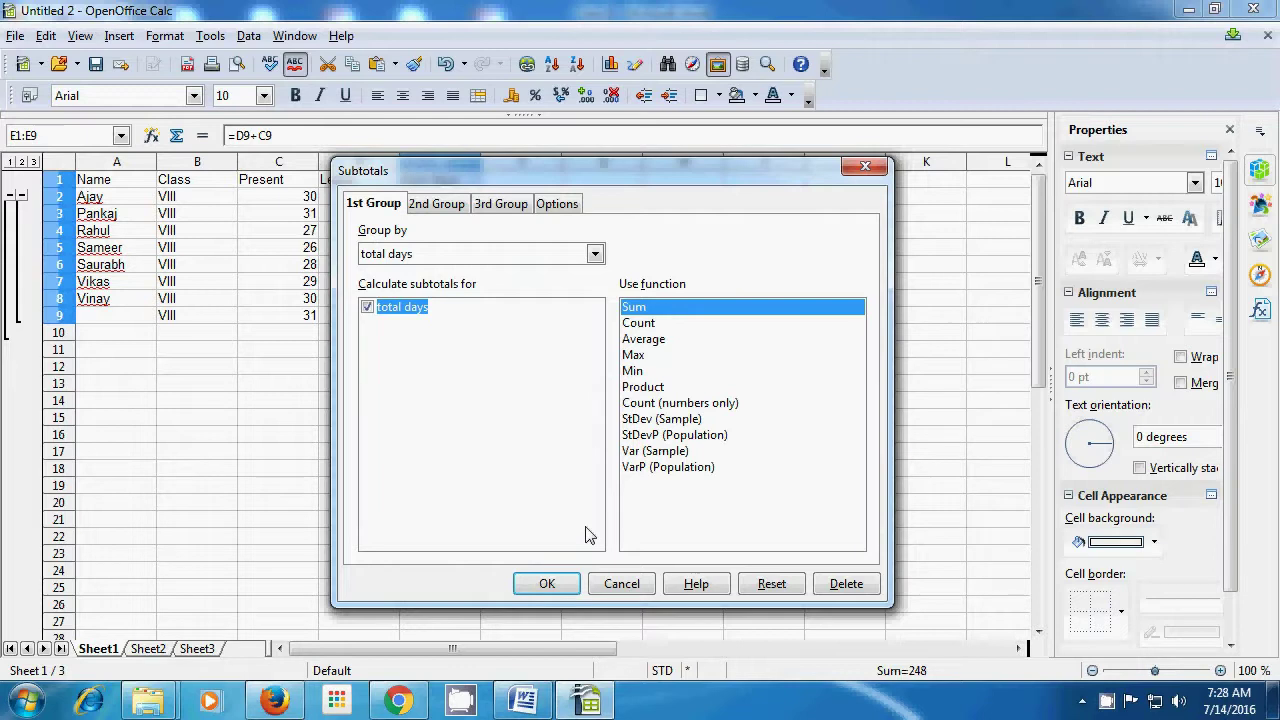
pyautogui.click(549, 589)
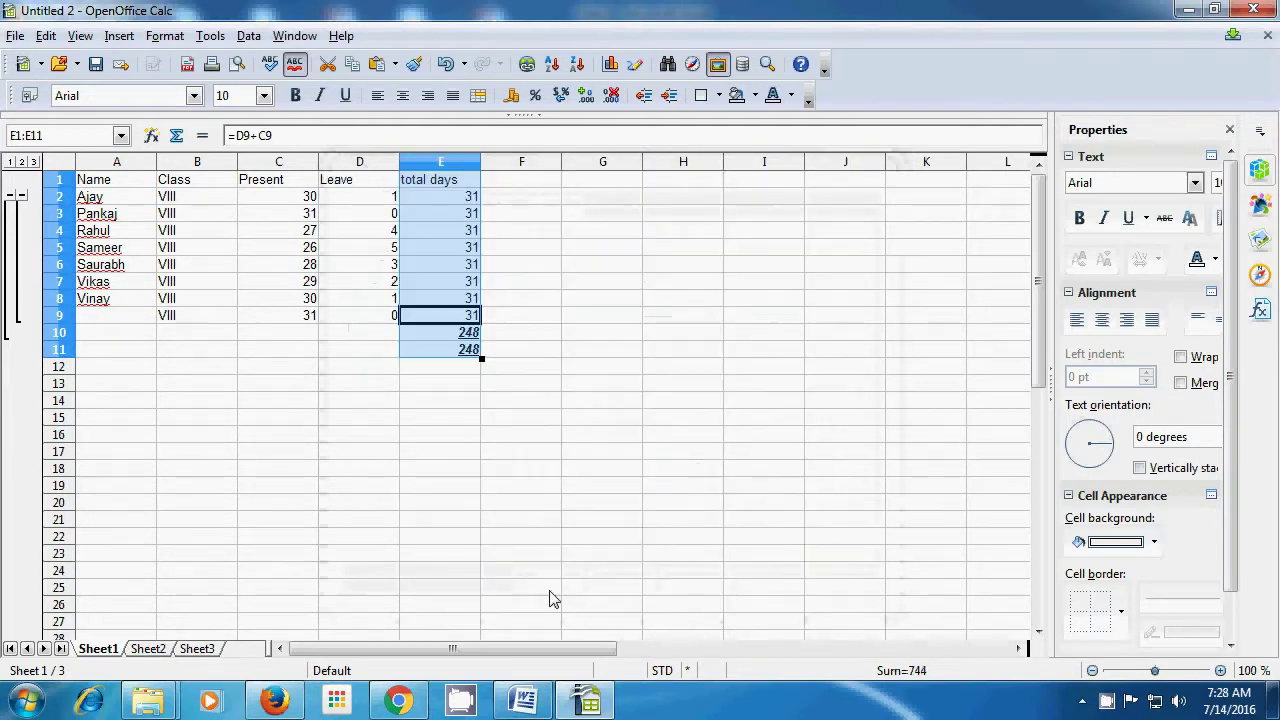
pyautogui.click(474, 420)
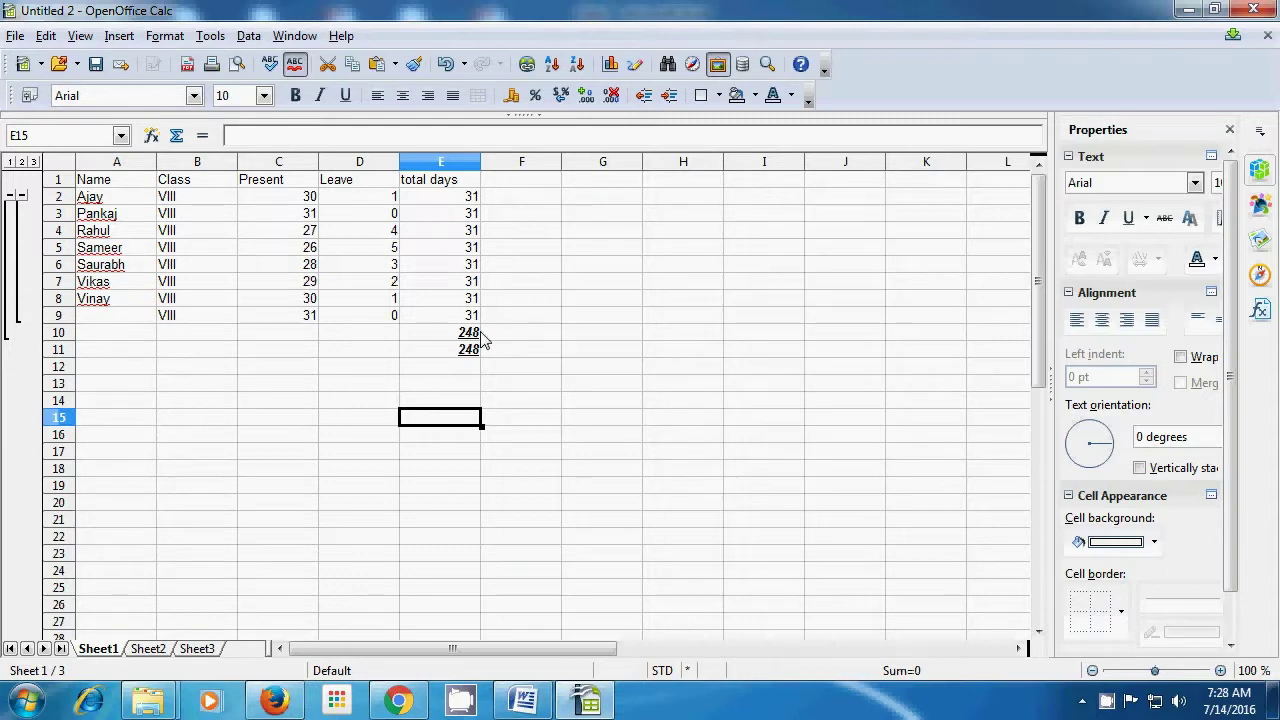
# Add Count subtotals for Leave to cells D1:D9, grouped by Leave, and select the overall count cell D18
pyautogui.moveTo(357, 183); pyautogui.dragTo(374, 317)
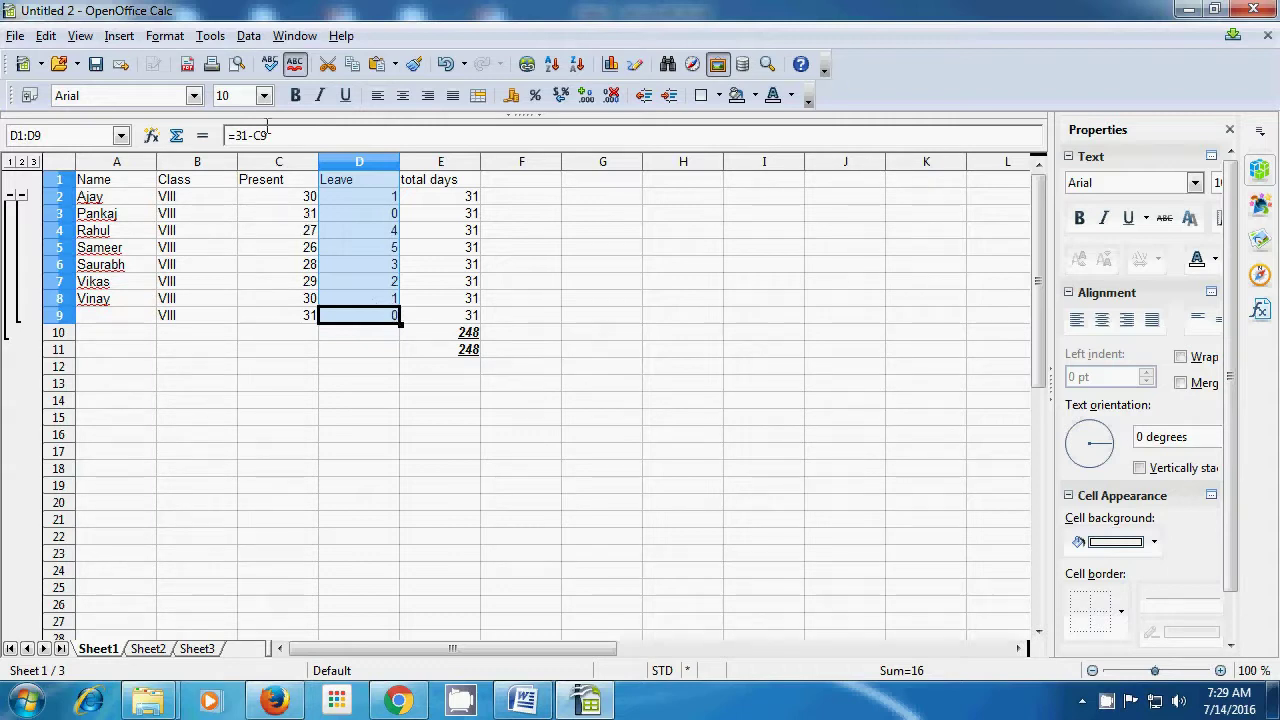
pyautogui.click(249, 36)
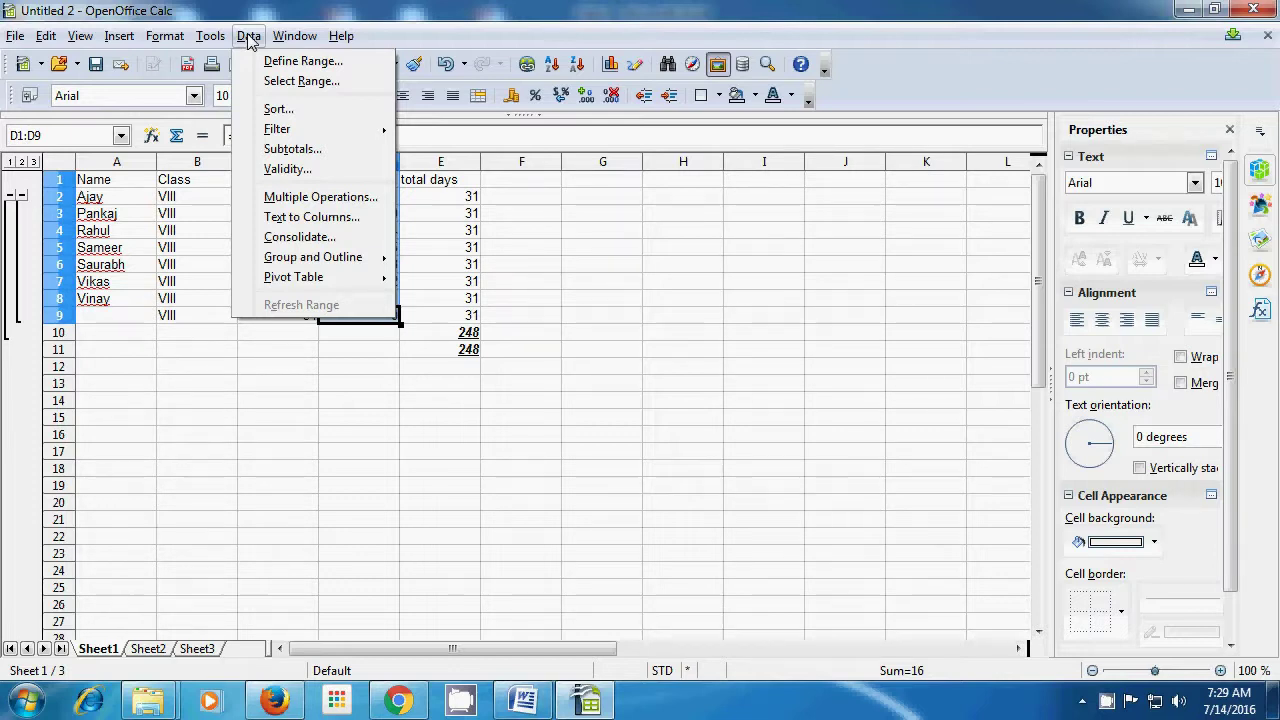
pyautogui.click(292, 148)
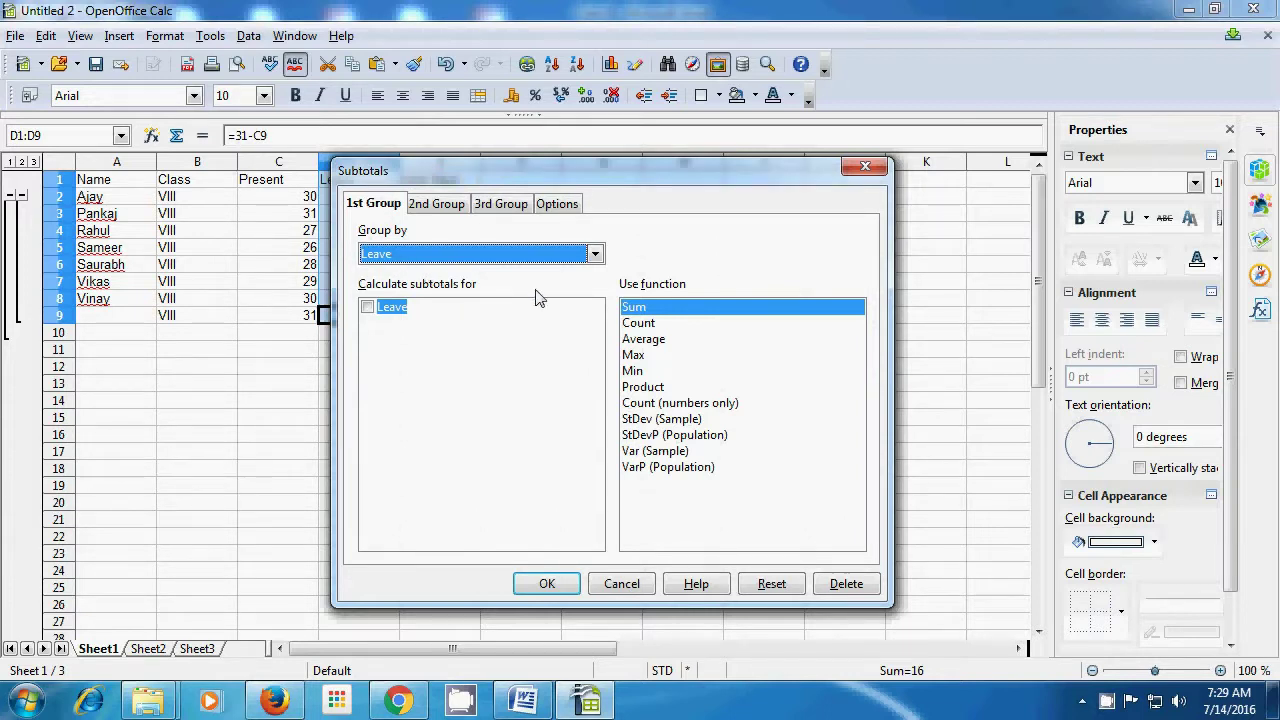
pyautogui.click(638, 324)
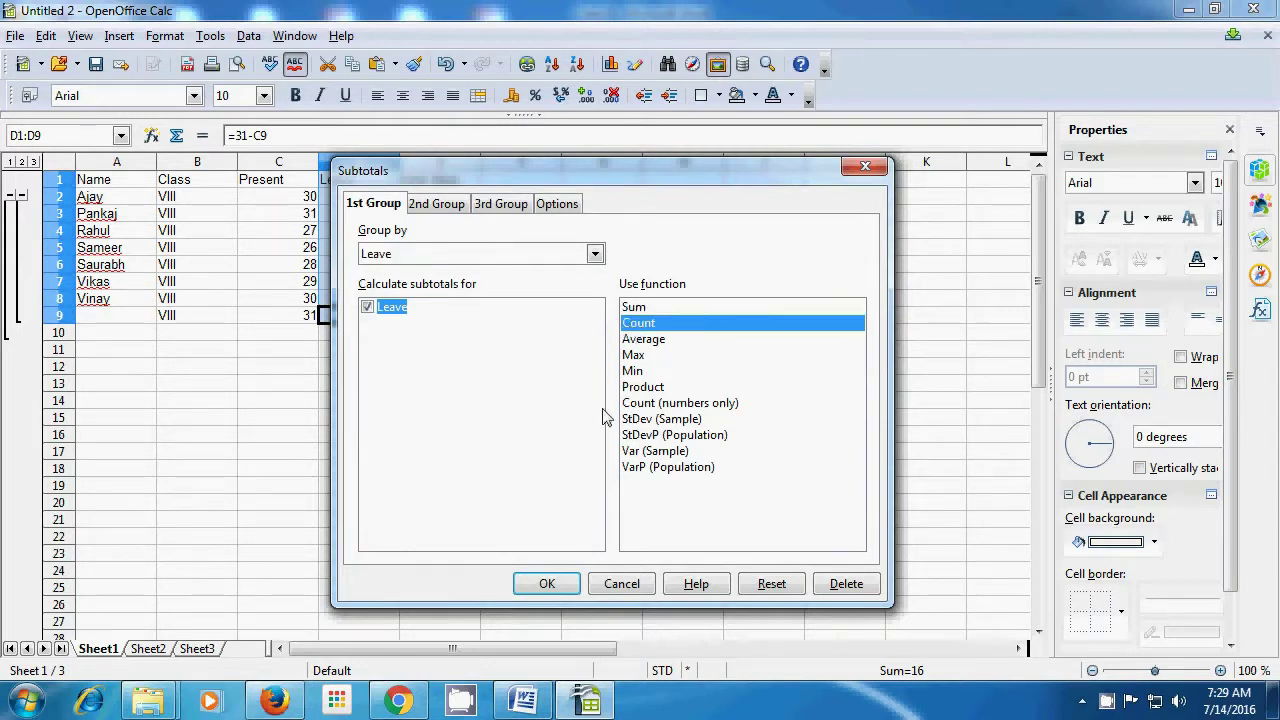
pyautogui.click(548, 585)
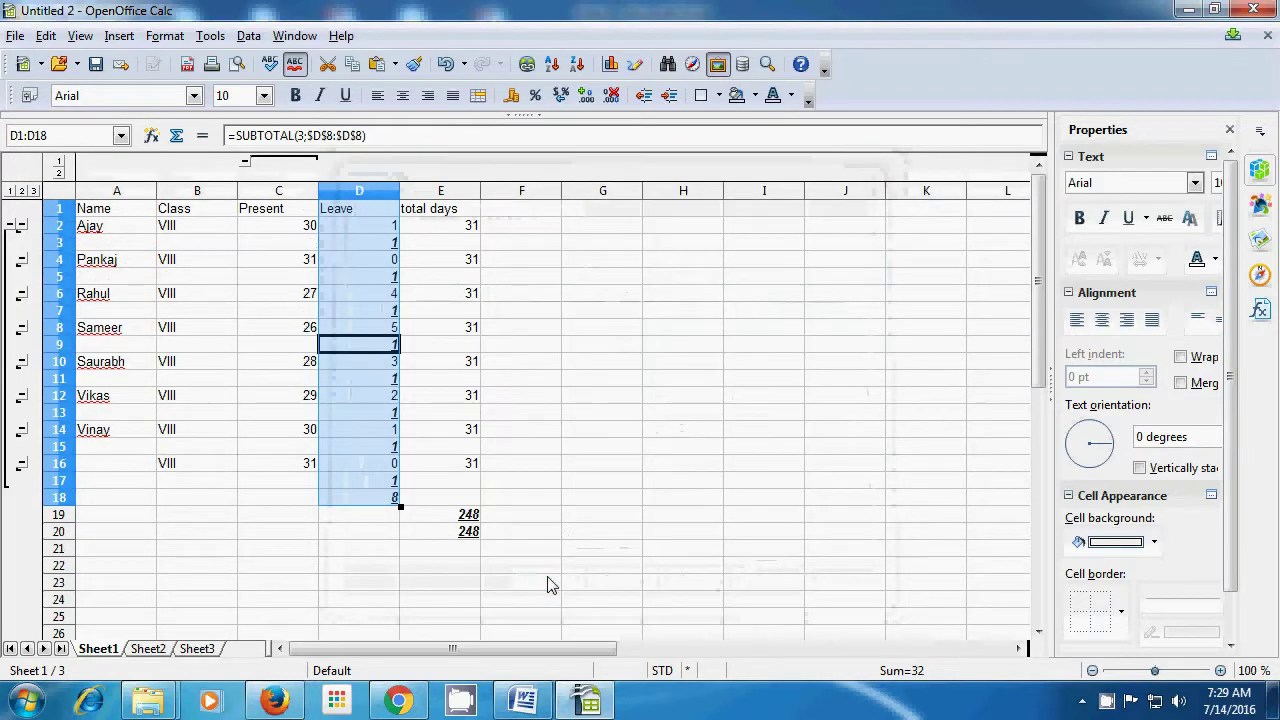
pyautogui.click(408, 556)
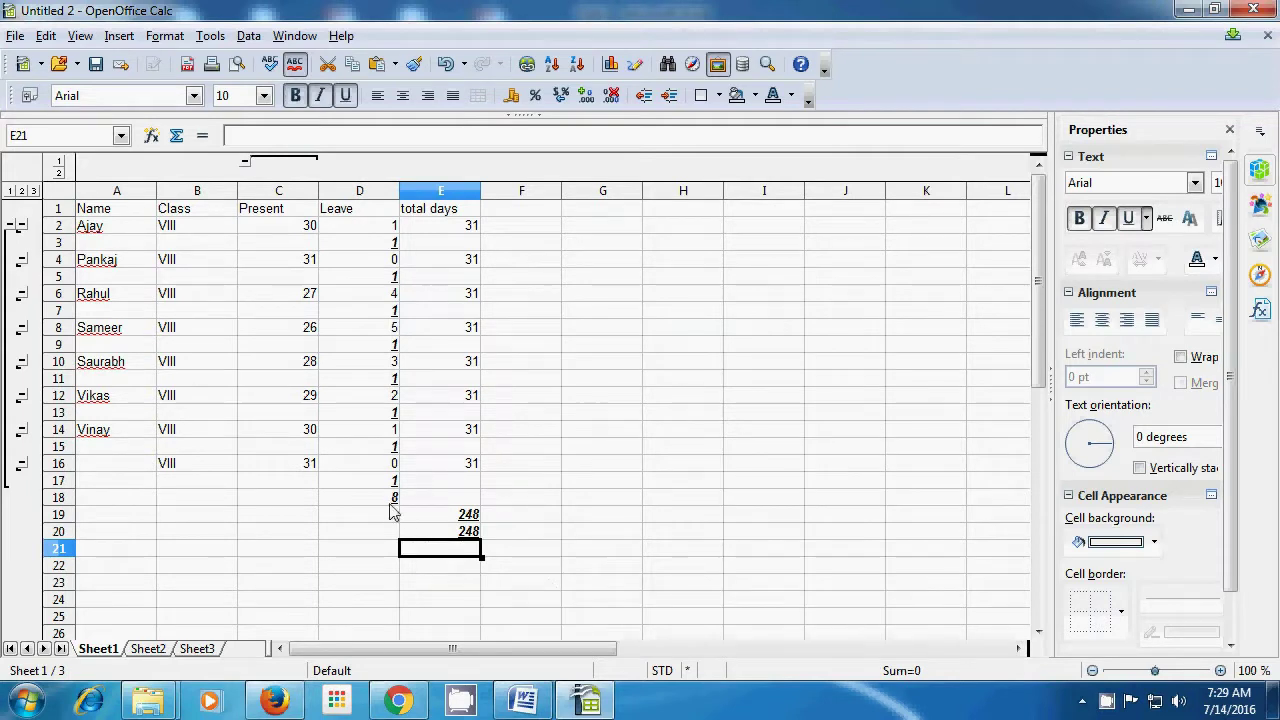
pyautogui.click(393, 500)
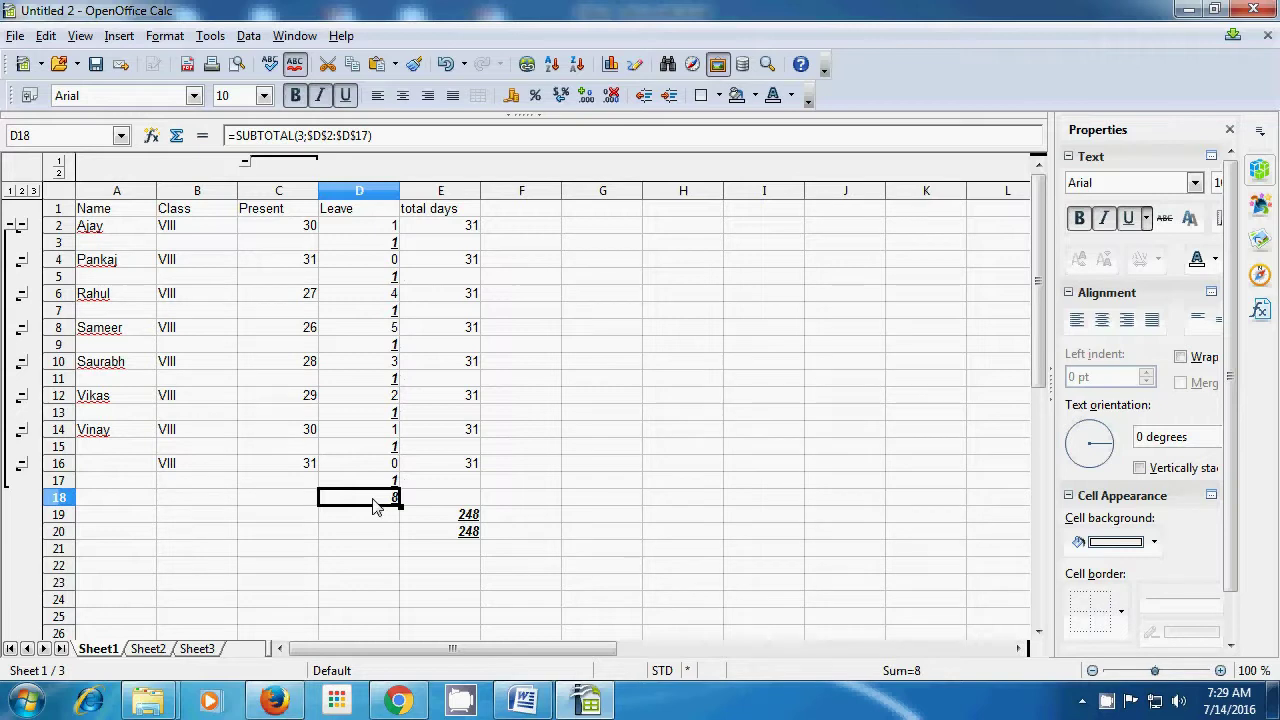
# Add Average subtotals for Present to cells C1:C16, grouped by Present, and select the overall average cell C16
pyautogui.moveTo(272, 210); pyautogui.dragTo(316, 474)
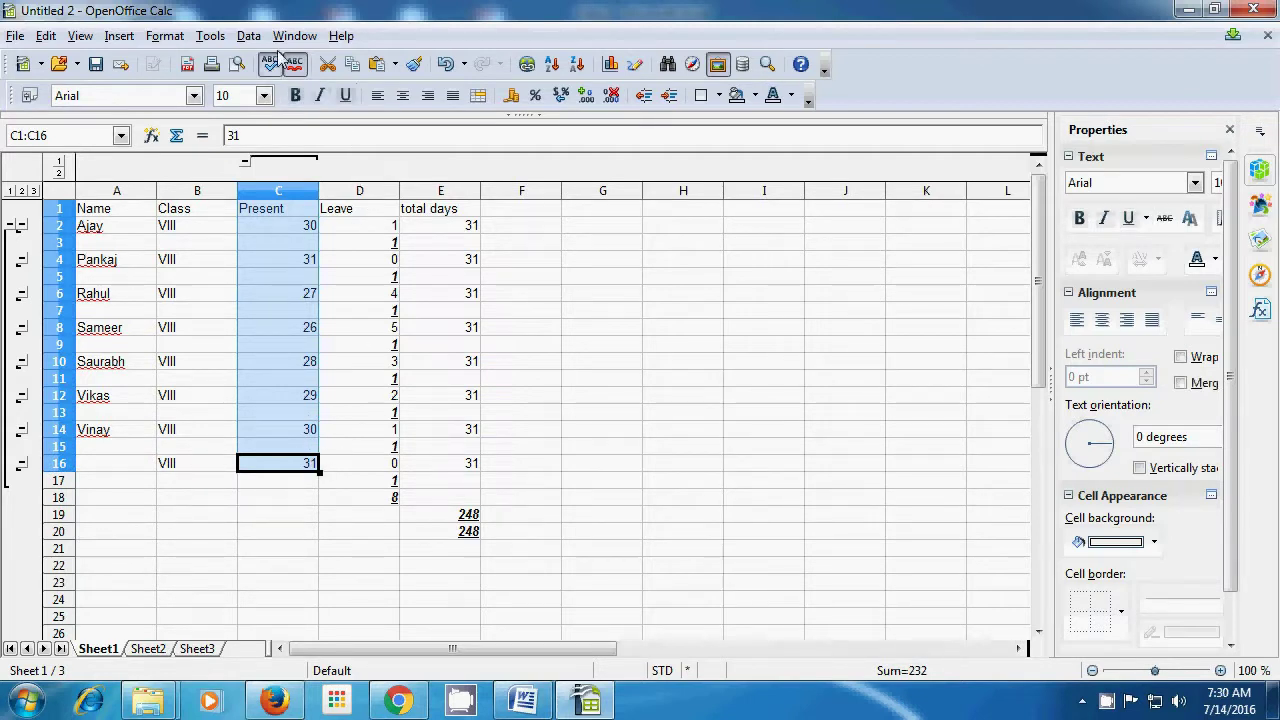
pyautogui.click(250, 38)
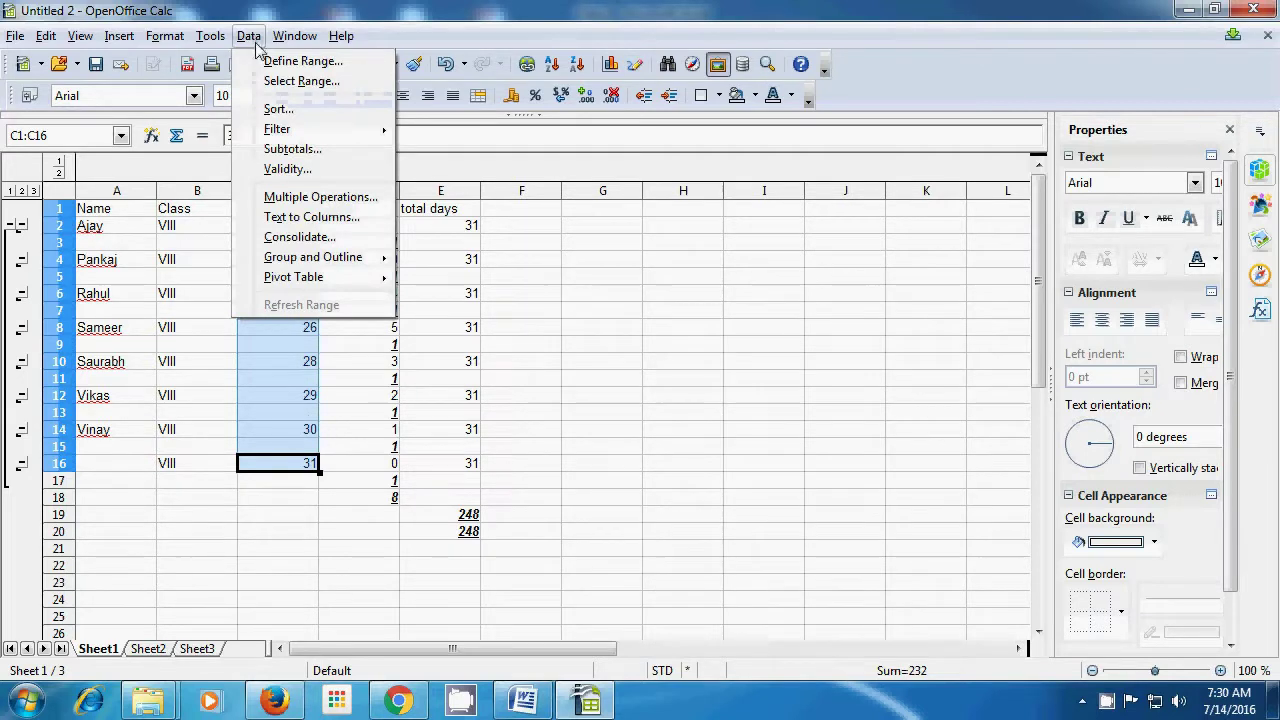
pyautogui.click(290, 149)
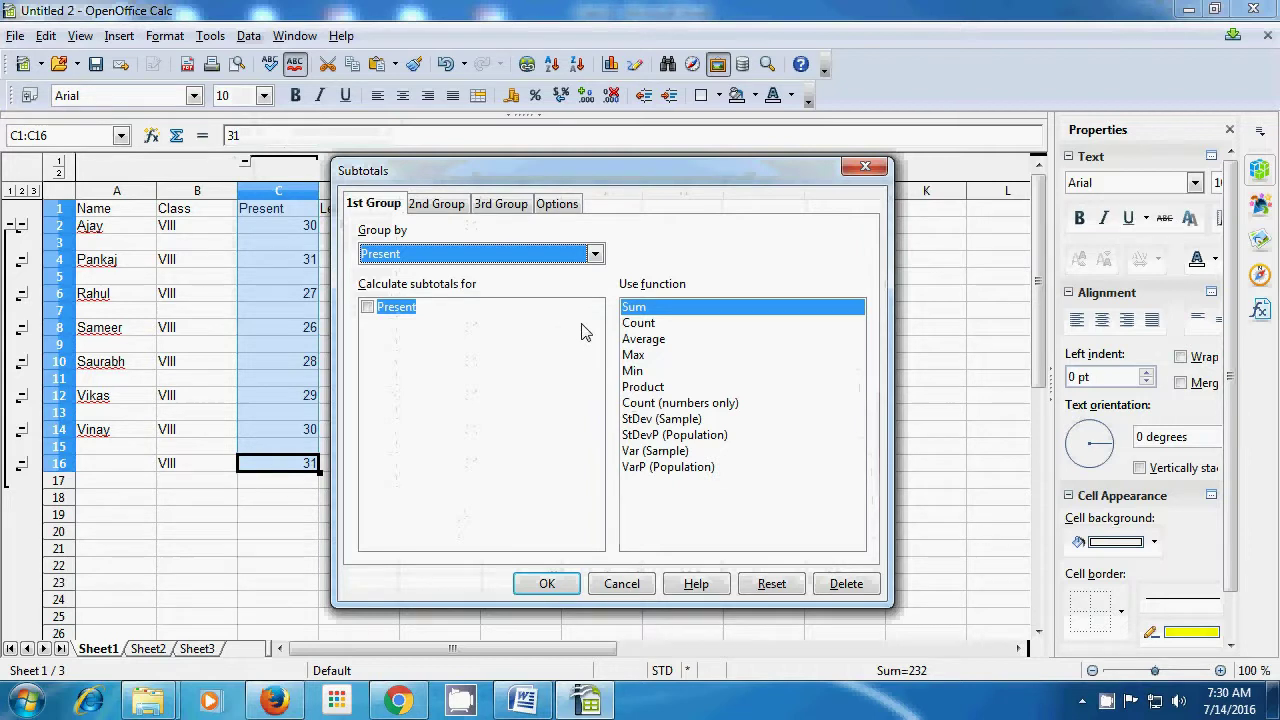
pyautogui.click(636, 341)
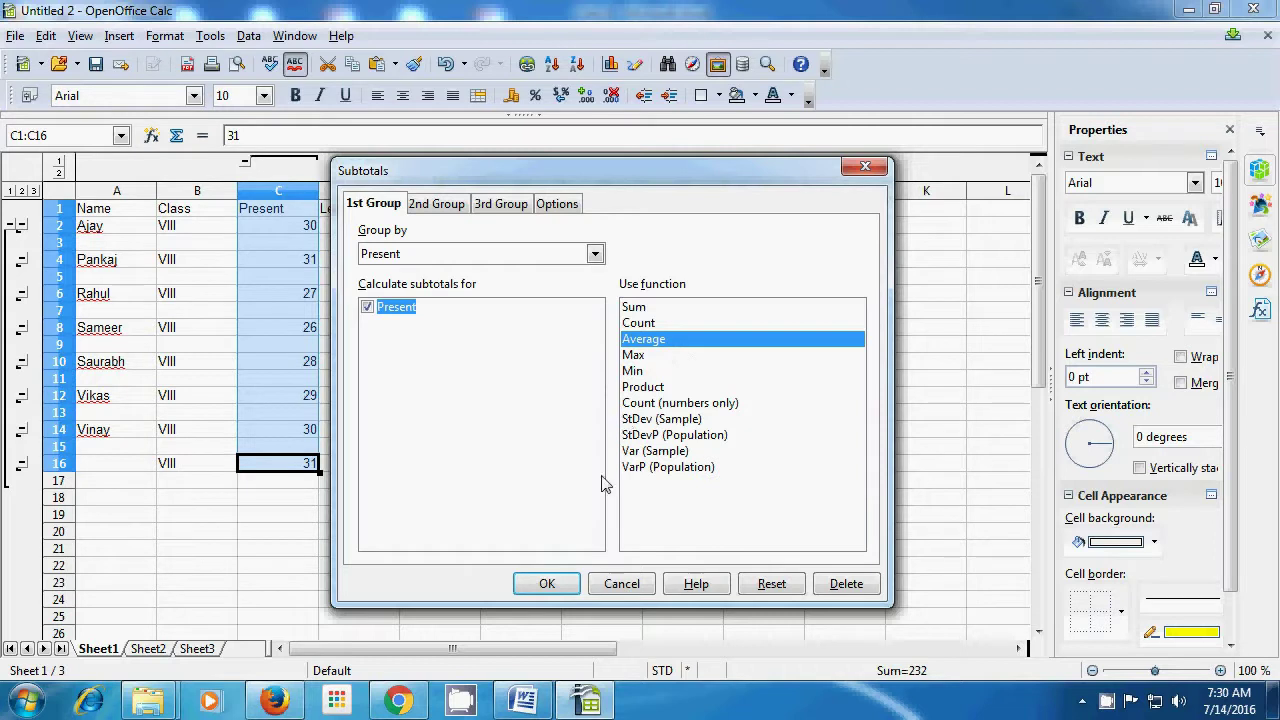
pyautogui.click(554, 588)
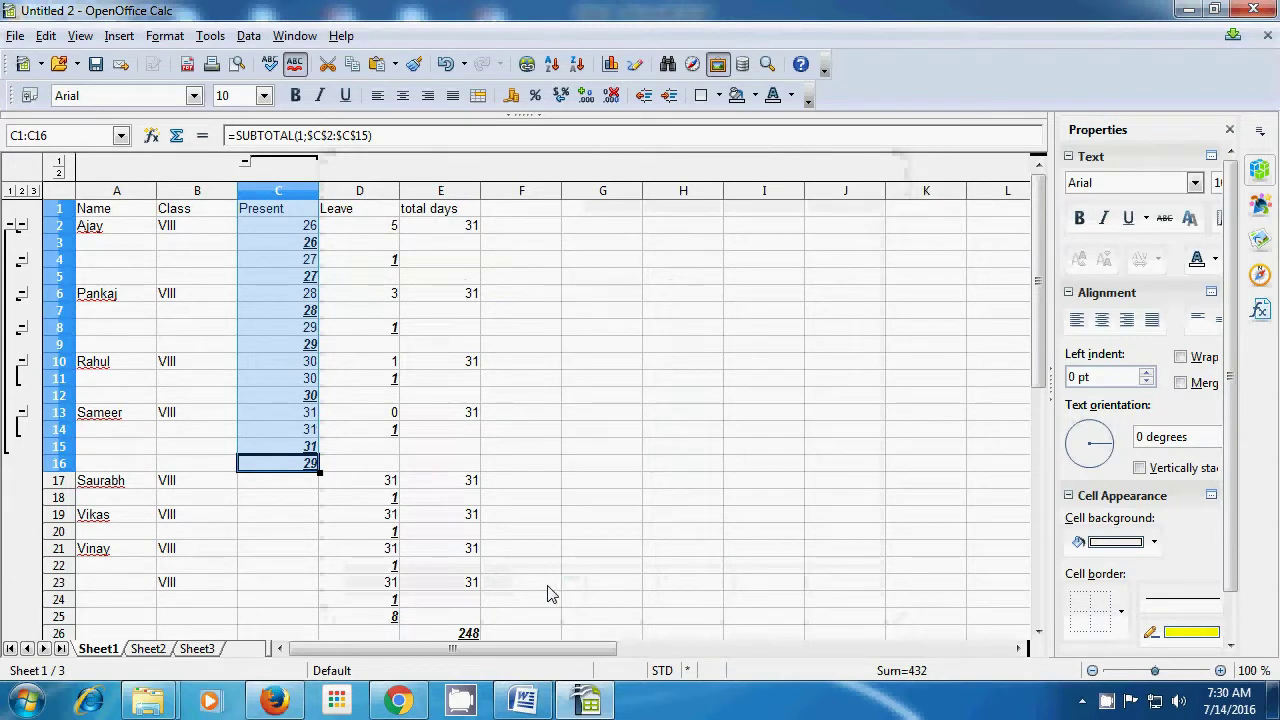
pyautogui.click(507, 484)
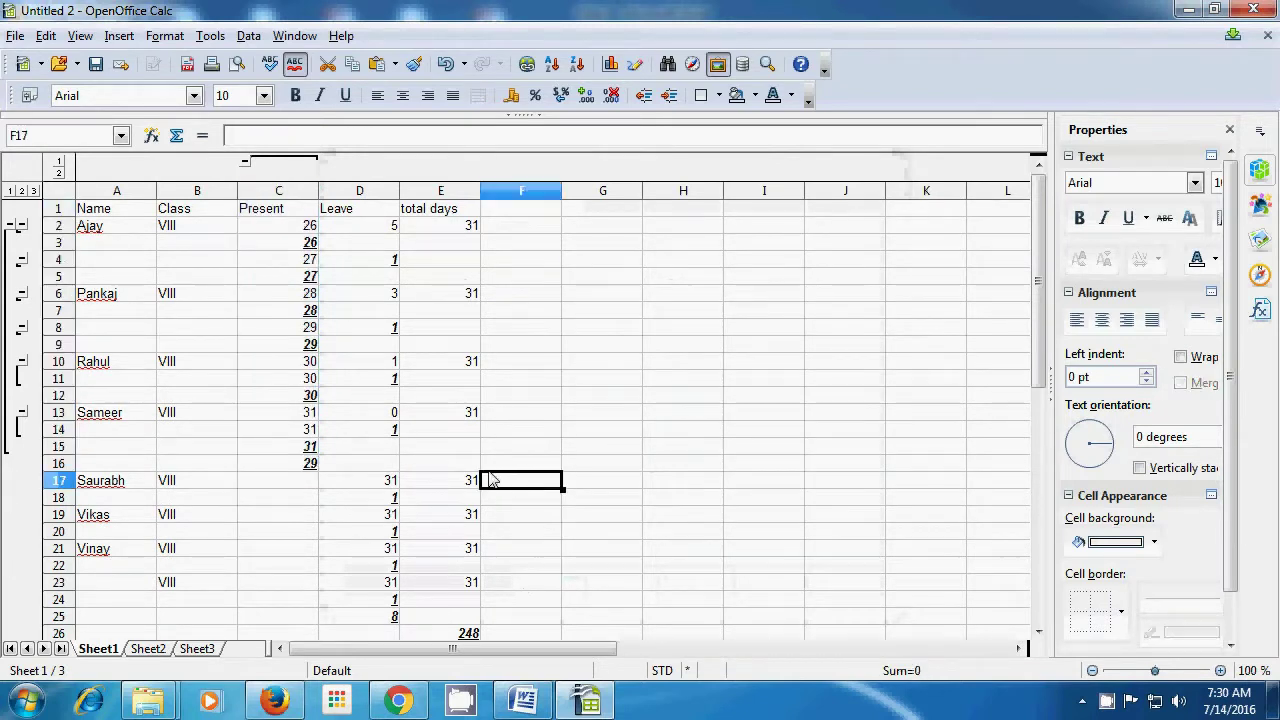
pyautogui.scroll(-3, 303, 478)
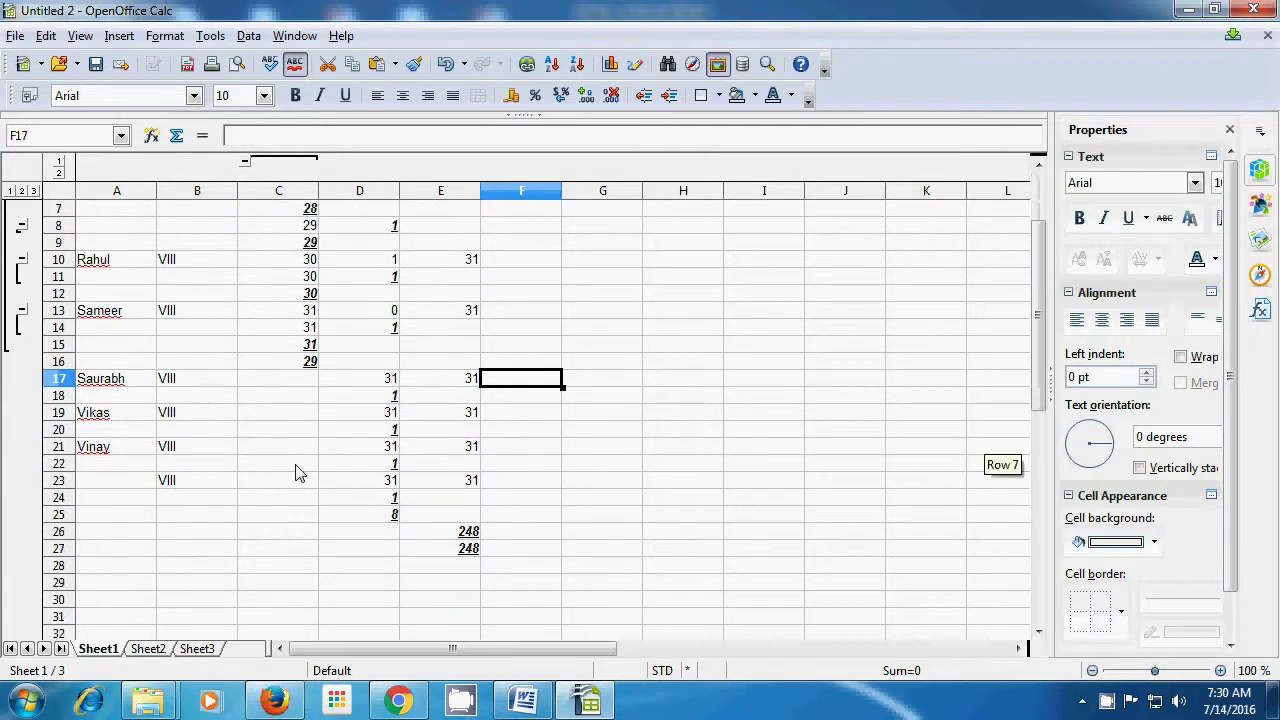
pyautogui.scroll(3, 296, 472)
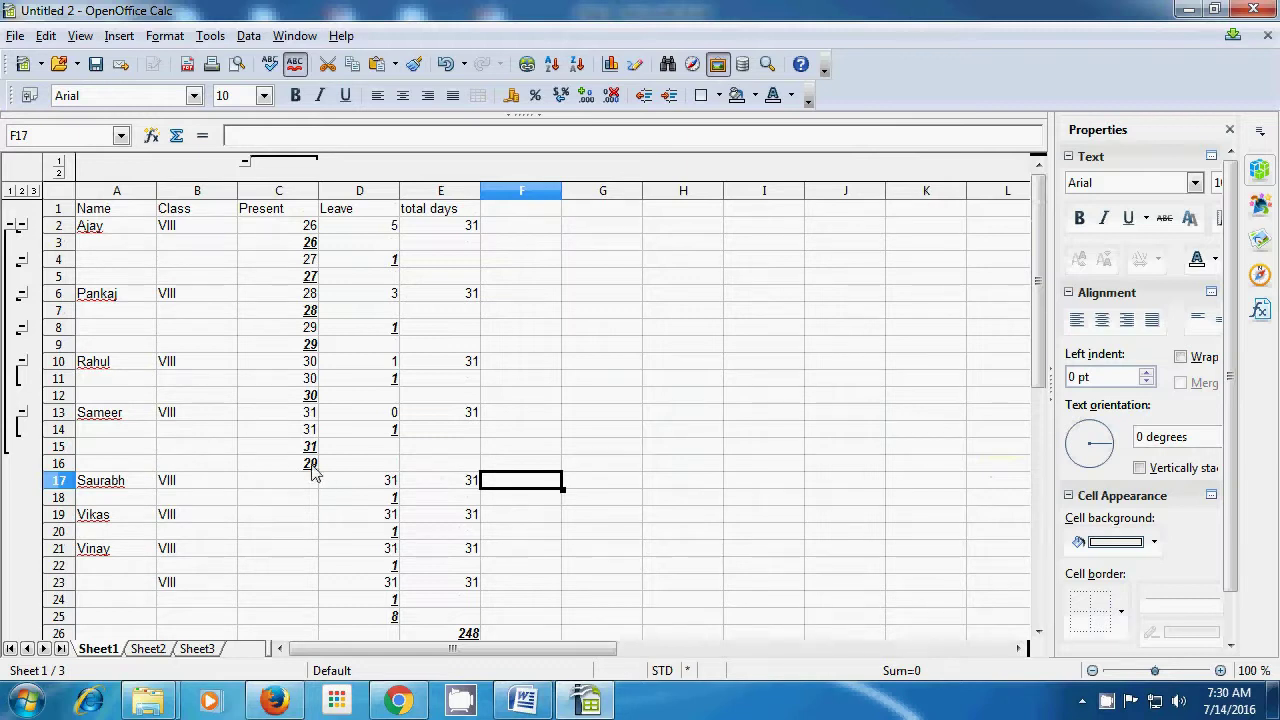
pyautogui.click(311, 466)
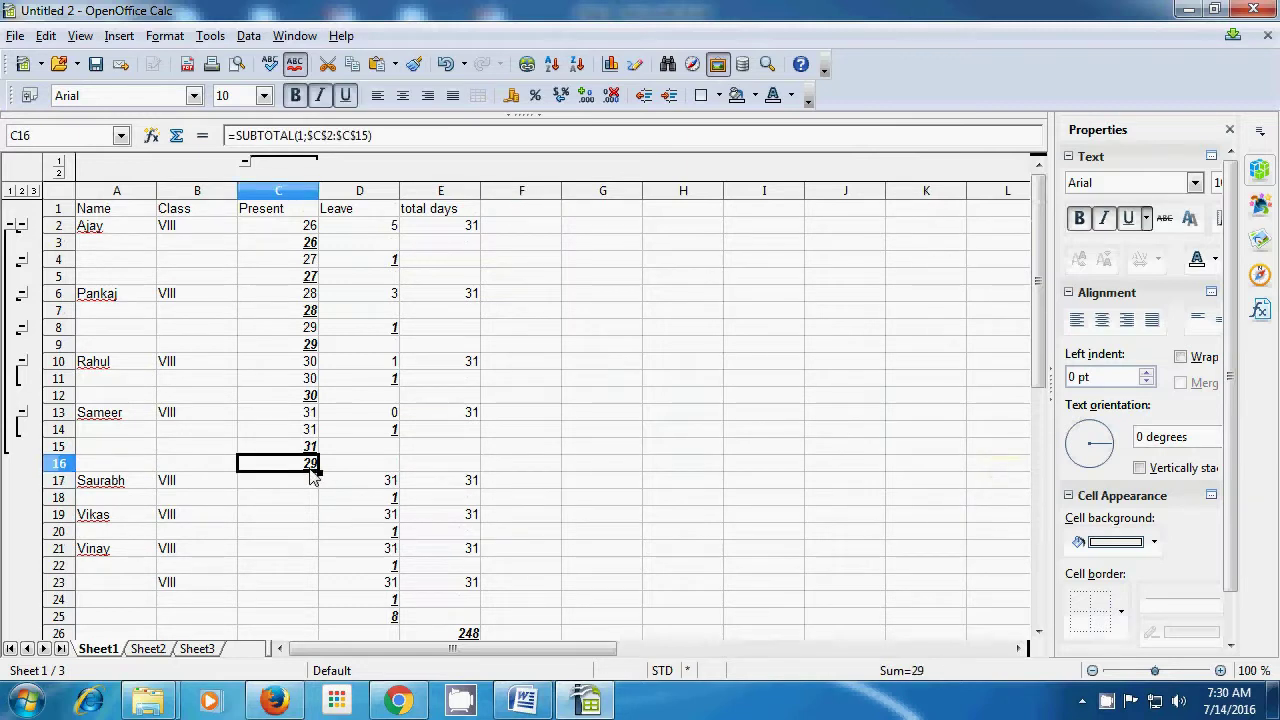
pyautogui.scroll(-1, 313, 476)
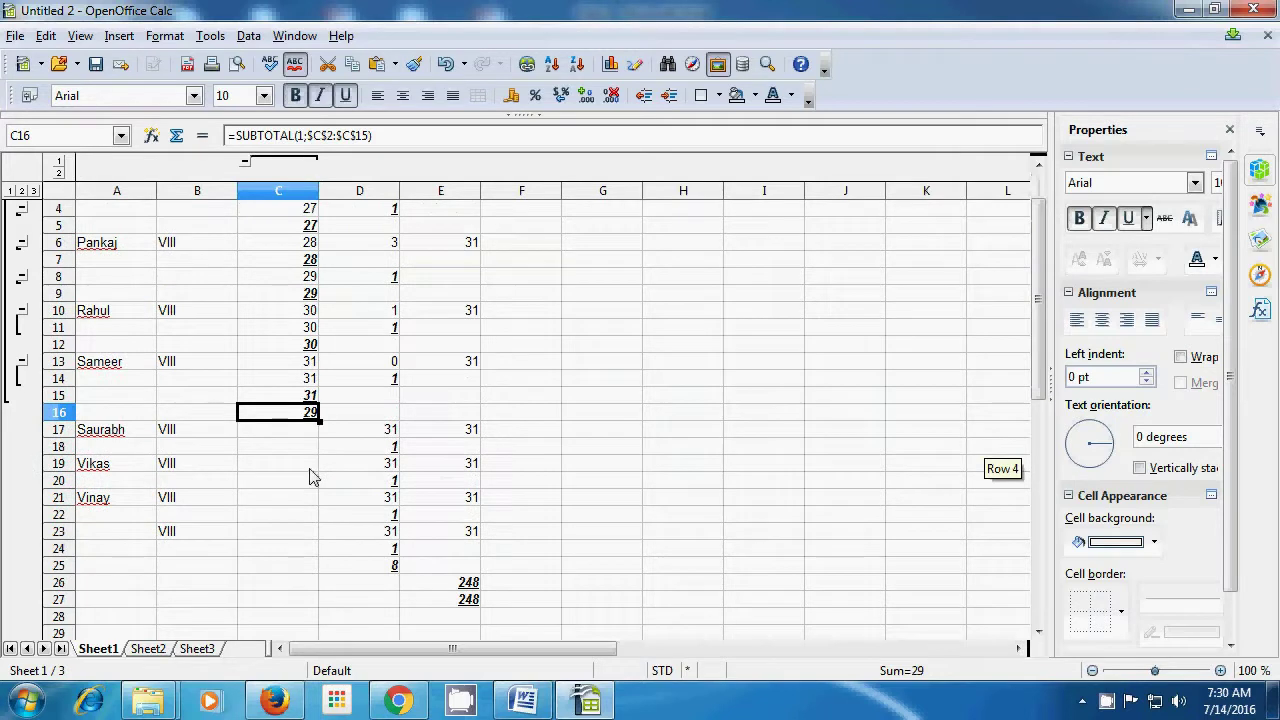
pyautogui.scroll(-1, 311, 476)
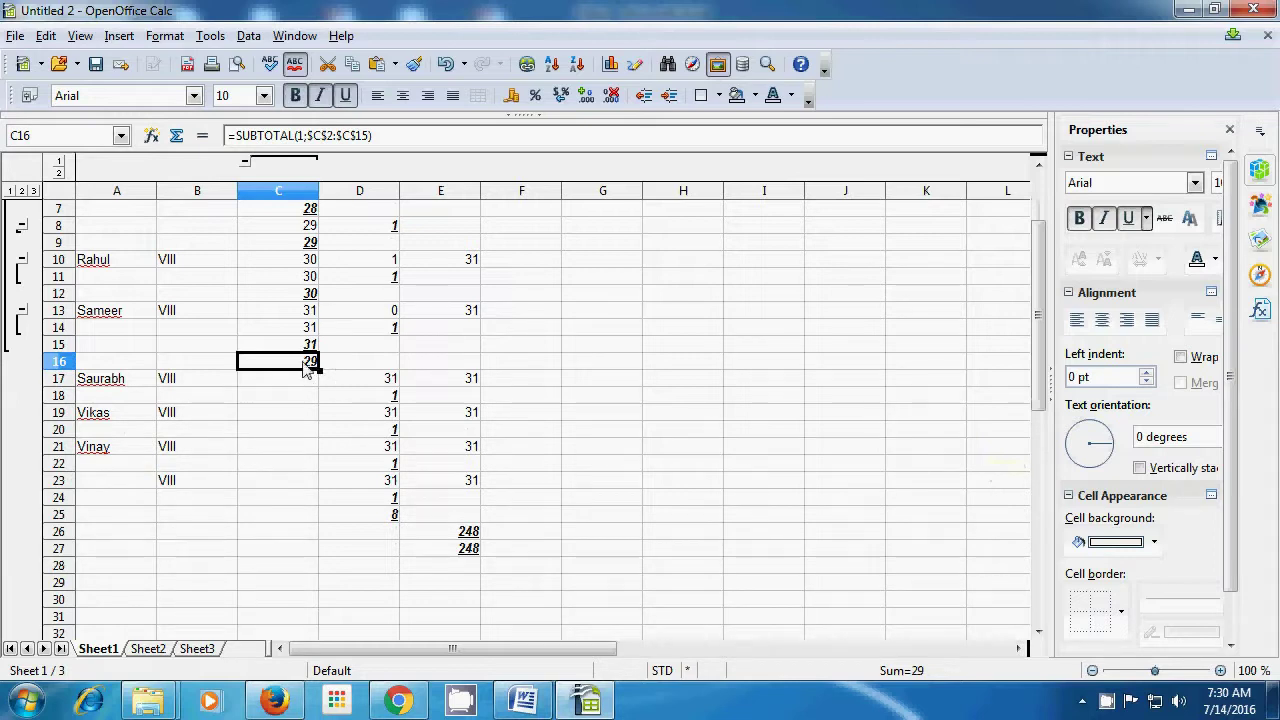
pyautogui.scroll(-2, 303, 369)
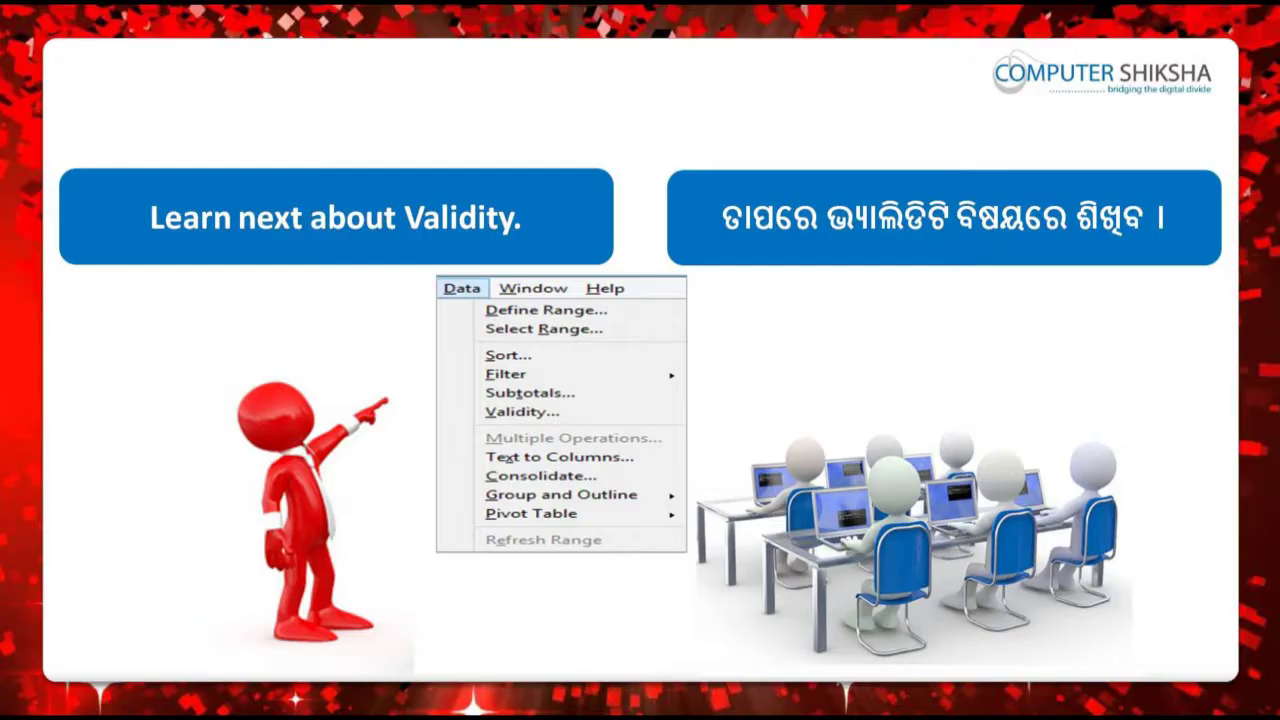
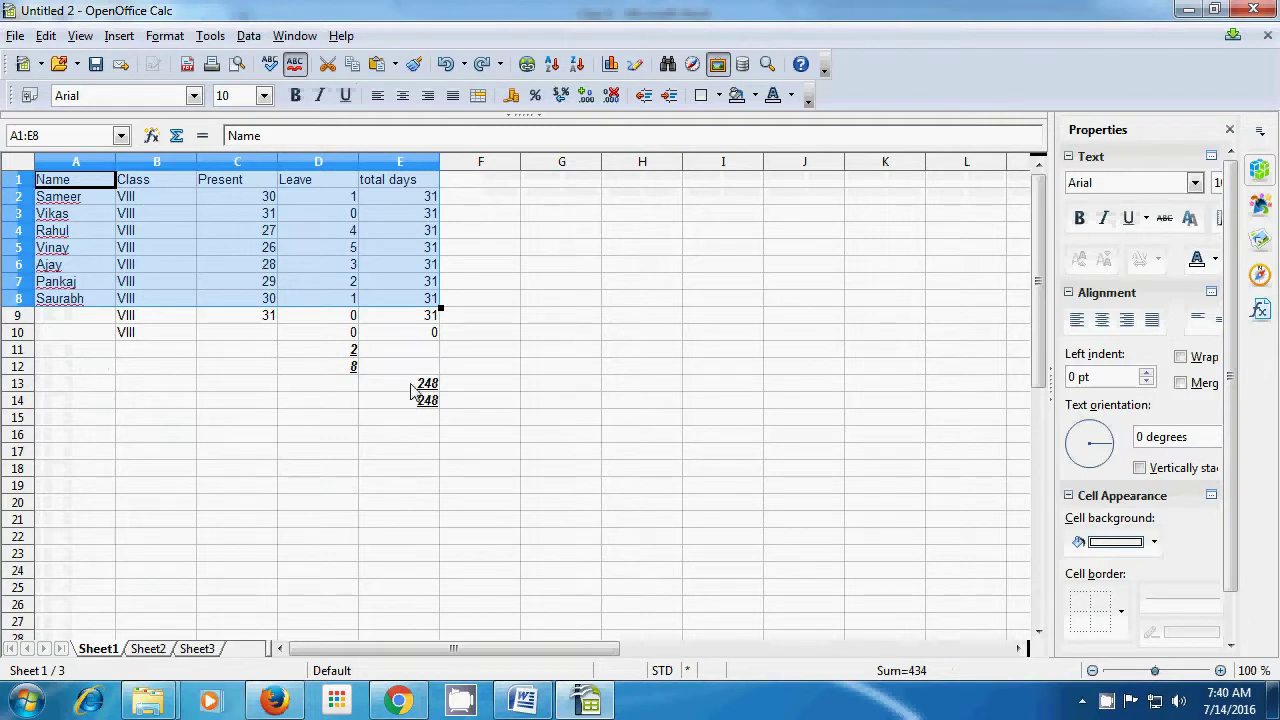
# Delete the leftover subtotal values in cells E14, E13, D12 and D11 below the attendance table
pyautogui.click(422, 401)
pyautogui.press('Delete')
pyautogui.click(423, 384)
pyautogui.press('Delete')
pyautogui.click(338, 369)
pyautogui.press('Delete')
pyautogui.click(348, 350)
pyautogui.press('Delete')
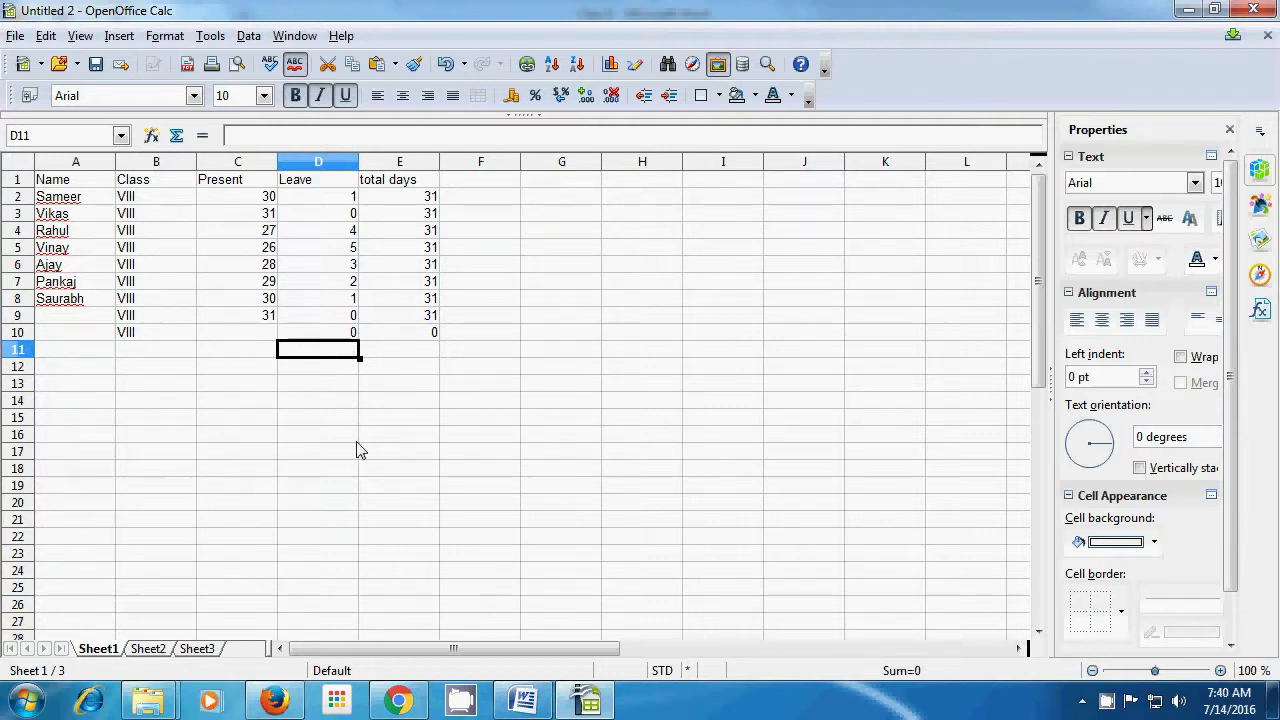
# Set validity criteria for cell F2 that allow only whole numbers greater than a minimum of 100
pyautogui.click(497, 200)
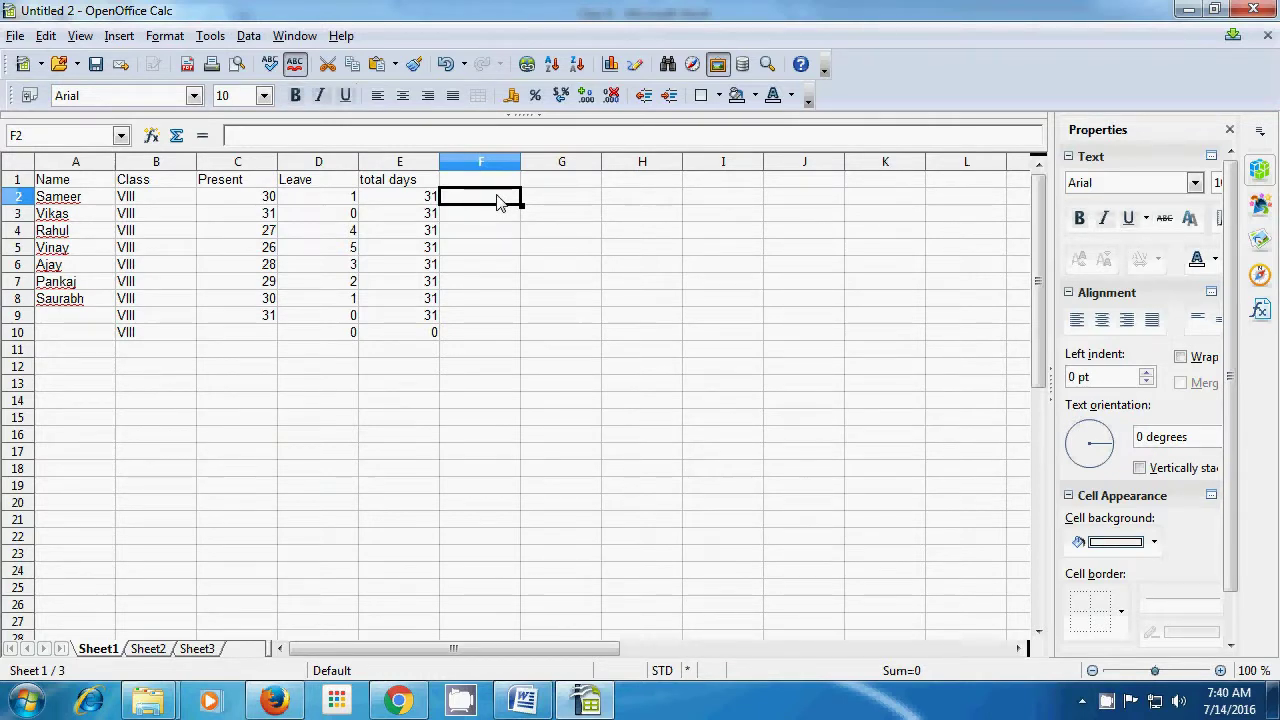
pyautogui.click(249, 36)
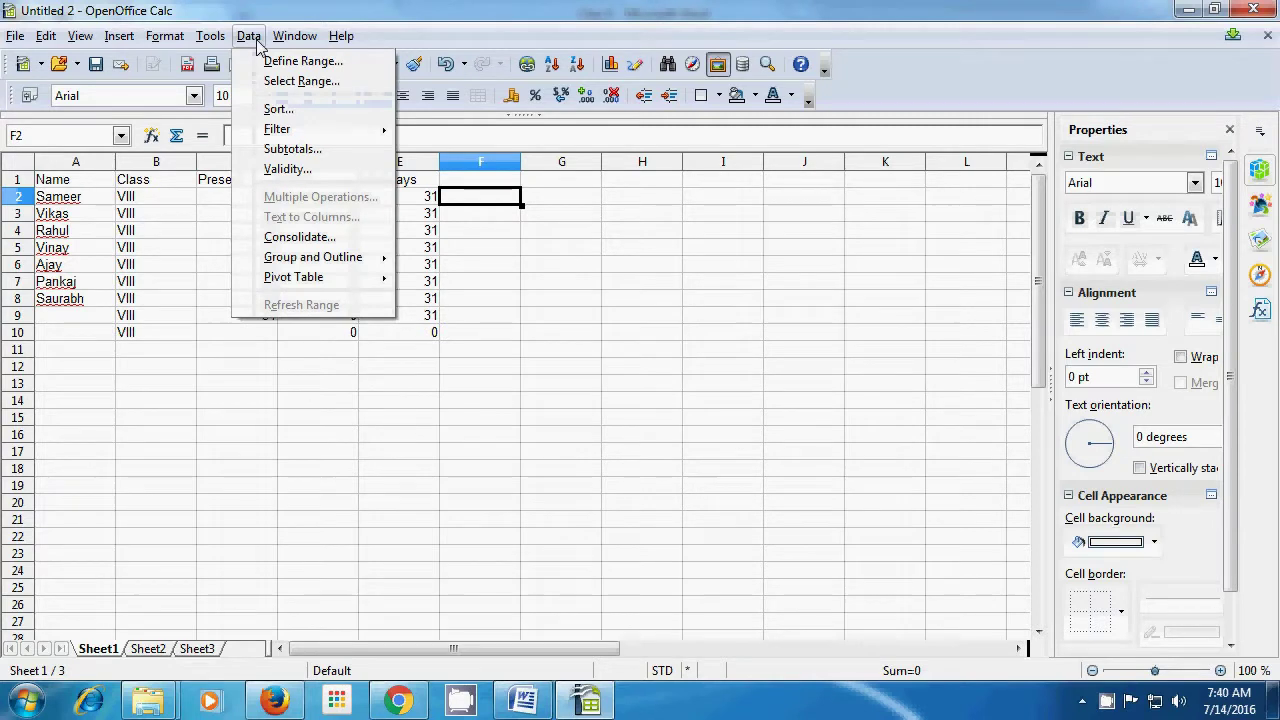
pyautogui.click(288, 170)
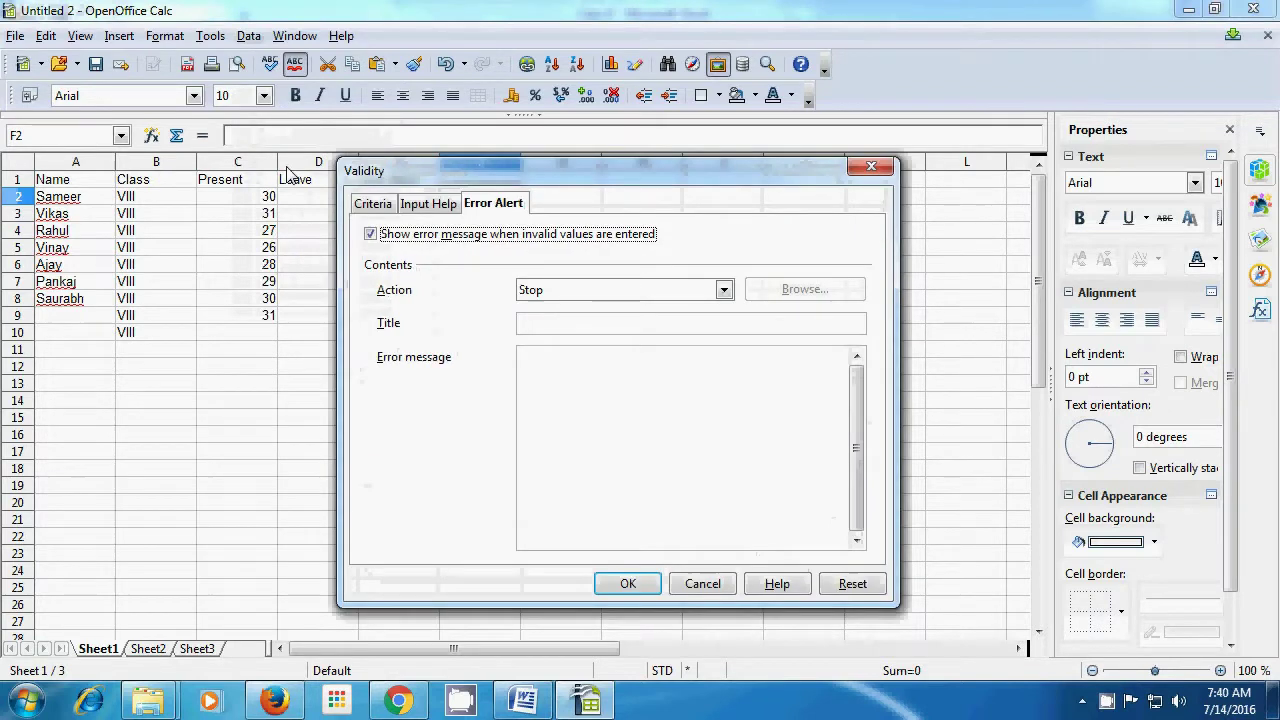
pyautogui.click(362, 208)
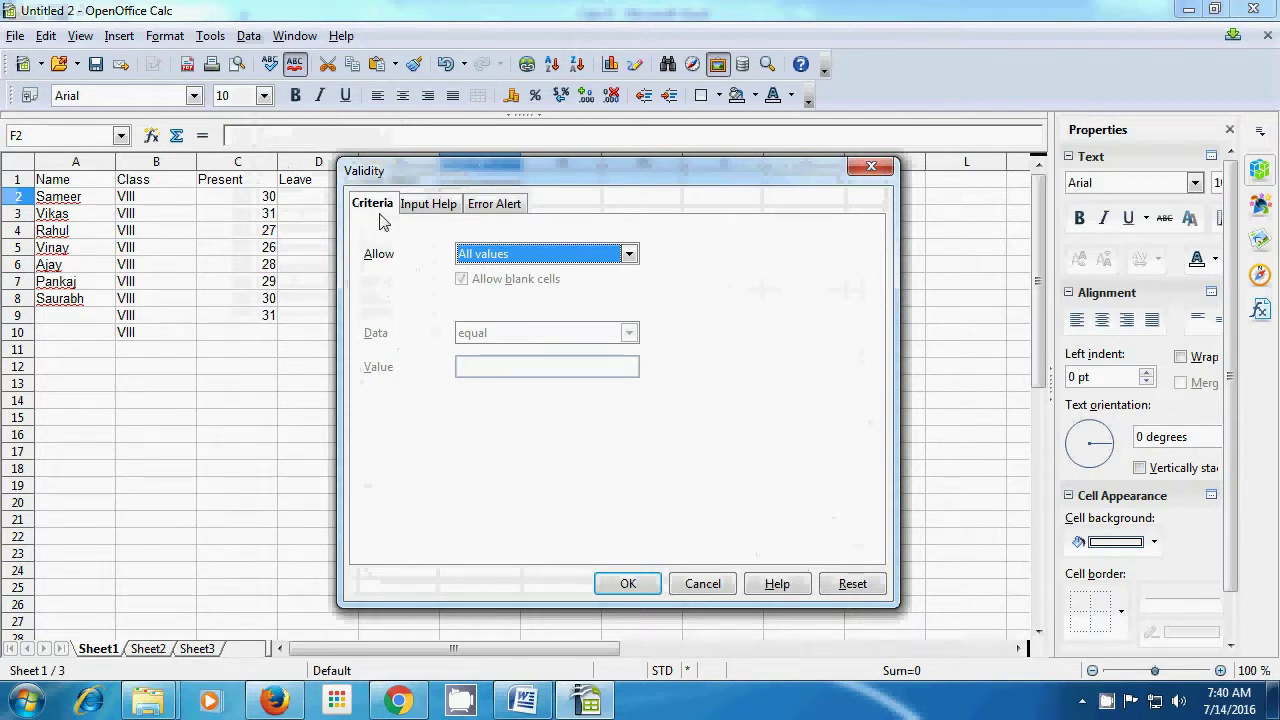
pyautogui.click(627, 254)
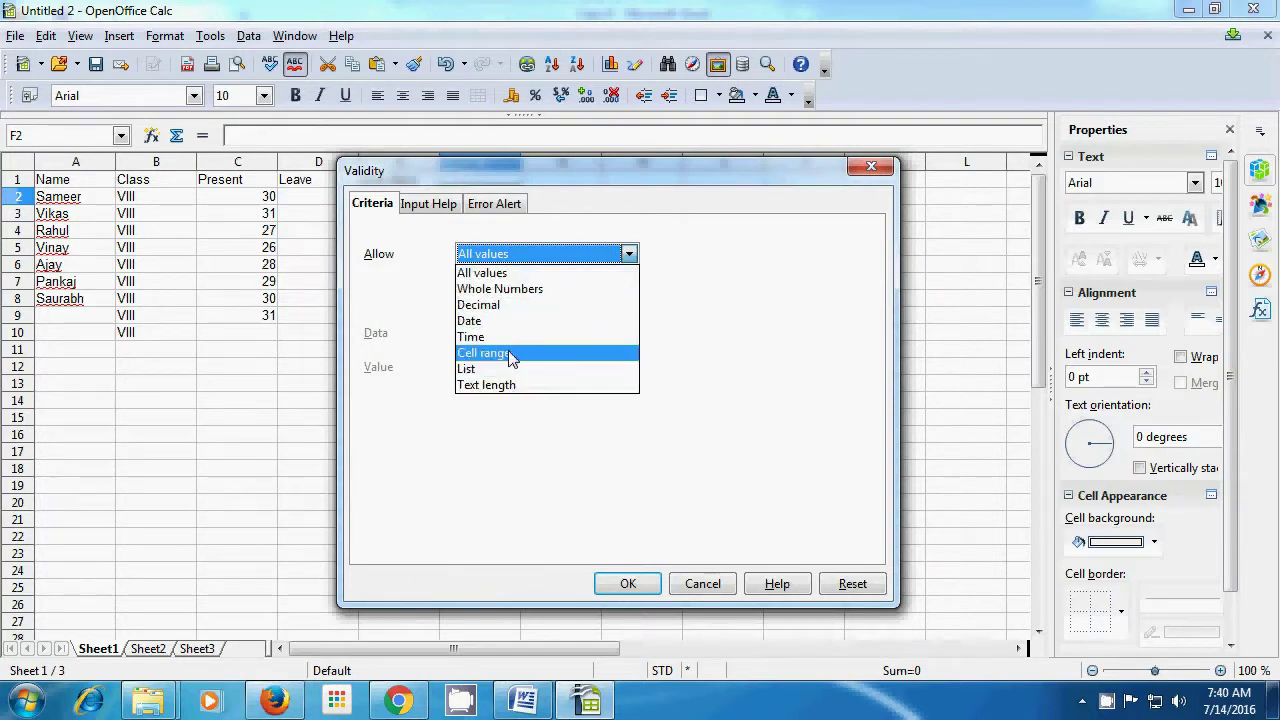
pyautogui.click(506, 295)
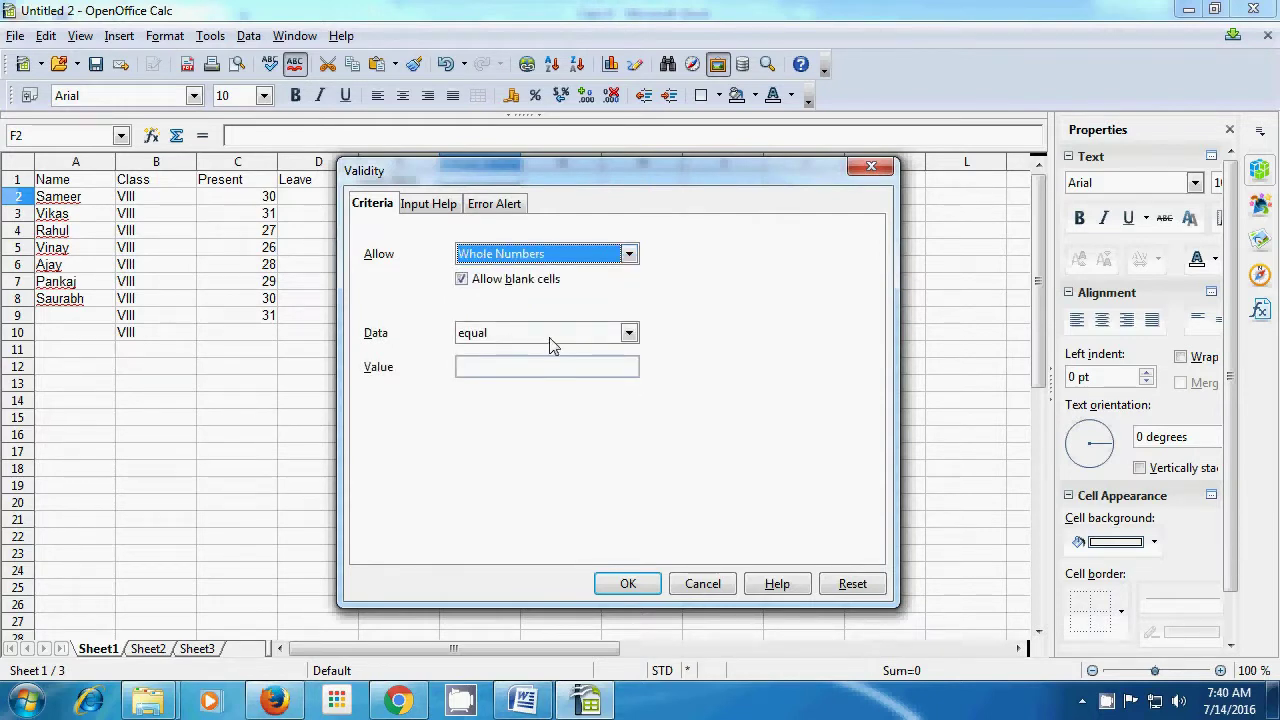
pyautogui.click(629, 335)
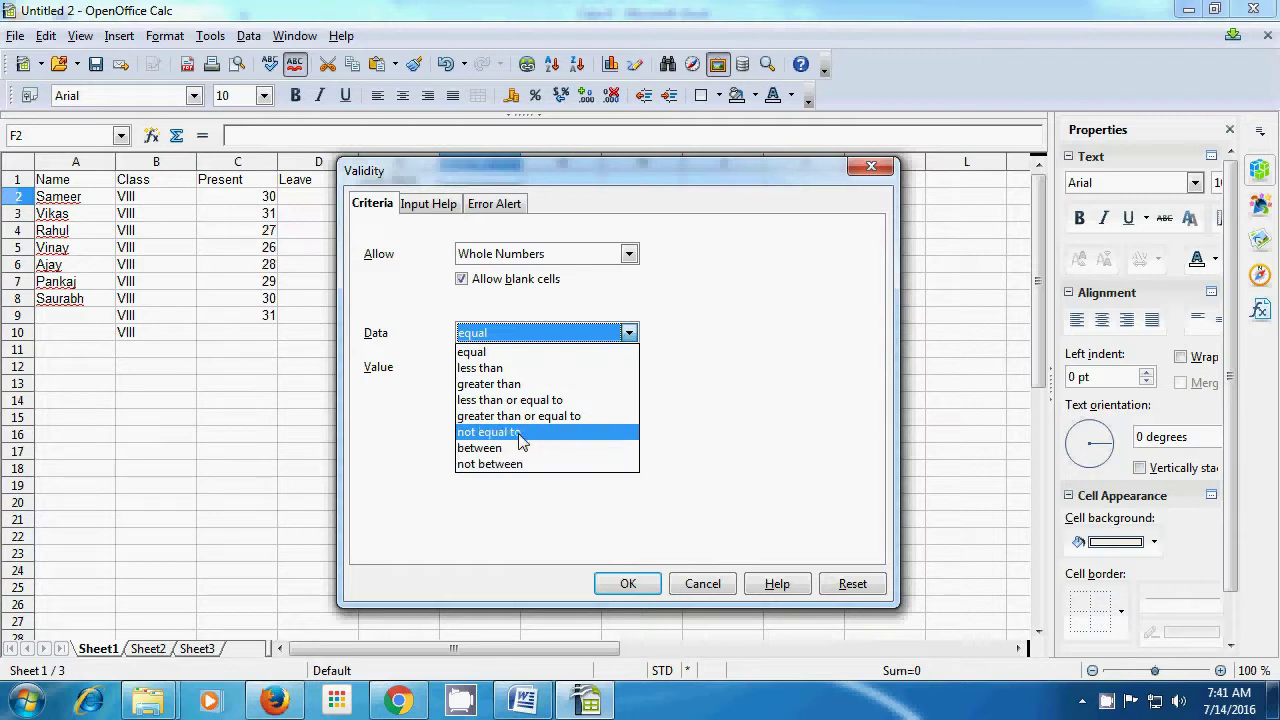
pyautogui.click(503, 384)
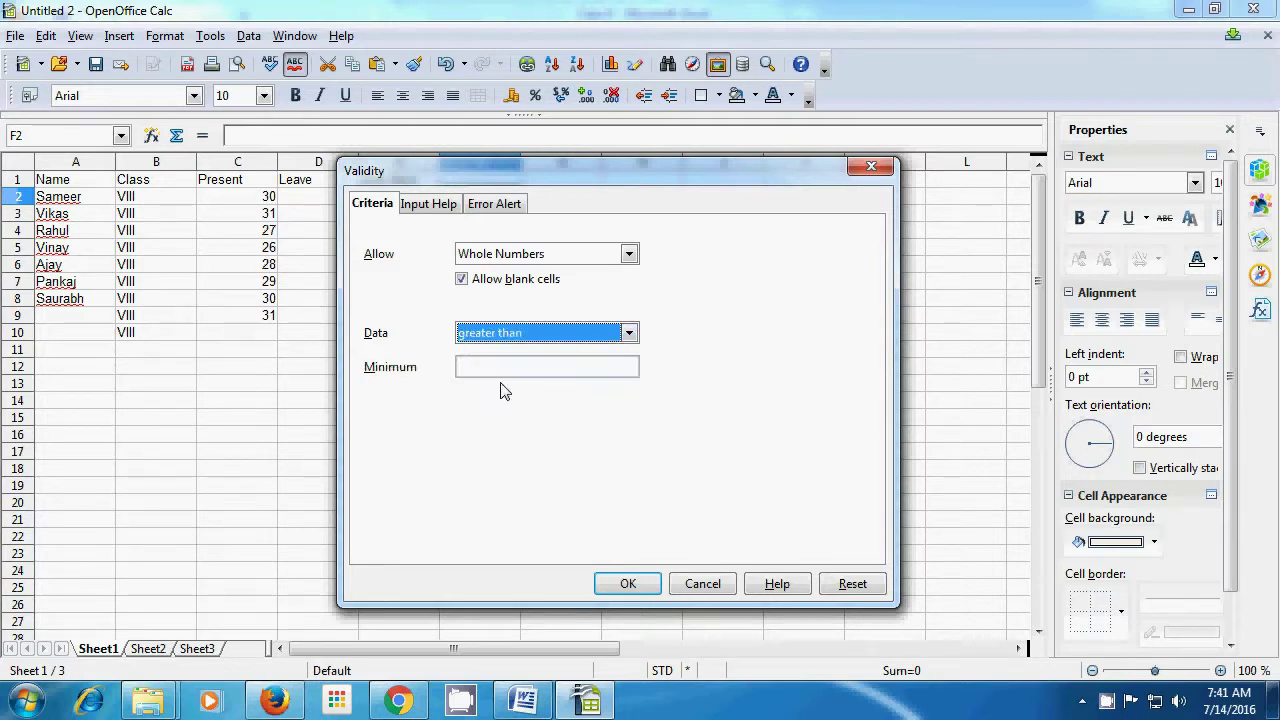
pyautogui.click(508, 368)
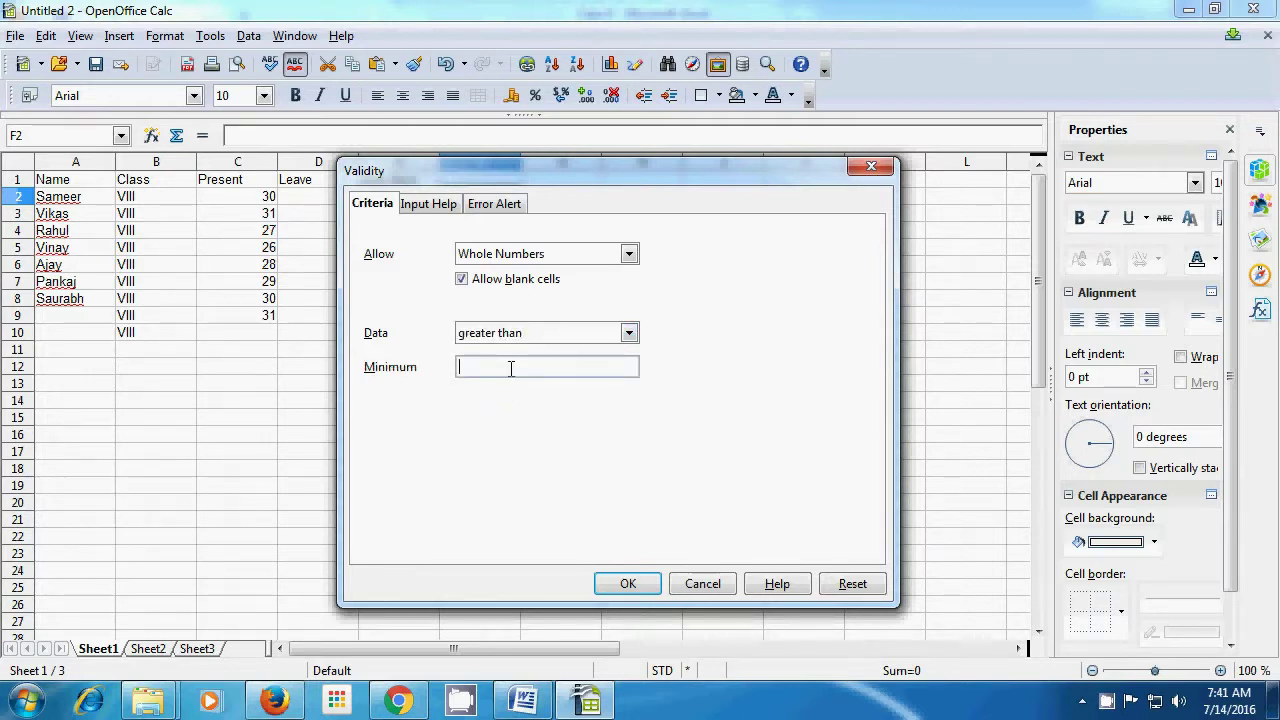
pyautogui.write('100')
# Set the error alert for cell F2 to Warning with the message "greater than 100" and apply the validity rule
pyautogui.click(444, 205)
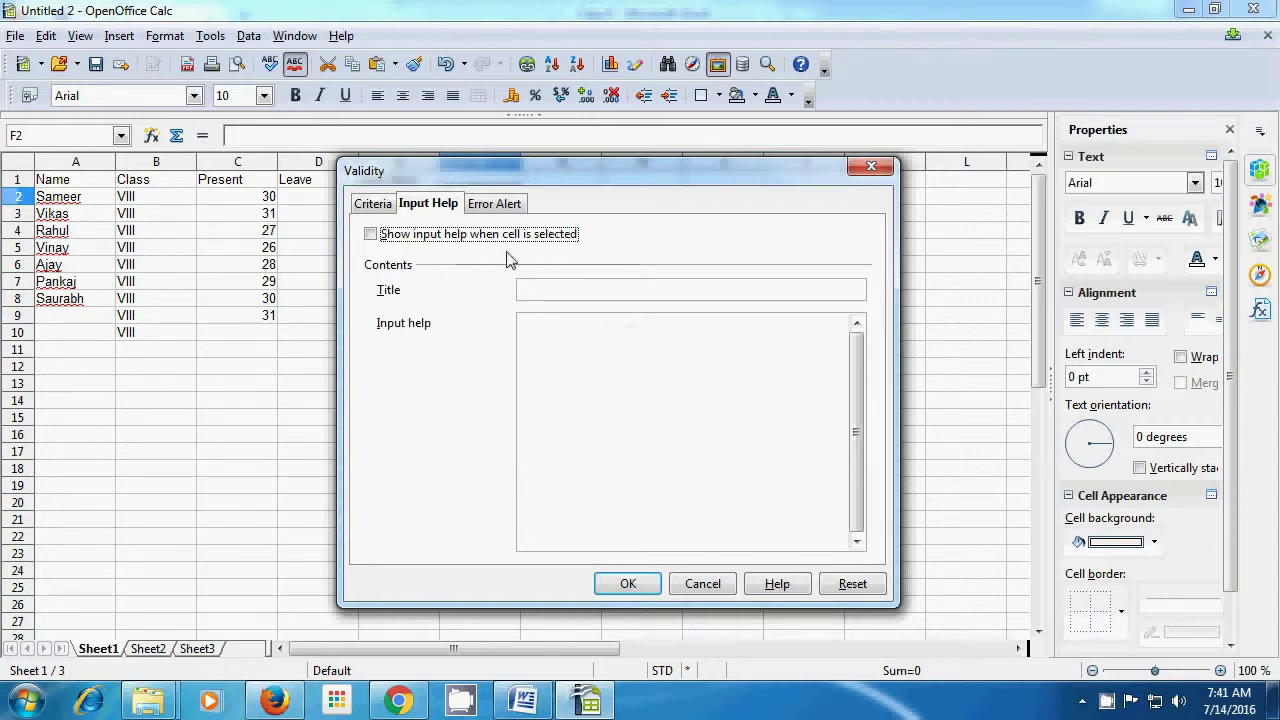
pyautogui.click(502, 205)
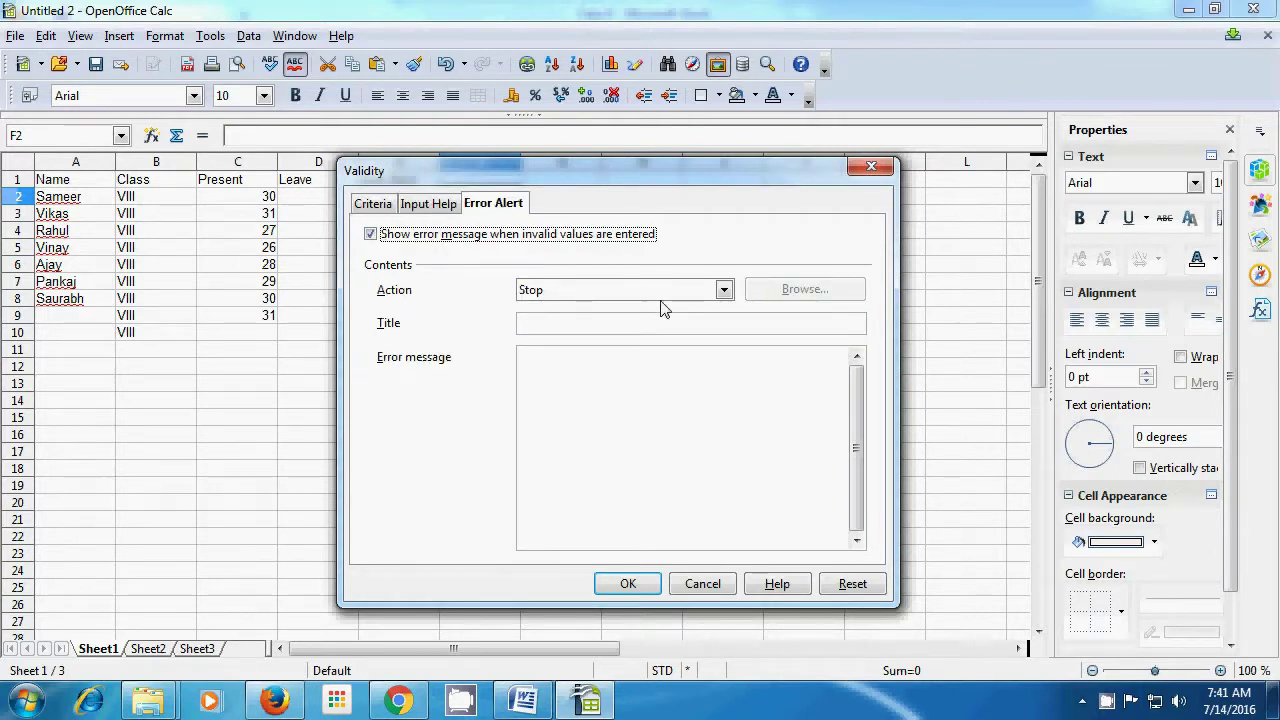
pyautogui.click(724, 290)
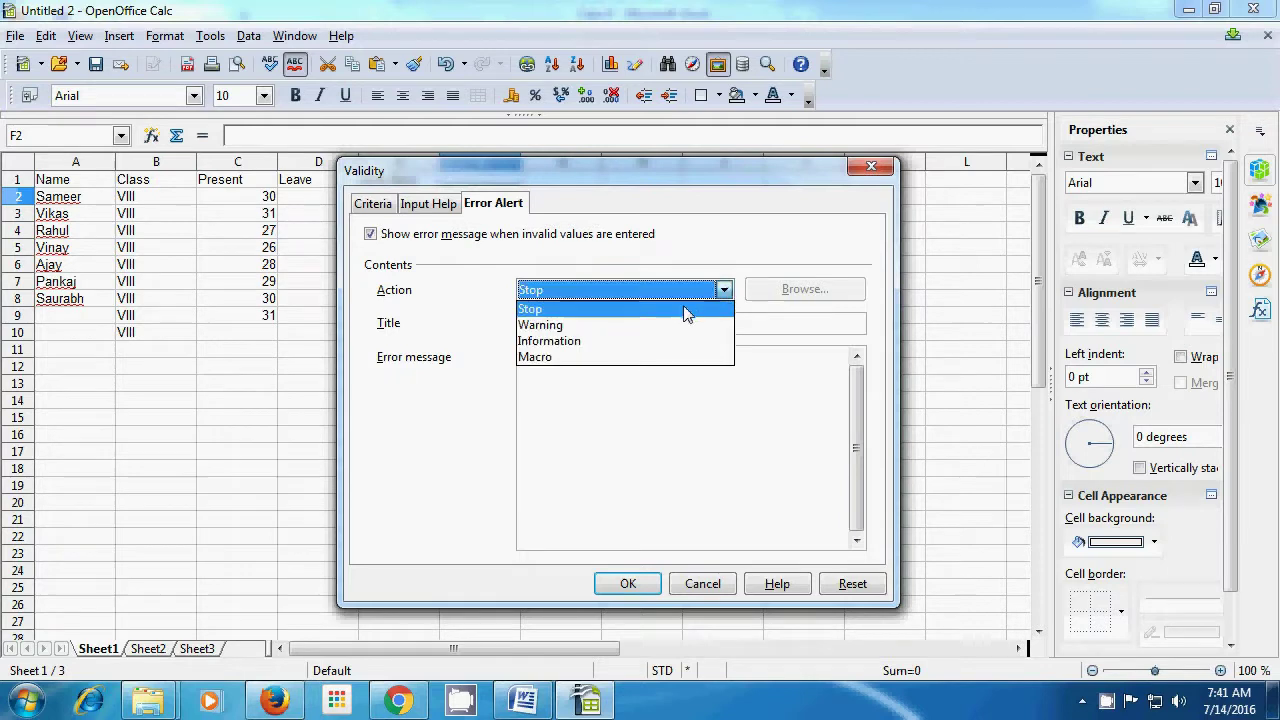
pyautogui.click(614, 330)
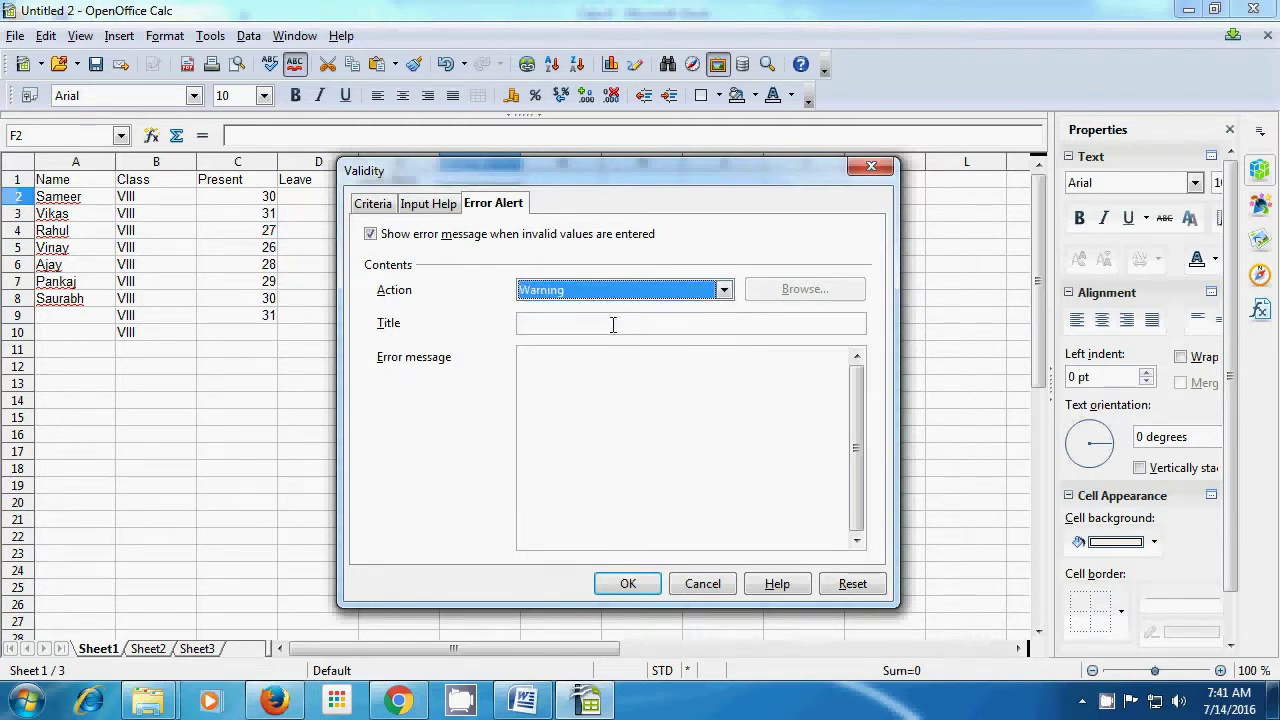
pyautogui.click(591, 373)
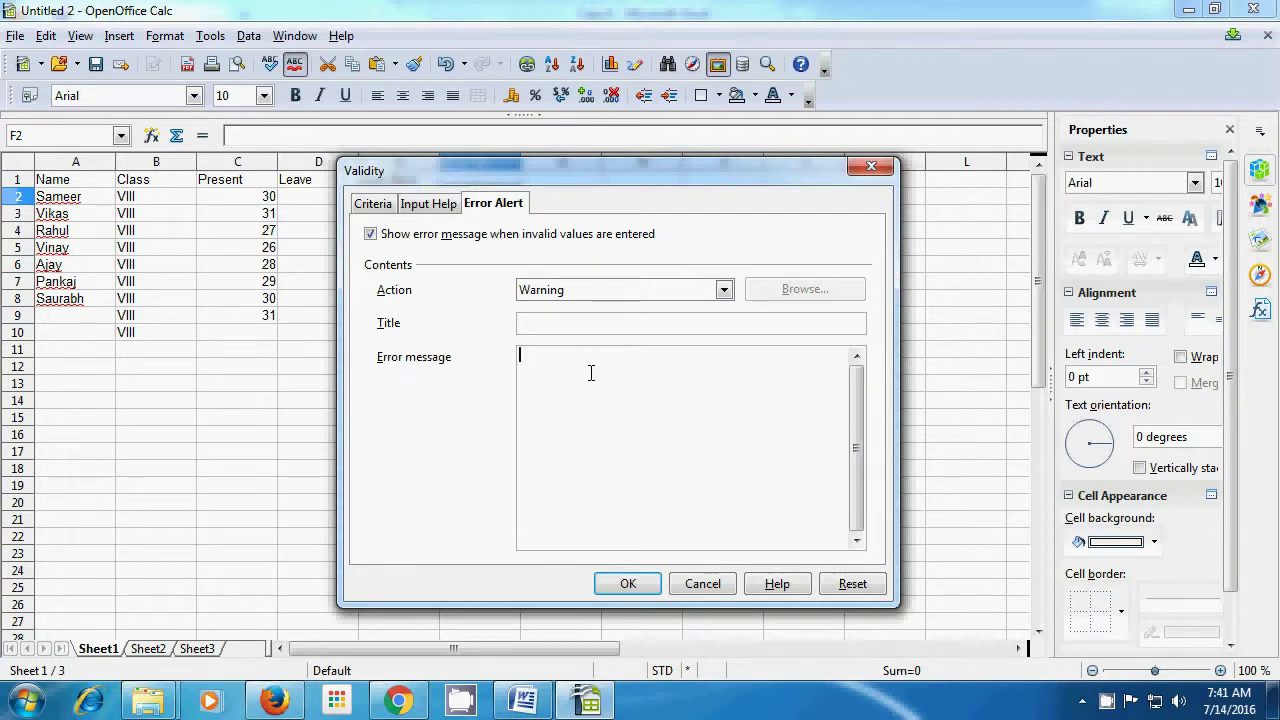
pyautogui.write('greater than 100')
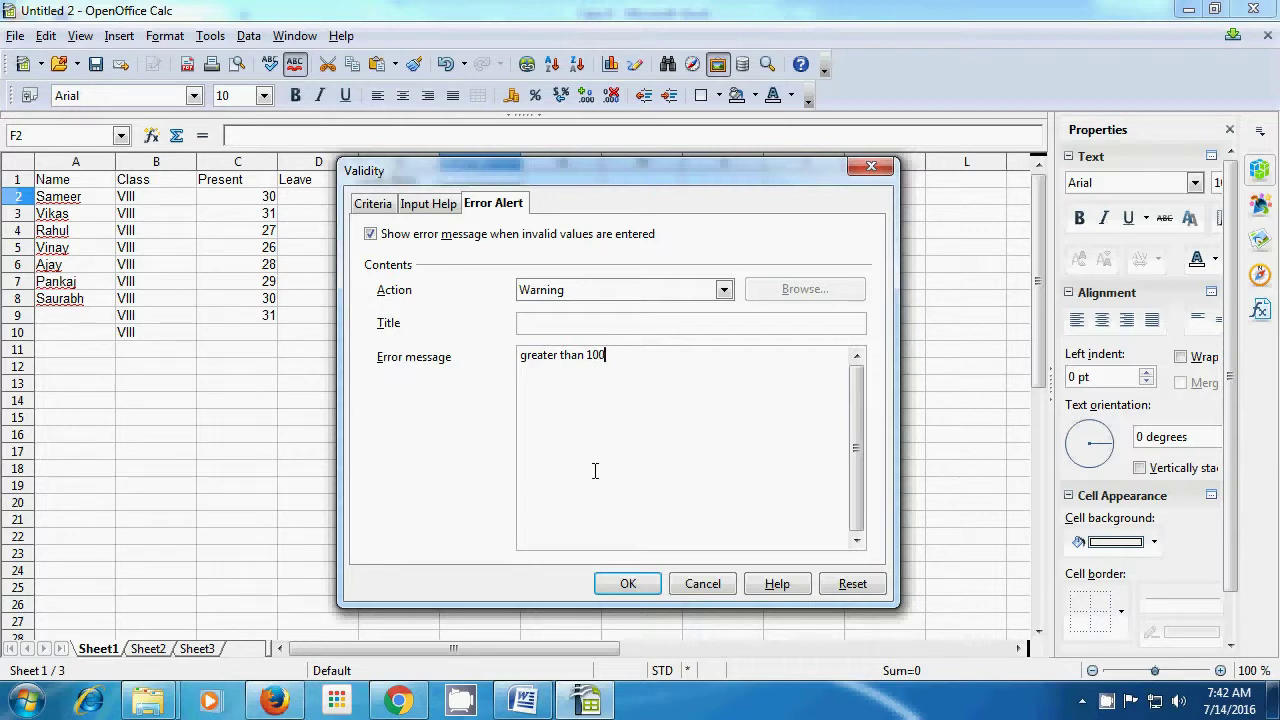
pyautogui.click(627, 584)
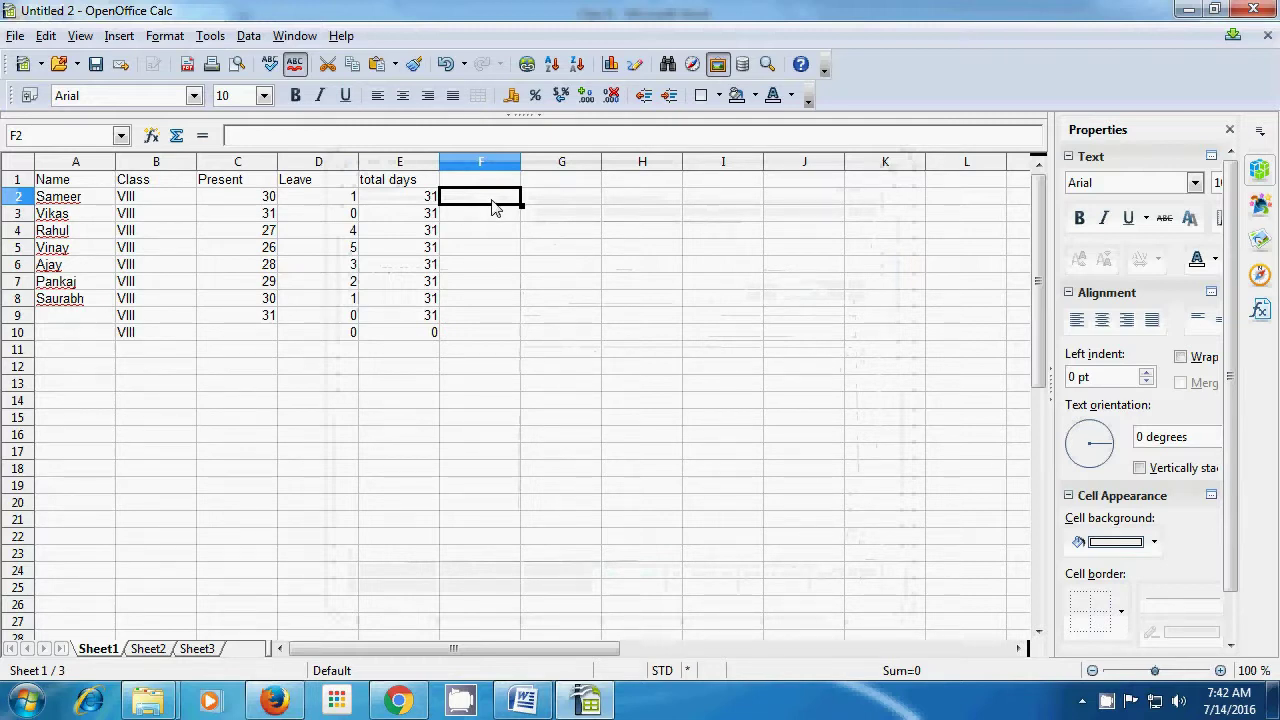
# Enter 56 in cell F2 and accept the value despite the validity warning
pyautogui.write('56')
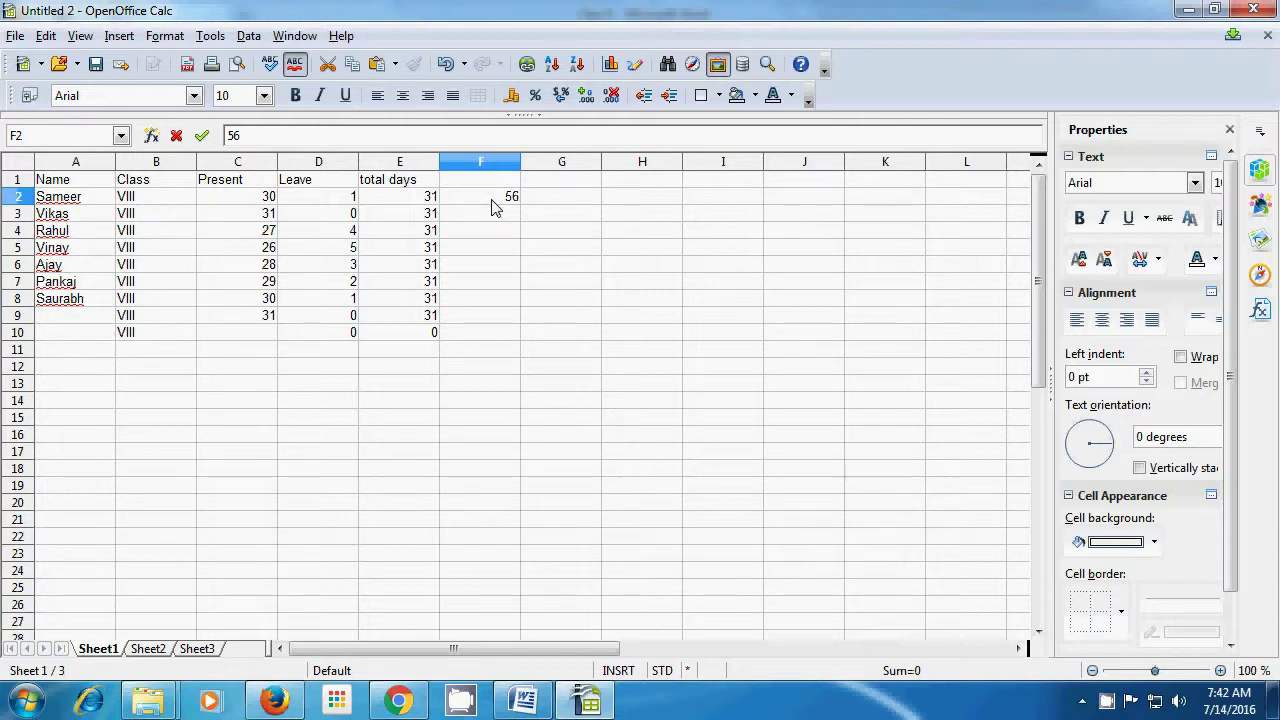
pyautogui.press('Return')
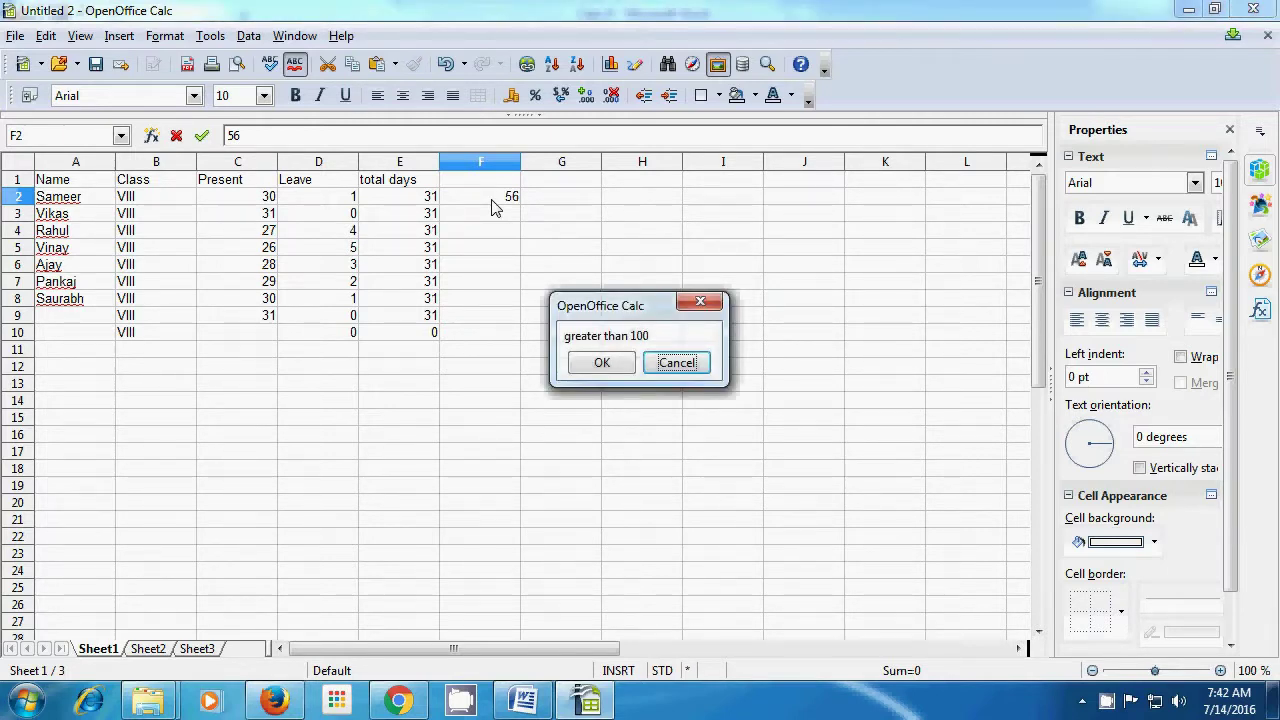
pyautogui.click(596, 363)
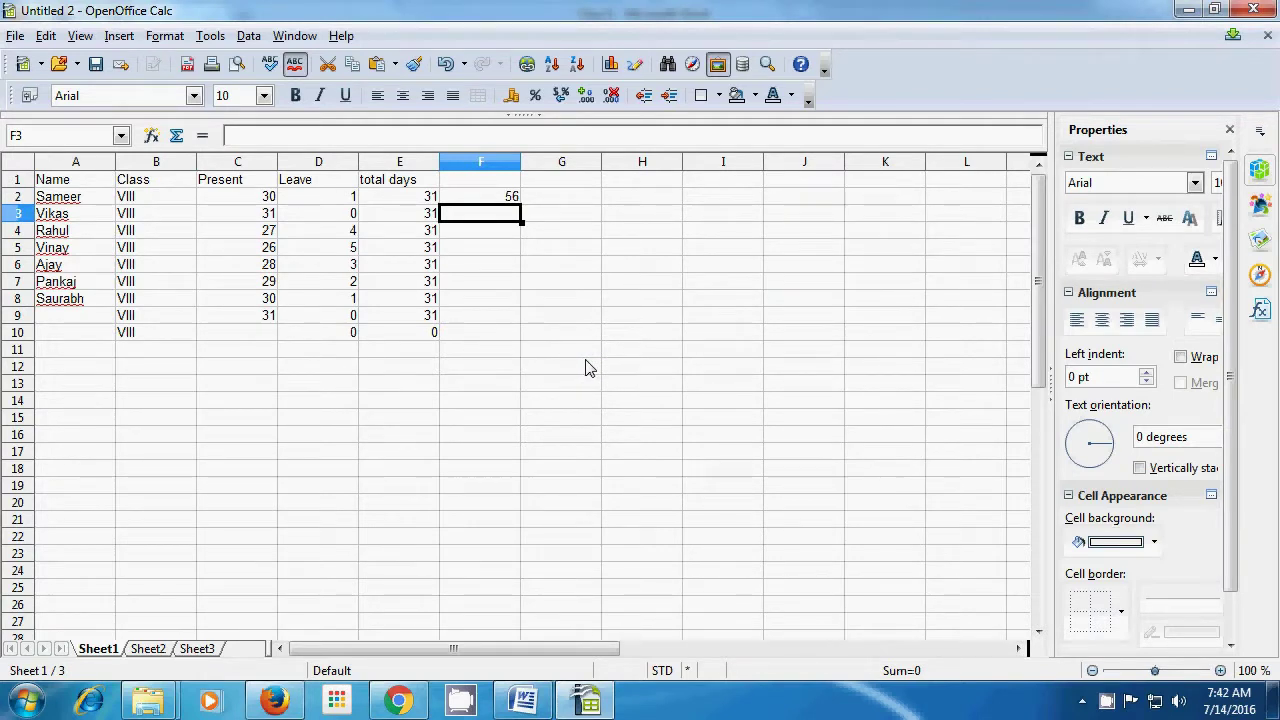
# Apply a validity rule to cell G2 that allows only dates greater than a minimum of 7
pyautogui.click(556, 201)
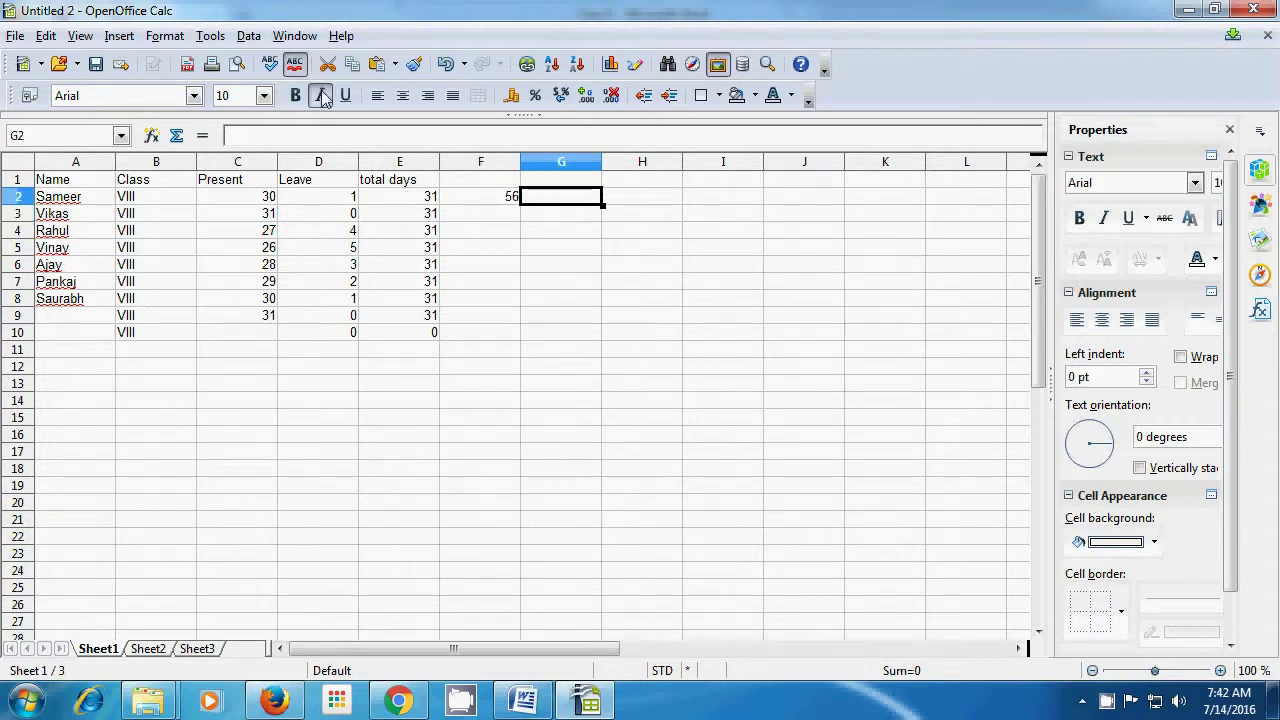
pyautogui.click(257, 38)
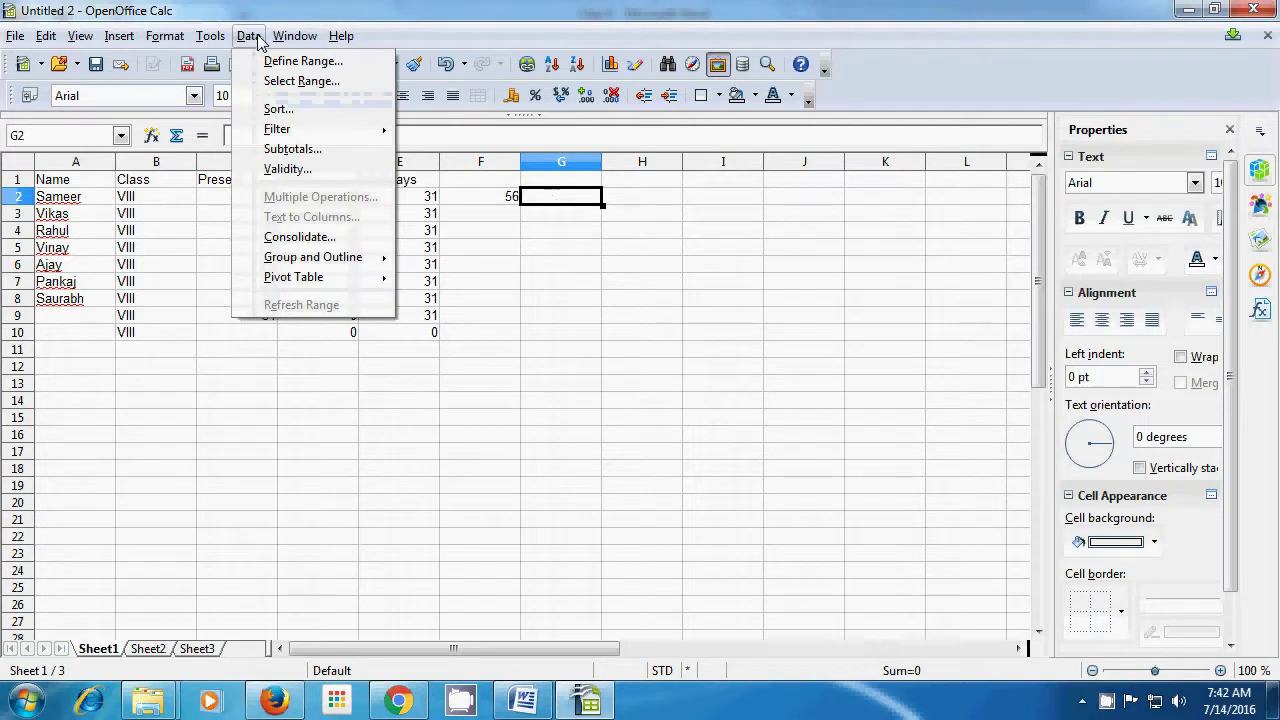
pyautogui.click(285, 170)
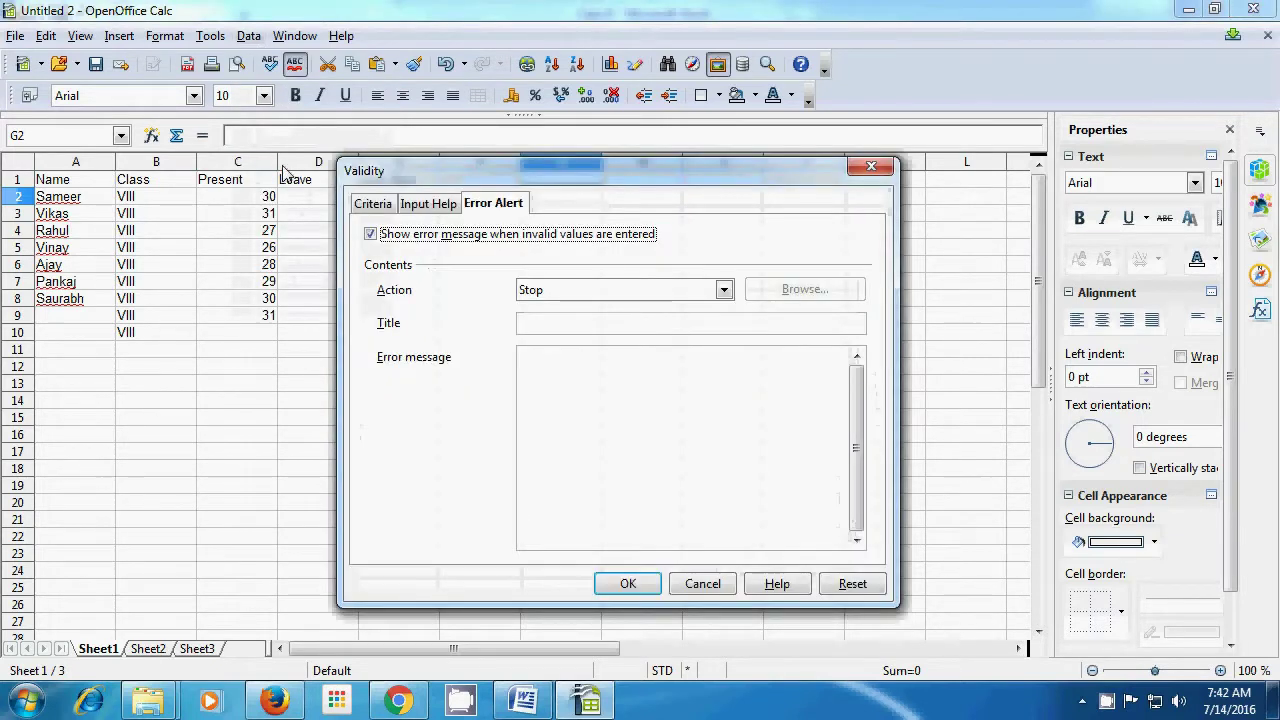
pyautogui.click(368, 203)
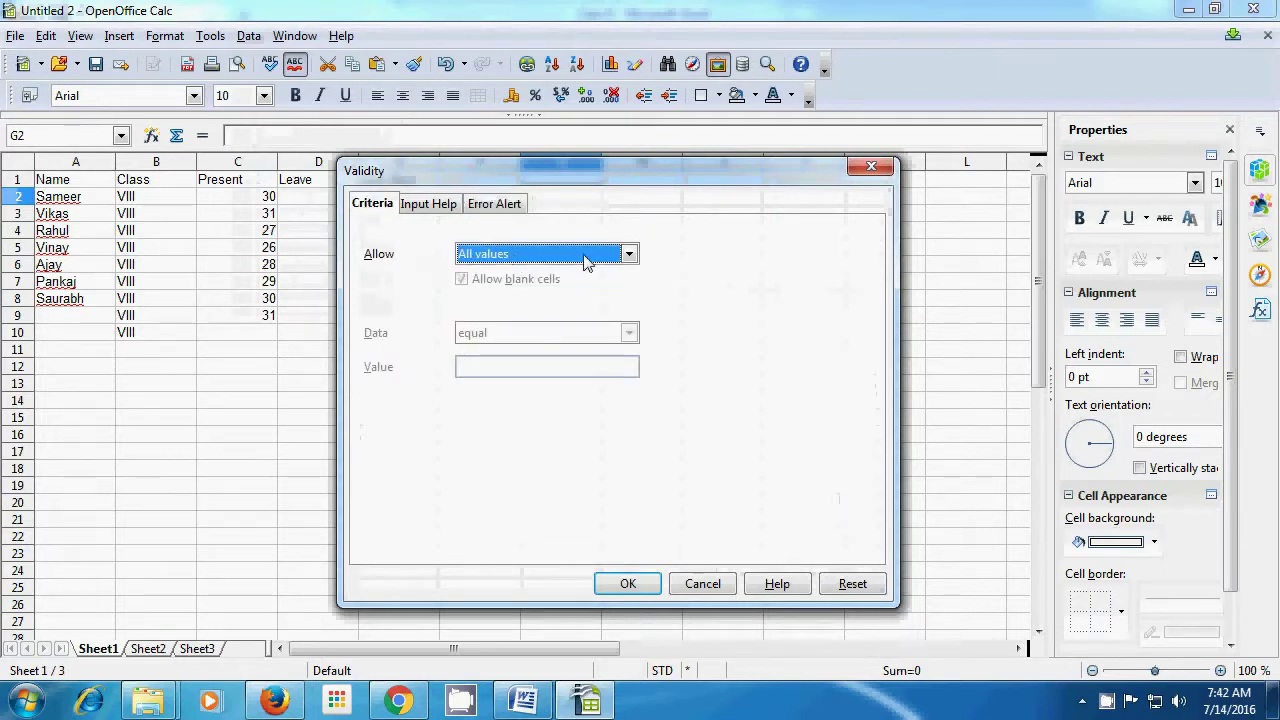
pyautogui.click(627, 254)
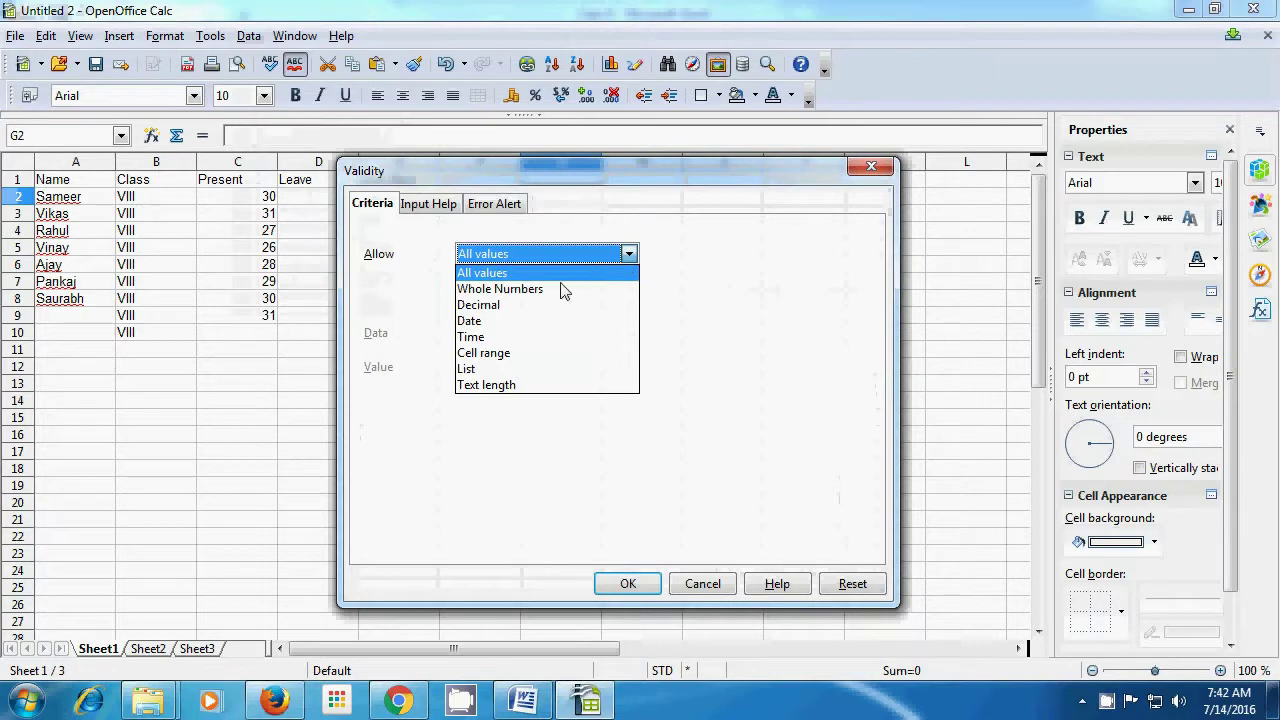
pyautogui.click(503, 330)
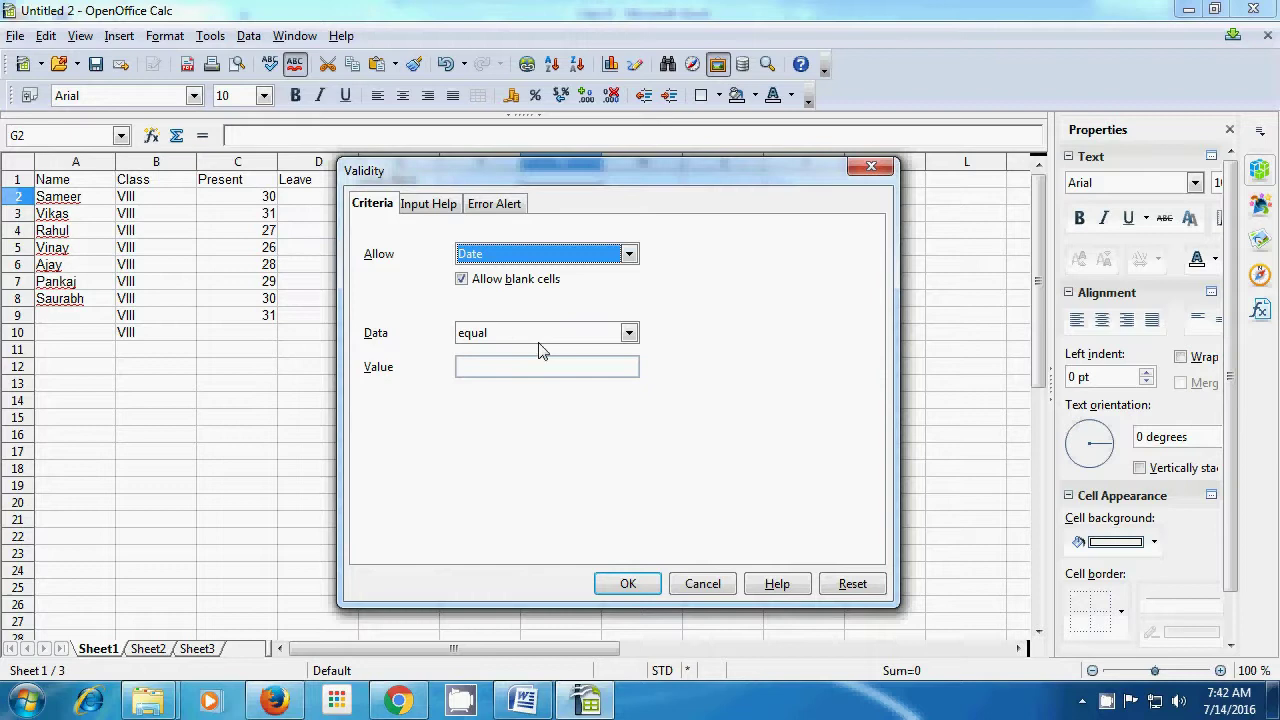
pyautogui.click(628, 336)
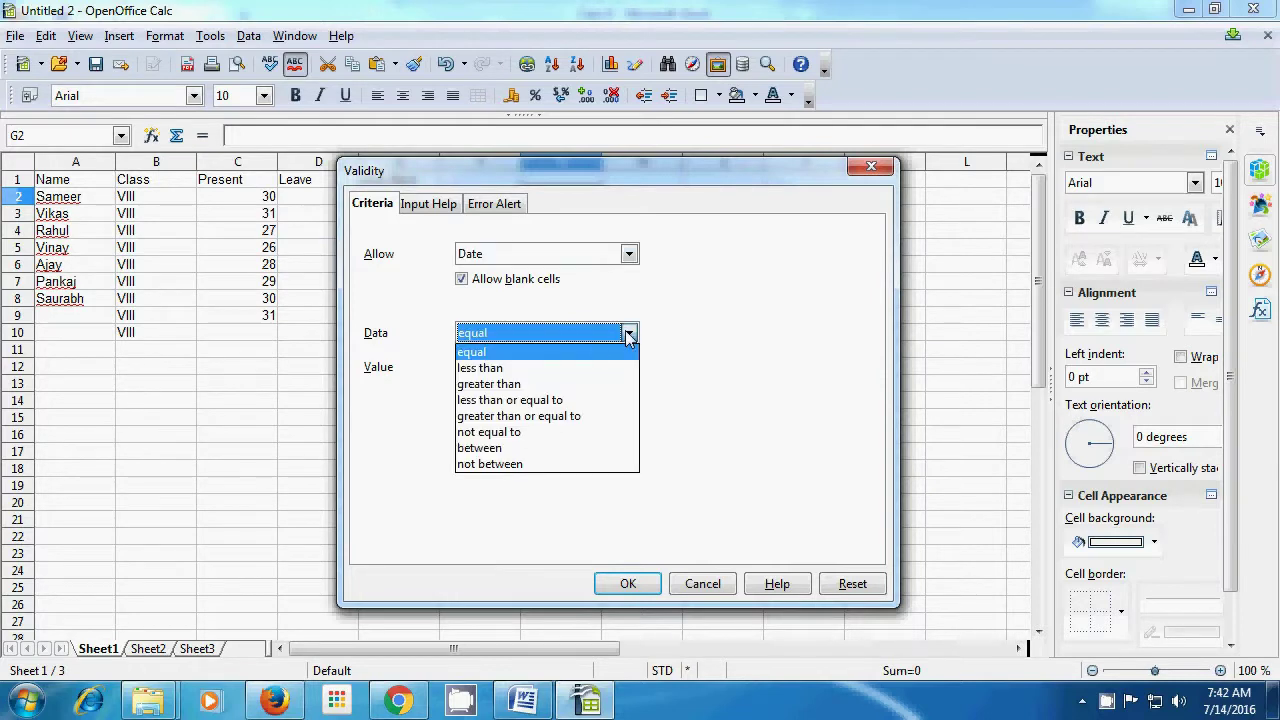
pyautogui.click(549, 385)
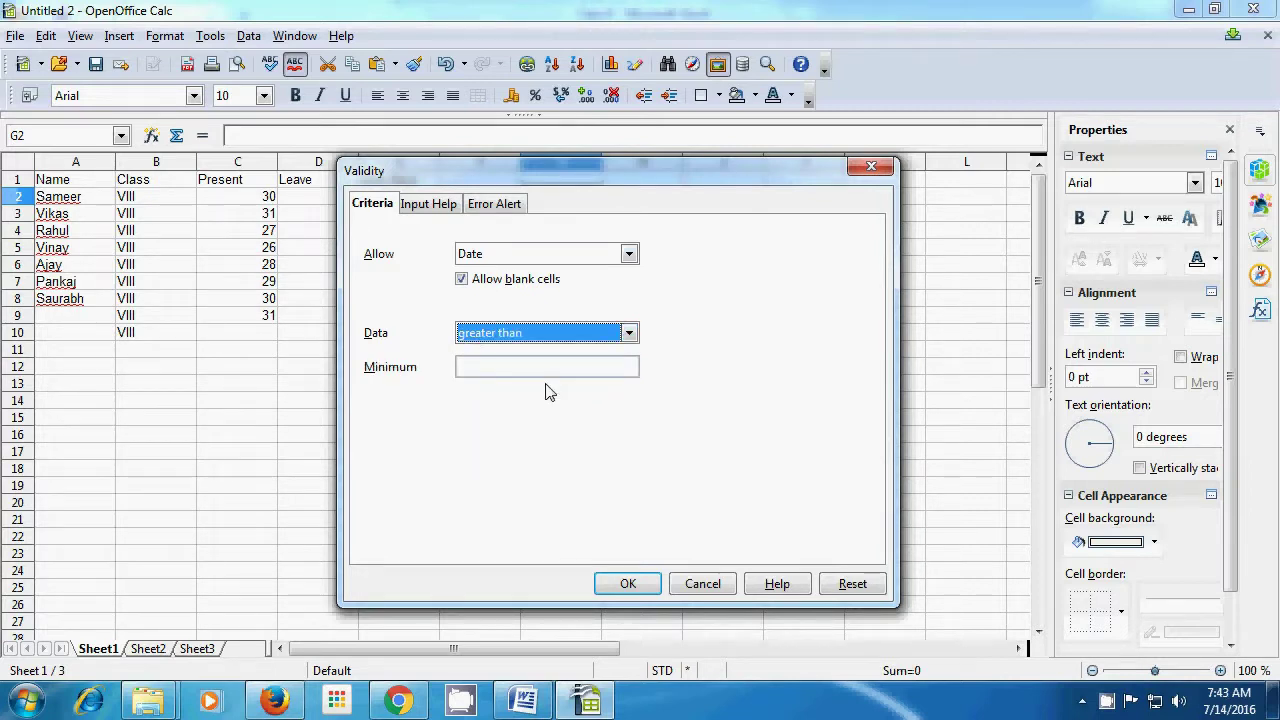
pyautogui.click(545, 368)
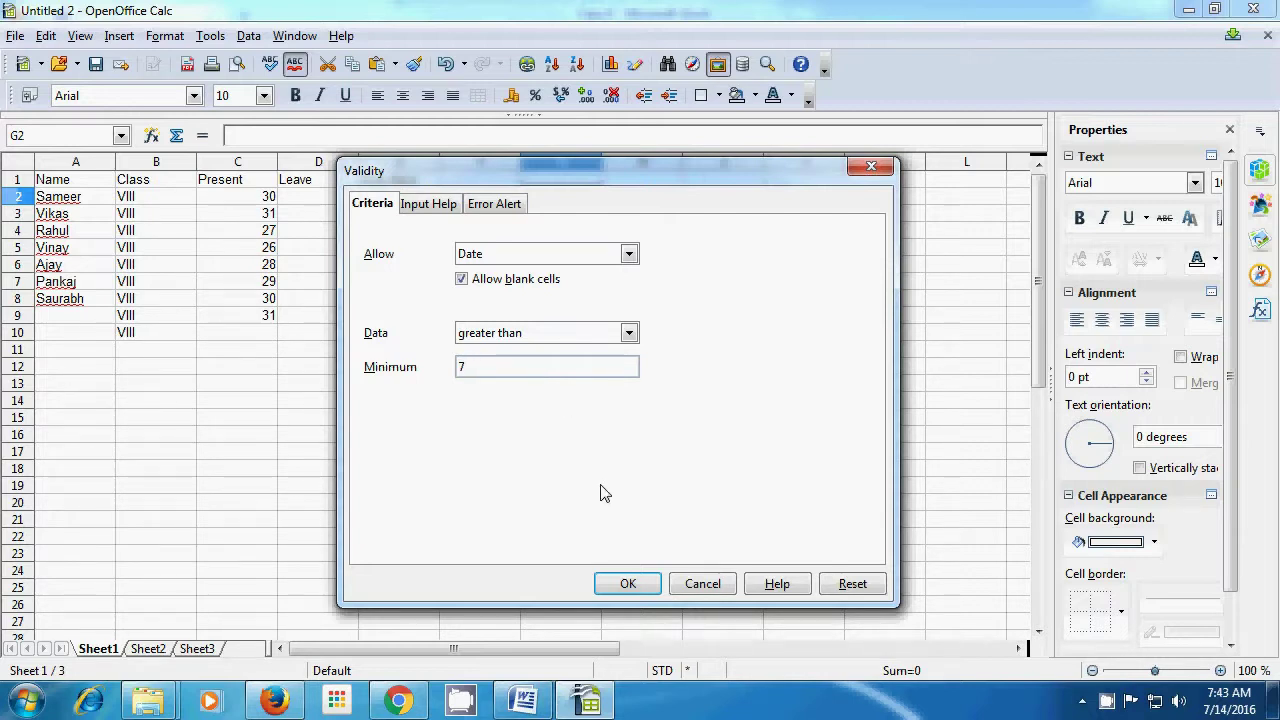
pyautogui.click(615, 585)
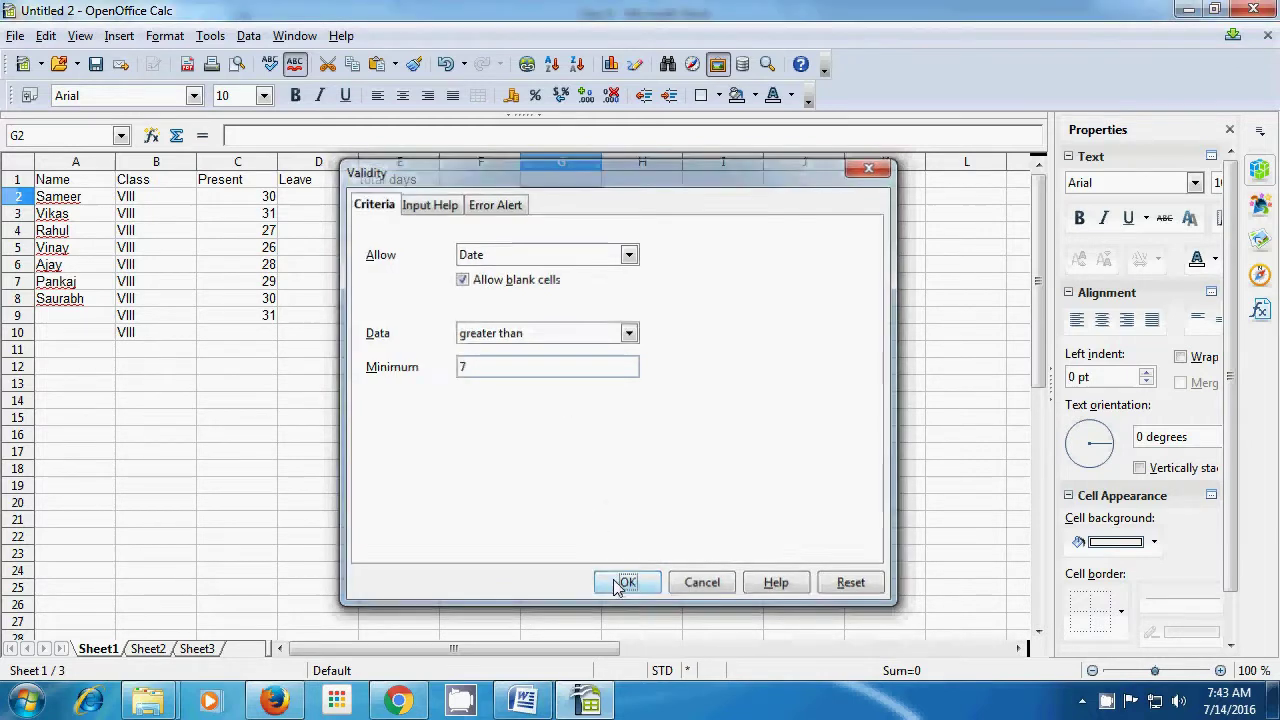
# Try to enter the values 6 and 7 in cell G2 to test its date rule, dismissing each alert
pyautogui.write('6')
pyautogui.press('Return')
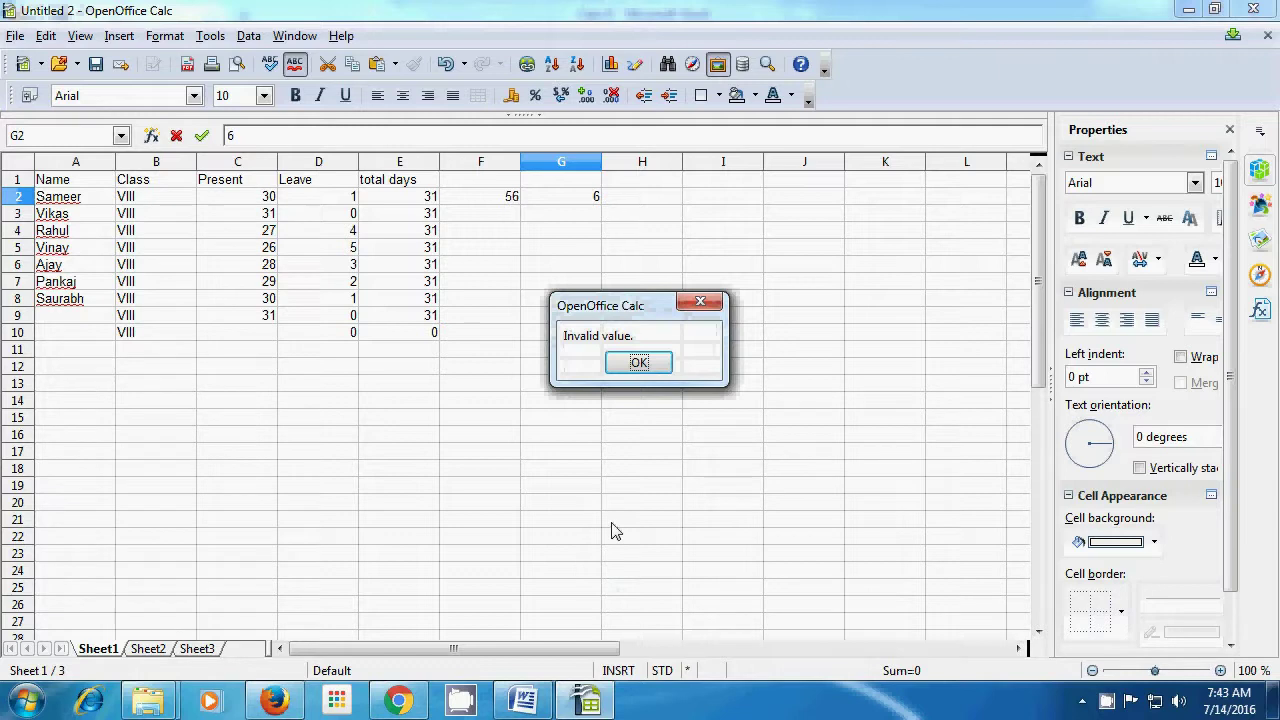
pyautogui.click(642, 366)
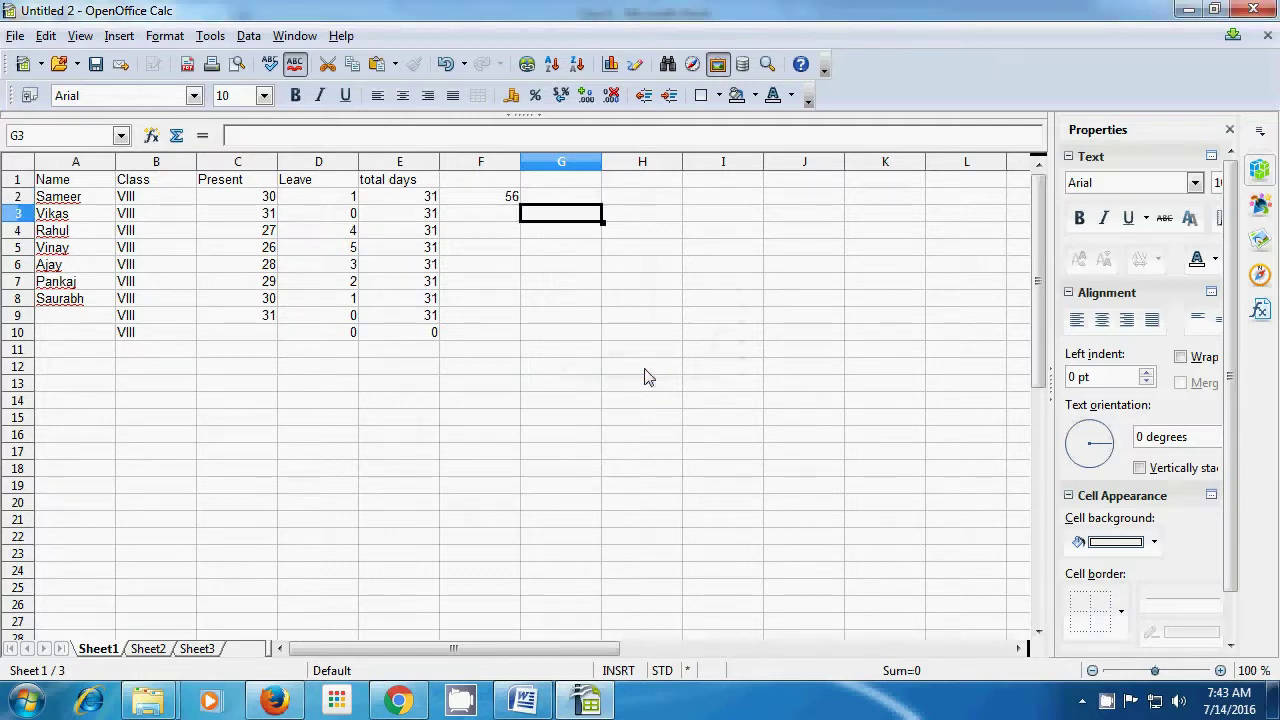
pyautogui.click(587, 201)
pyautogui.write('7')
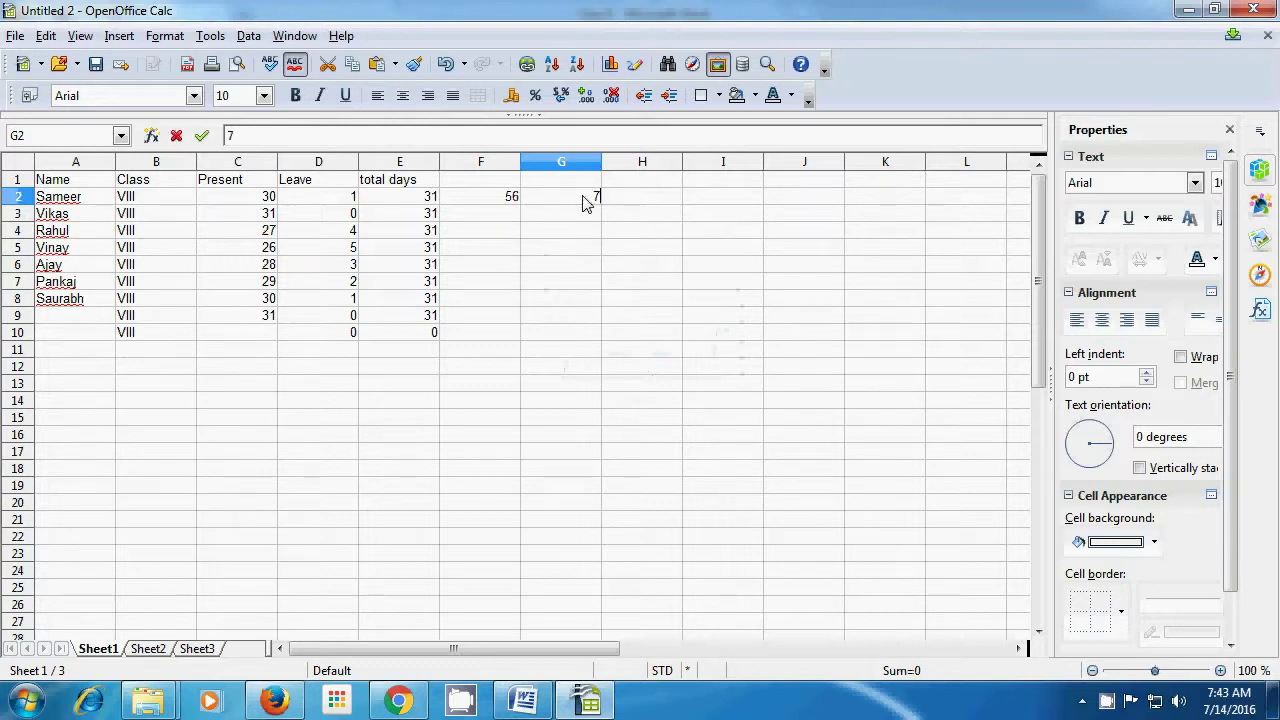
pyautogui.press('Return')
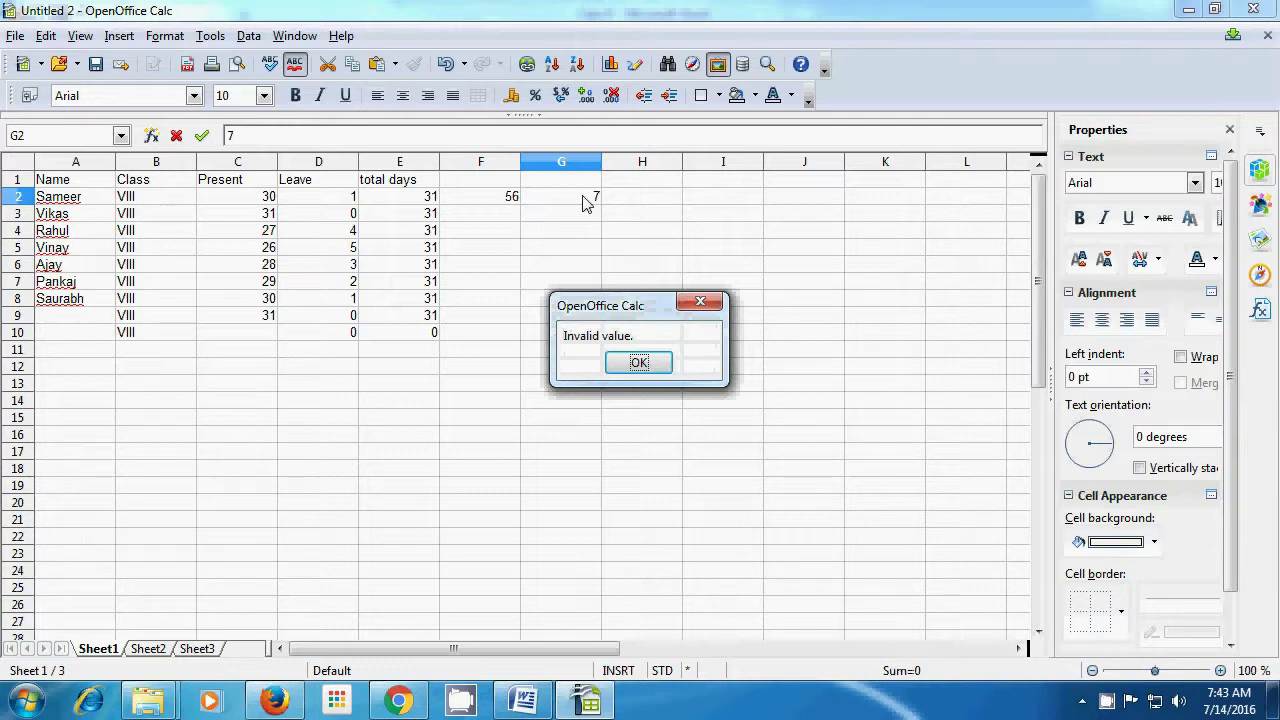
pyautogui.press('Return')
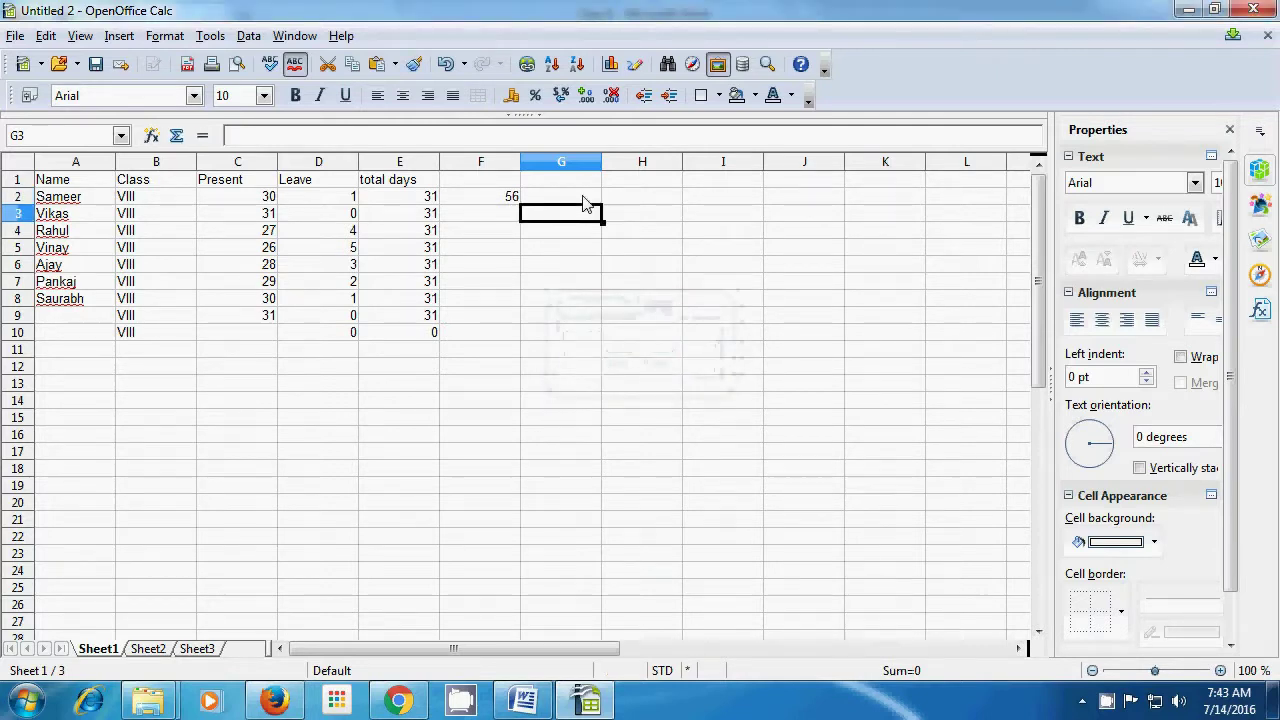
# Try to enter the time 12:10 in cell G2 and dismiss the alert
pyautogui.click(585, 200)
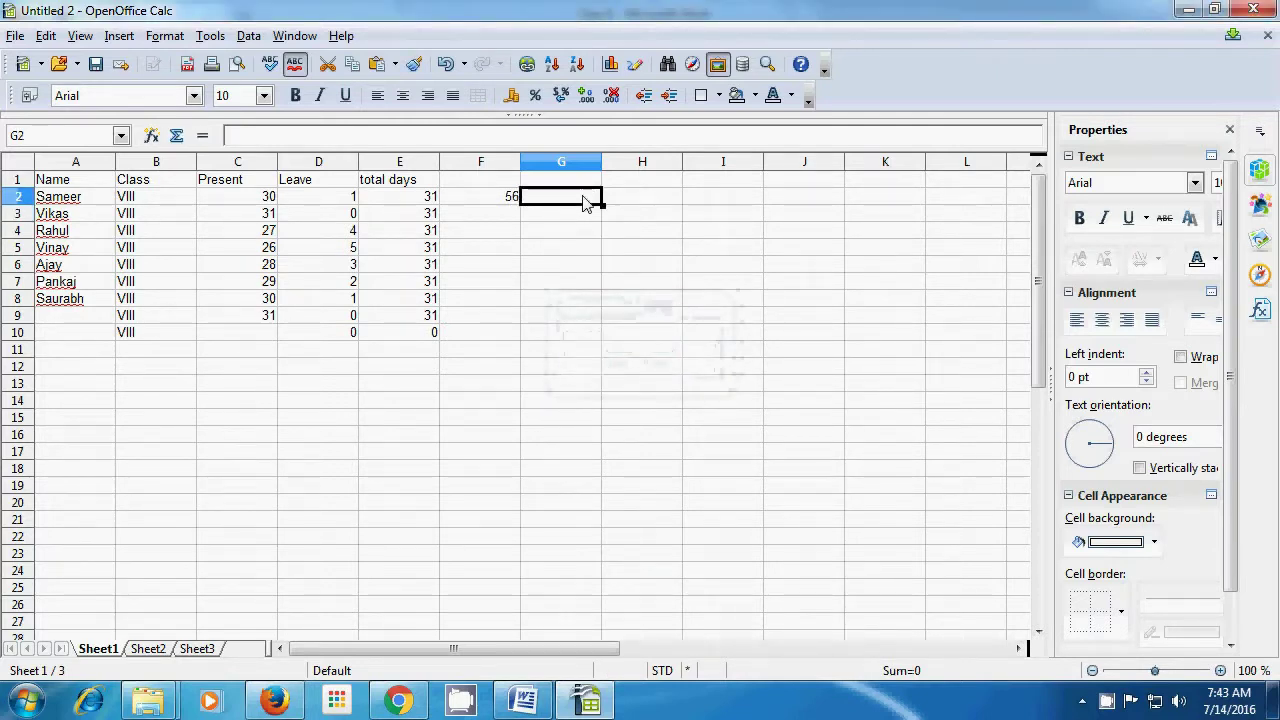
pyautogui.write('12')
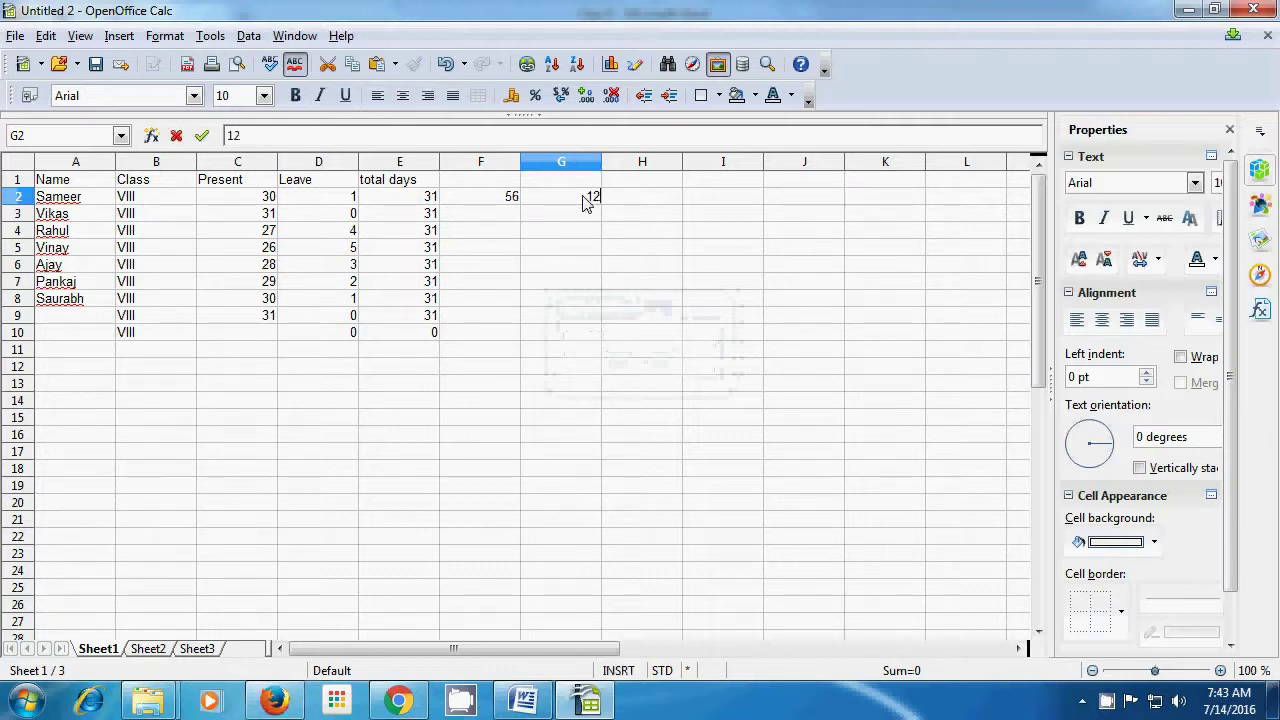
pyautogui.write(':')
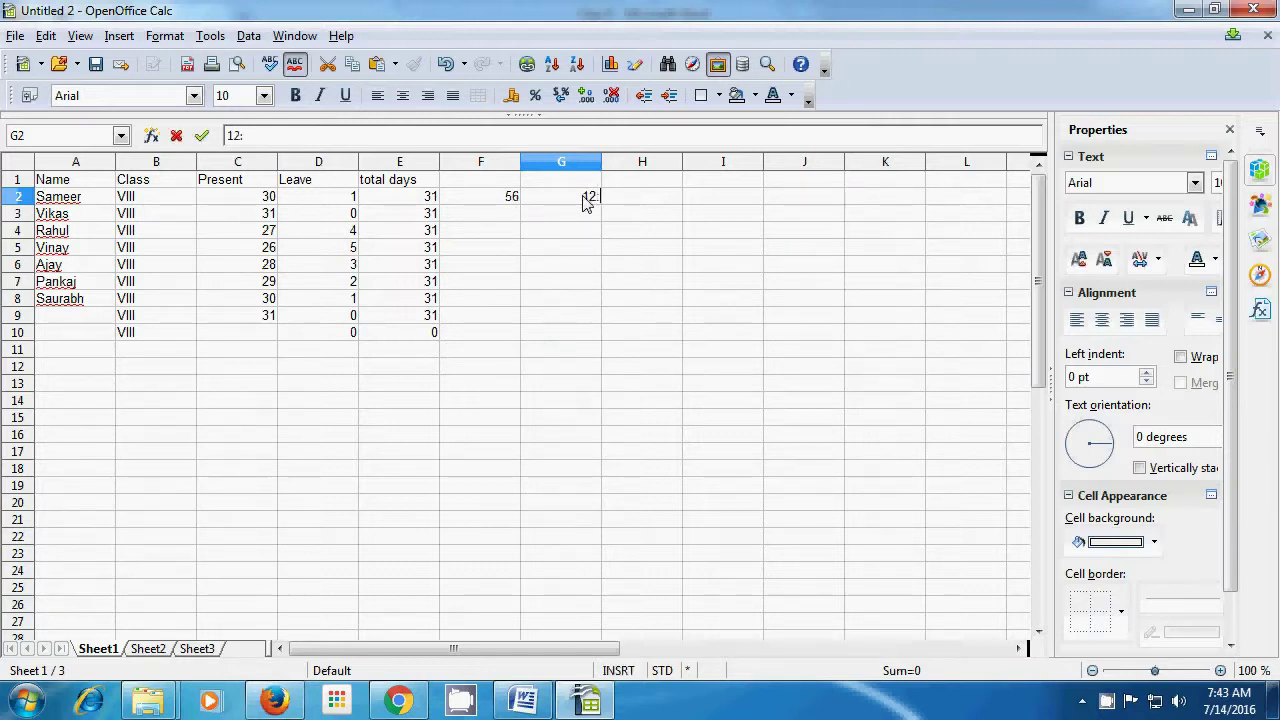
pyautogui.write('10')
pyautogui.press('Return')
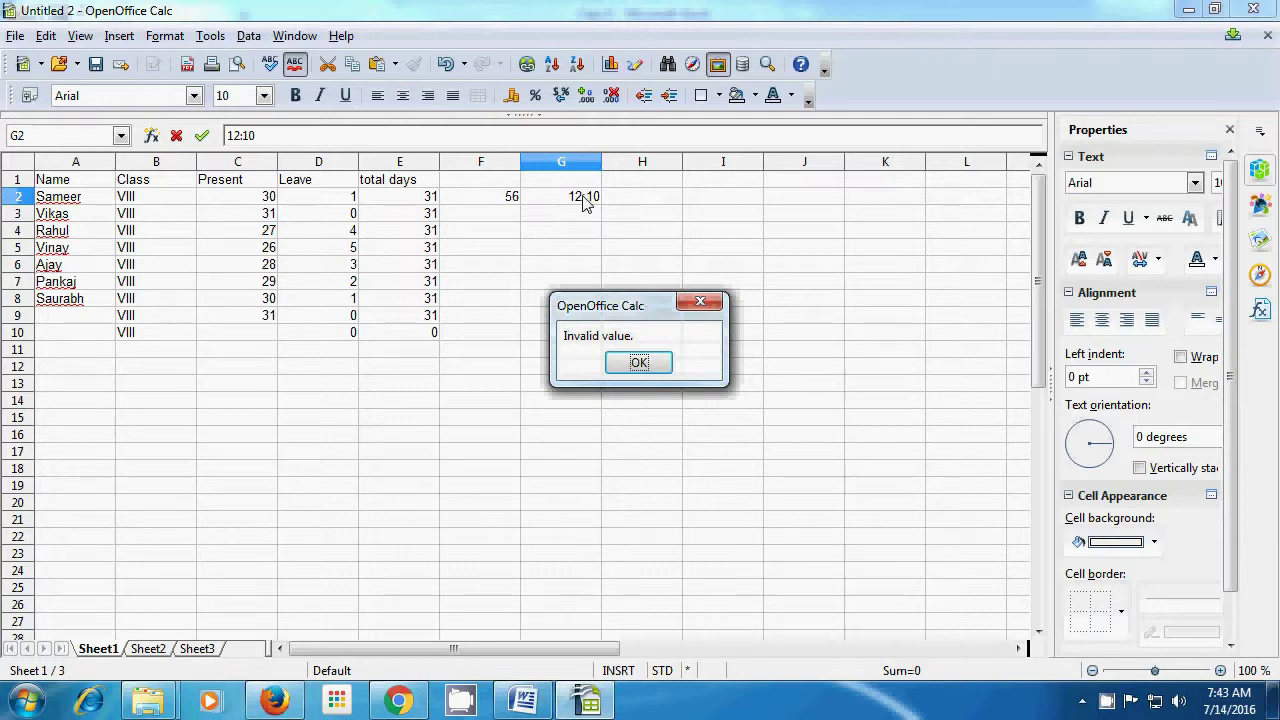
pyautogui.press('Return')
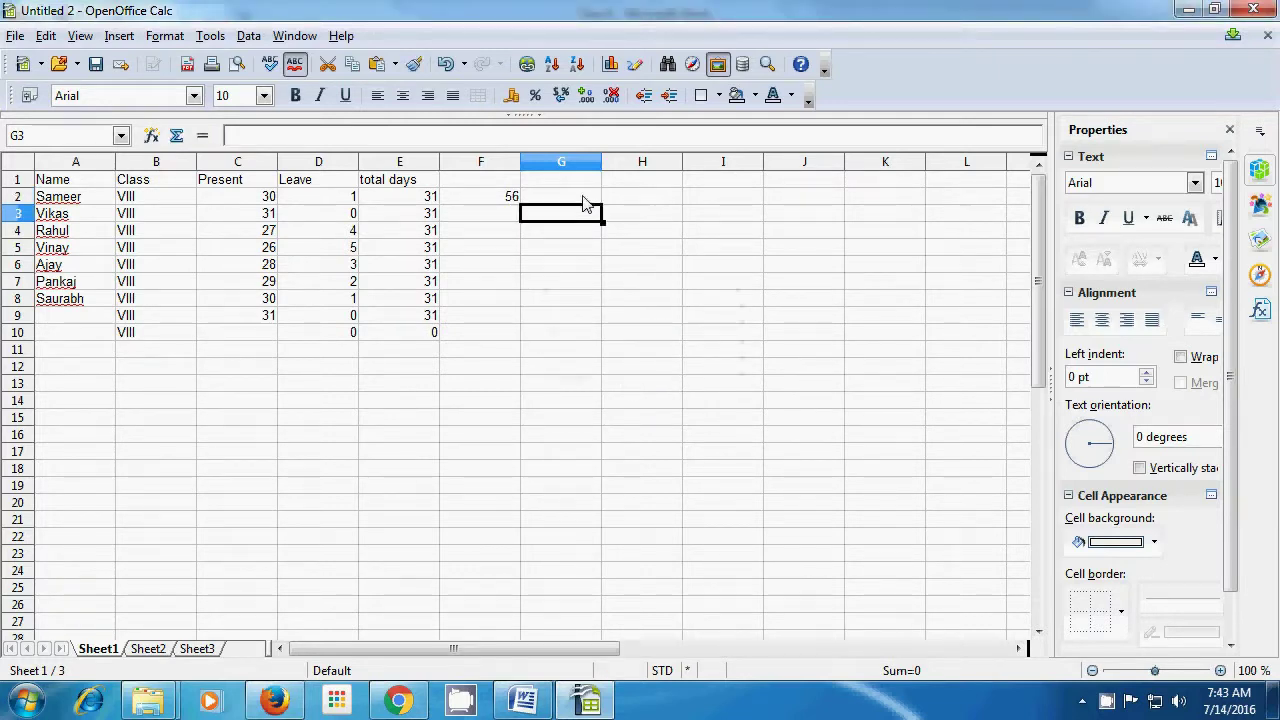
# Try to enter the text "date" in cell G2, dismiss the alert and select cell H2
pyautogui.click(585, 200)
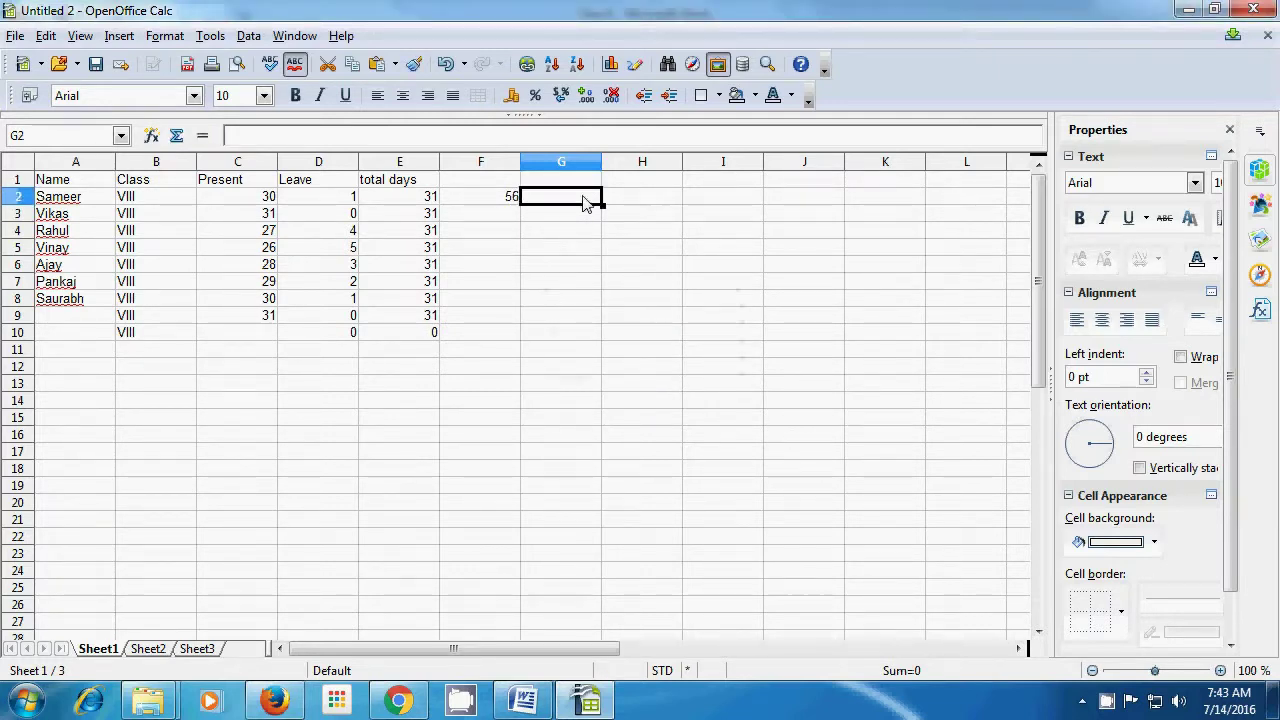
pyautogui.write('date')
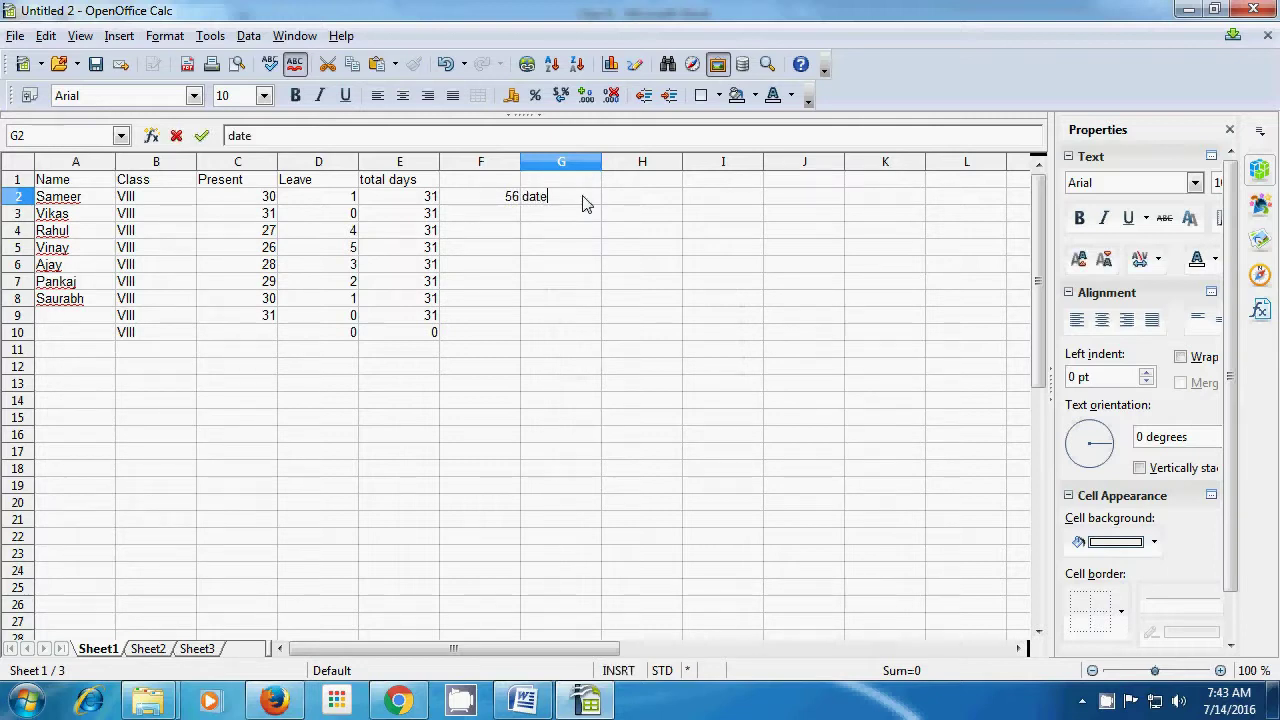
pyautogui.press('Return')
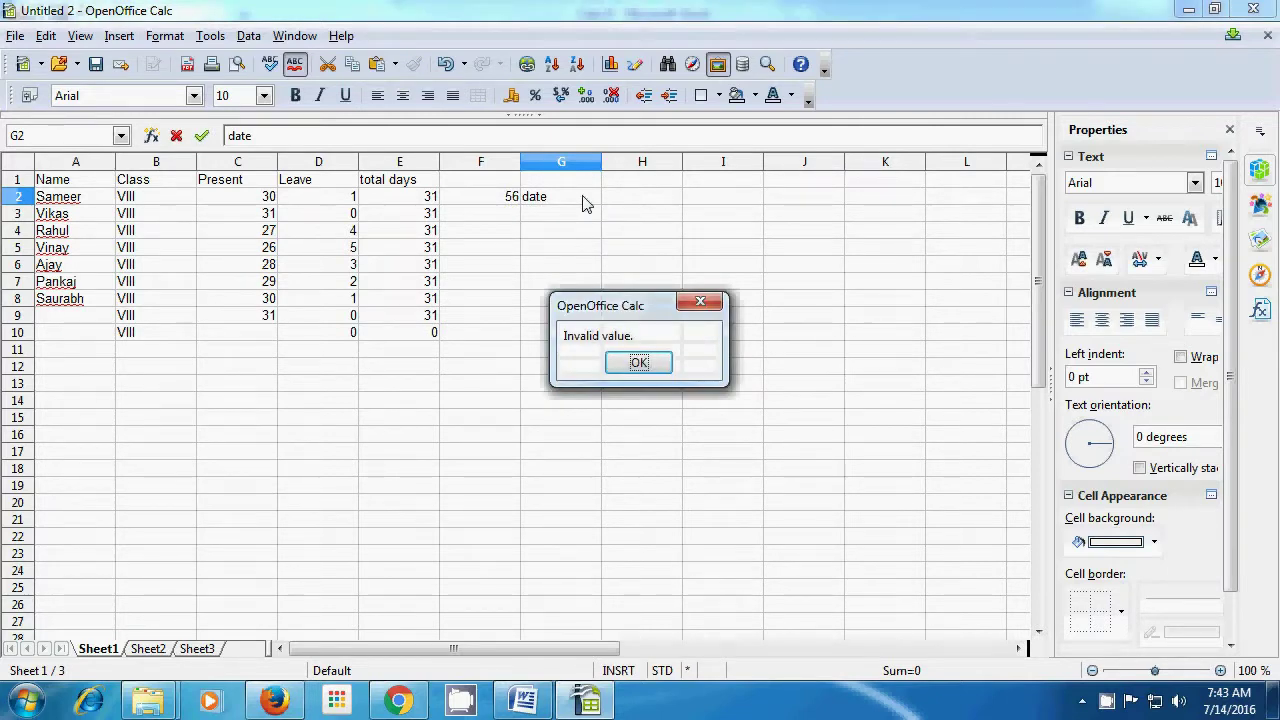
pyautogui.click(639, 364)
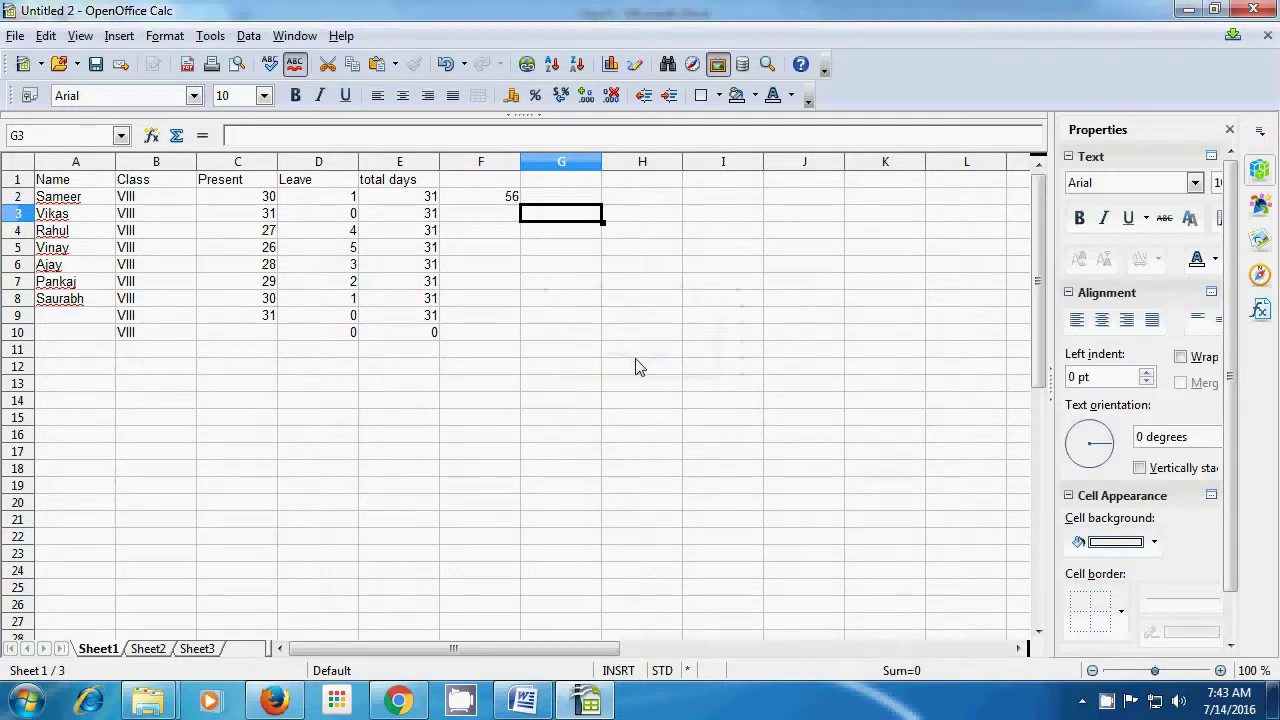
pyautogui.click(622, 196)
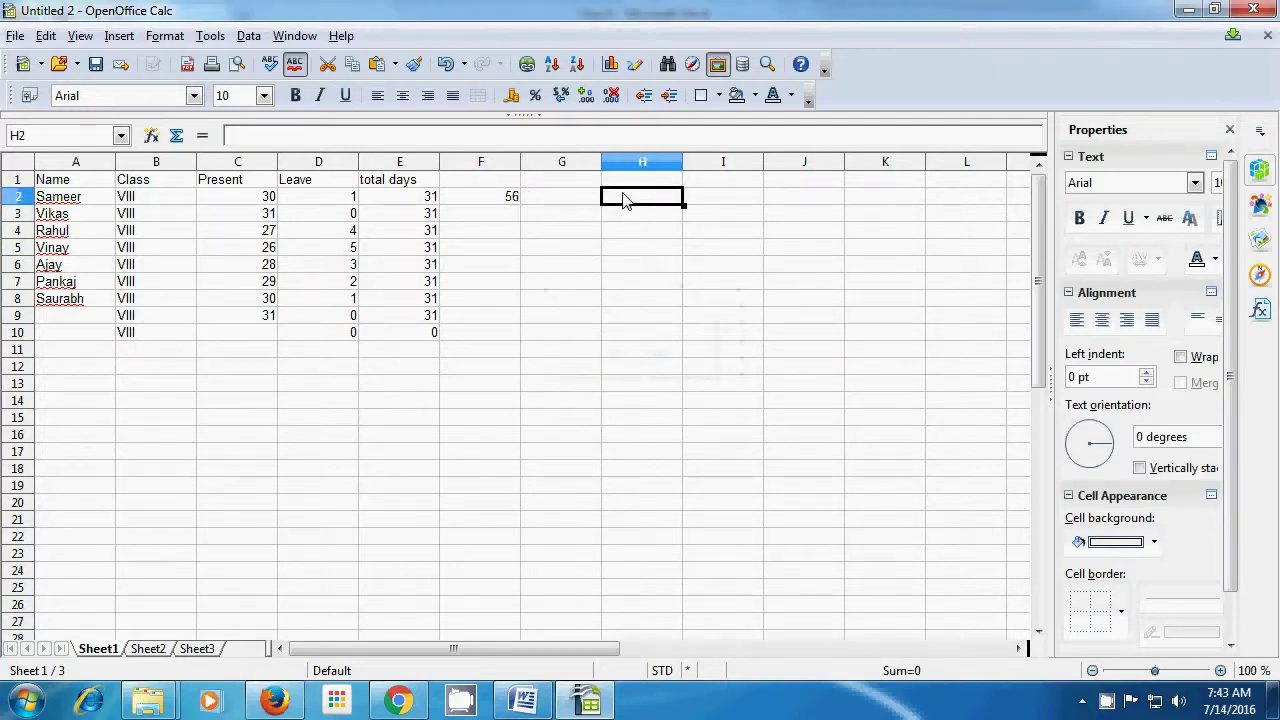
# Set cell H2's validity rule to allow a list, showing a selection list with entries sorted ascending
pyautogui.click(250, 38)
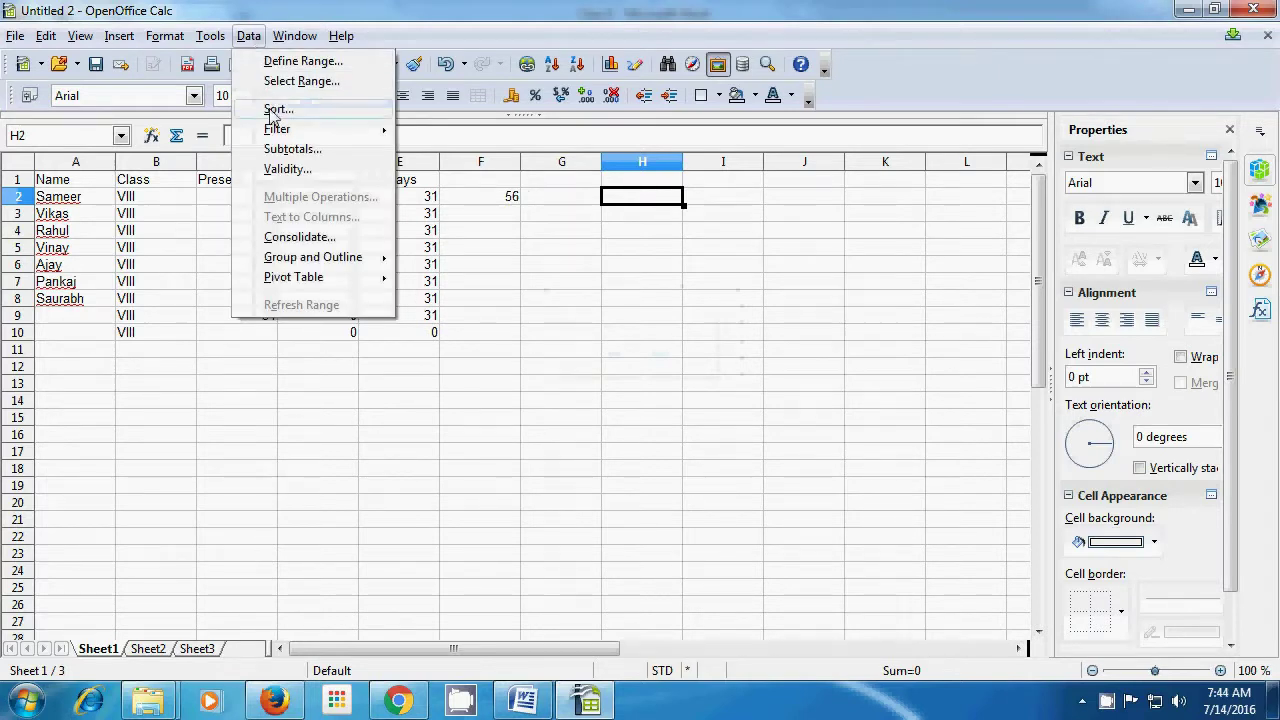
pyautogui.click(288, 170)
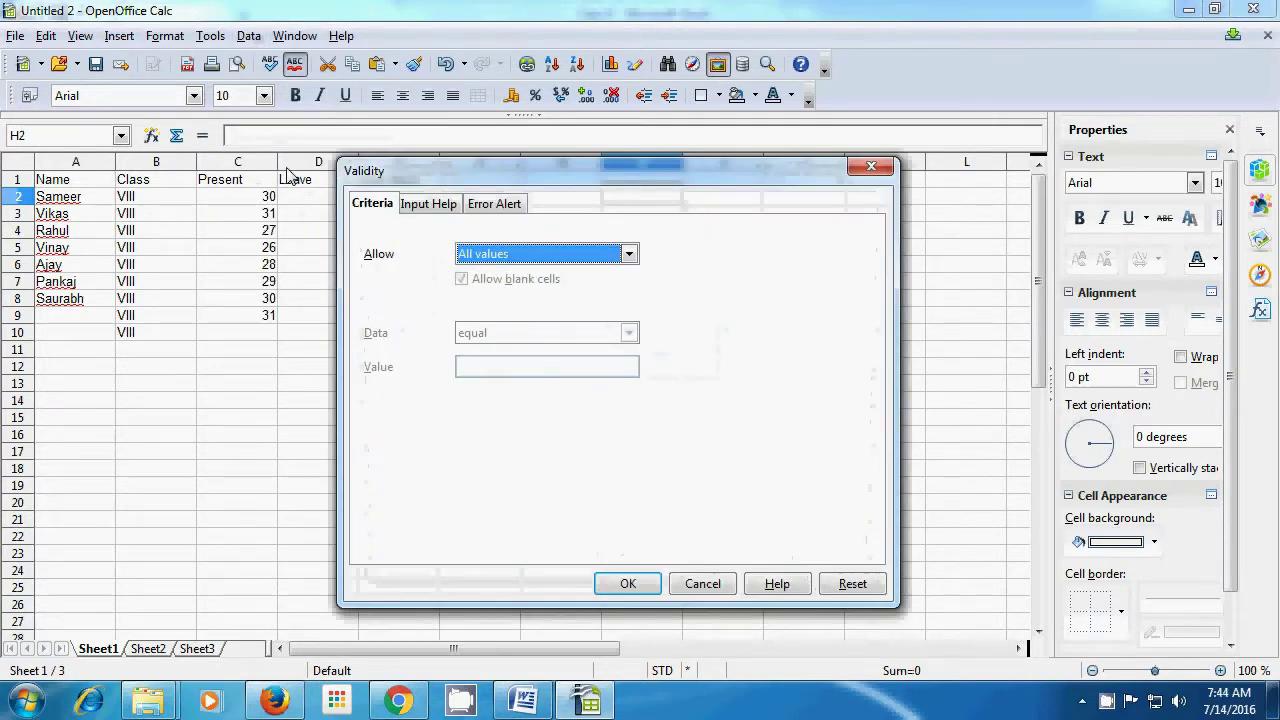
pyautogui.click(628, 255)
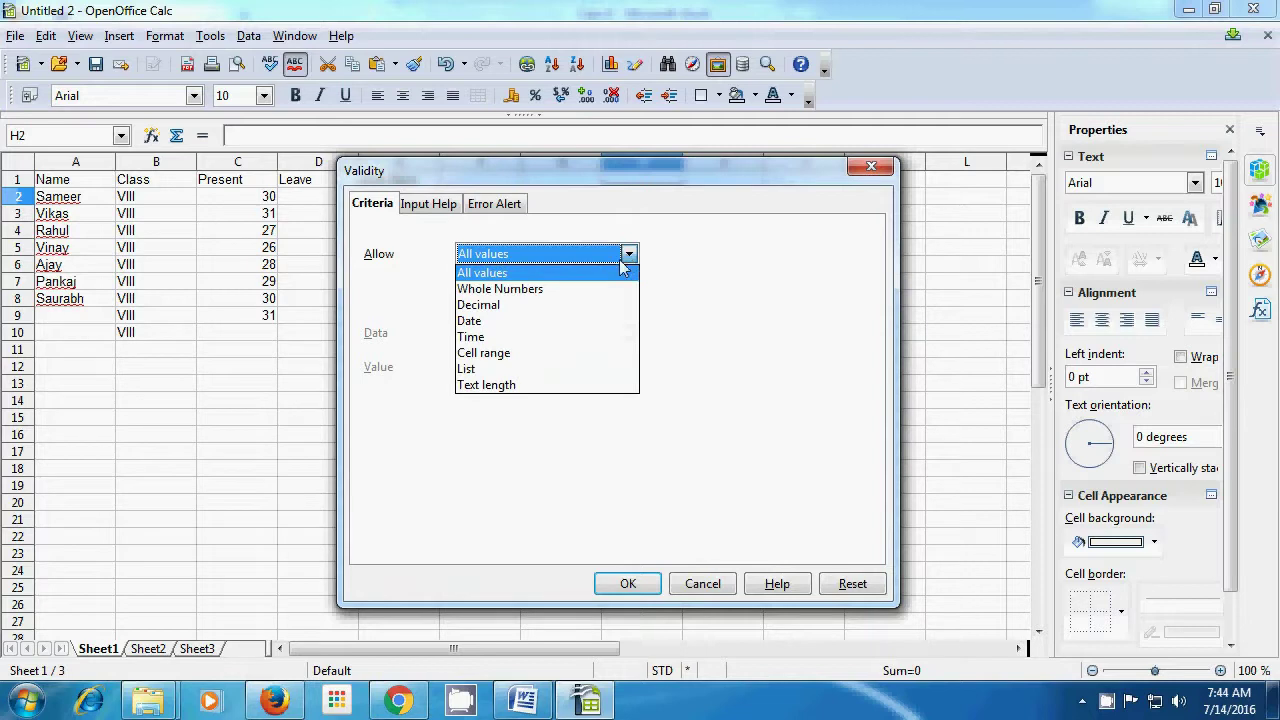
pyautogui.click(503, 370)
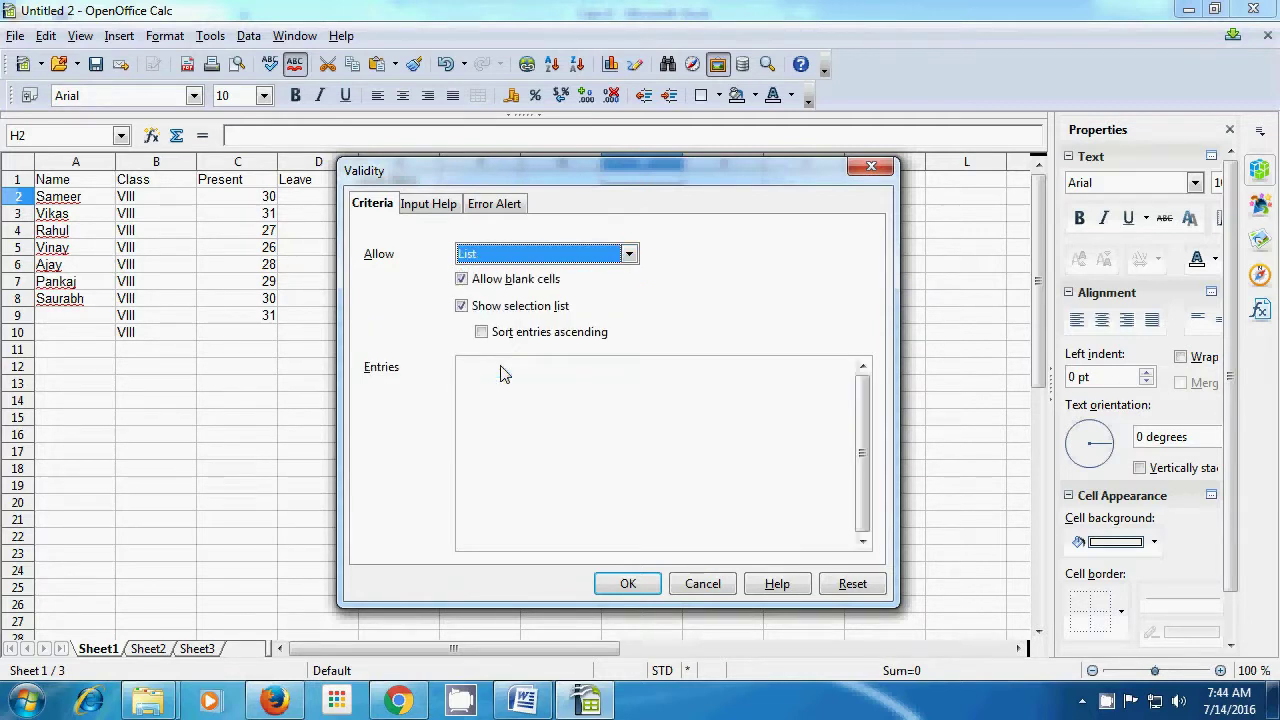
pyautogui.click(504, 373)
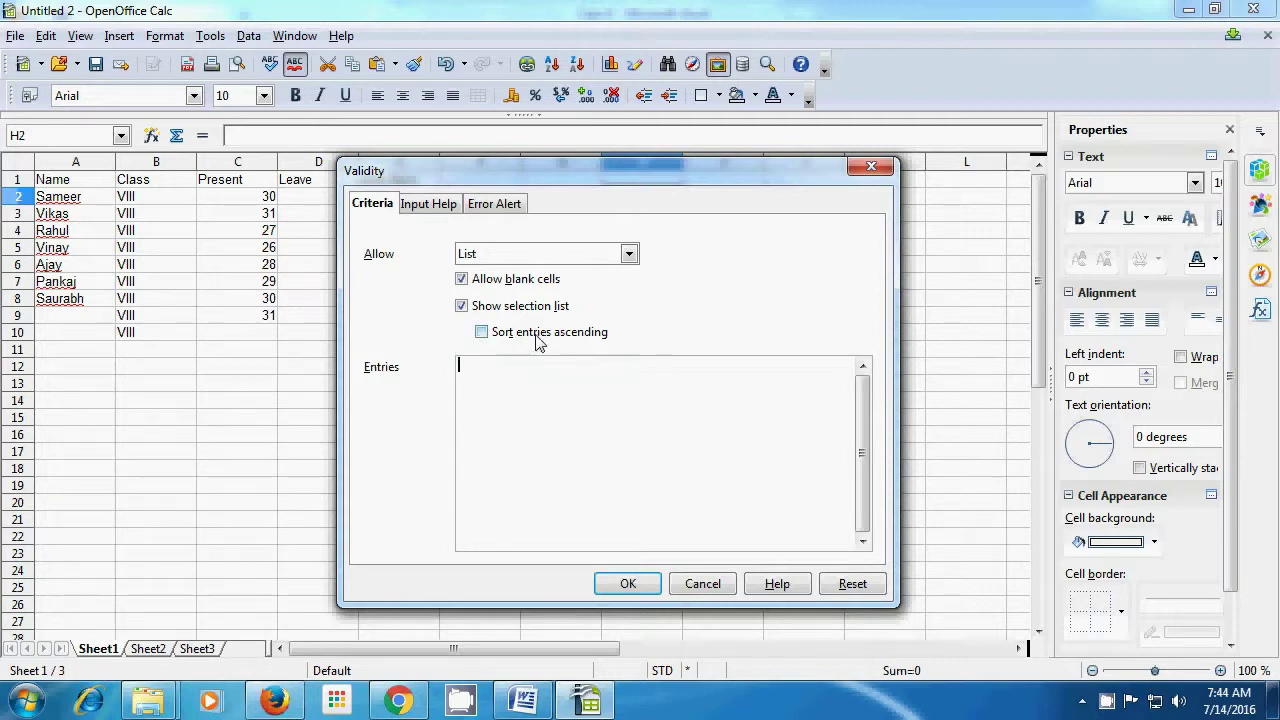
pyautogui.click(482, 332)
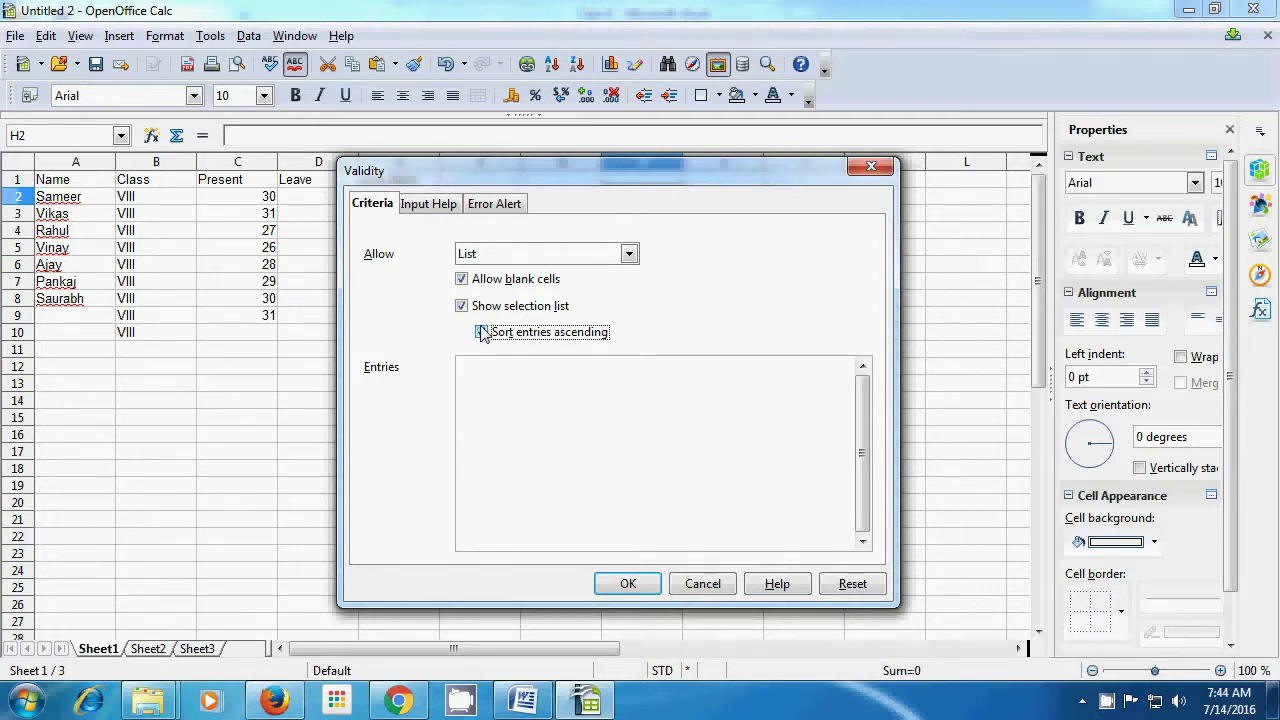
# Enter jan, feb, aprl, may, june and july as separate entries of the validity list
pyautogui.click(484, 371)
pyautogui.write('jan')
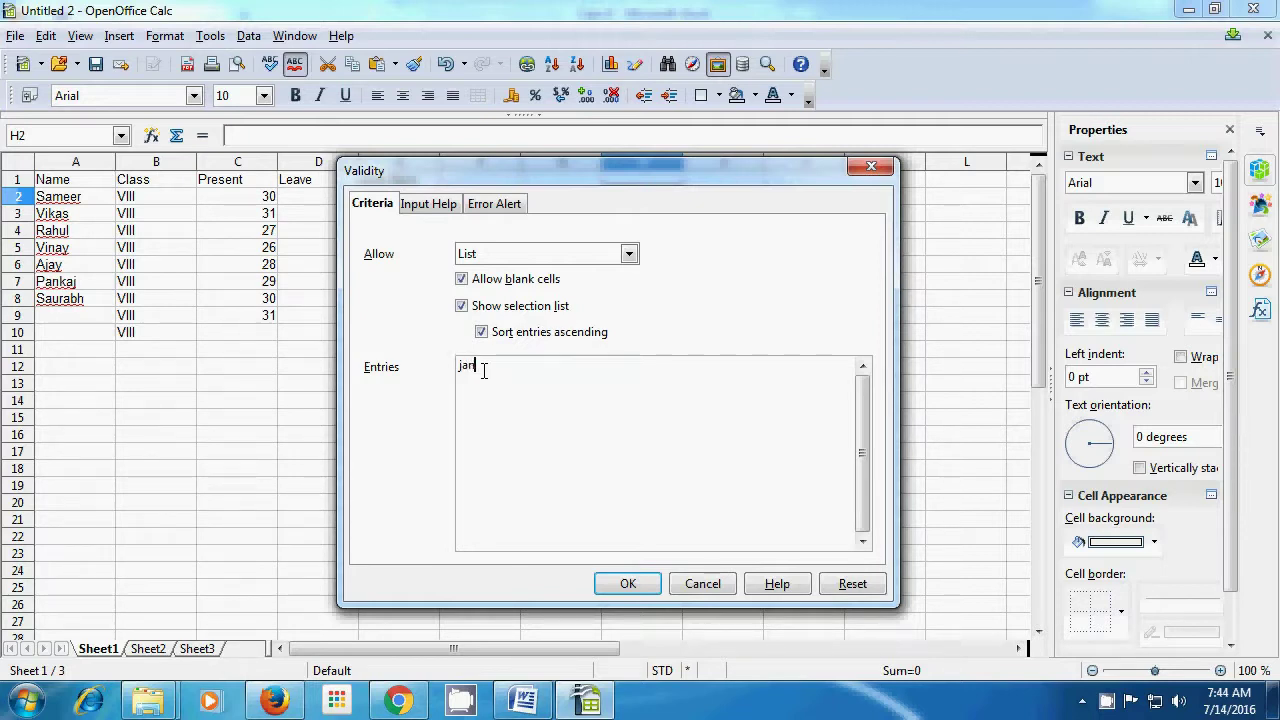
pyautogui.press('Return')
pyautogui.write('feb')
pyautogui.press('Return')
pyautogui.write('aprl')
pyautogui.press('Return')
pyautogui.write('may')
pyautogui.press('Return')
pyautogui.write('june')
pyautogui.press('Return')
pyautogui.write('july')
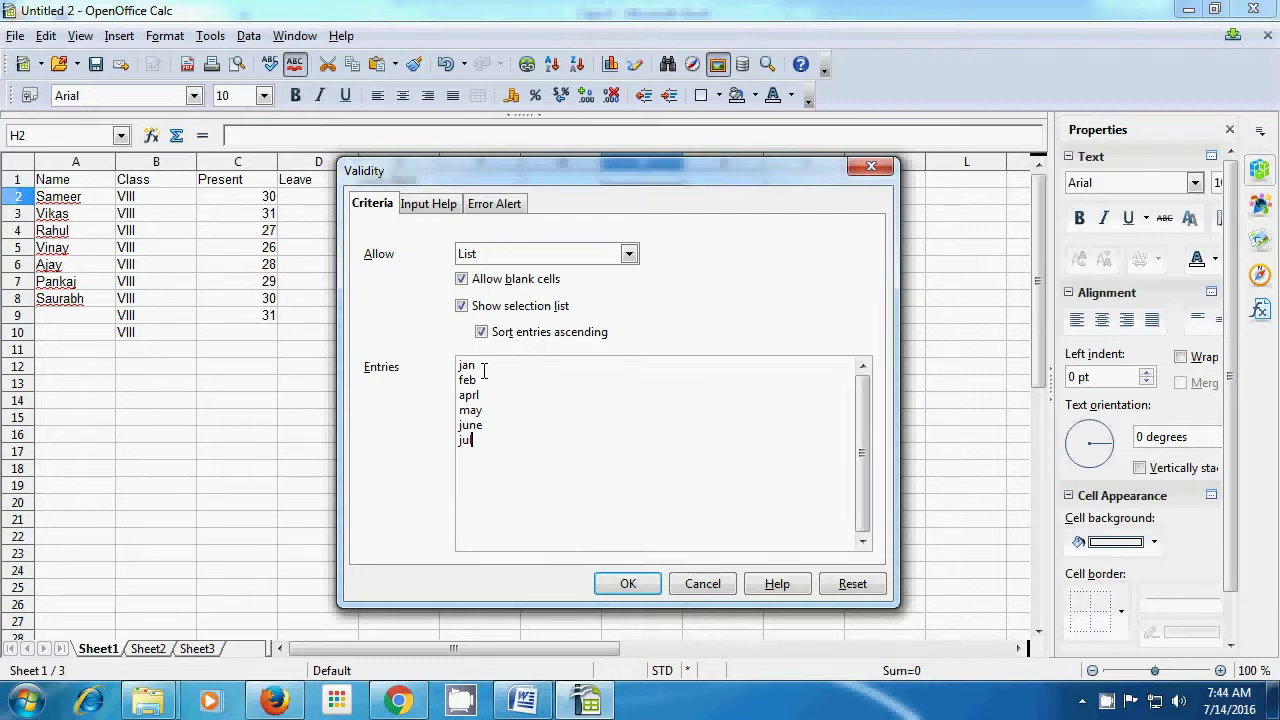
# Add aug, sep, oct, nov and dec to the validity list entries and apply the rule to cell H2
pyautogui.press('Return')
pyautogui.write('aug')
pyautogui.press('Return')
pyautogui.write('sep au')
pyautogui.press('BackSpace')
pyautogui.press('BackSpace')
pyautogui.write('oct')
pyautogui.press('Return')
pyautogui.write('nov')
pyautogui.press('Return')
pyautogui.write('dec')
pyautogui.click(609, 589)
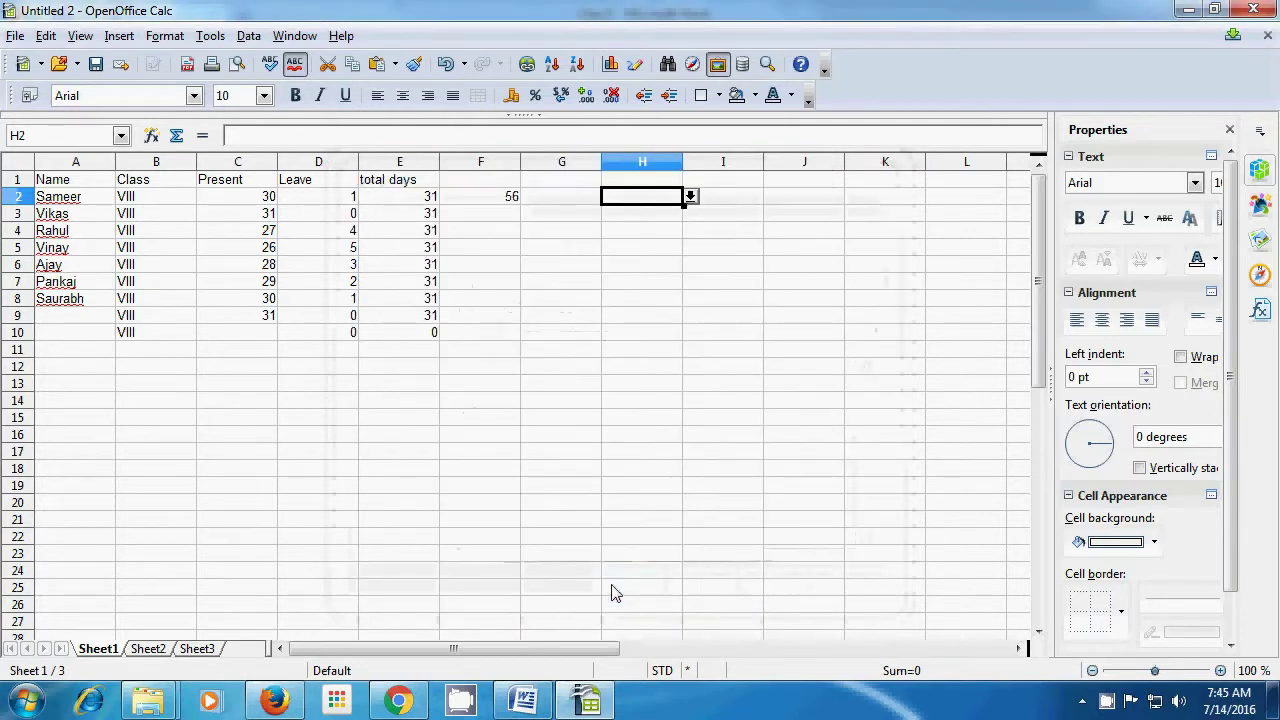
# Enter the value 12 in cell H2 to test its list rule
pyautogui.doubleClick(638, 200)
pyautogui.write('12')
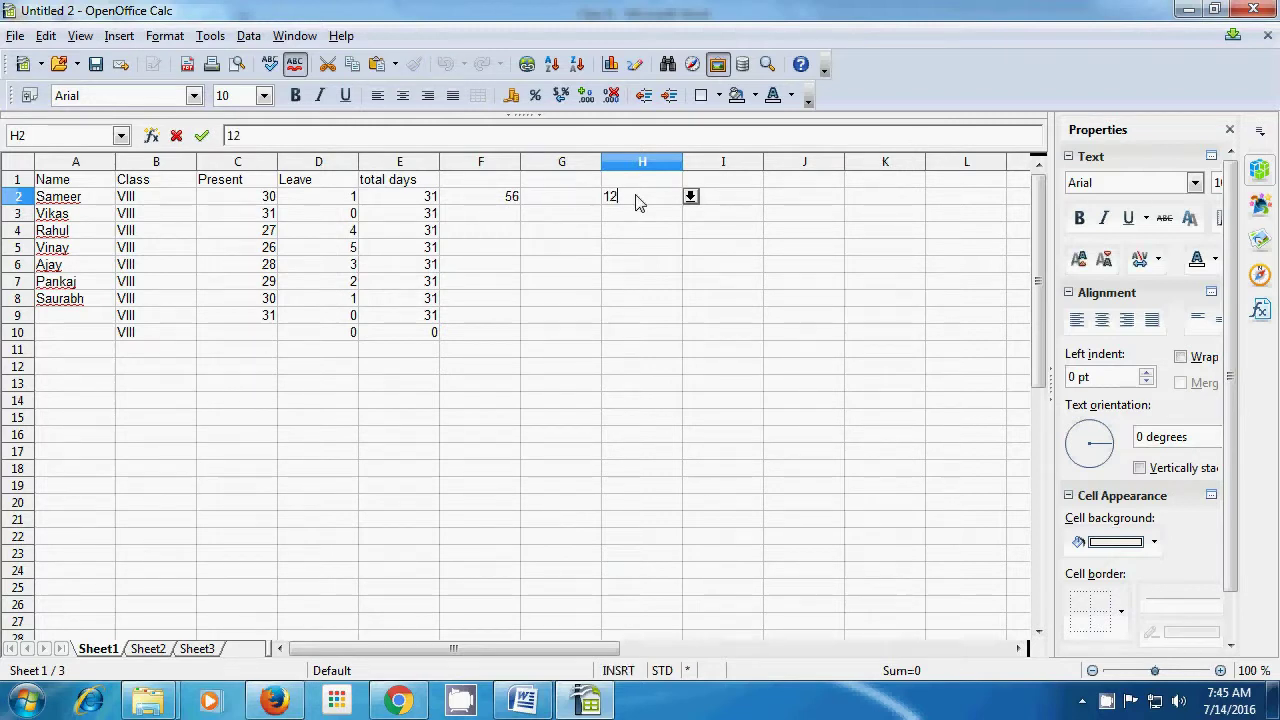
pyautogui.press('Return')
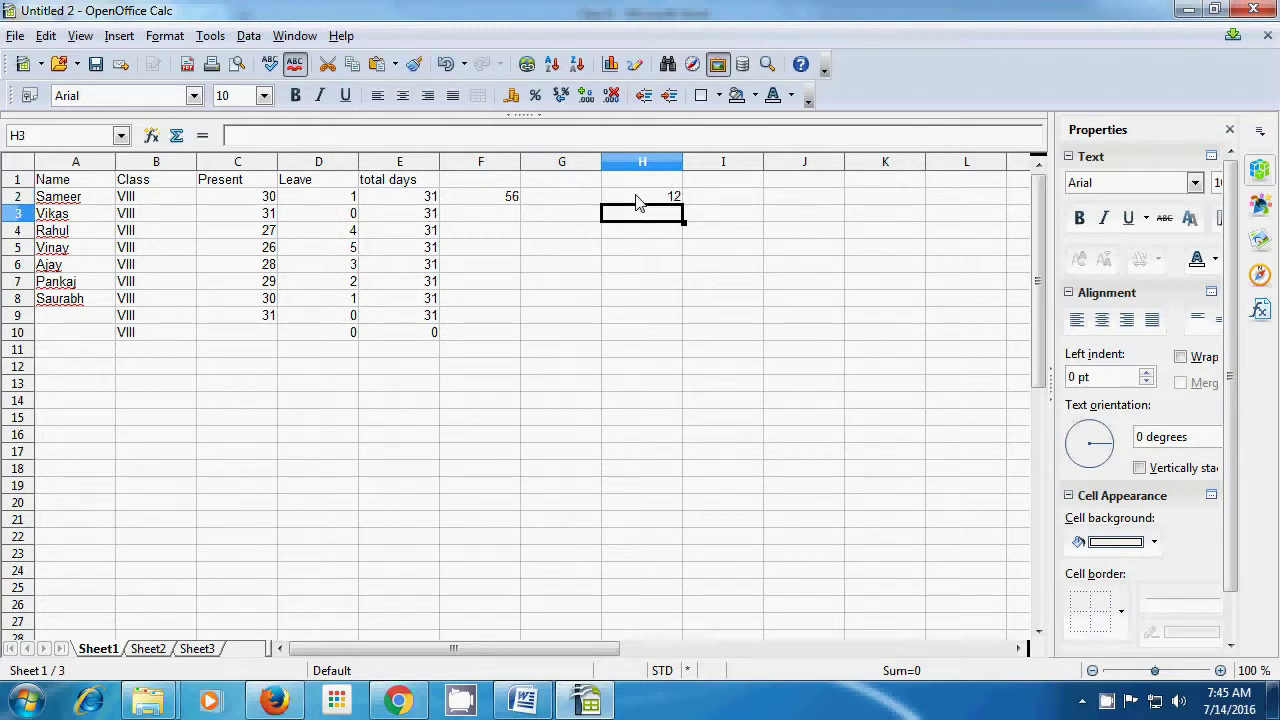
# Choose aug, sep and finally july from the selection list of cell H2, and leave the cell
pyautogui.click(640, 199)
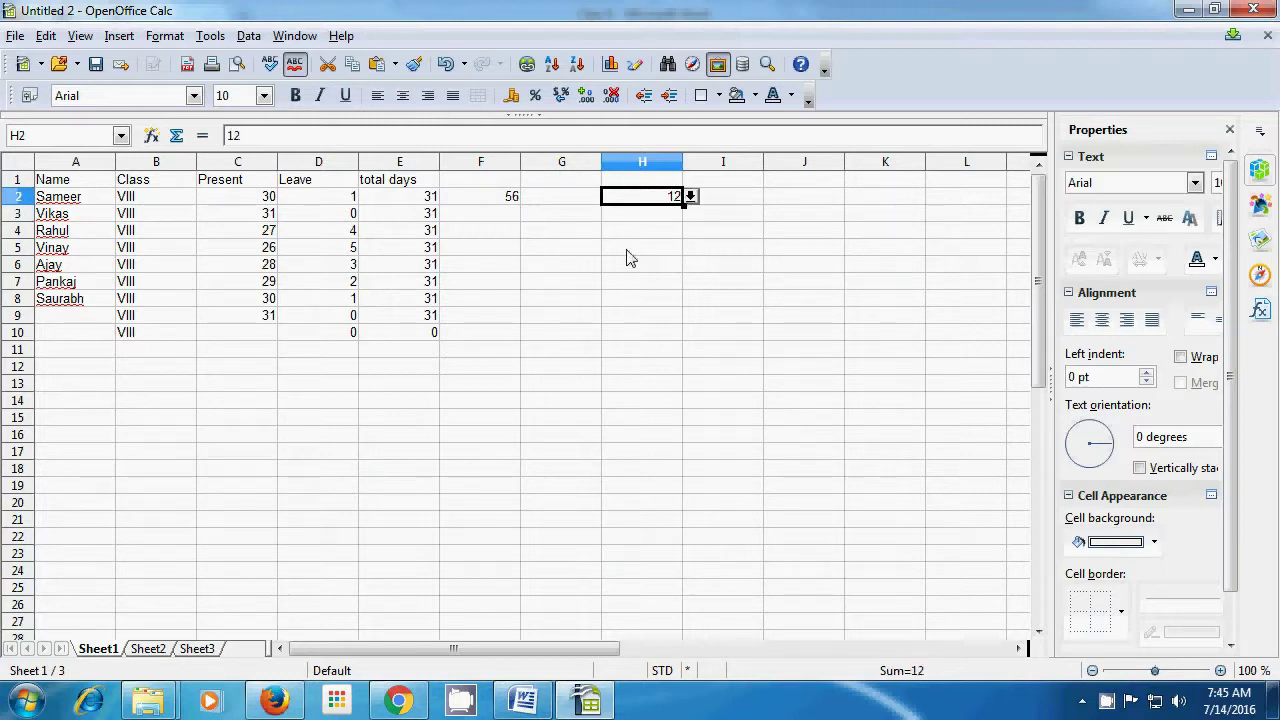
pyautogui.click(690, 197)
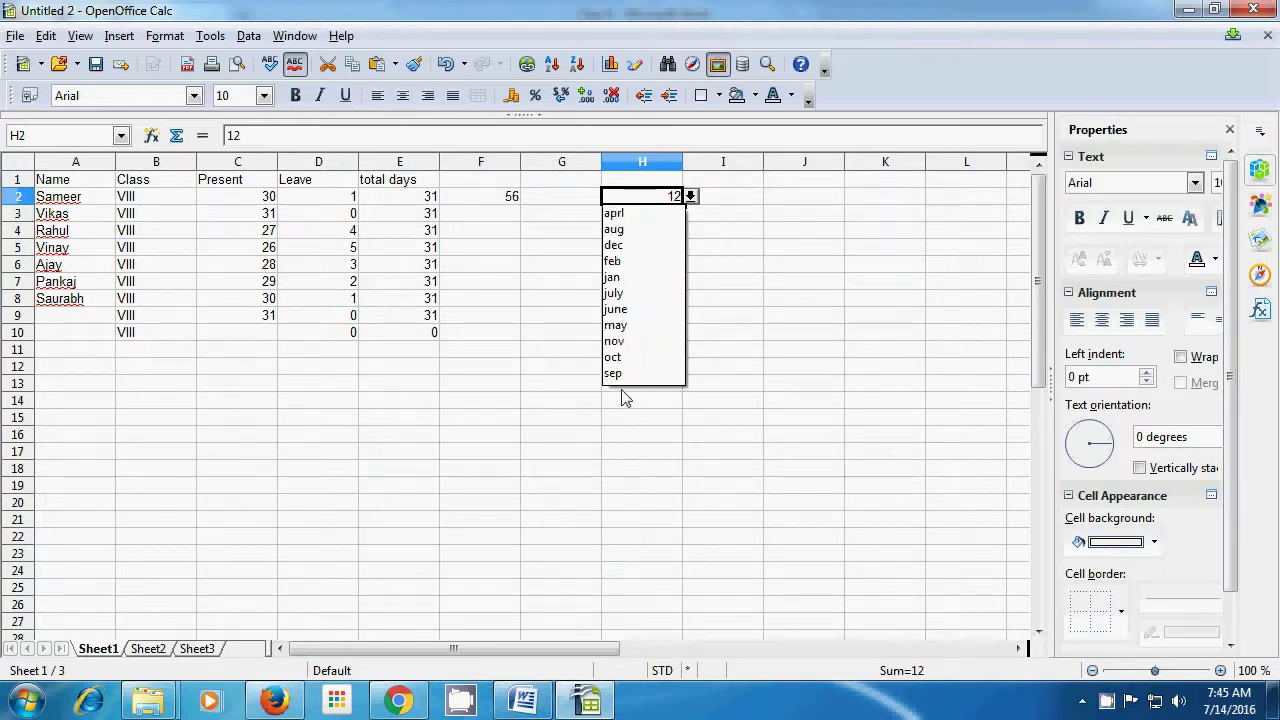
pyautogui.click(614, 230)
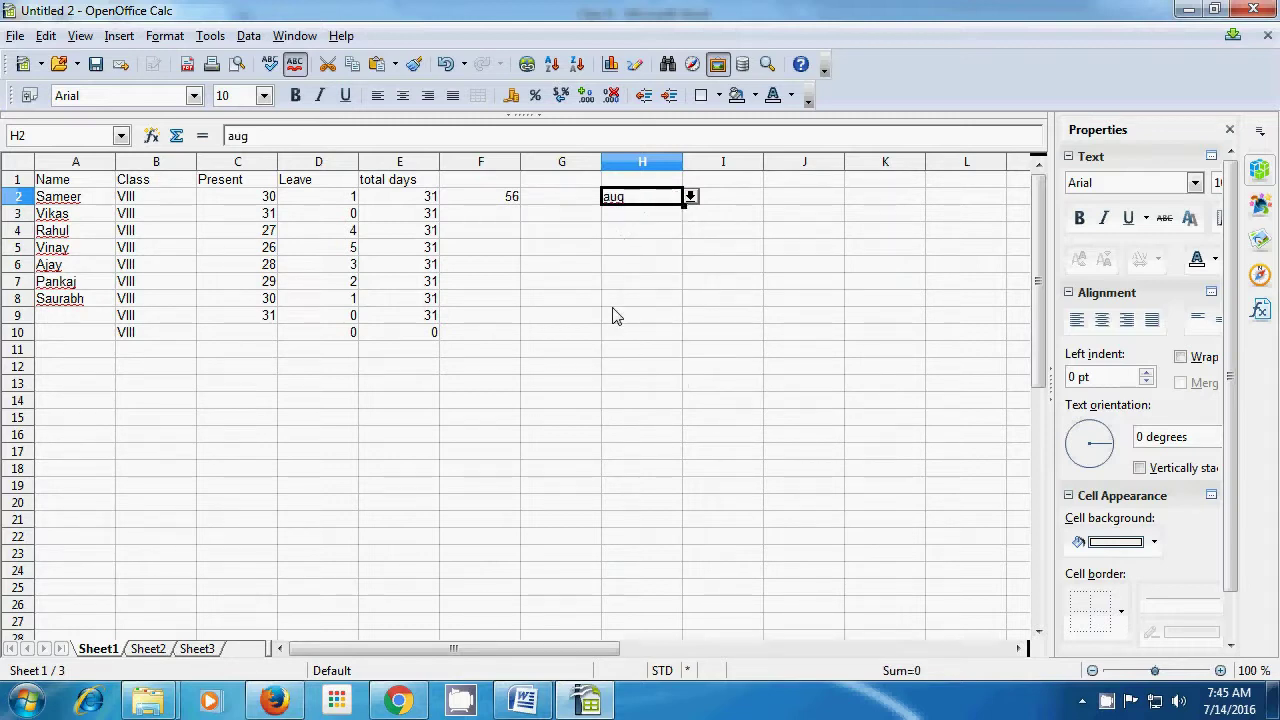
pyautogui.click(690, 197)
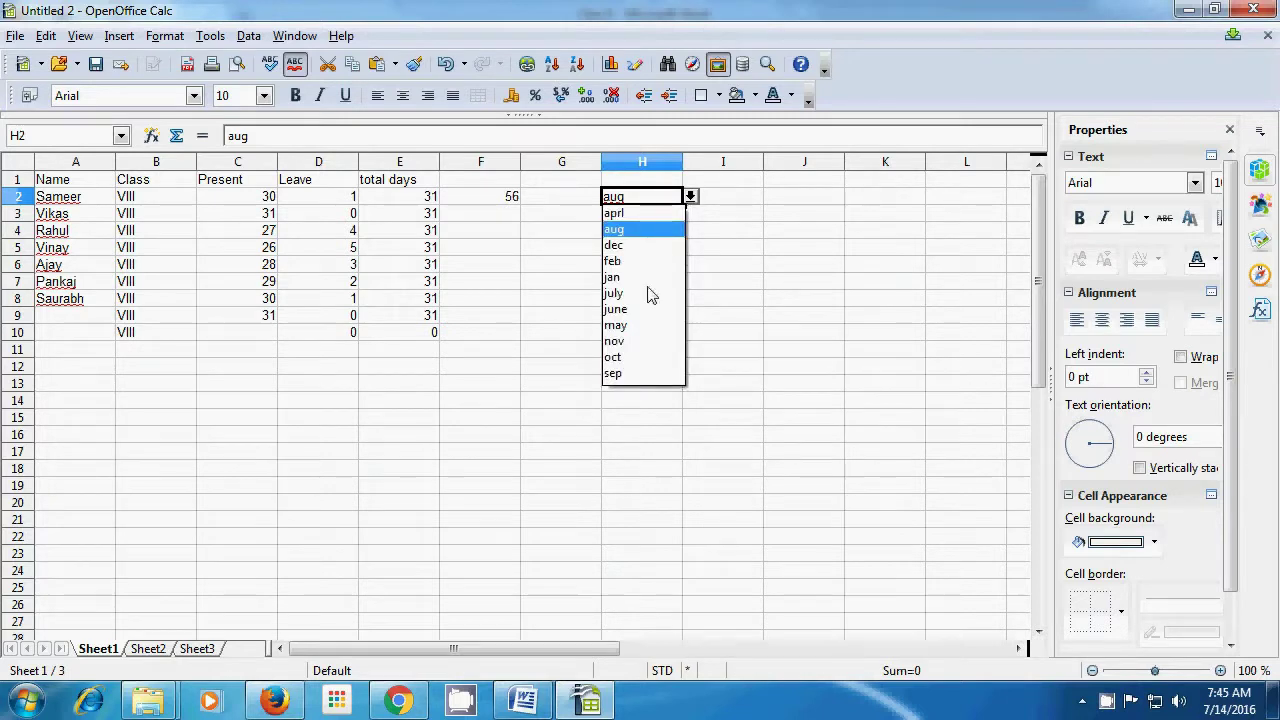
pyautogui.click(617, 375)
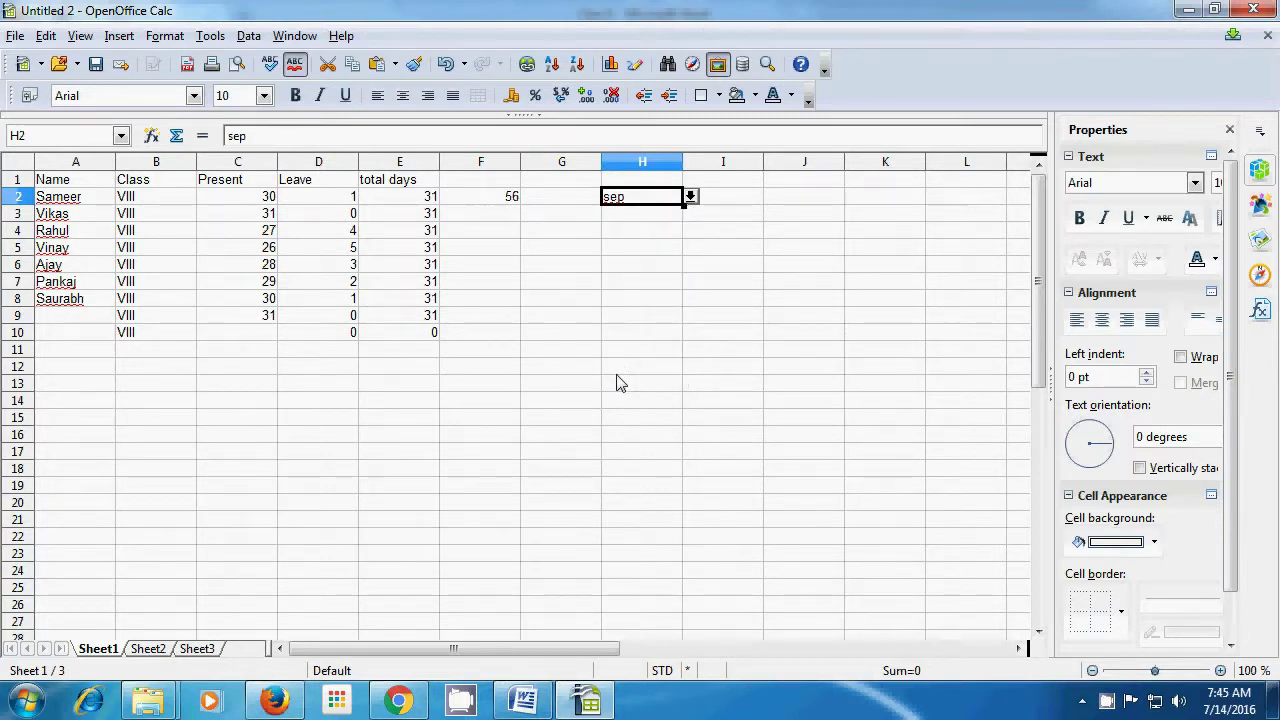
pyautogui.click(690, 197)
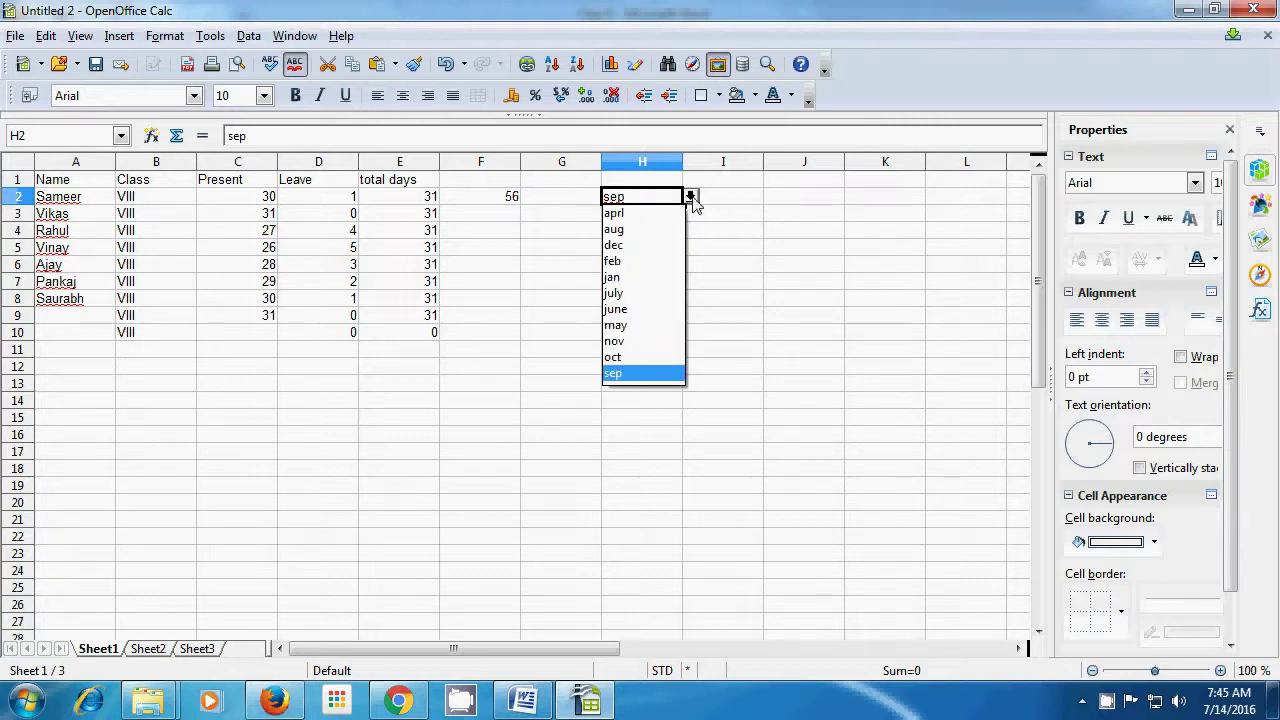
pyautogui.click(620, 295)
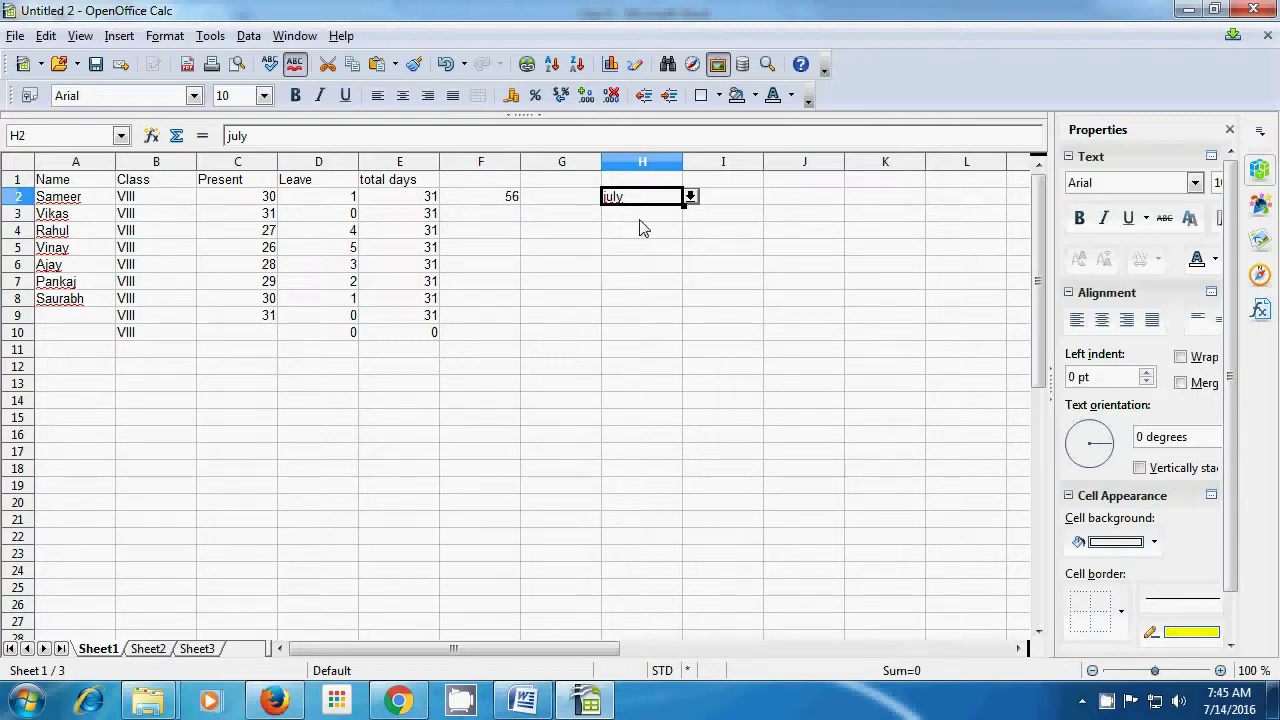
pyautogui.click(610, 371)
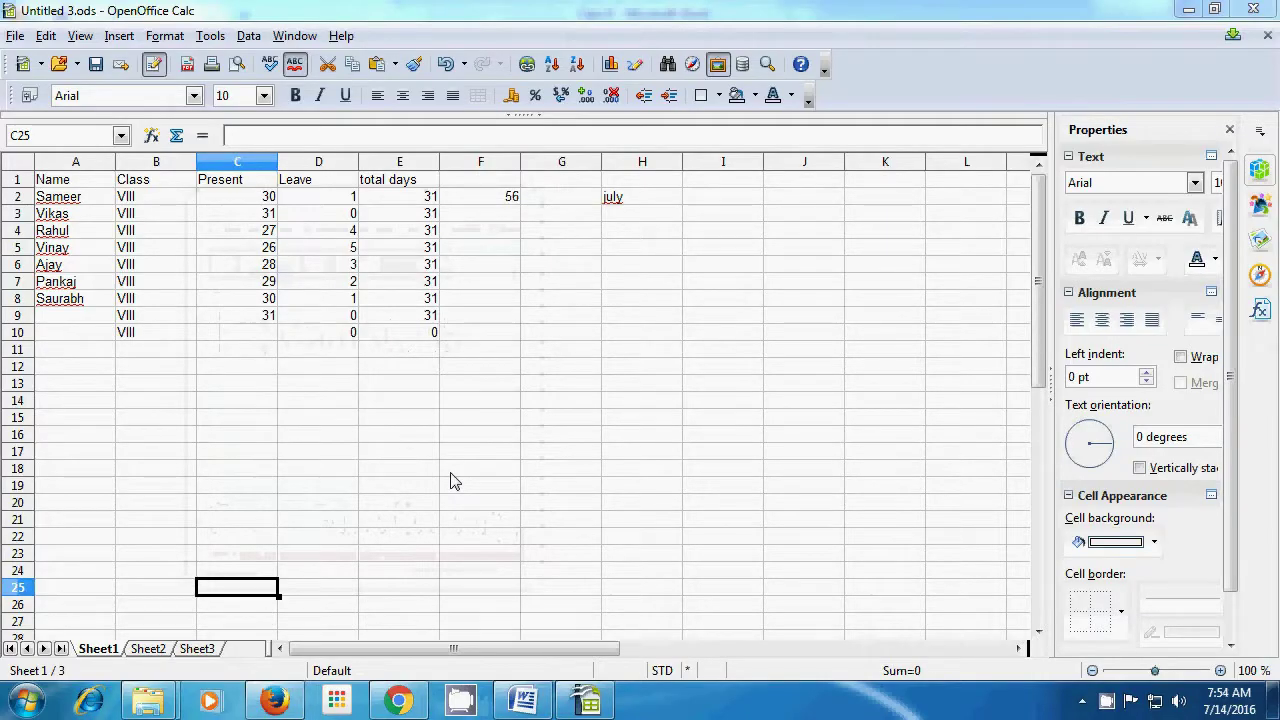
# Enter the comma-separated text "ab,xy,za" in cell C14
pyautogui.click(230, 405)
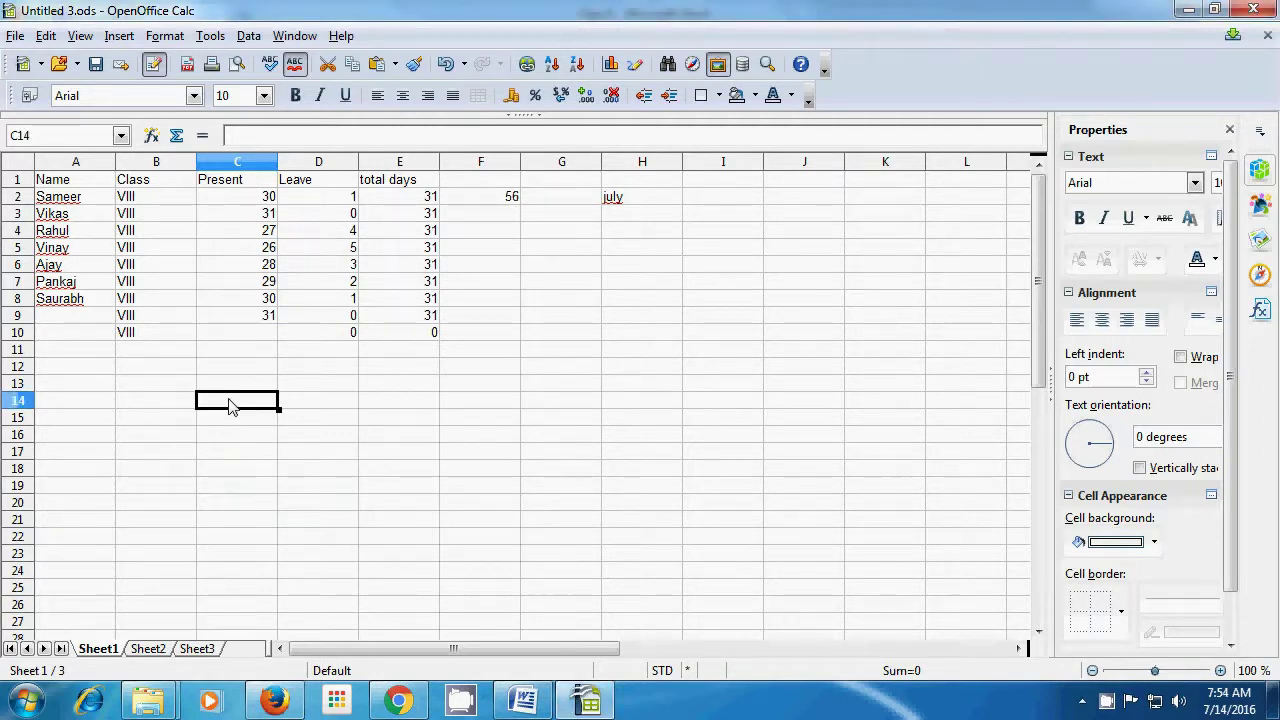
pyautogui.write('ab')
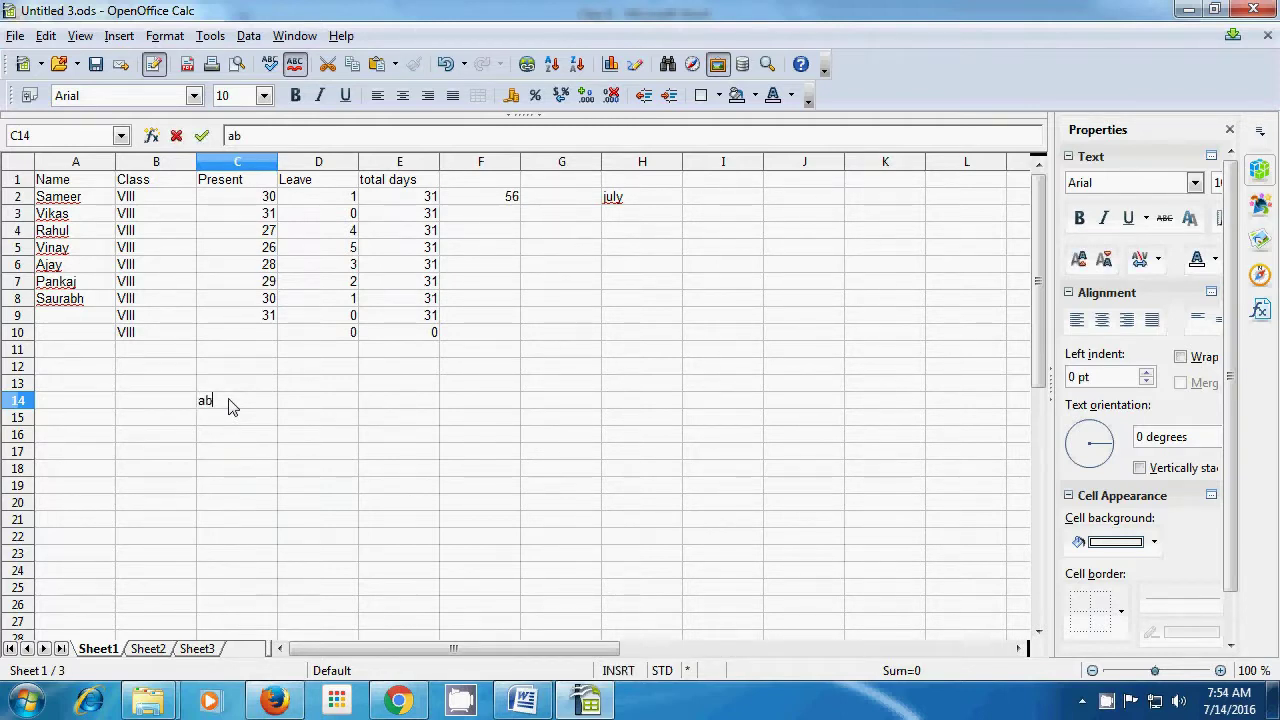
pyautogui.write(',xy,')
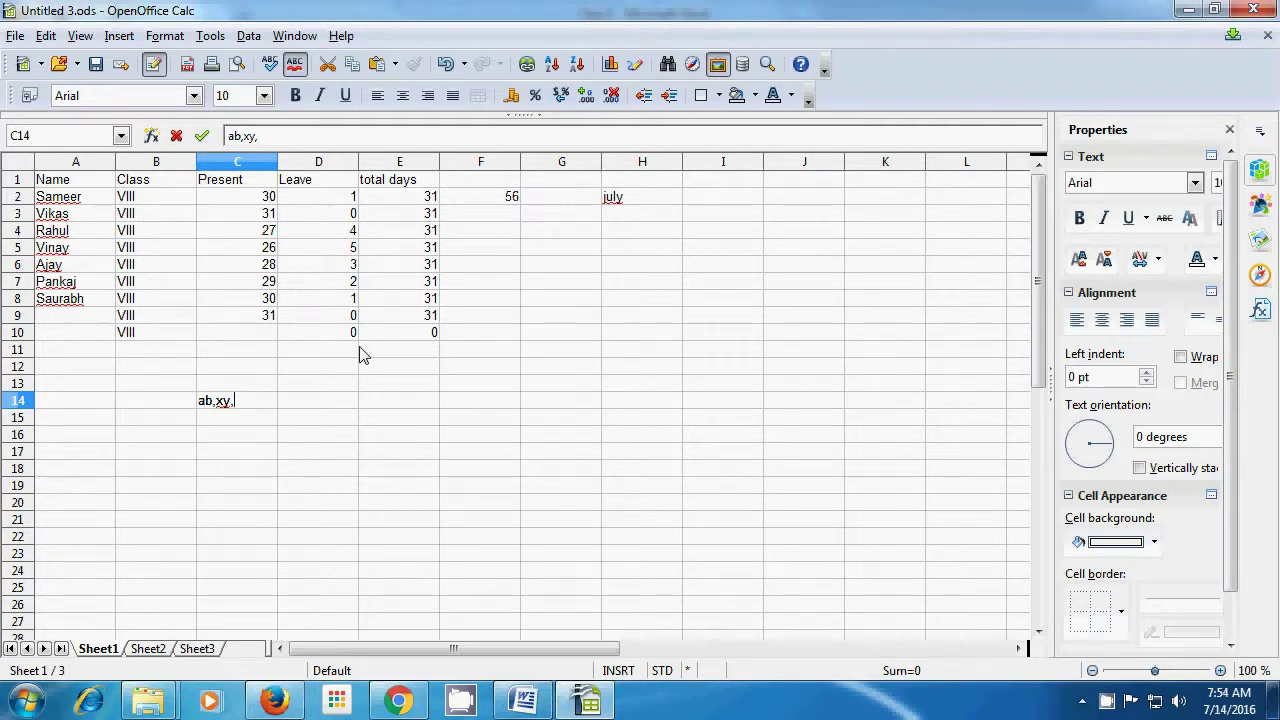
pyautogui.write('za')
pyautogui.click(234, 424)
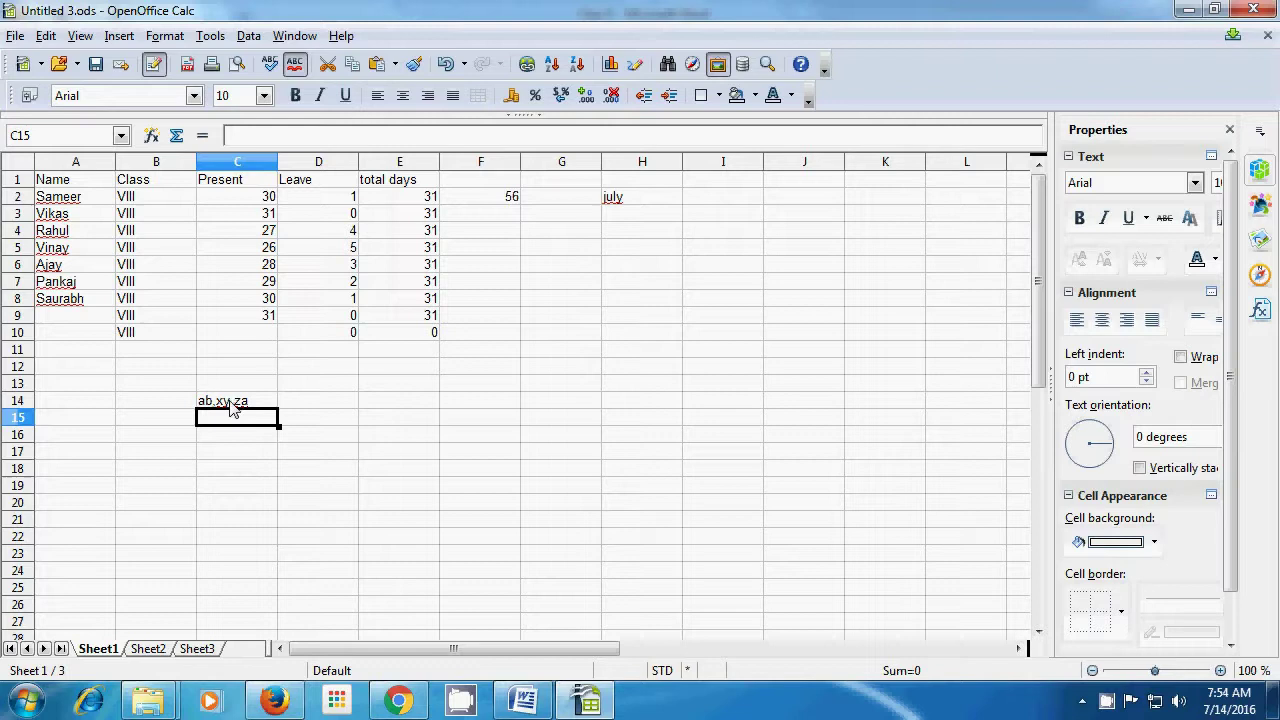
# Split the text in cell C14 into separate columns with Text to Columns, using Comma instead of Tab as the separator
pyautogui.click(228, 403)
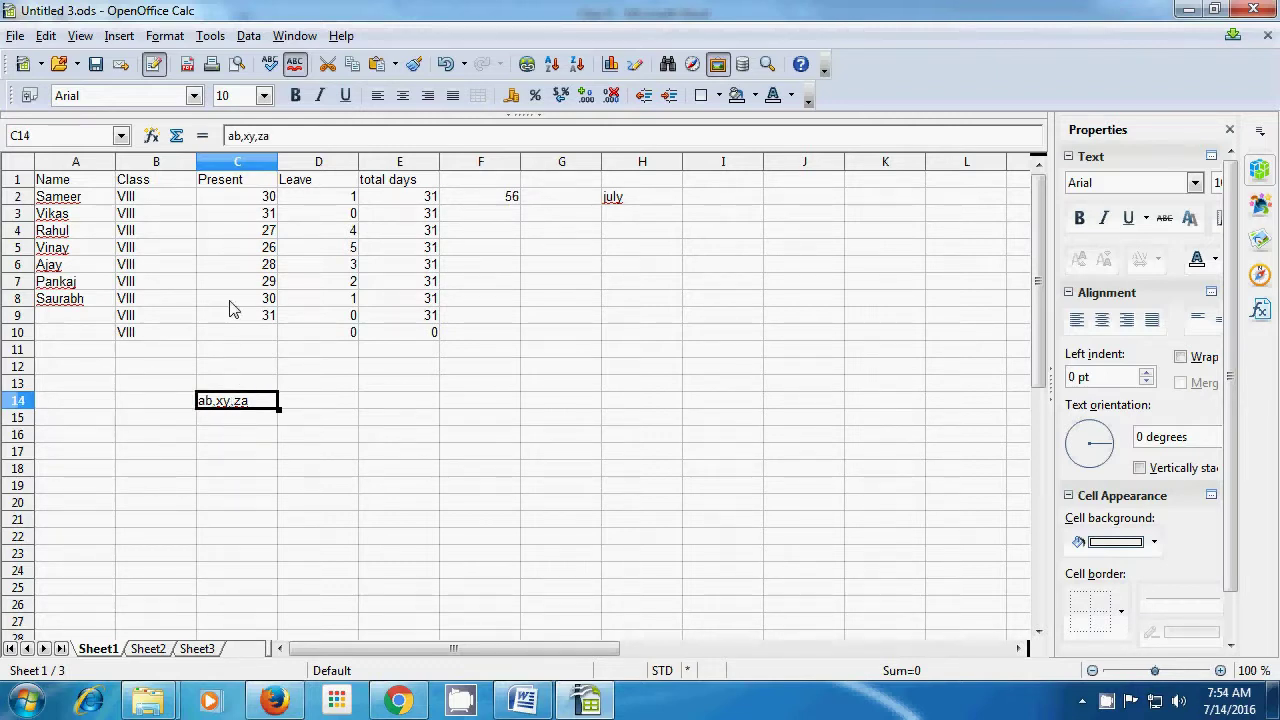
pyautogui.click(254, 40)
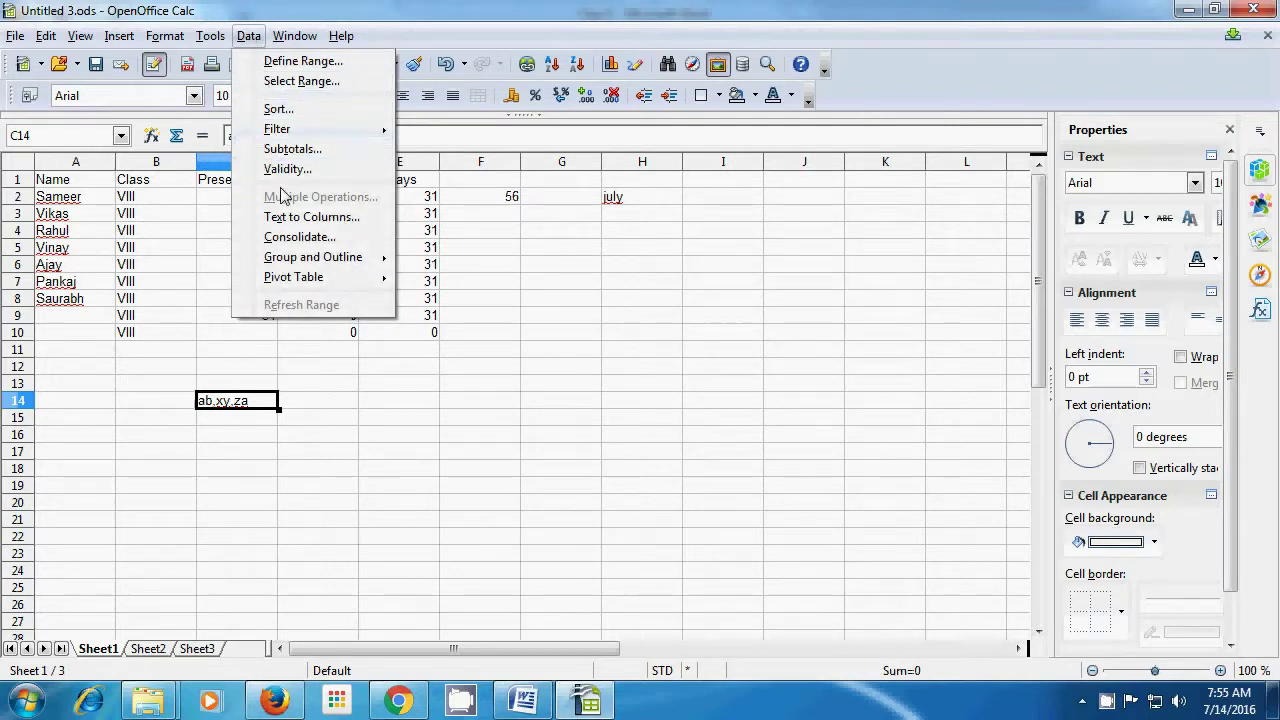
pyautogui.click(288, 218)
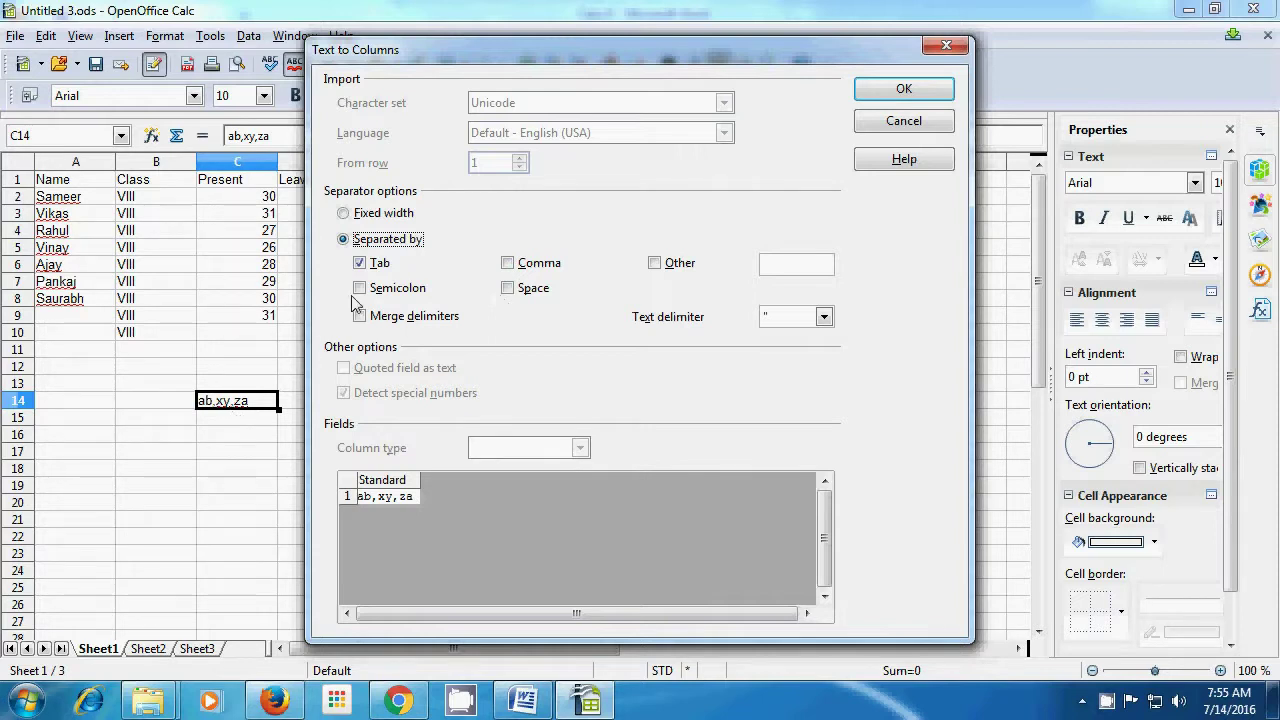
pyautogui.click(364, 267)
pyautogui.click(507, 264)
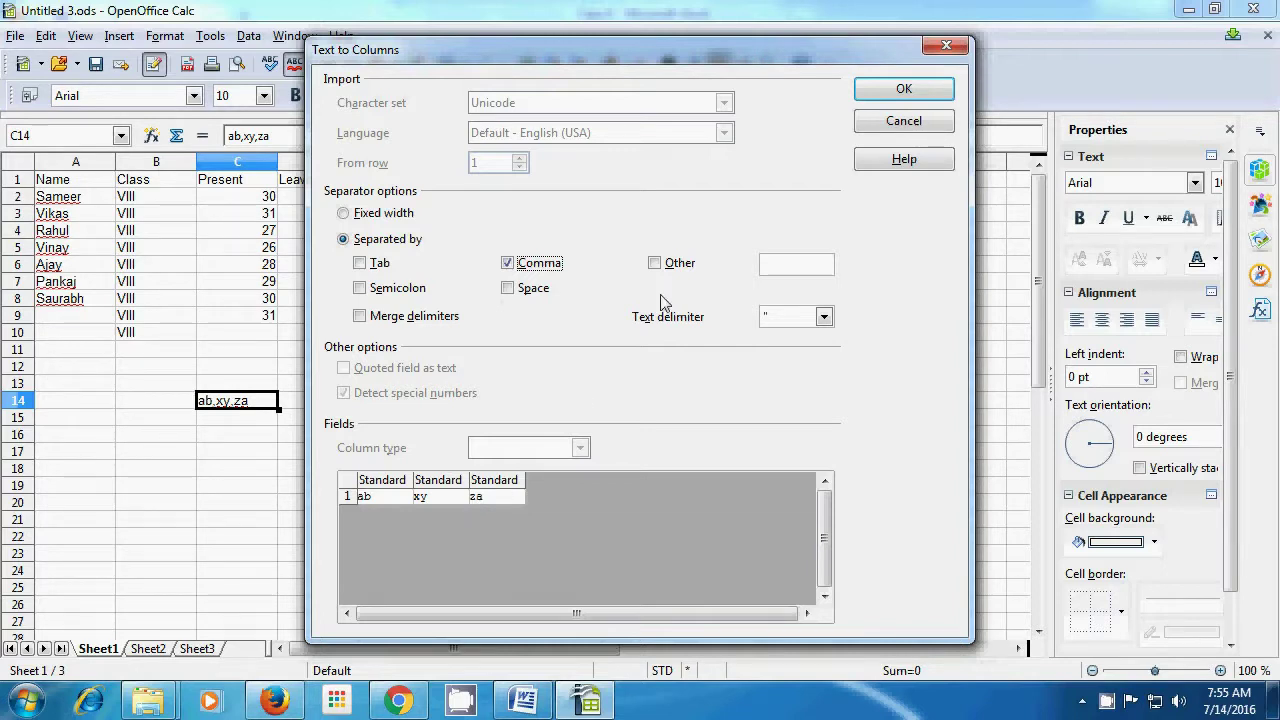
pyautogui.click(884, 97)
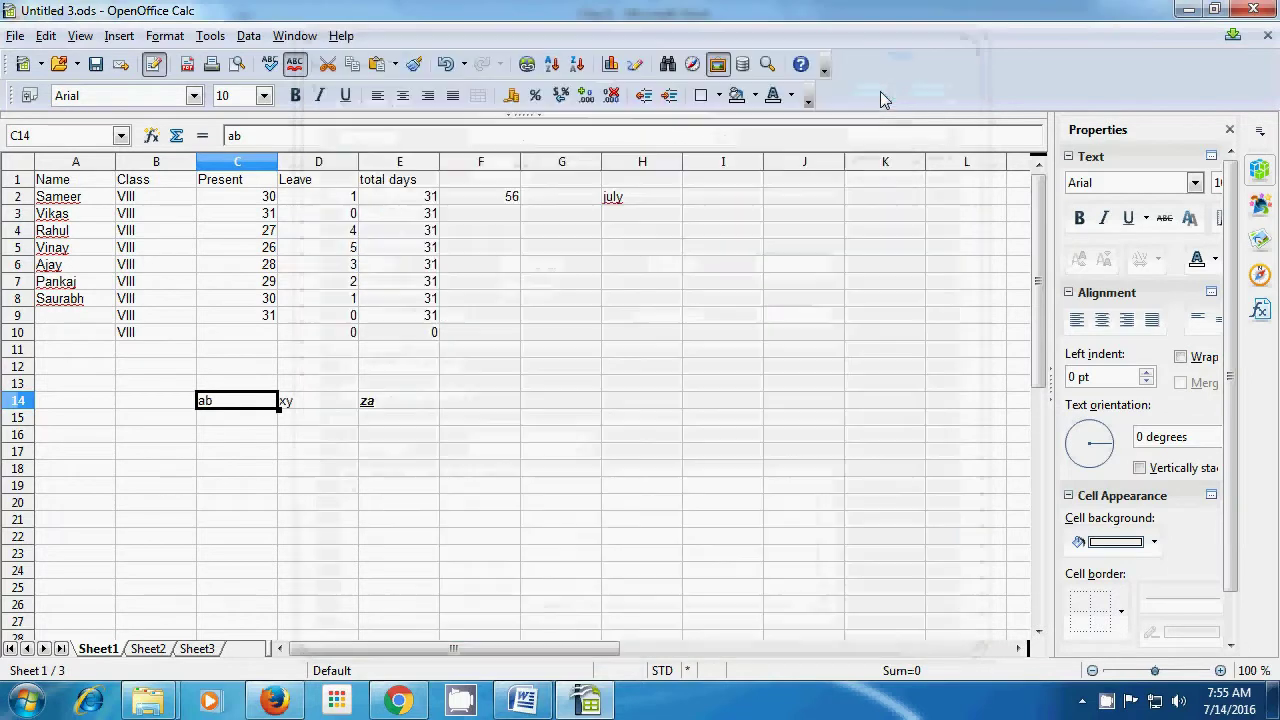
pyautogui.click(367, 474)
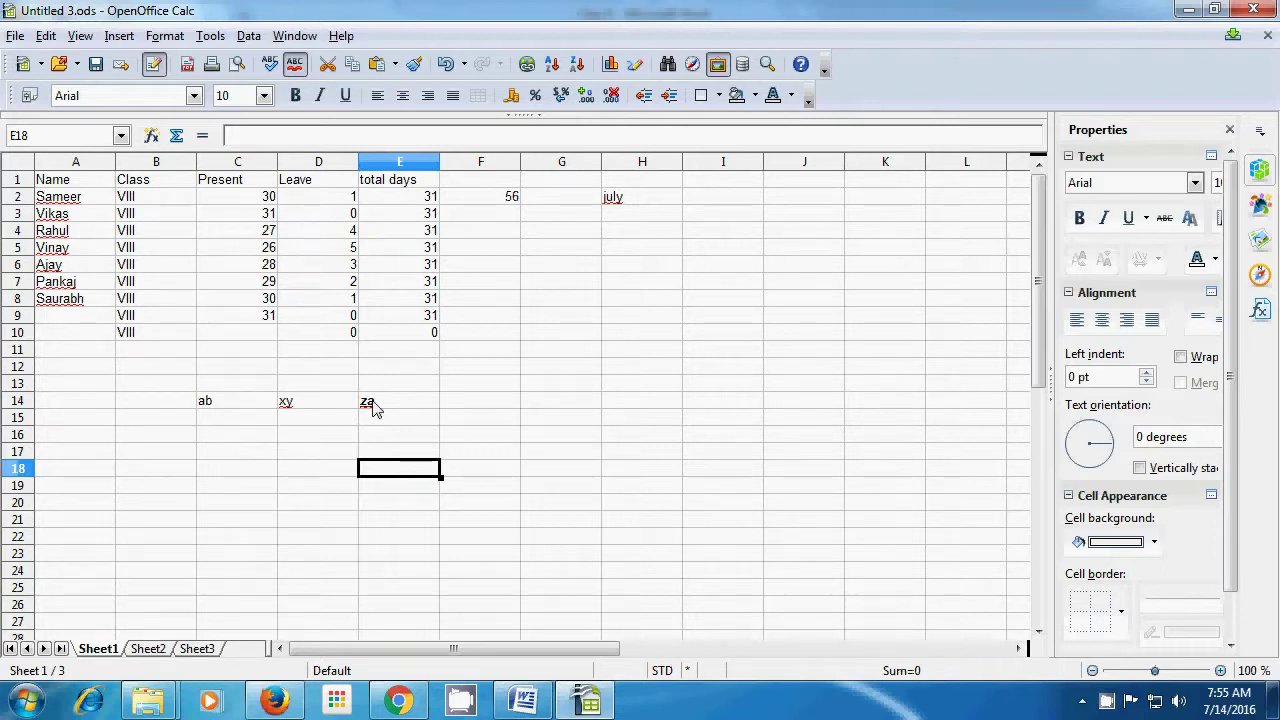
# Enter the date 14/07/2016 in cell C15
pyautogui.click(237, 428)
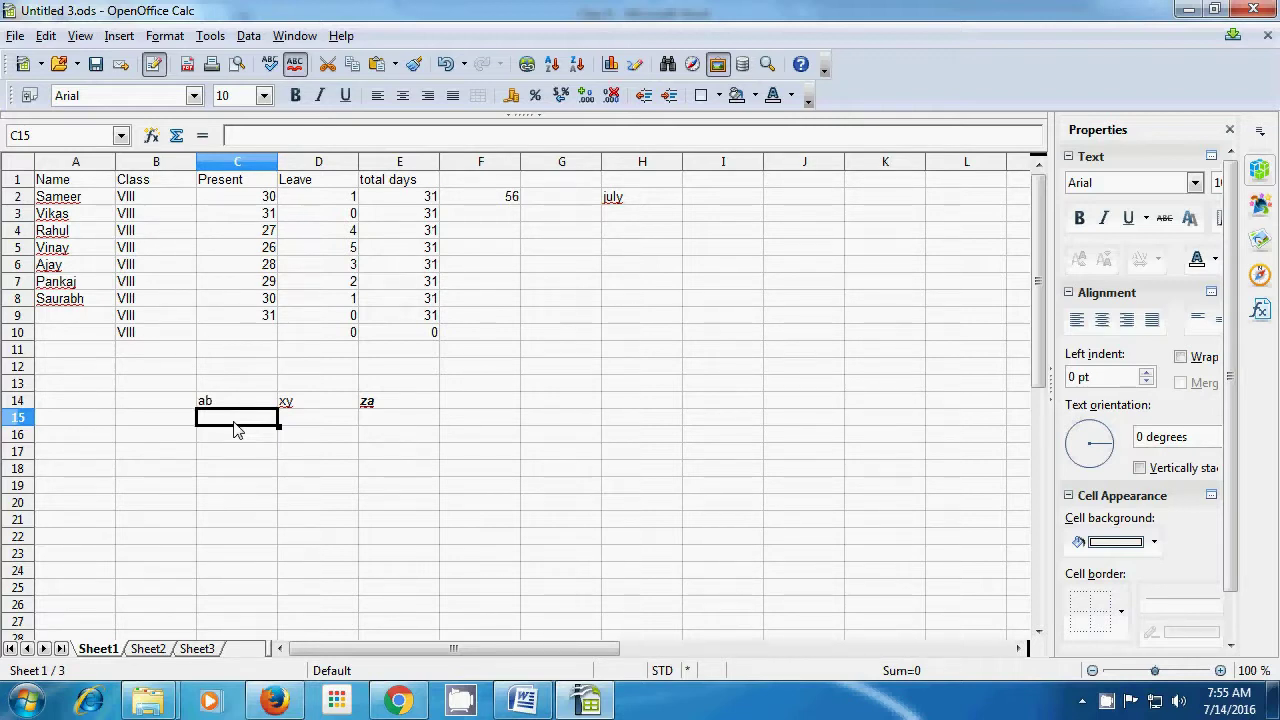
pyautogui.write('14/')
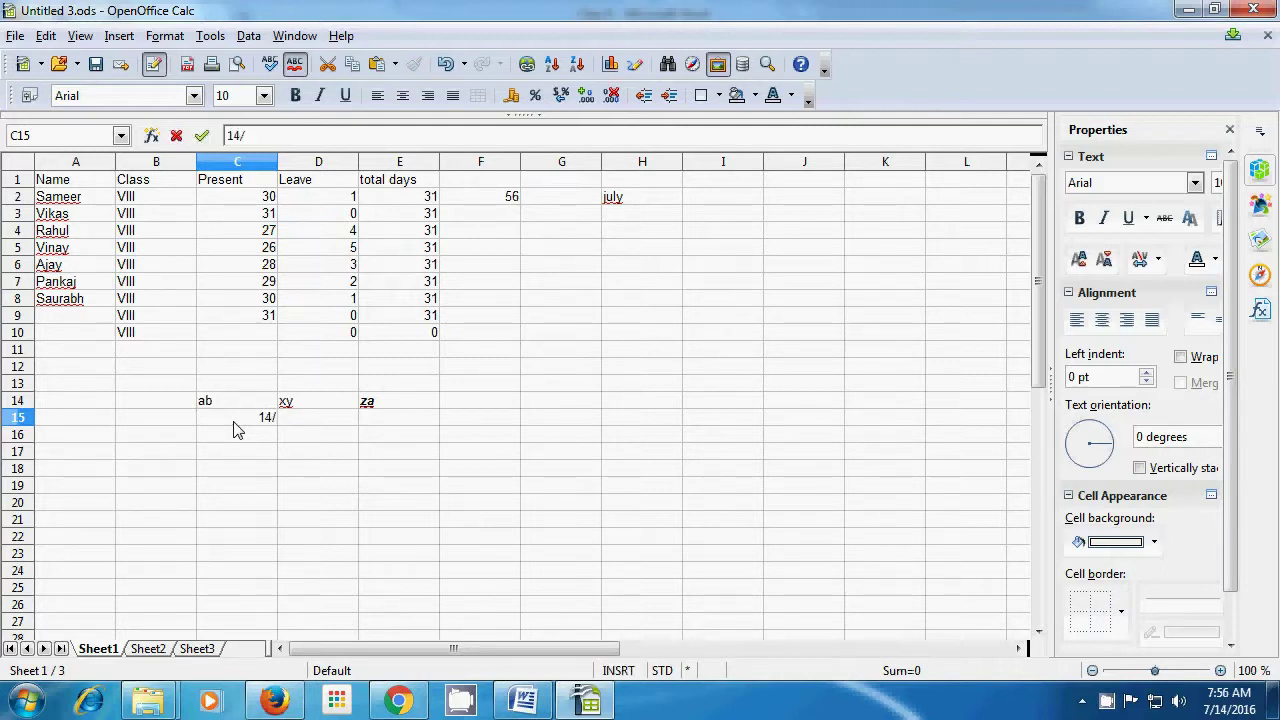
pyautogui.write('07/2016')
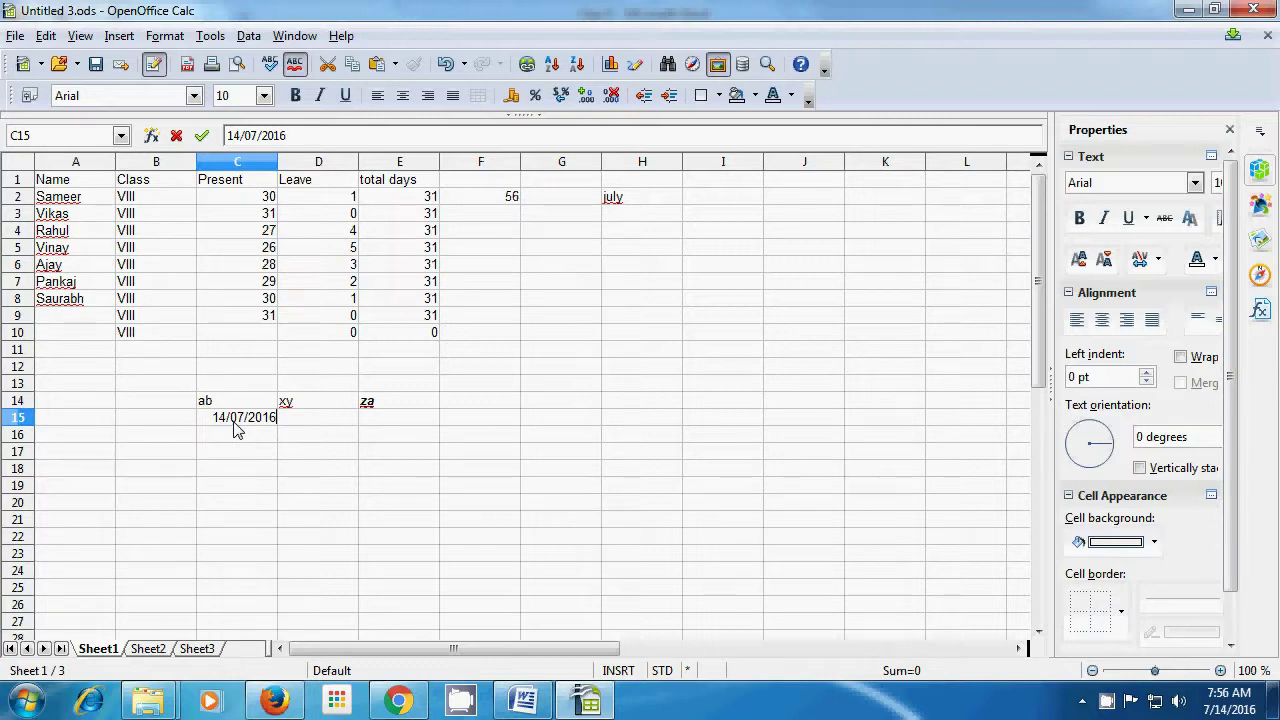
pyautogui.click(232, 456)
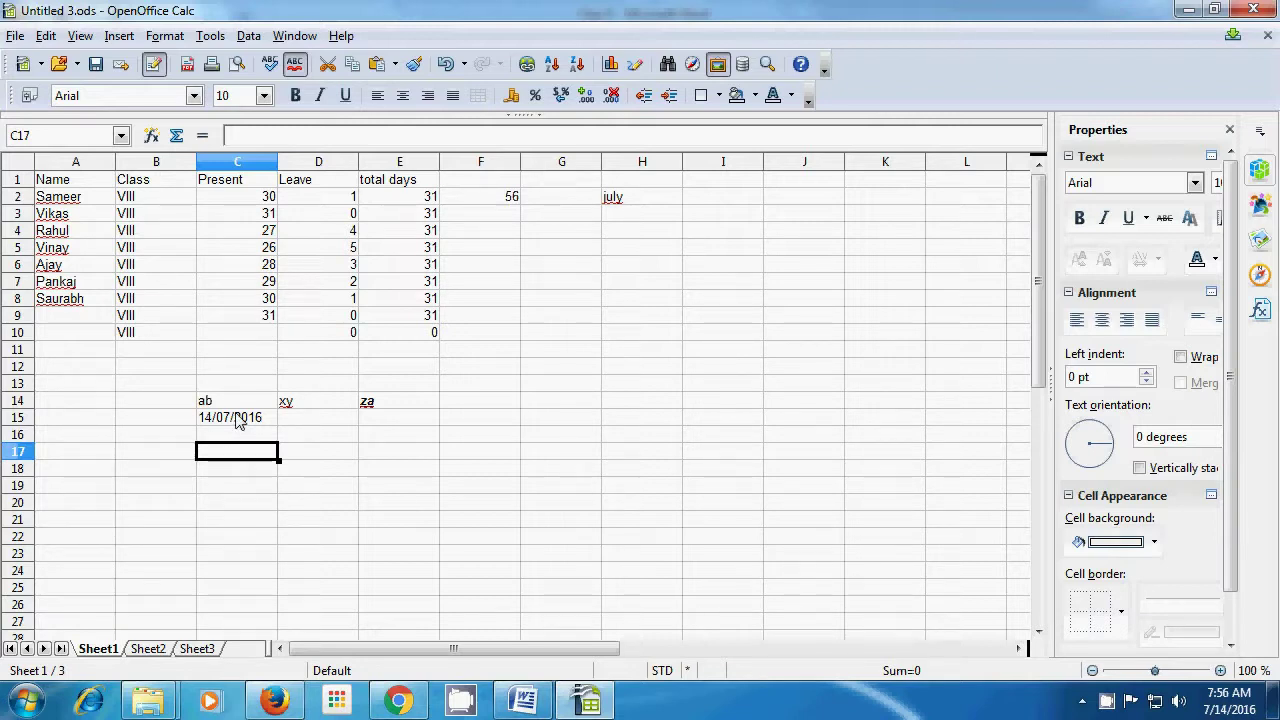
# Split the date in cell C15 into separate columns with Text to Columns, using the other separator "/" instead of Tab
pyautogui.click(238, 420)
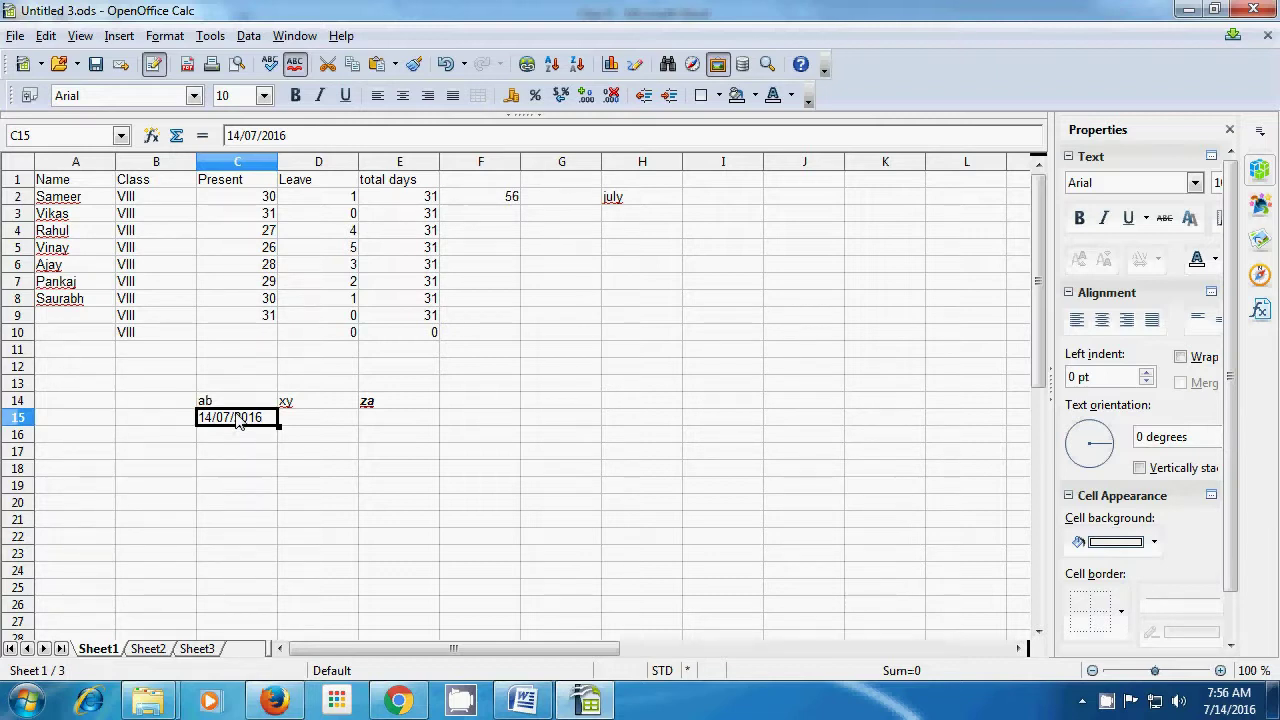
pyautogui.click(249, 38)
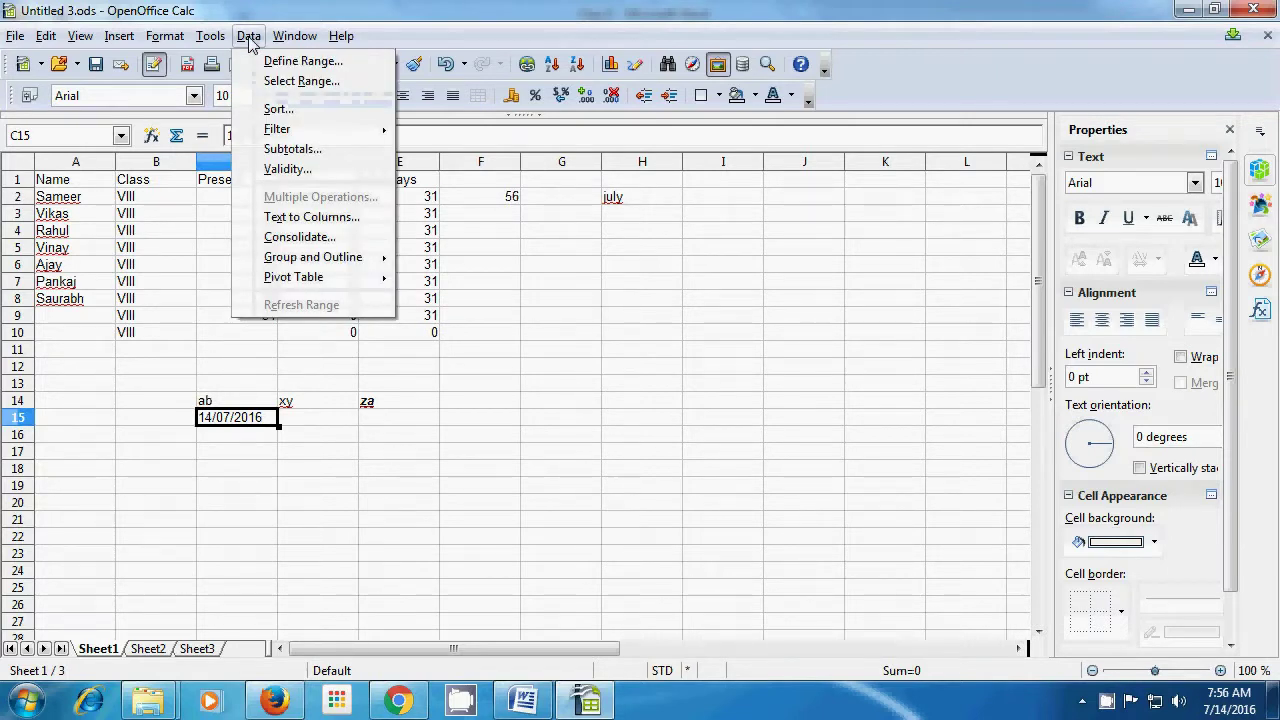
pyautogui.click(296, 218)
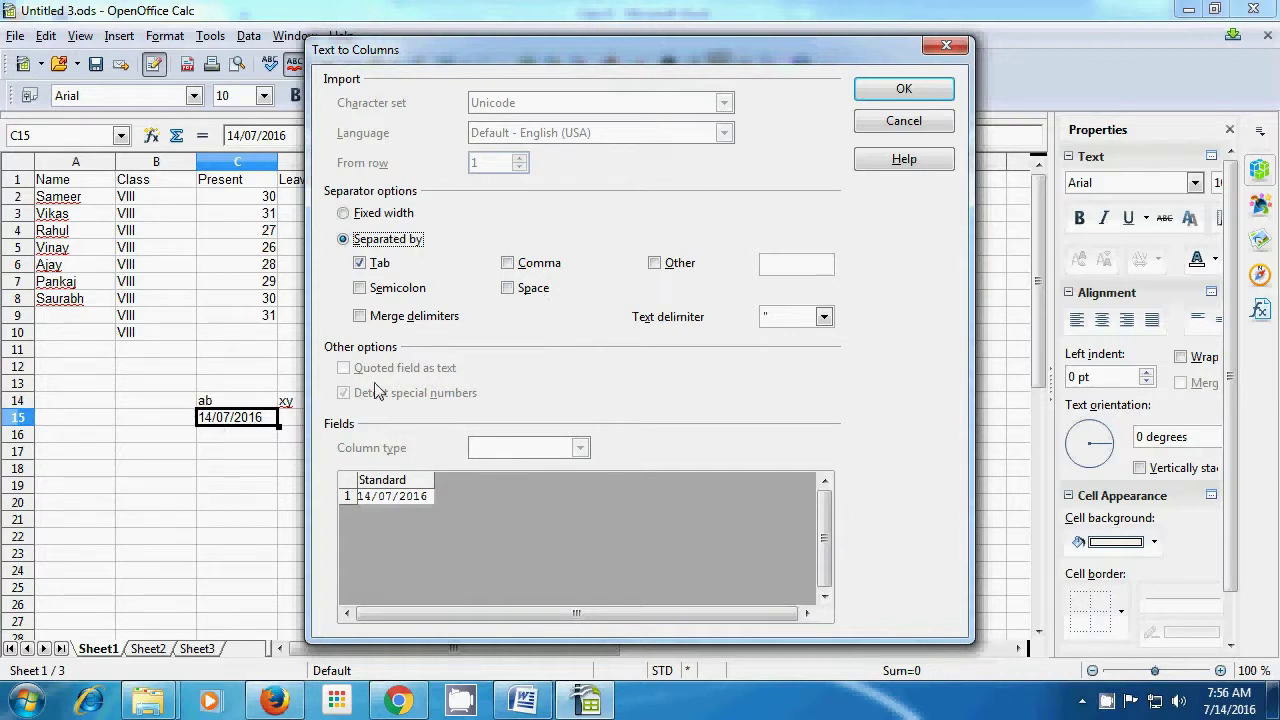
pyautogui.click(657, 268)
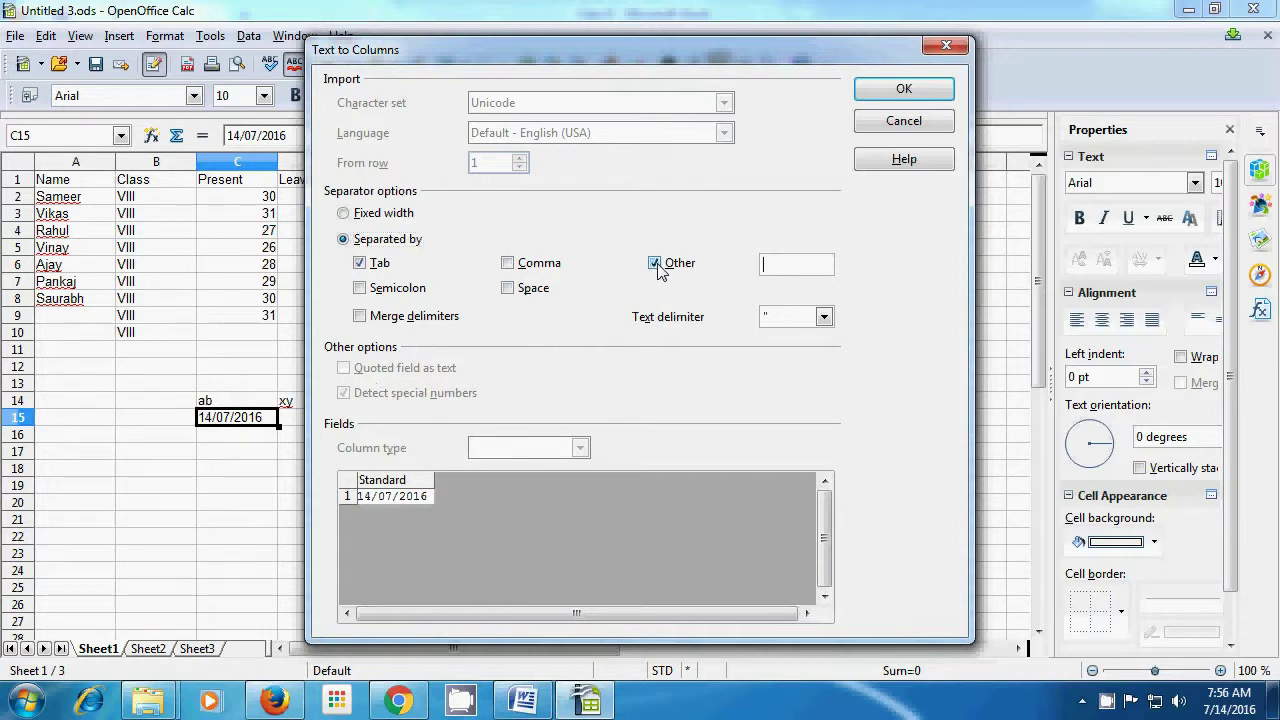
pyautogui.click(370, 272)
pyautogui.click(770, 268)
pyautogui.write('/')
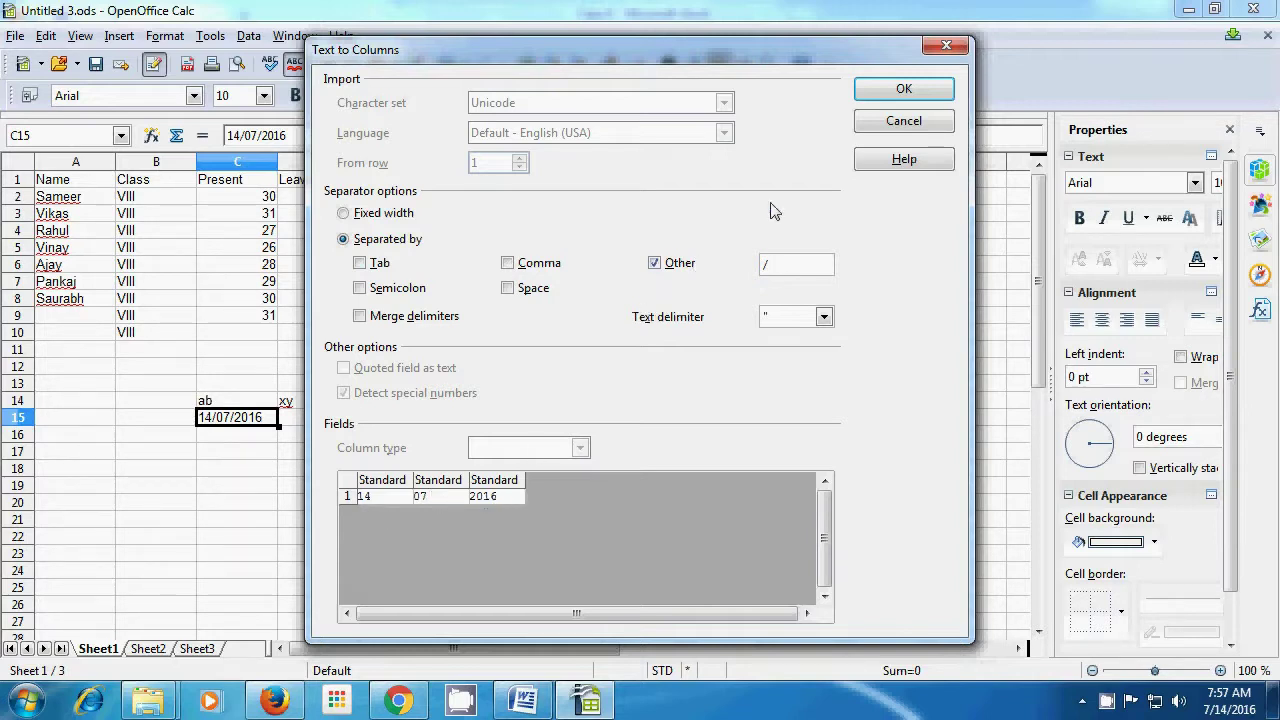
pyautogui.click(880, 92)
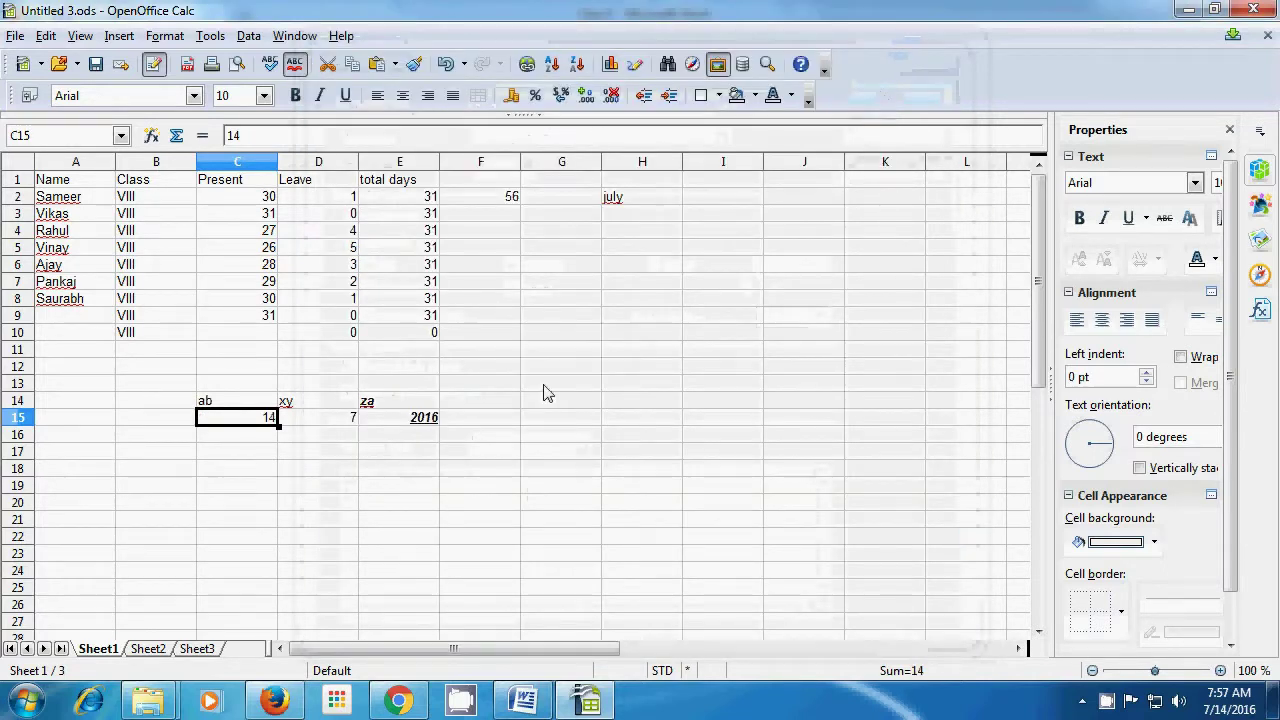
pyautogui.click(365, 507)
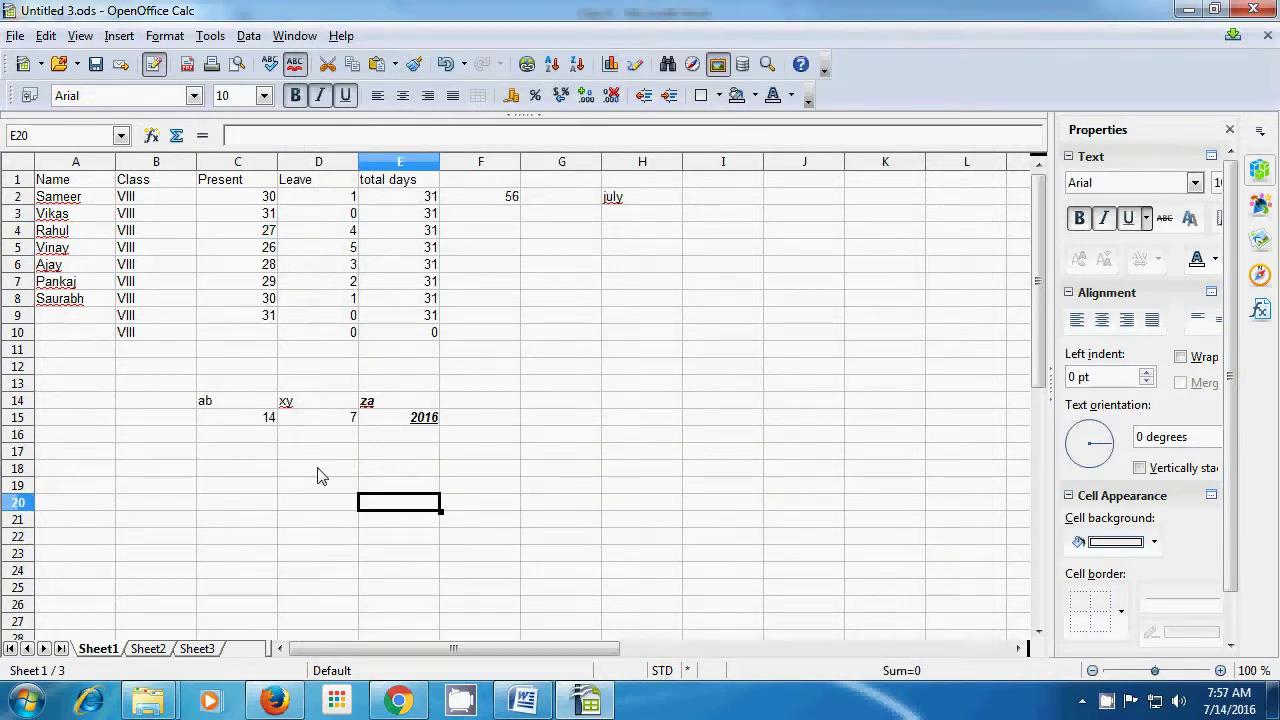
pyautogui.click(258, 434)
pyautogui.click(262, 419)
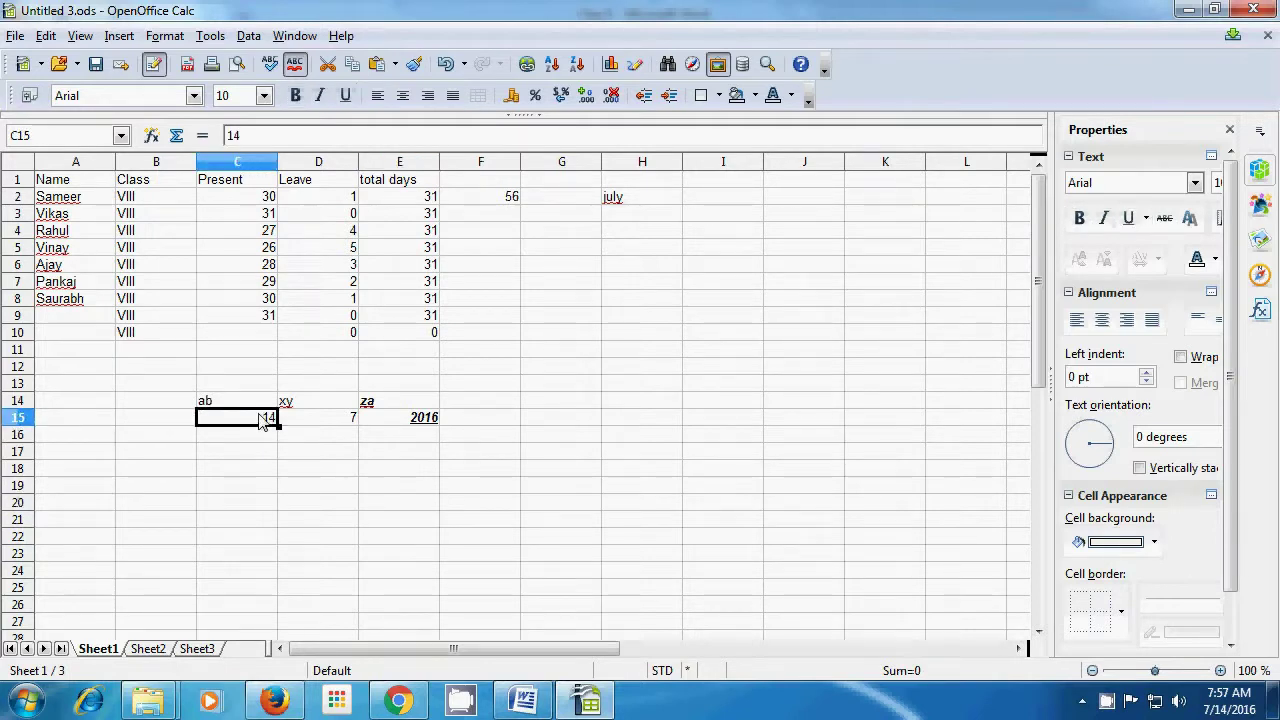
pyautogui.click(330, 423)
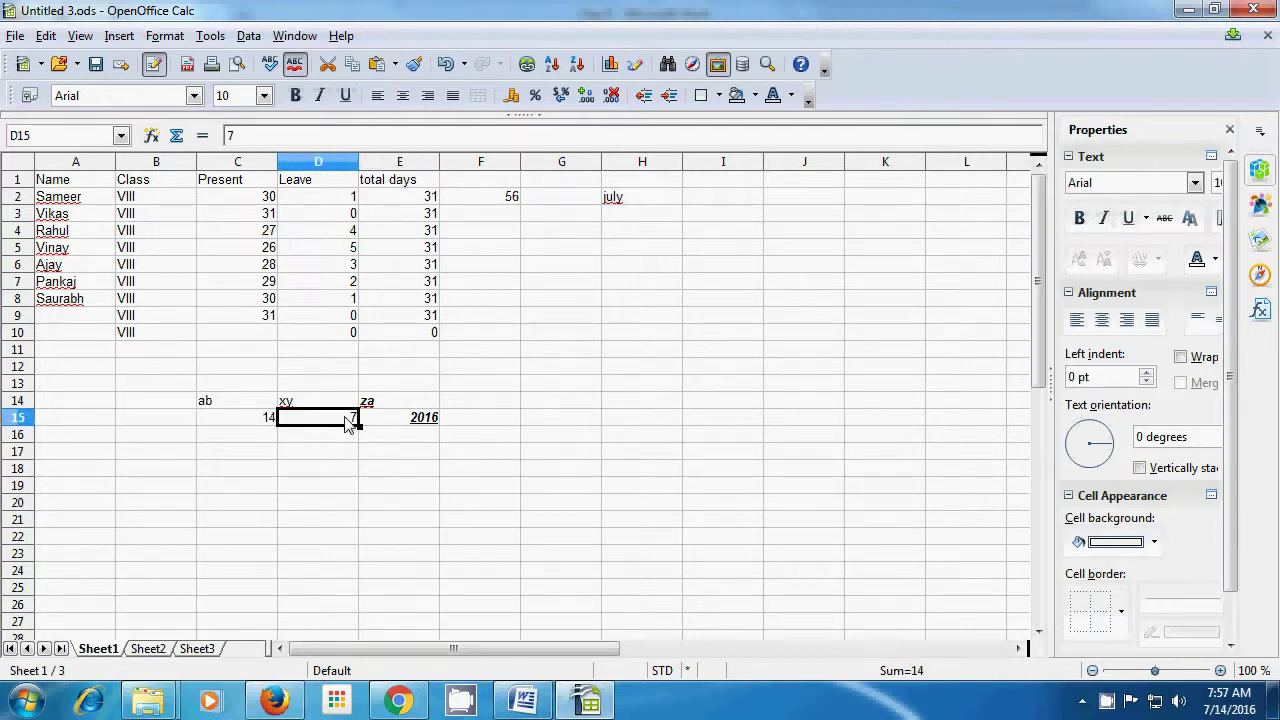
# Clear the content of cell E15 and enter the text "computer.shiksha" in cell C17
pyautogui.click(410, 421)
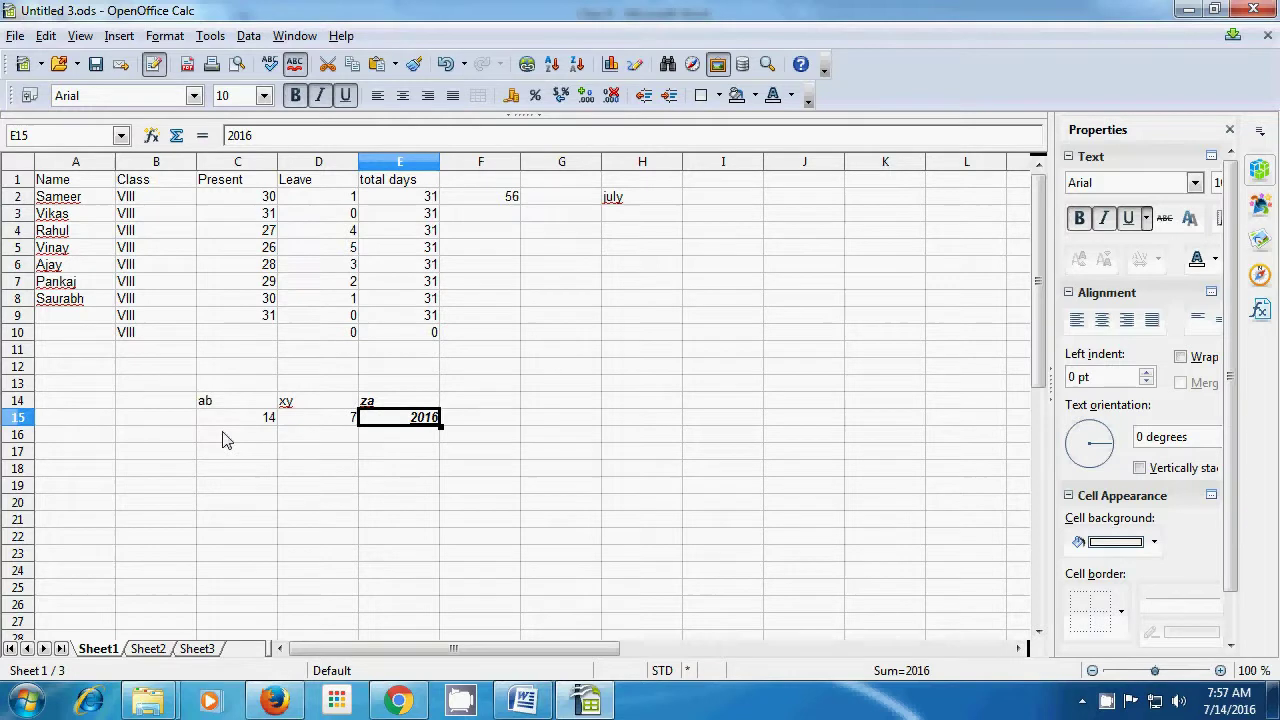
pyautogui.write('co')
pyautogui.press('BackSpace')
pyautogui.press('BackSpace')
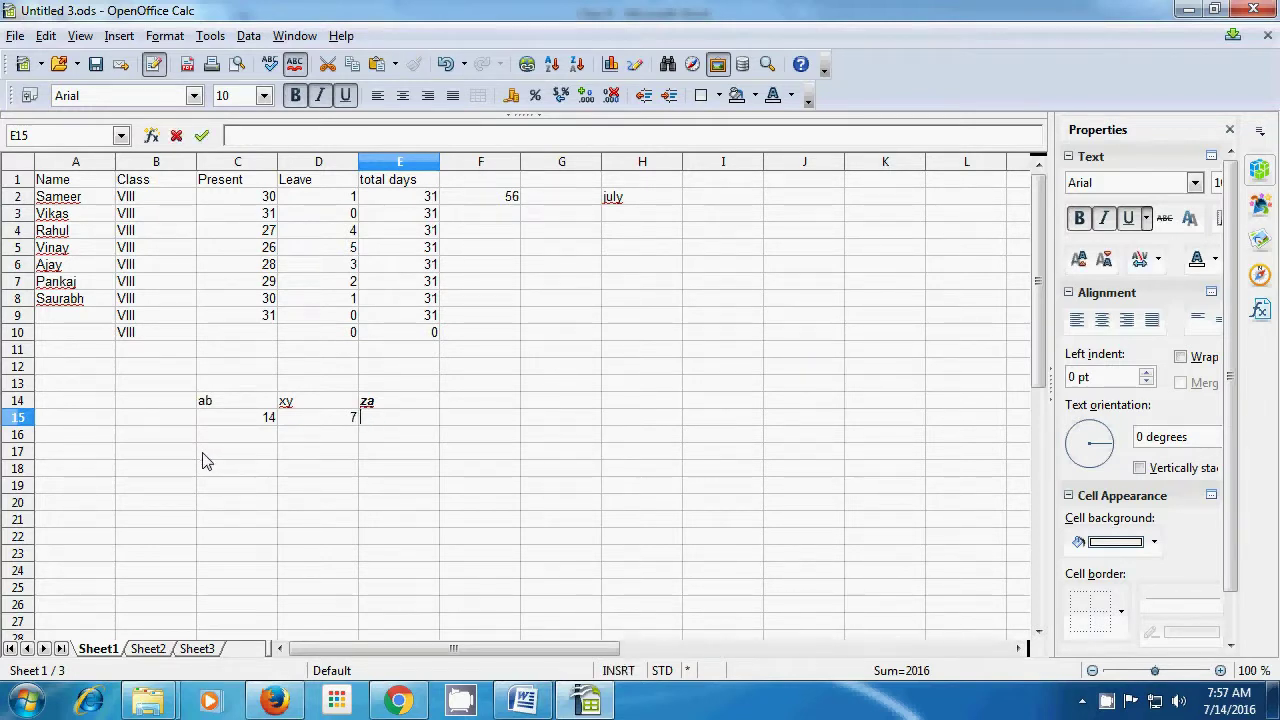
pyautogui.click(204, 456)
pyautogui.write('c')
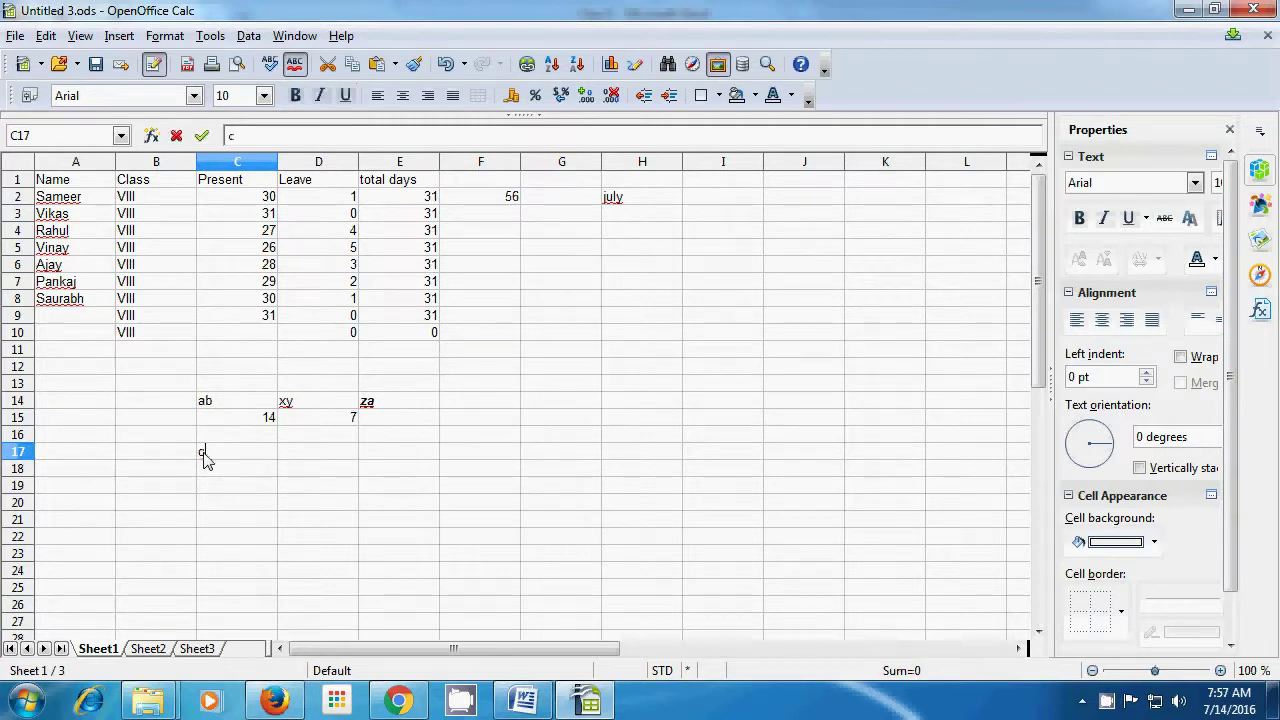
pyautogui.write('omputer')
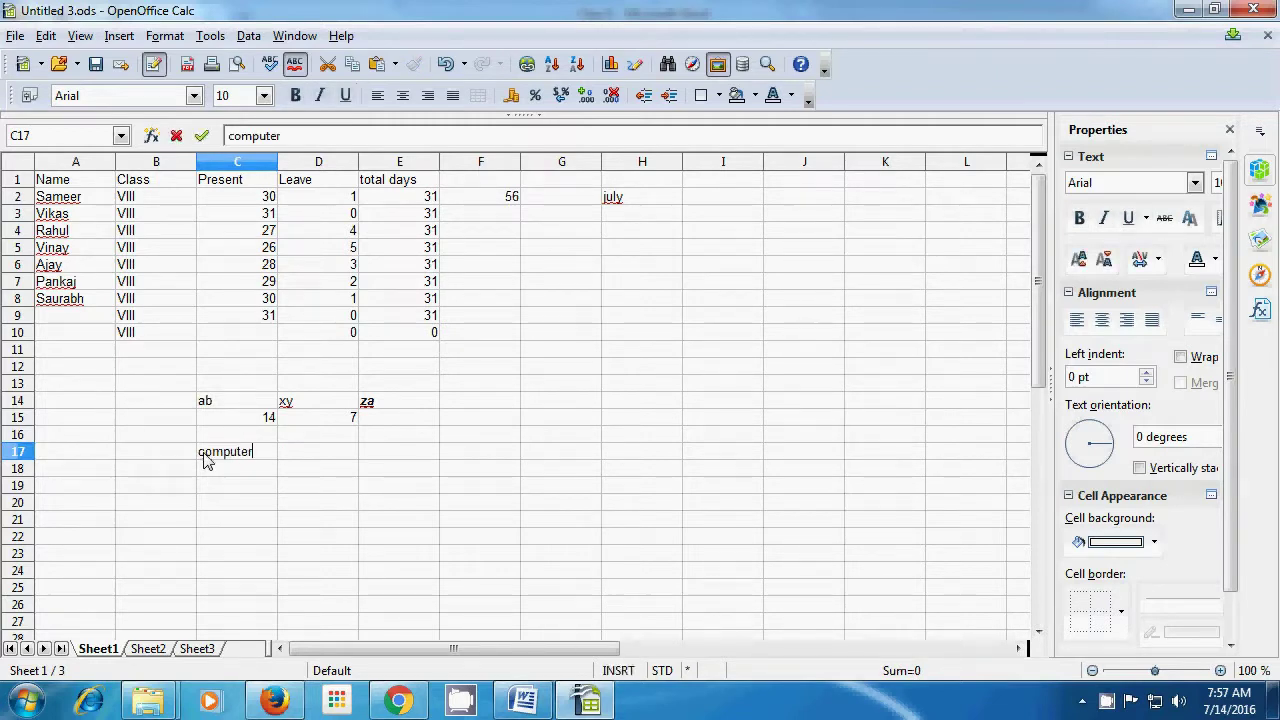
pyautogui.write('.shiksha')
pyautogui.press('Return')
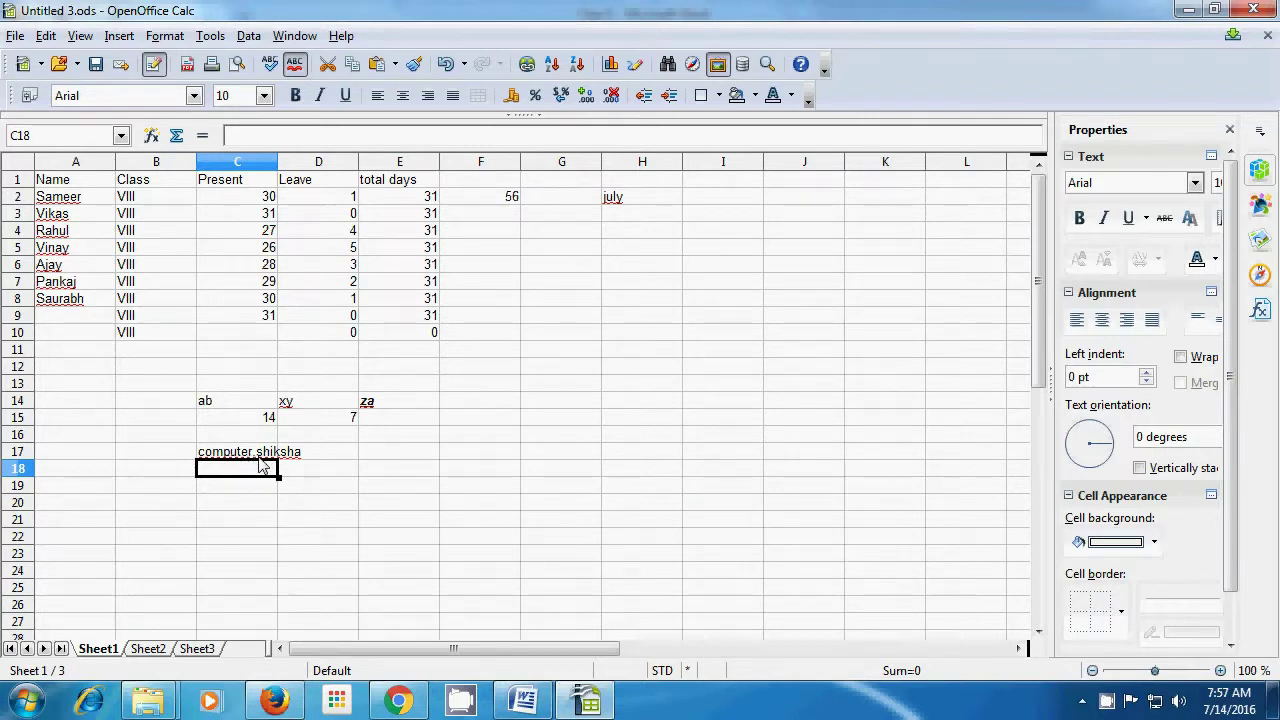
# Split the text in cell C17 into separate columns with Text to Columns, using the other separator "." instead of Tab
pyautogui.click(253, 453)
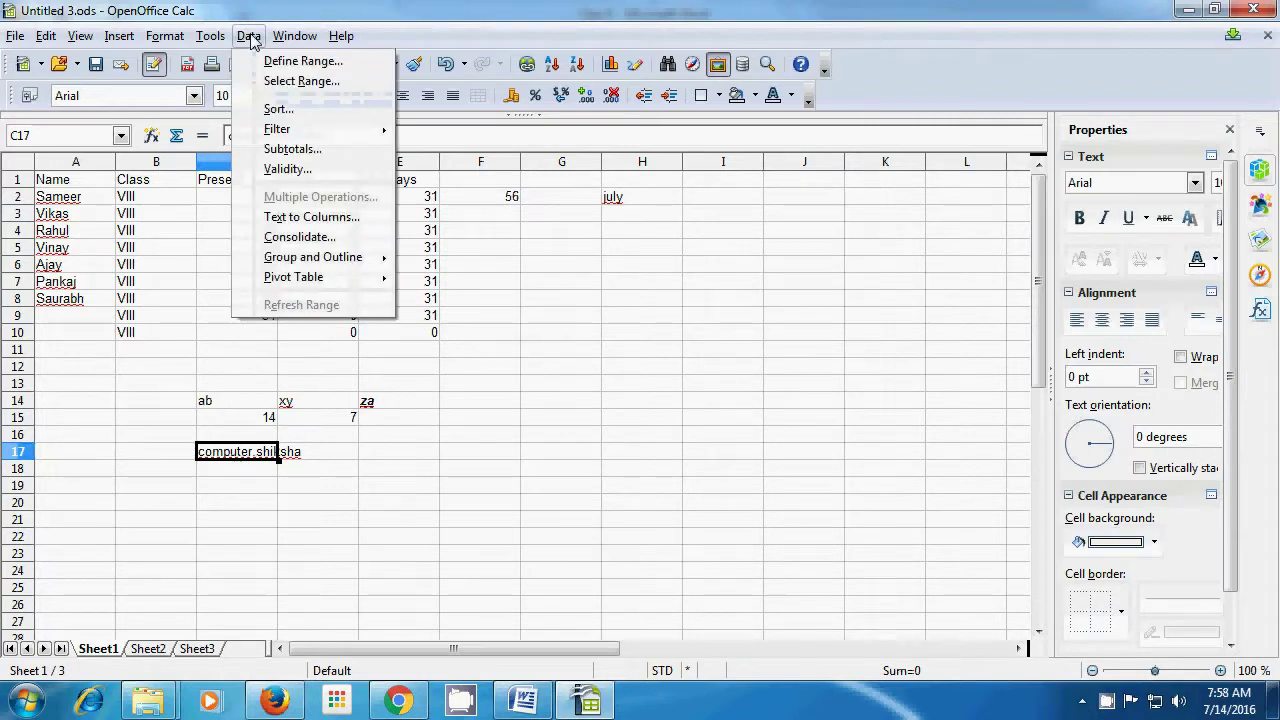
pyautogui.click(293, 217)
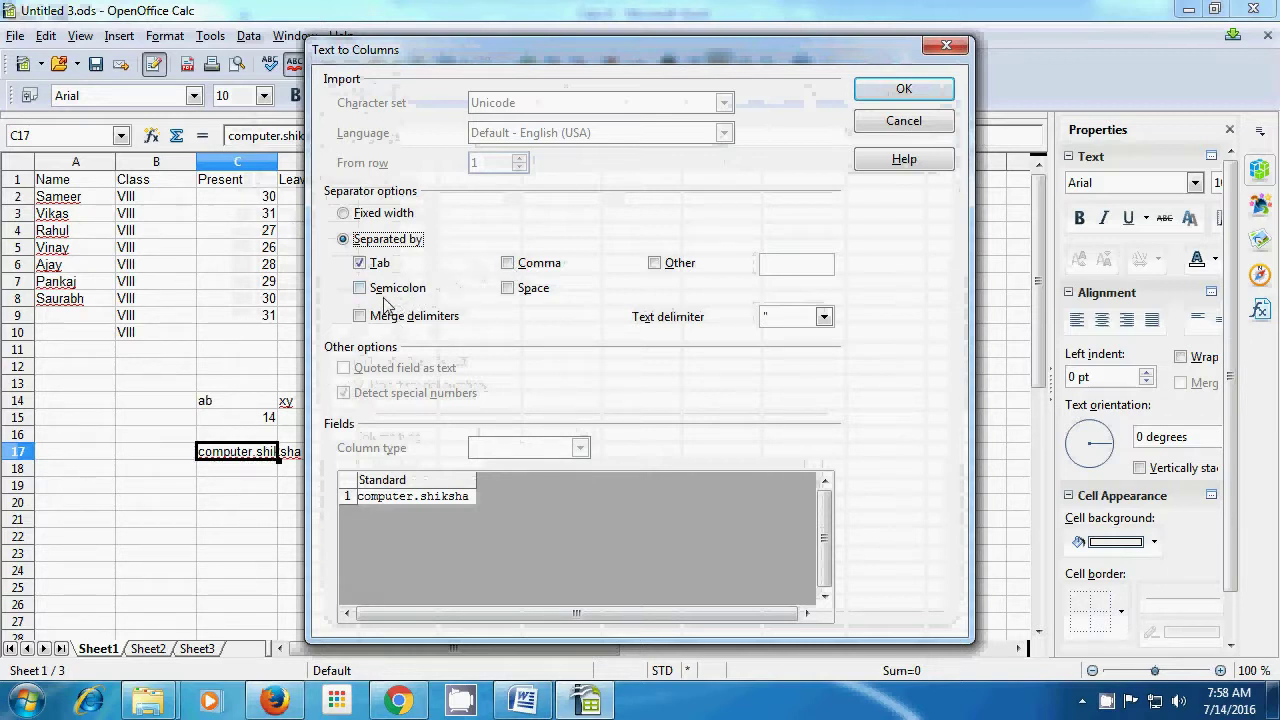
pyautogui.click(361, 263)
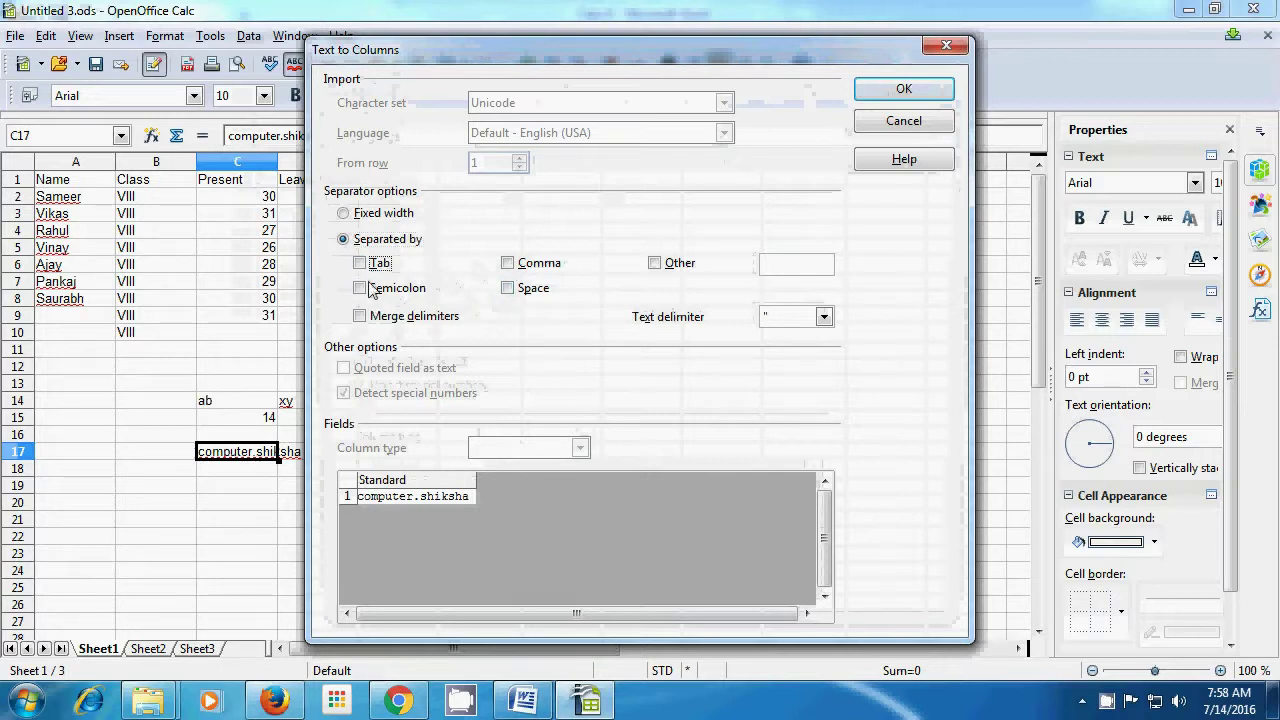
pyautogui.click(771, 265)
pyautogui.write('.')
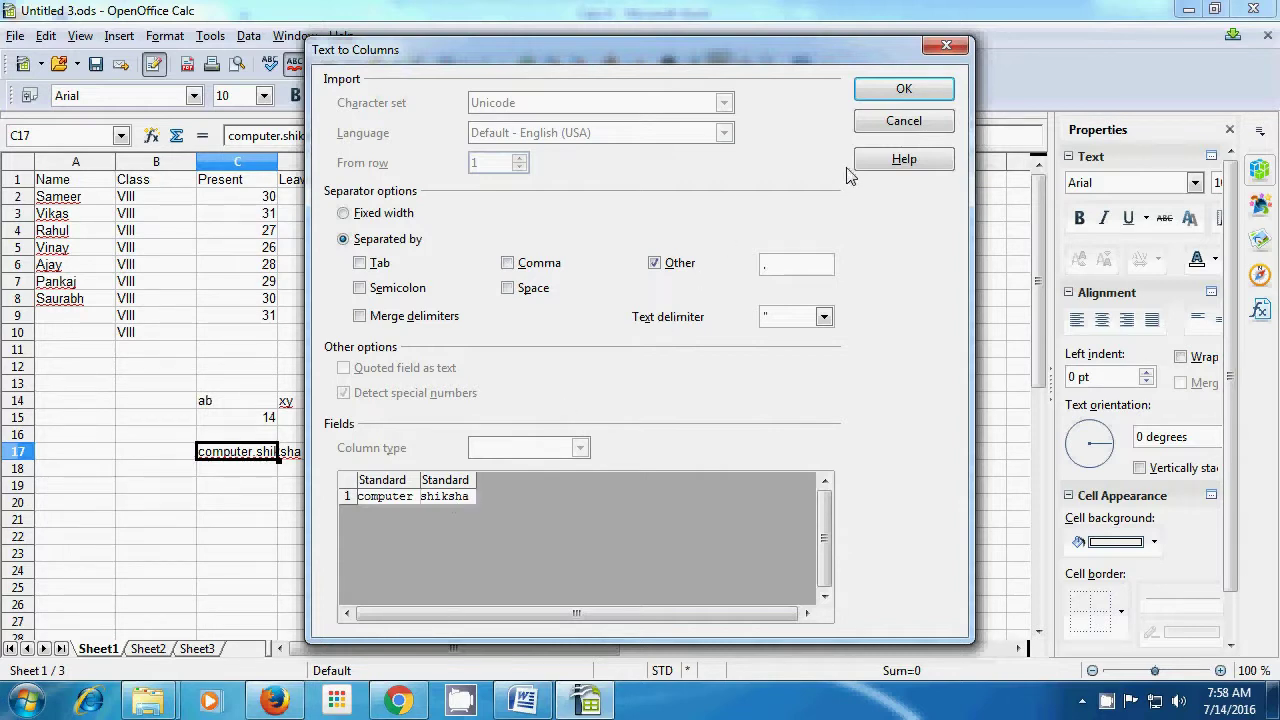
pyautogui.click(888, 96)
pyautogui.click(349, 489)
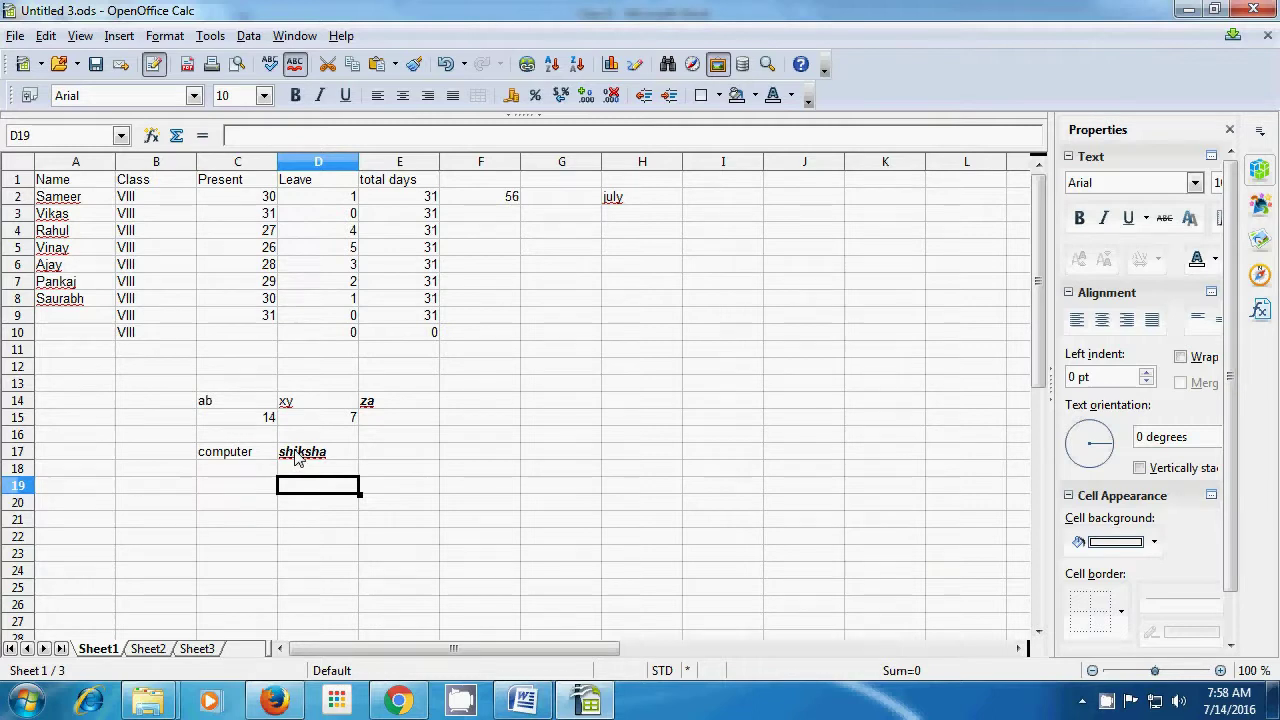
pyautogui.click(423, 457)
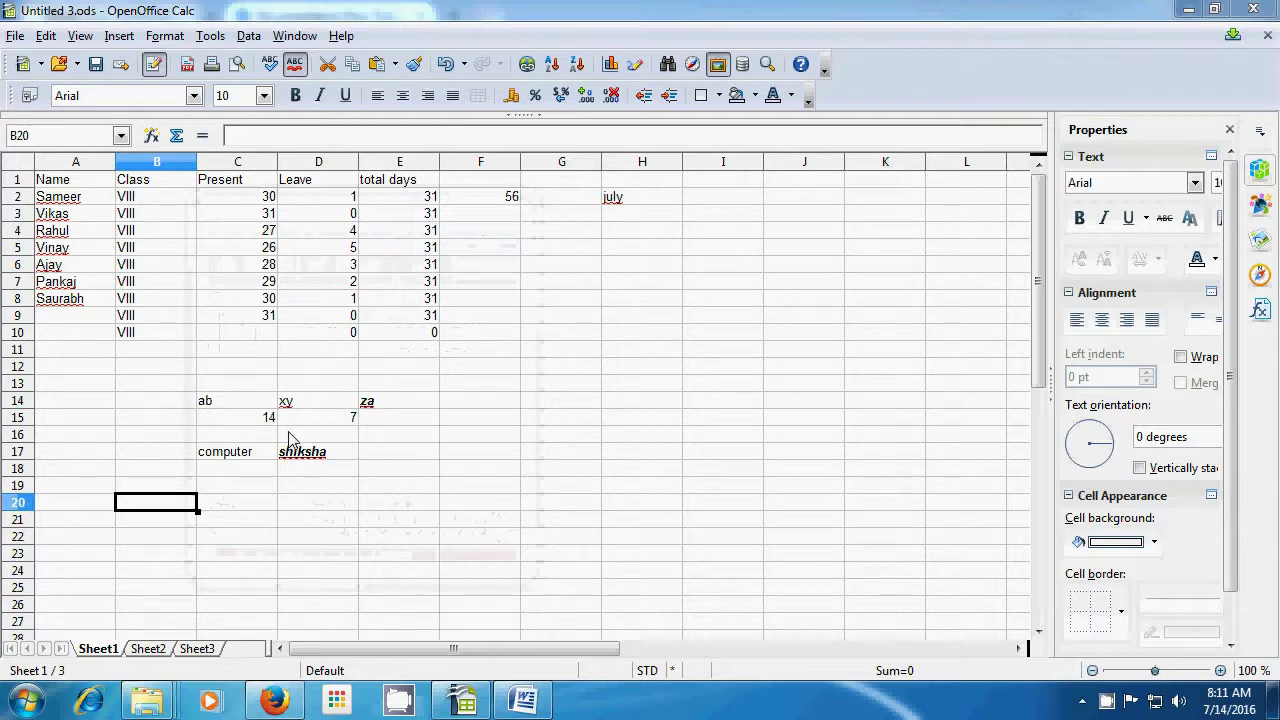
# Clear cell B6 on Sheet2 and enter the heading "Now" in cell A1
pyautogui.click(147, 649)
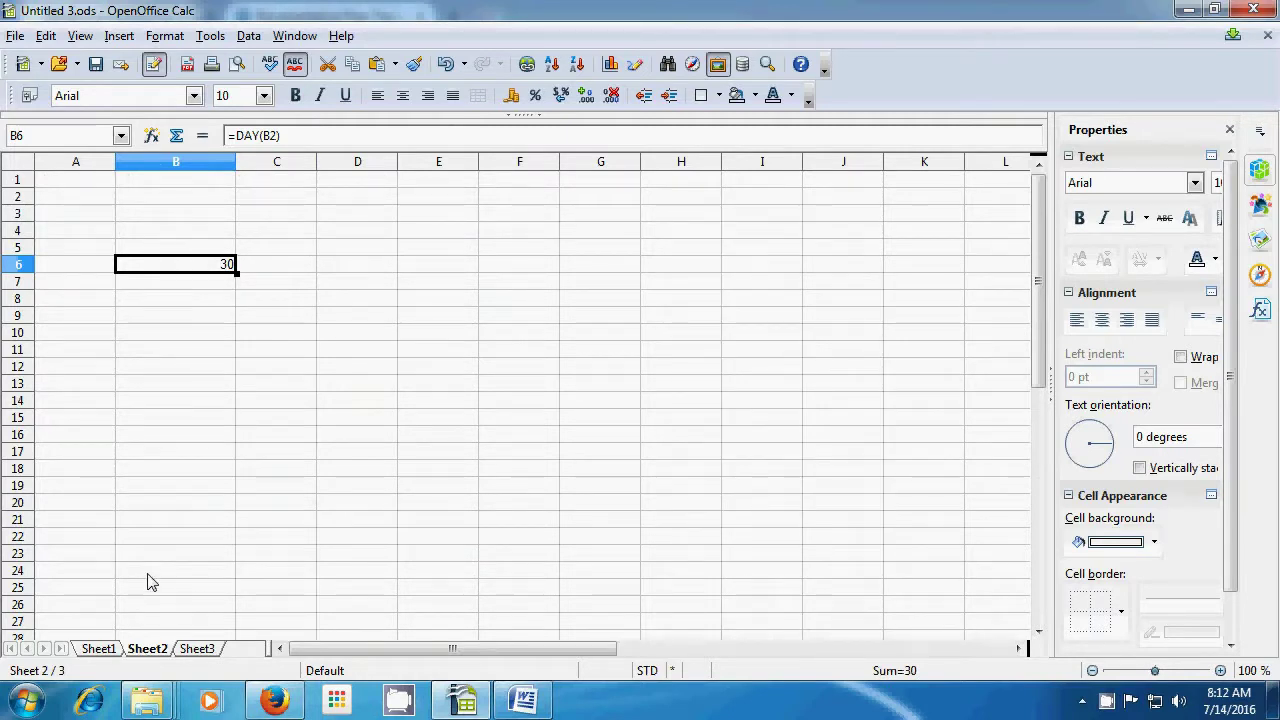
pyautogui.press('BackSpace')
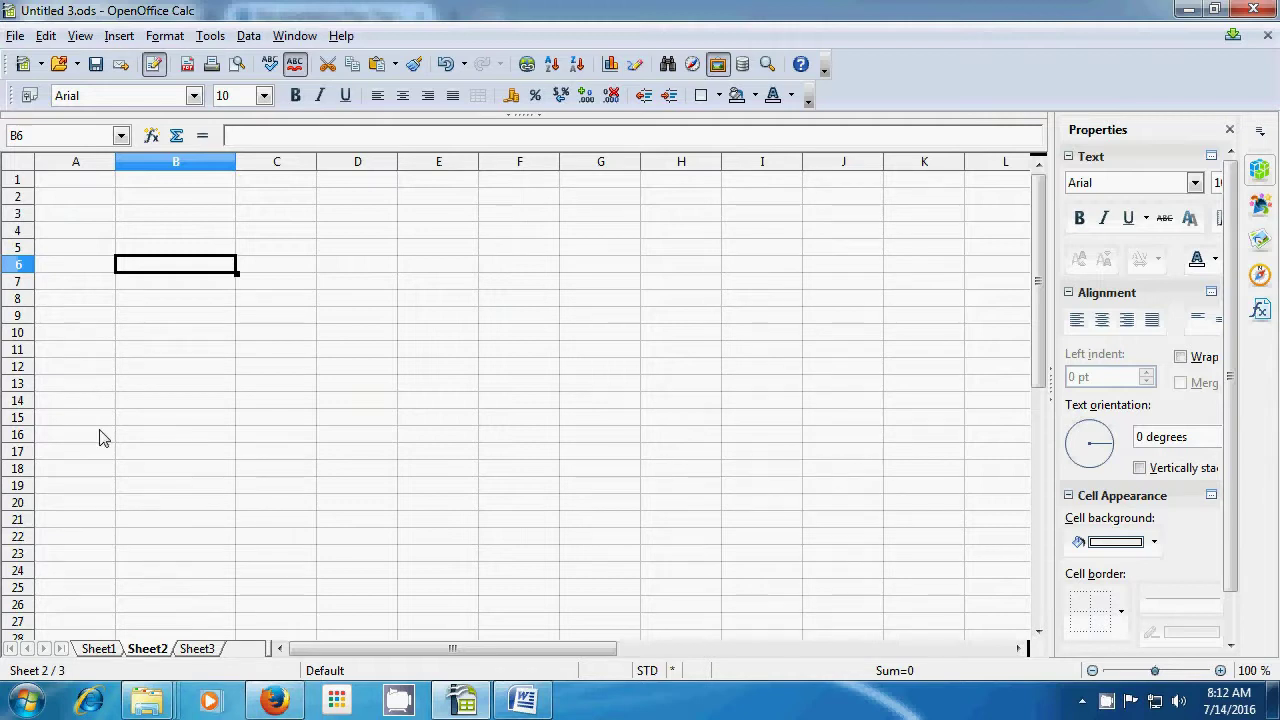
pyautogui.click(80, 184)
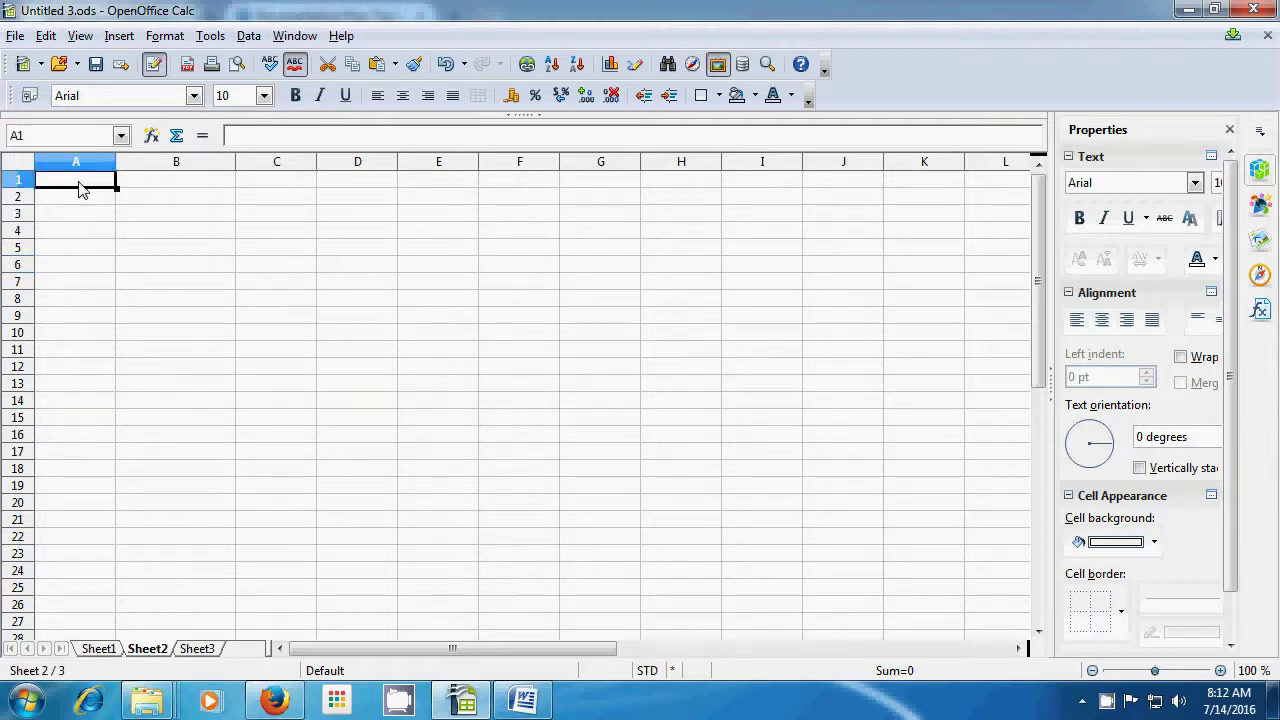
pyautogui.write('Now')
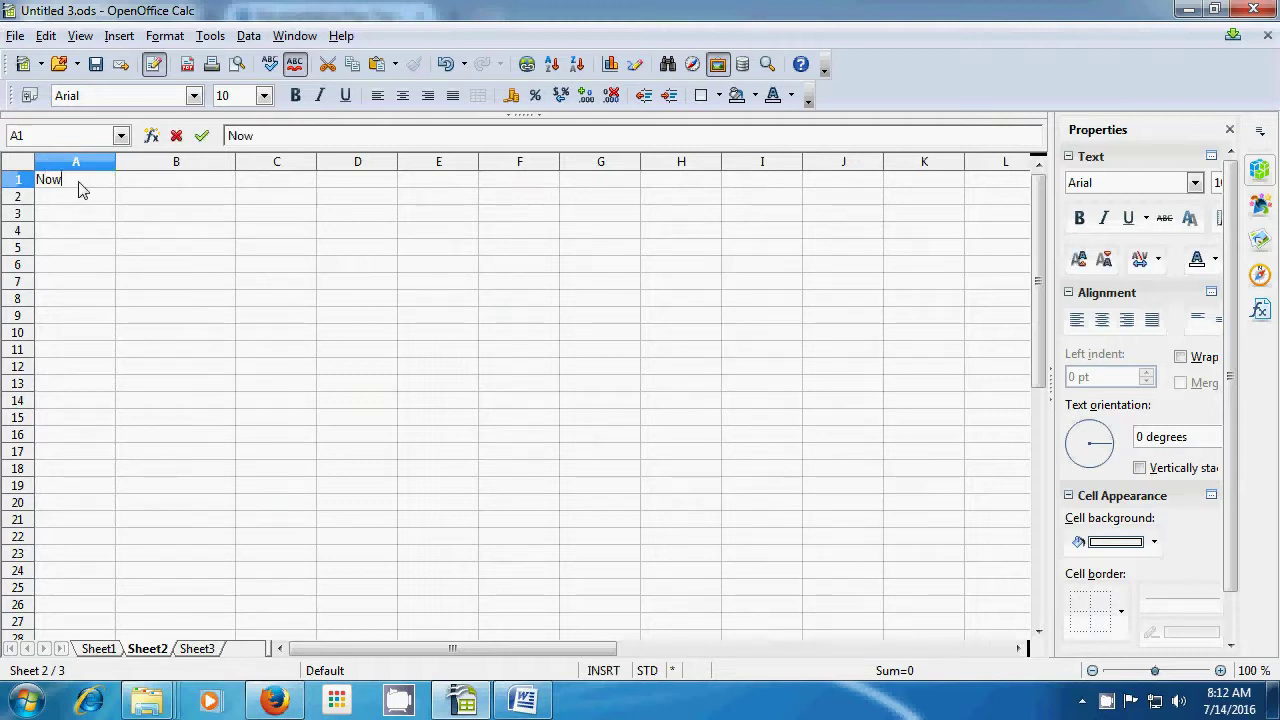
# Enter the formula =Now() in cell A2 and widen column A so the full date and time fit
pyautogui.click(78, 205)
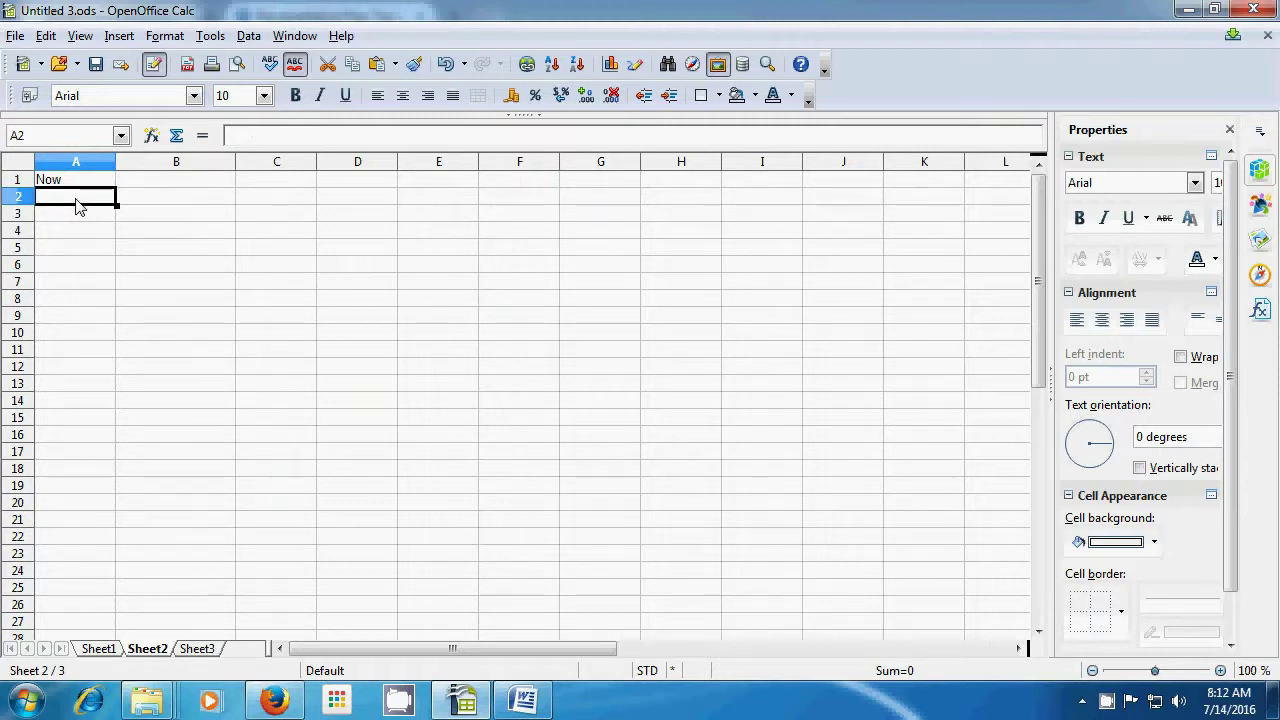
pyautogui.write('=')
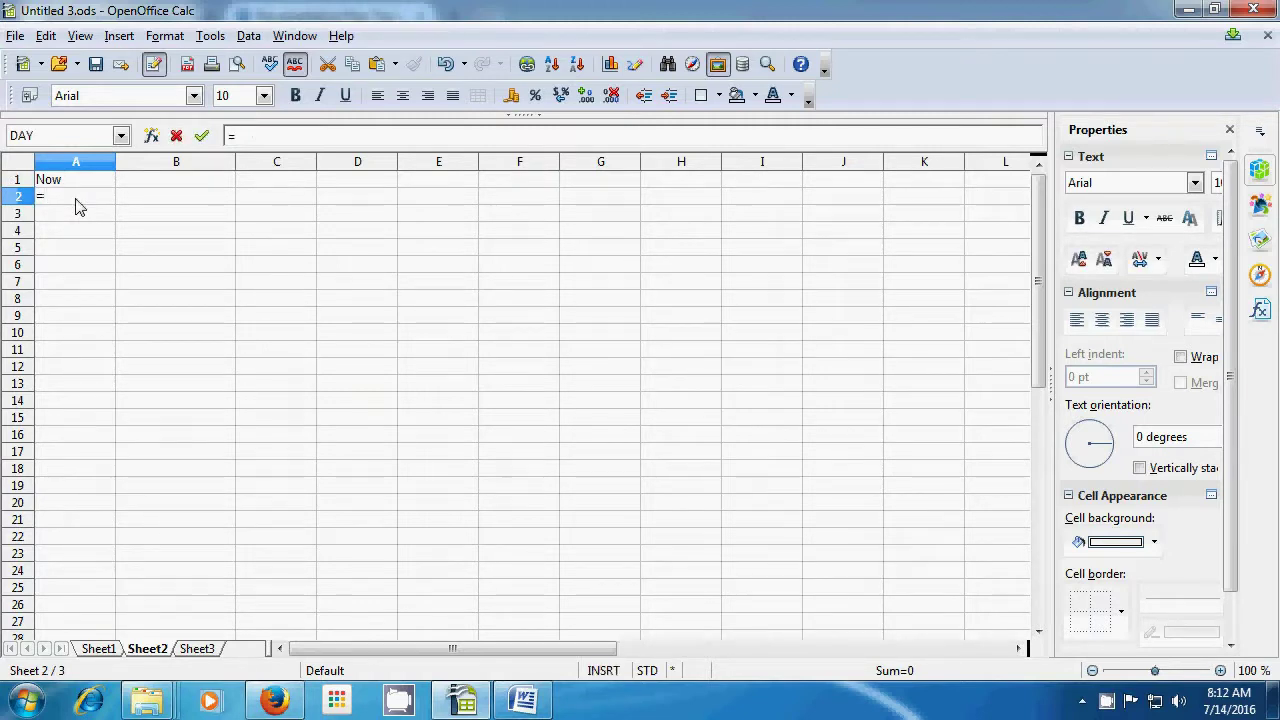
pyautogui.write('Now')
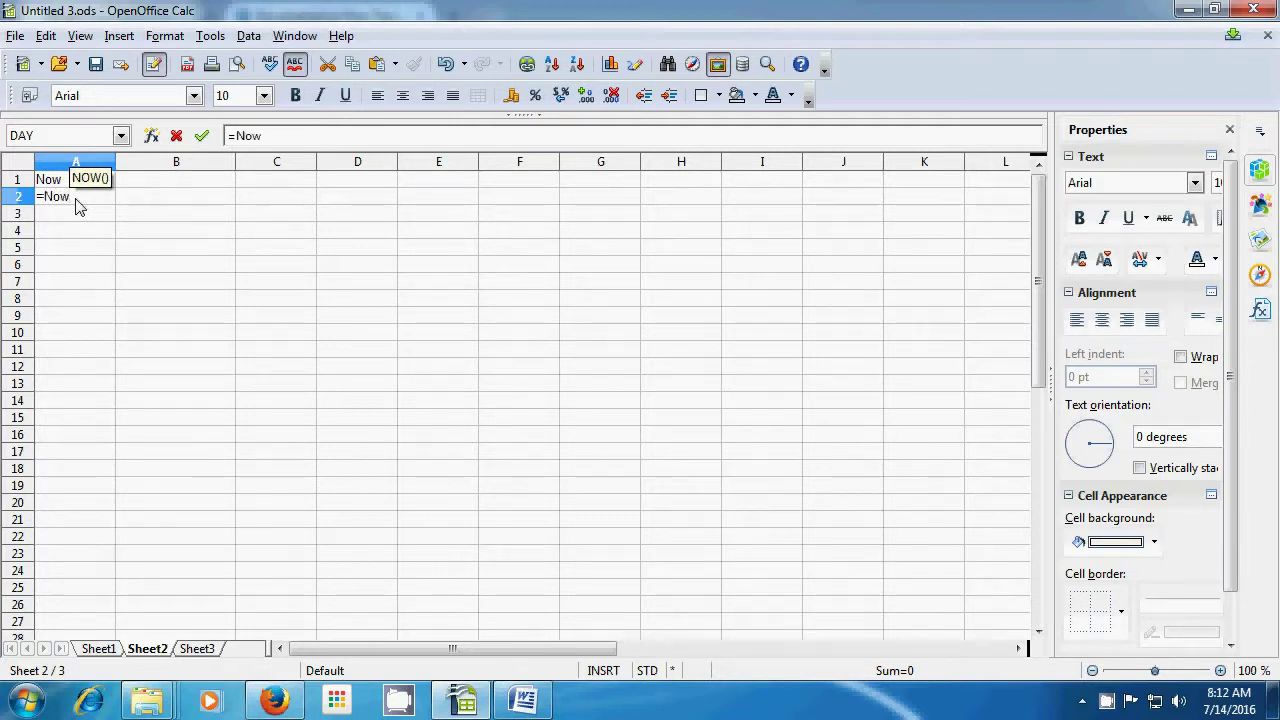
pyautogui.write('(')
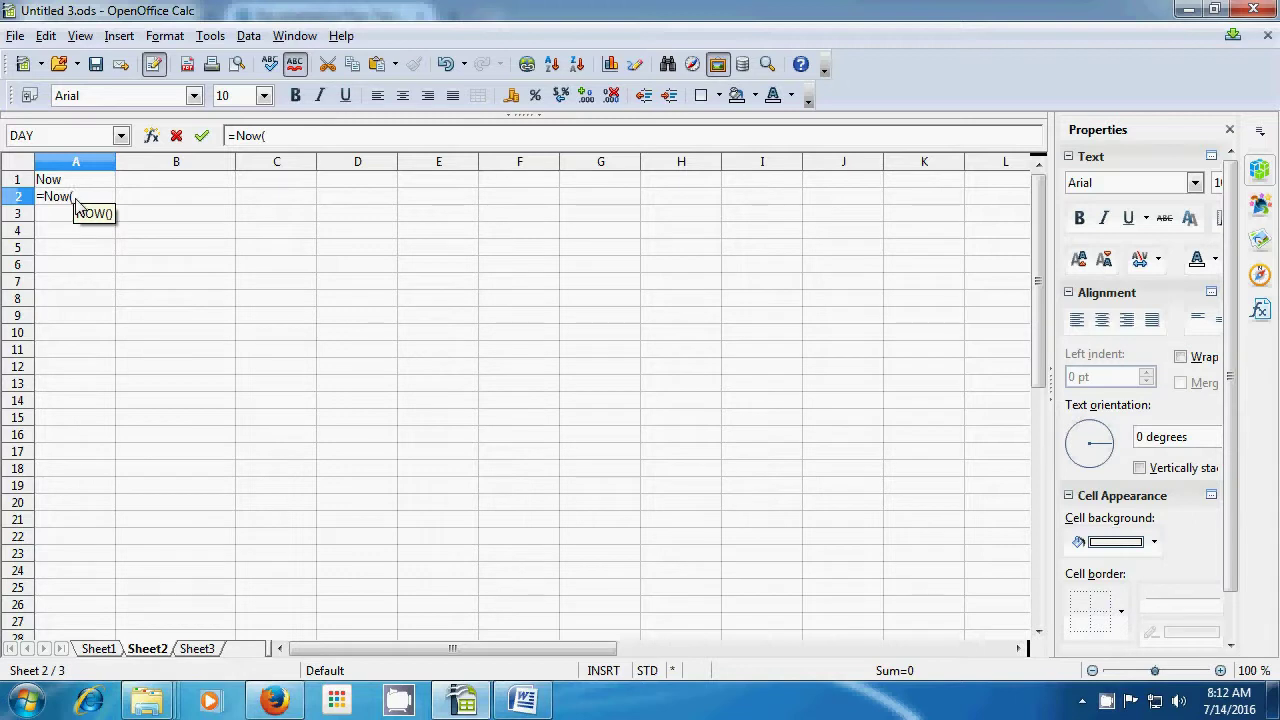
pyautogui.write(')')
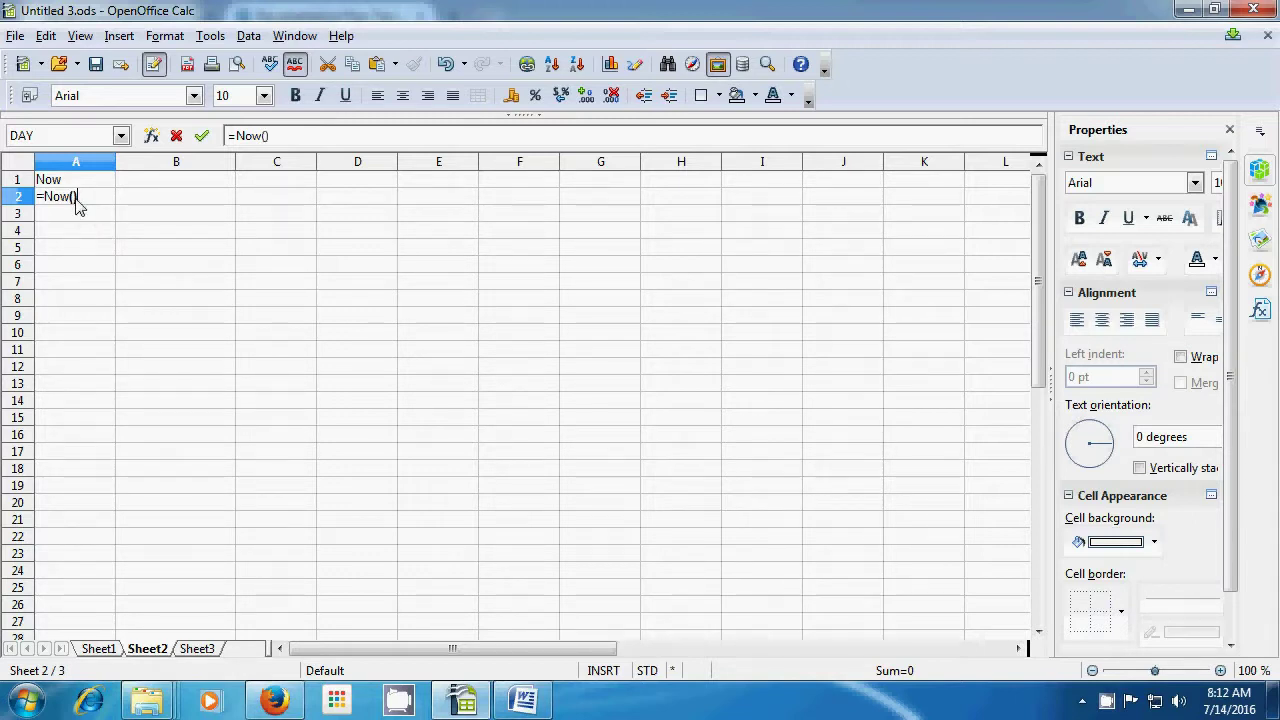
pyautogui.press('Return')
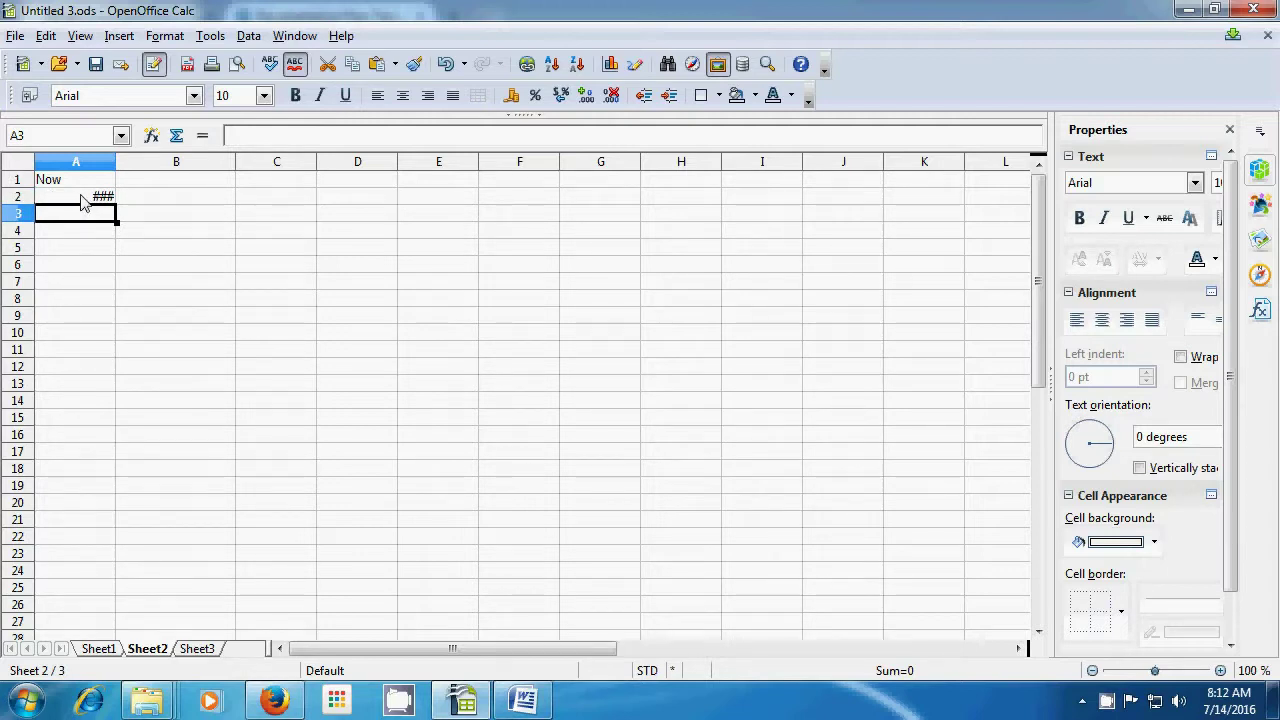
pyautogui.moveTo(115, 161); pyautogui.dragTo(171, 160)
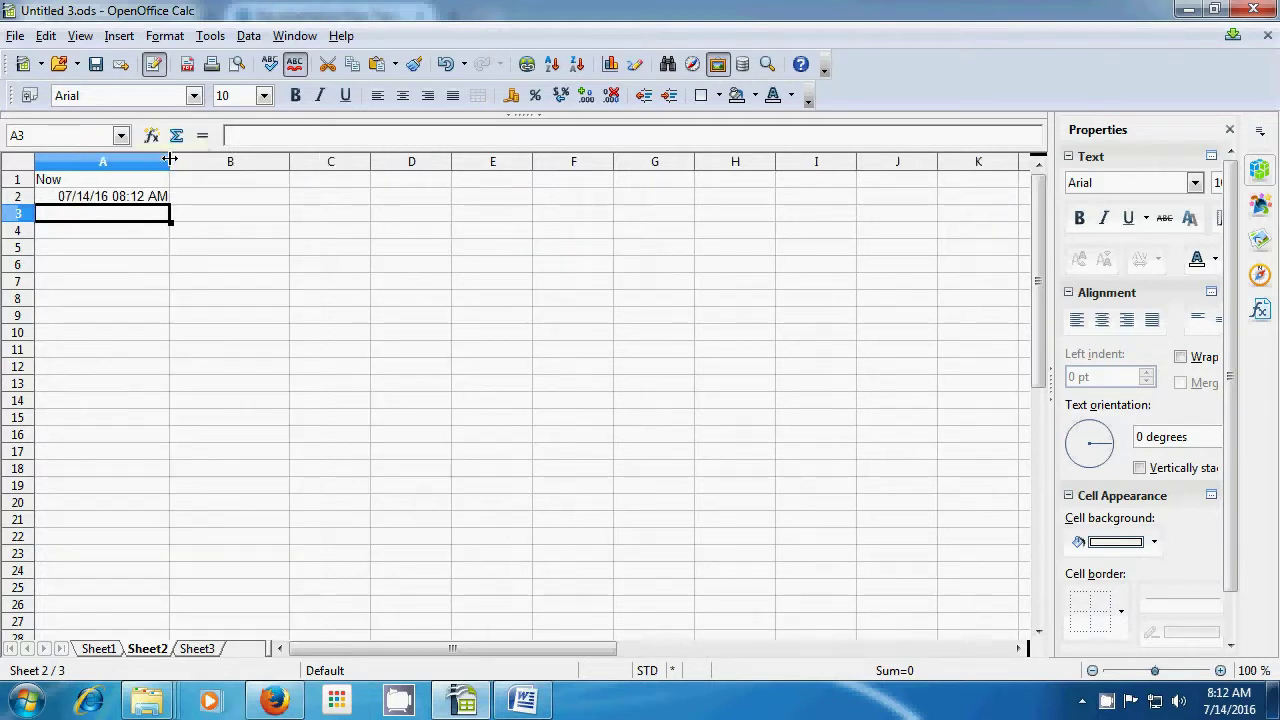
pyautogui.click(151, 232)
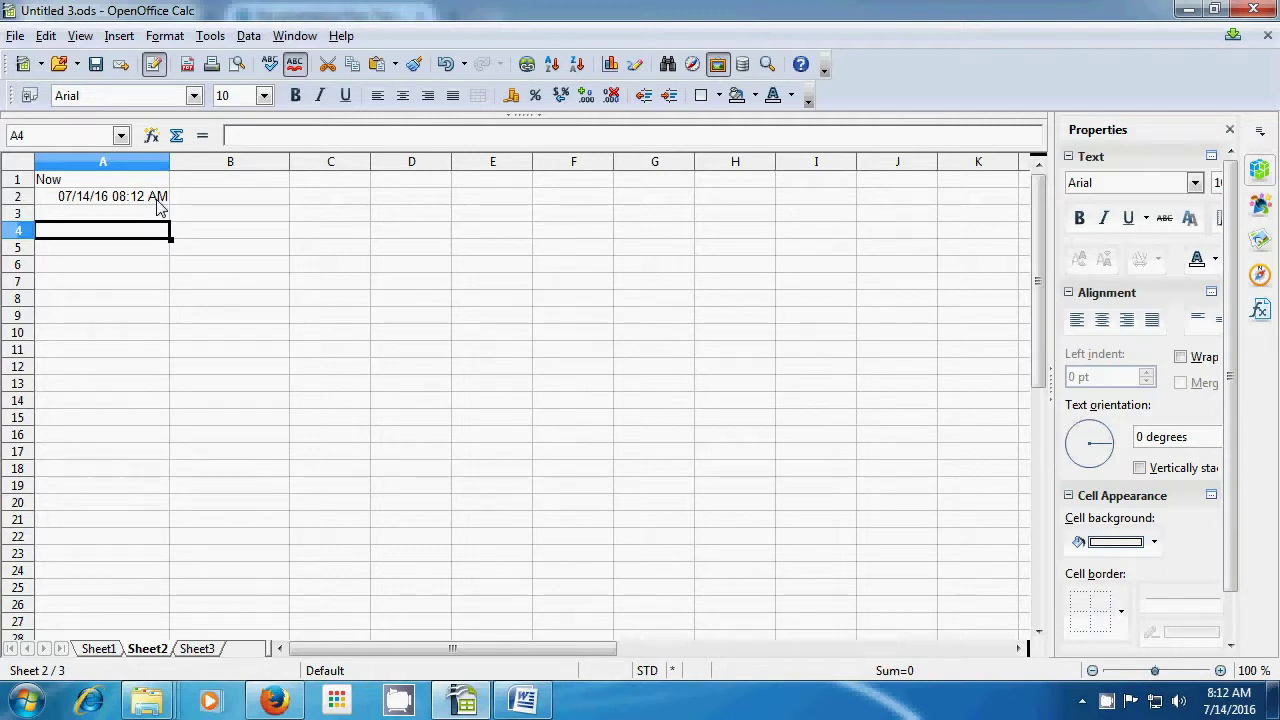
pyautogui.click(192, 300)
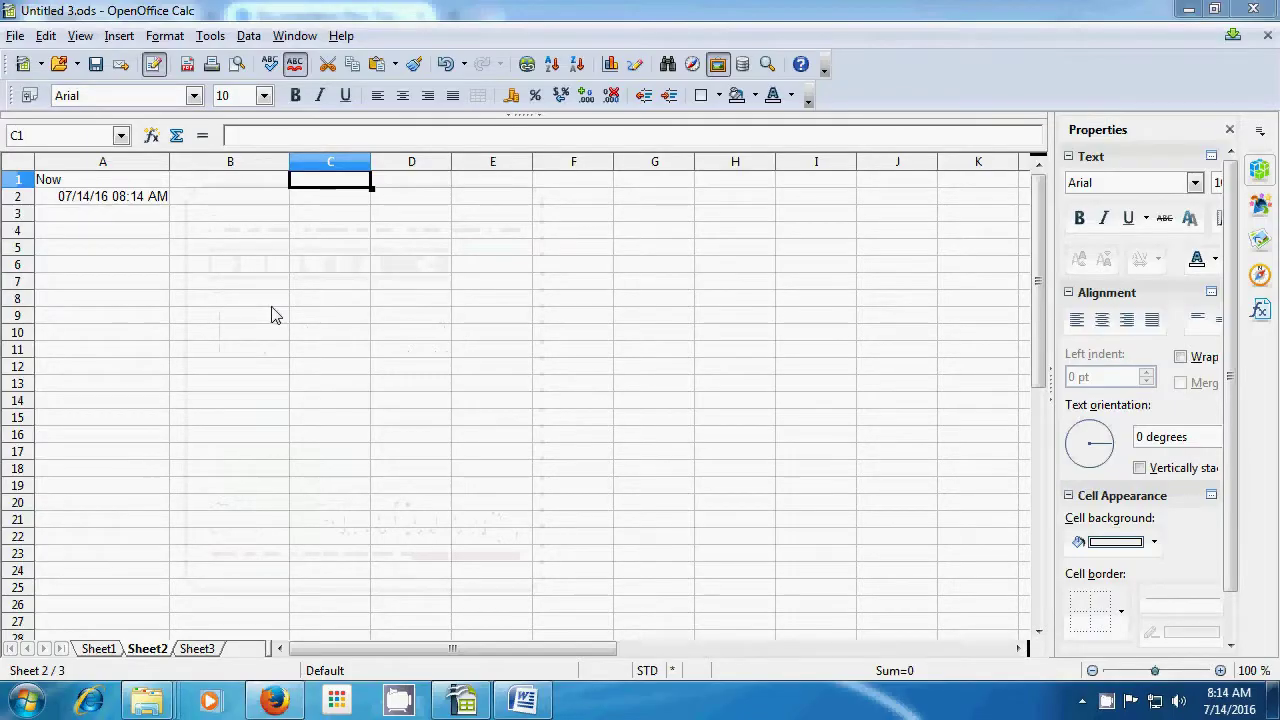
# Enter the heading "Today" in cell C1 on Sheet2
pyautogui.click(271, 306)
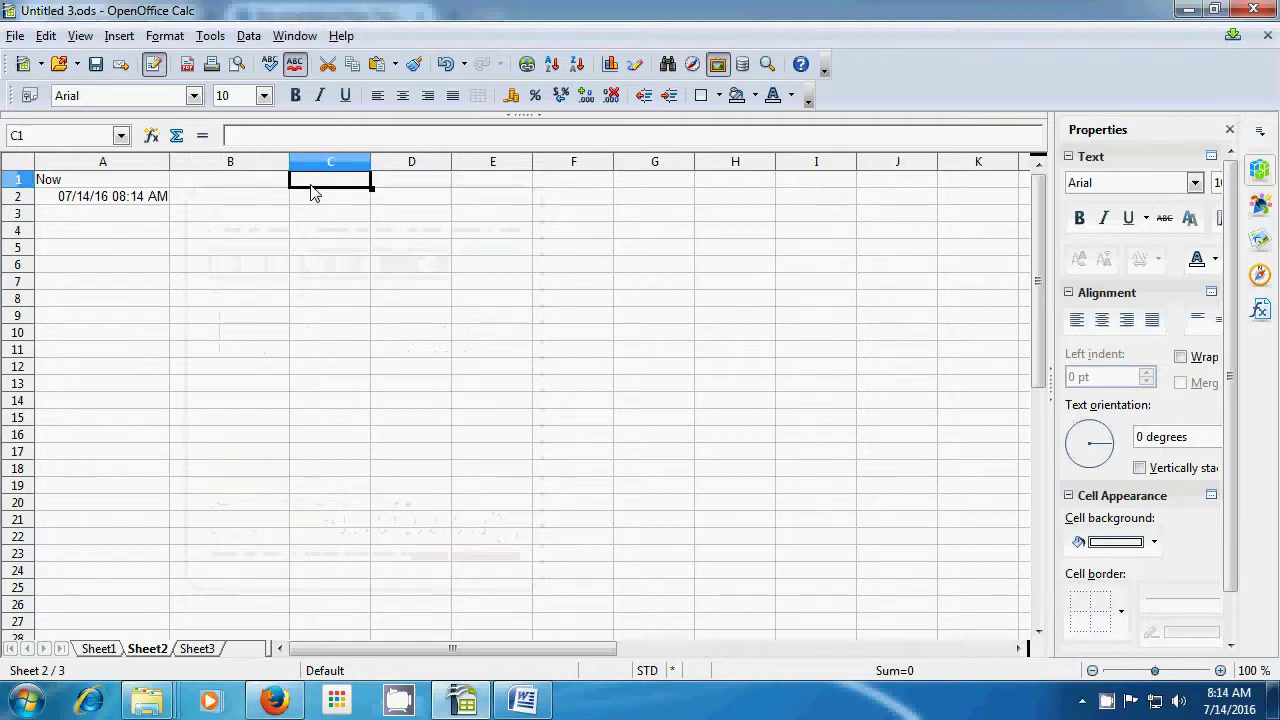
pyautogui.write('Todat')
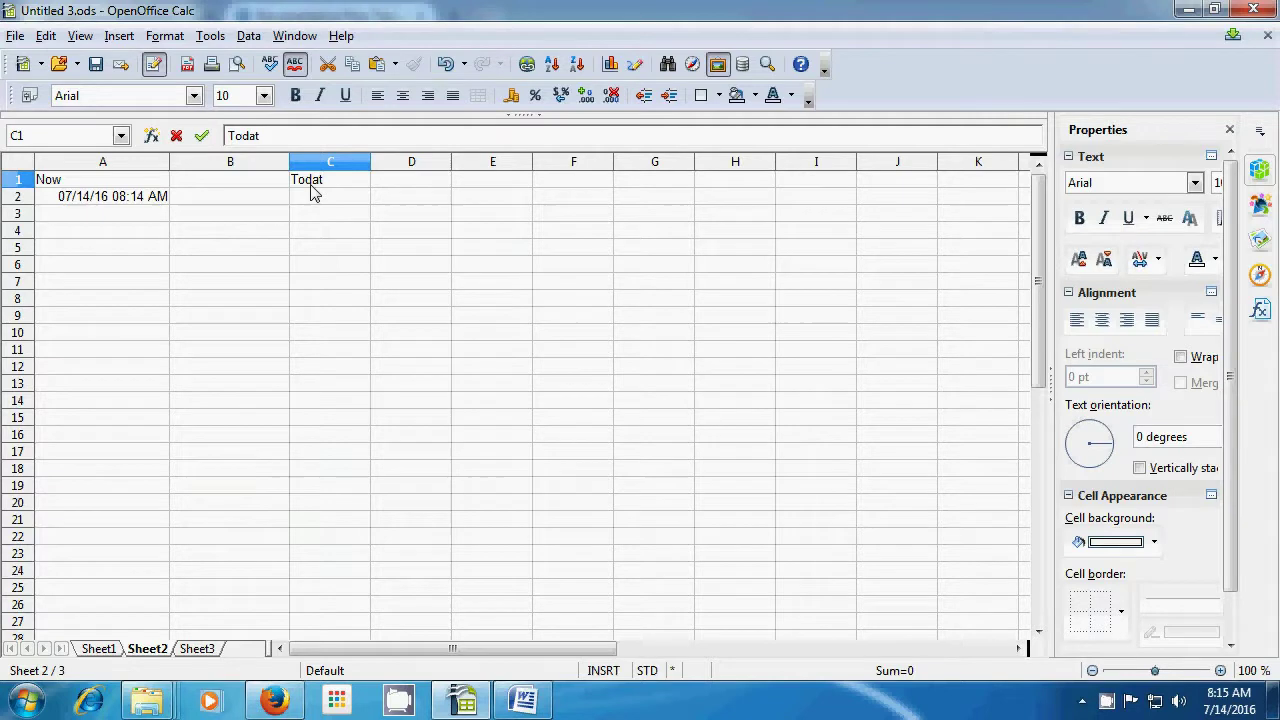
pyautogui.press('BackSpace')
pyautogui.write('y')
# Enter the formula =today() in cell C2 under the Today heading
pyautogui.click(315, 197)
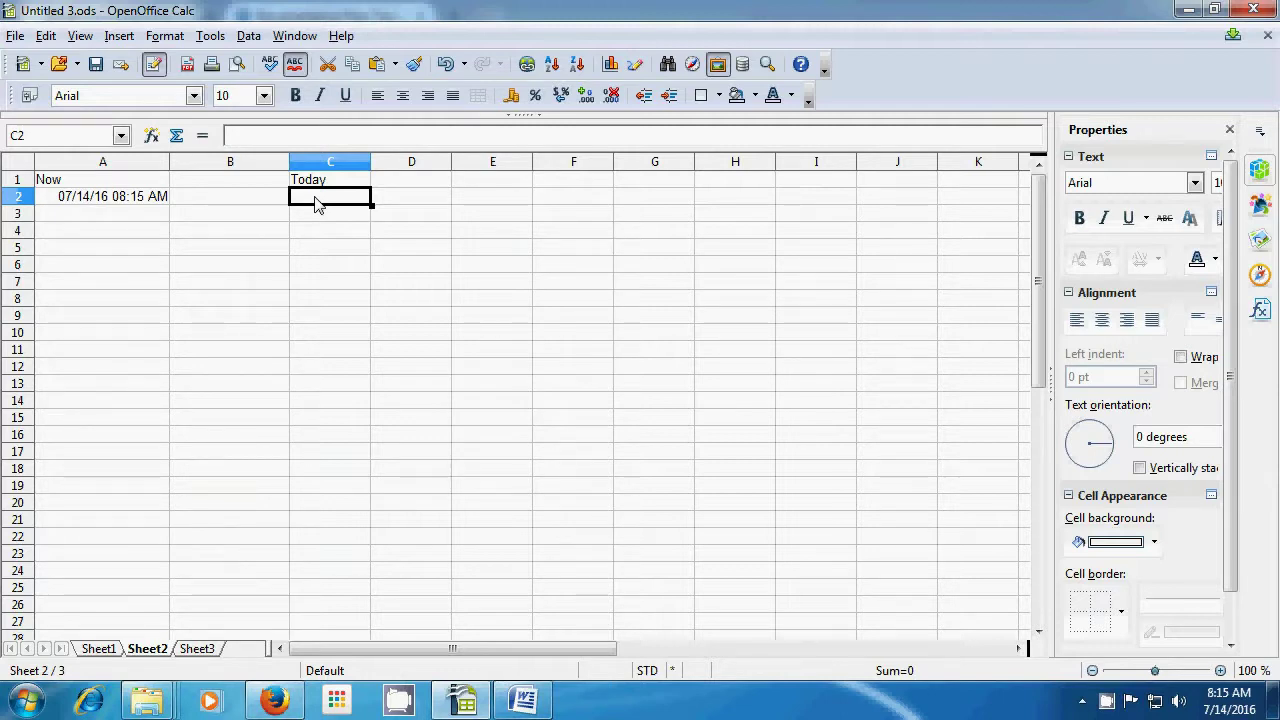
pyautogui.write('=')
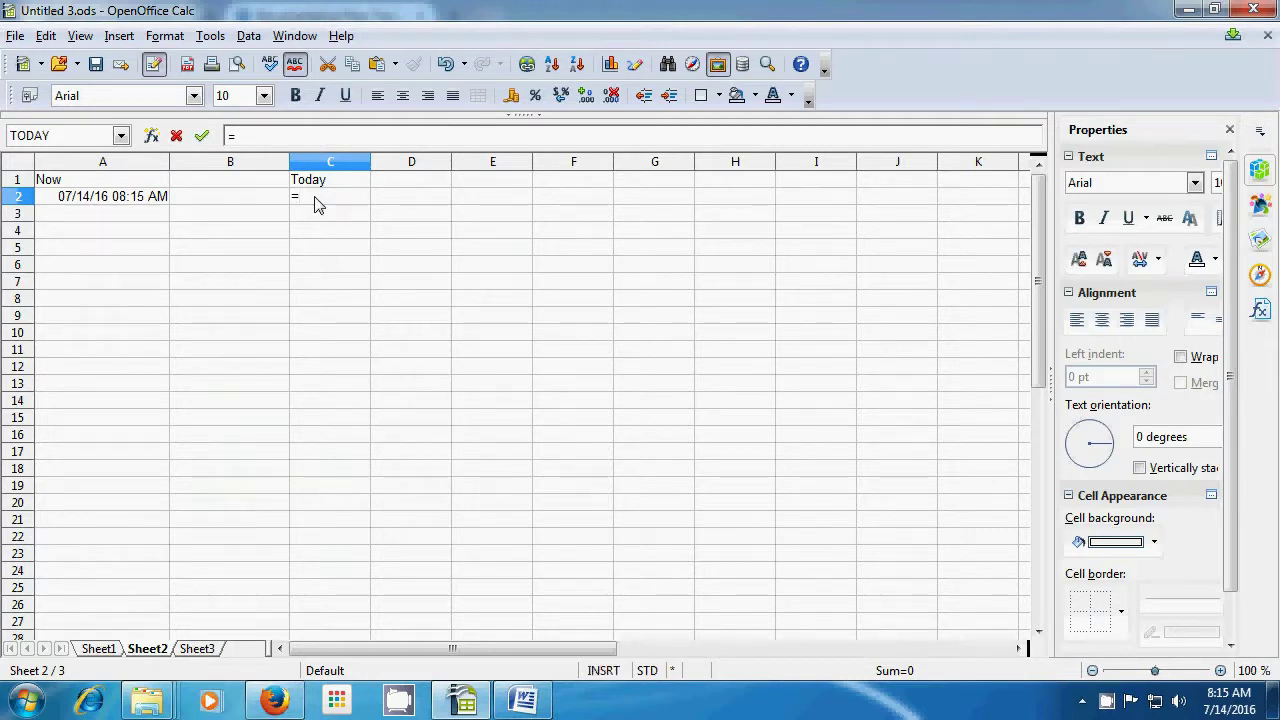
pyautogui.write('t')
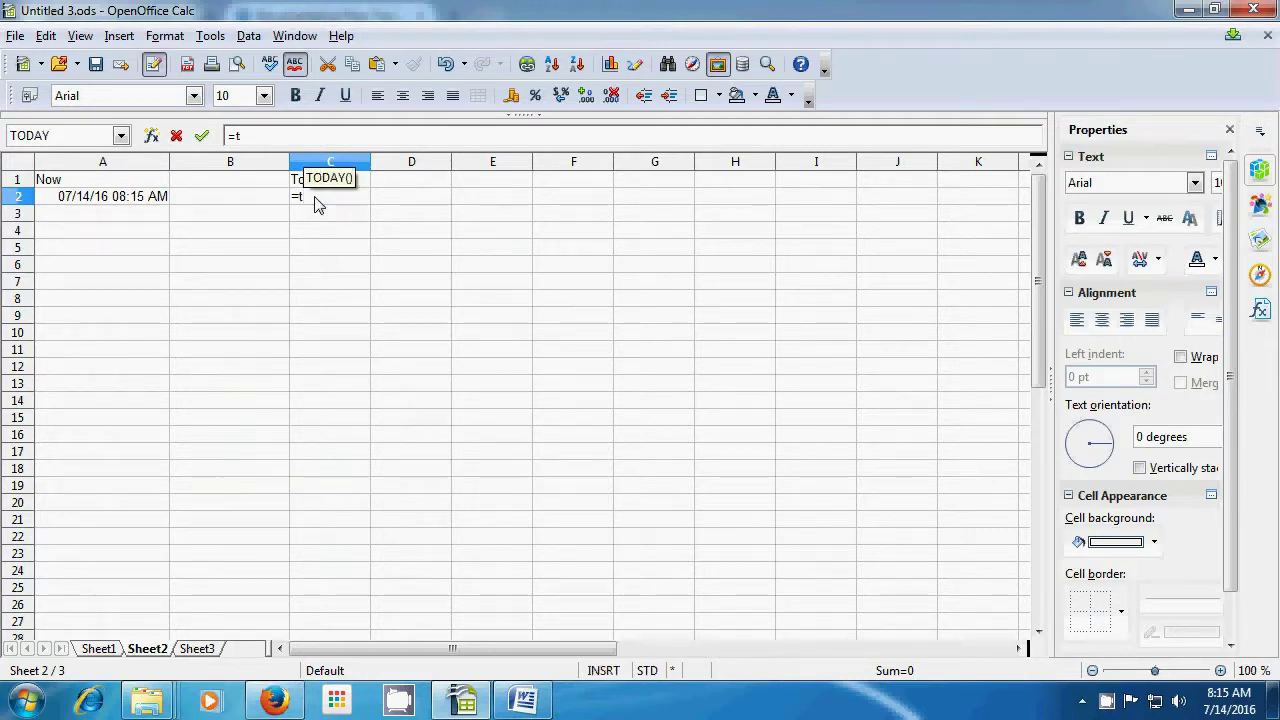
pyautogui.write('oday')
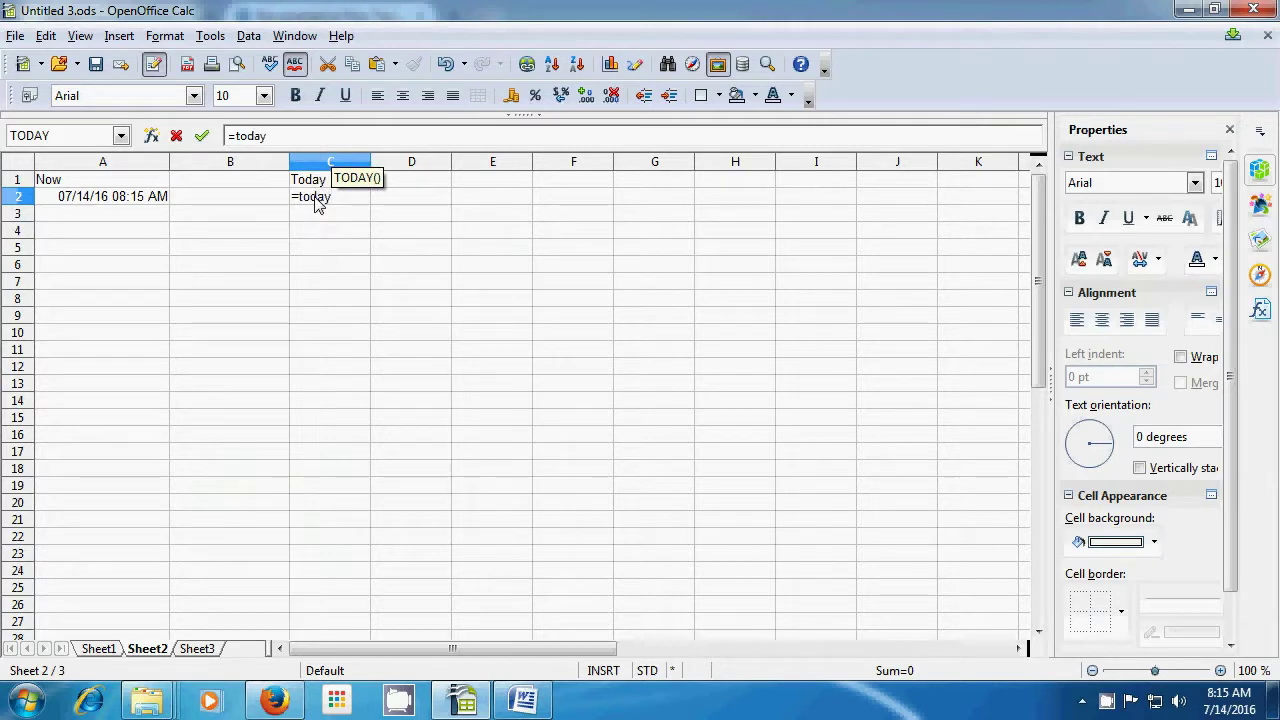
pyautogui.write('(')
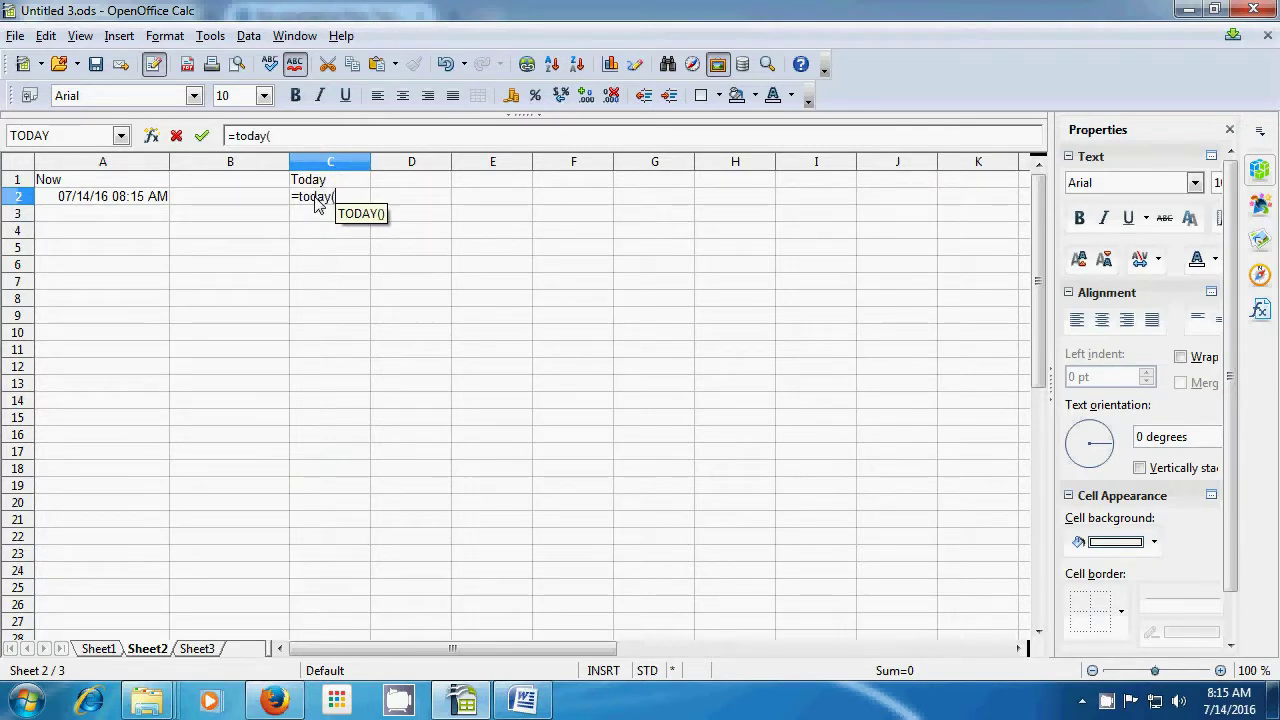
pyautogui.write(')')
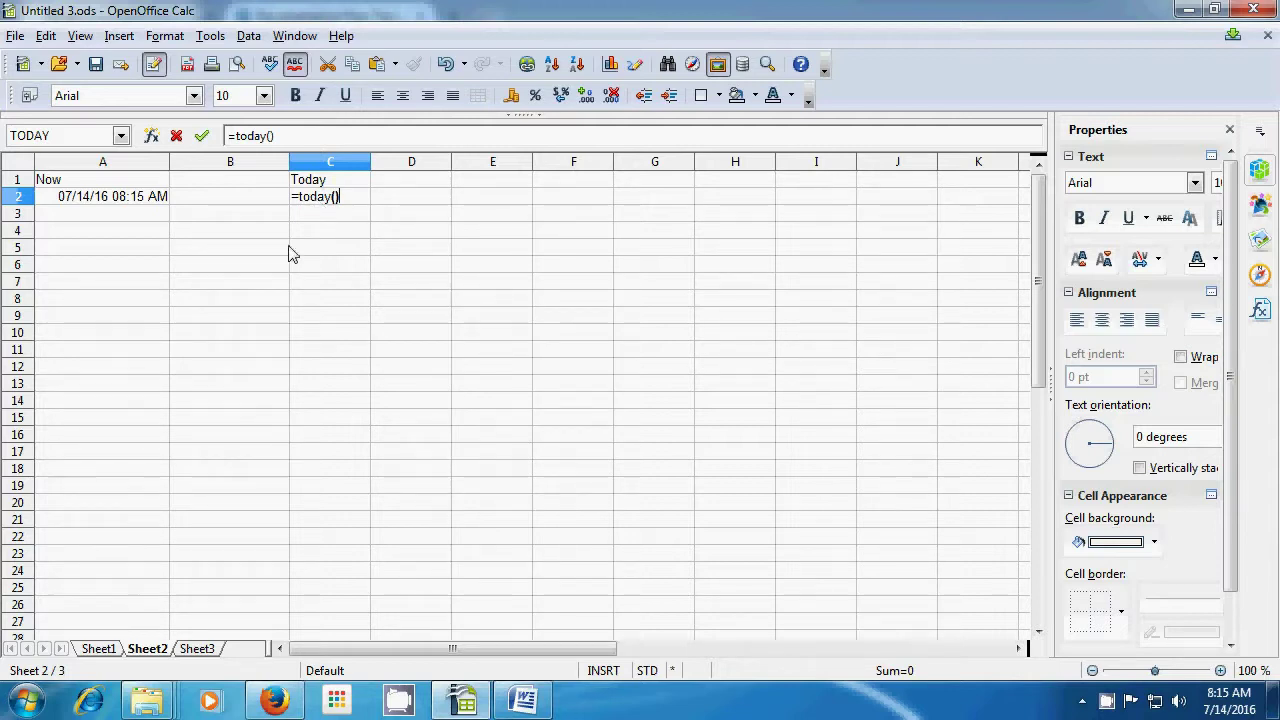
pyautogui.press('Return')
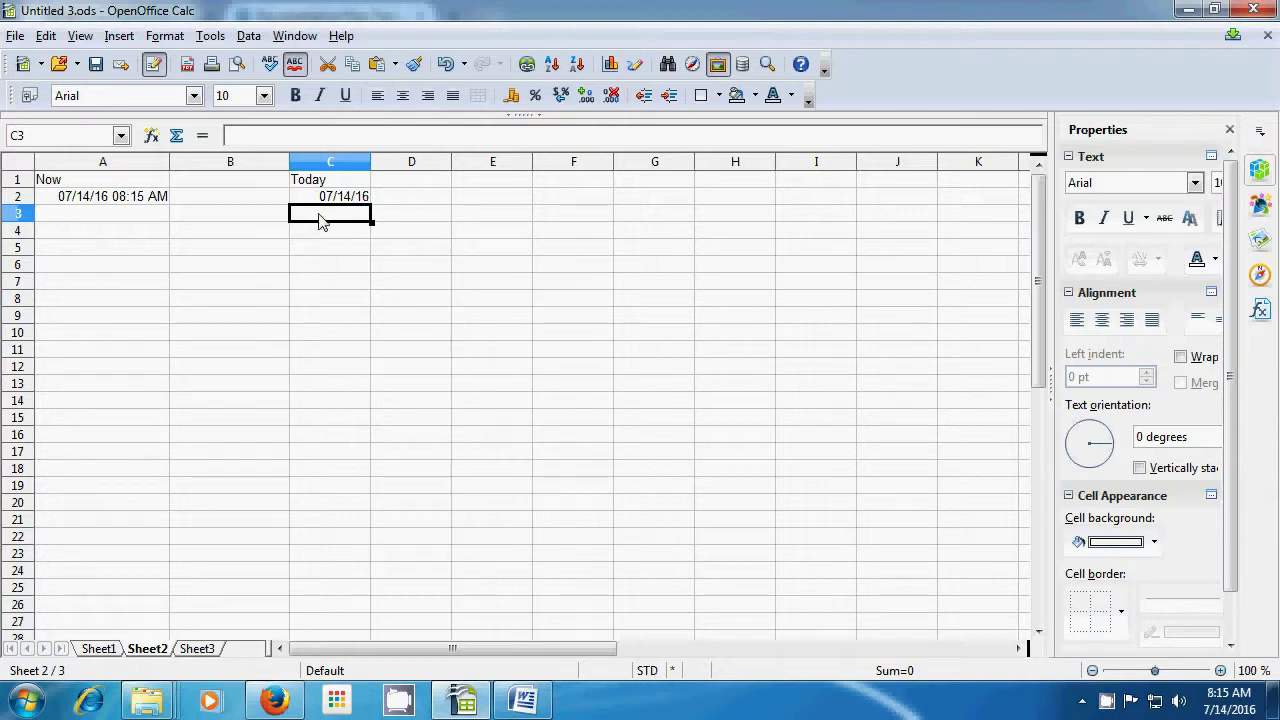
pyautogui.click(340, 279)
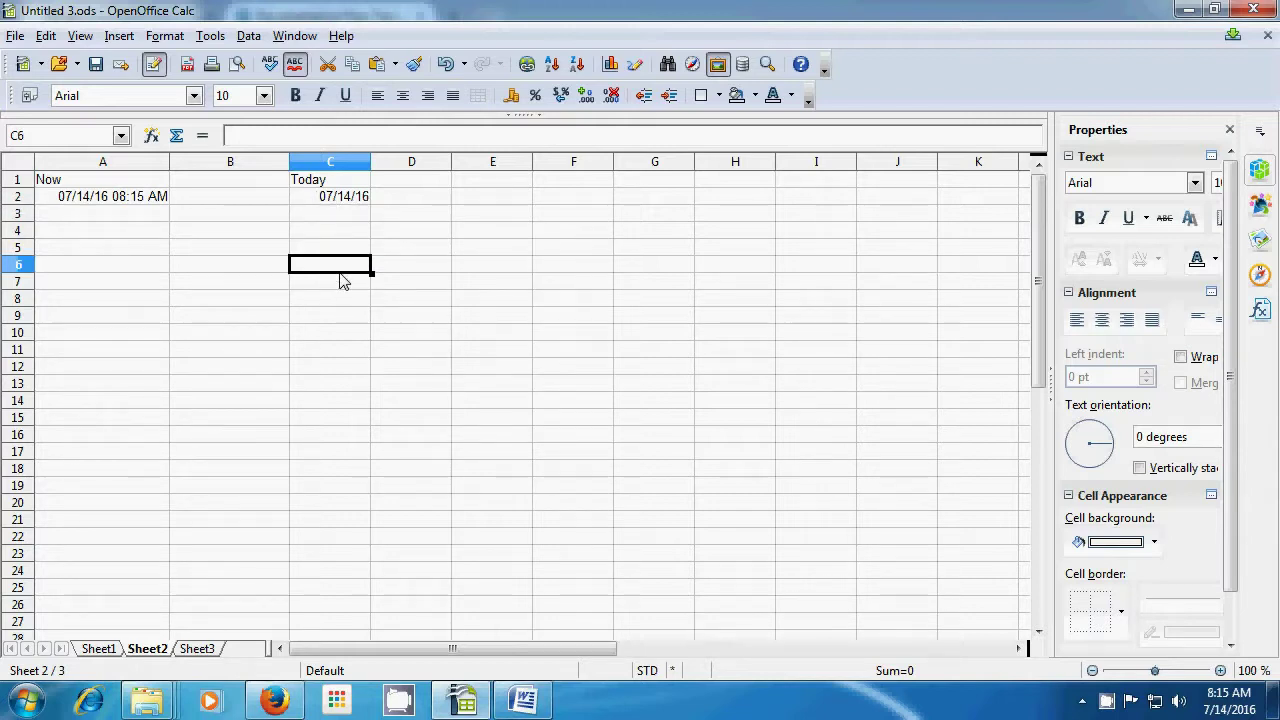
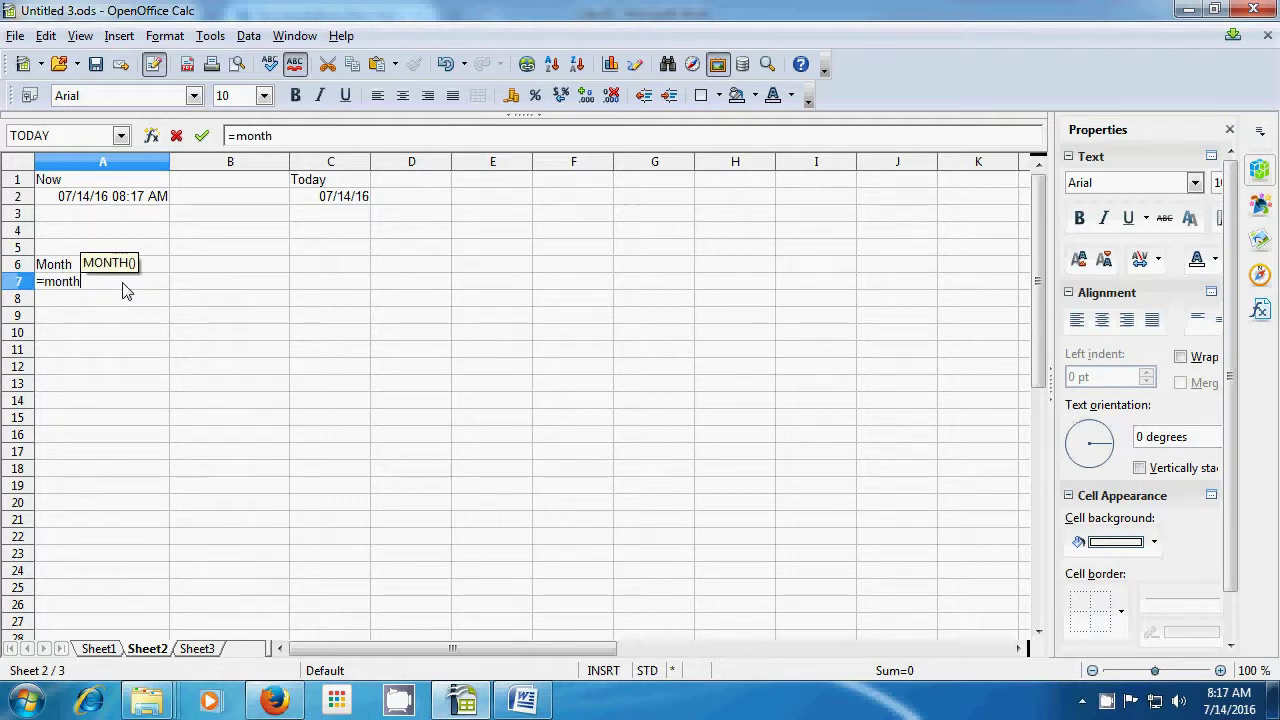
# Complete the month formula in cell A7 as =month(A2), referencing the date and time under the Now heading
pyautogui.write('(')
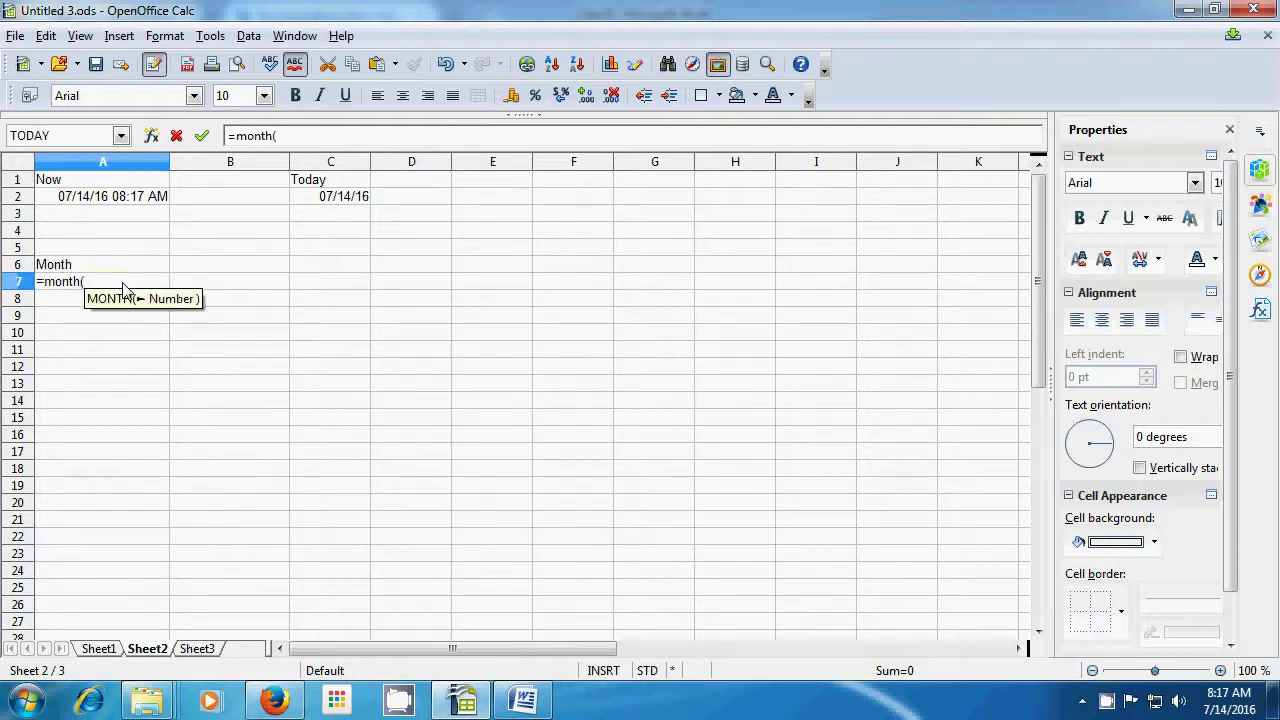
pyautogui.click(102, 198)
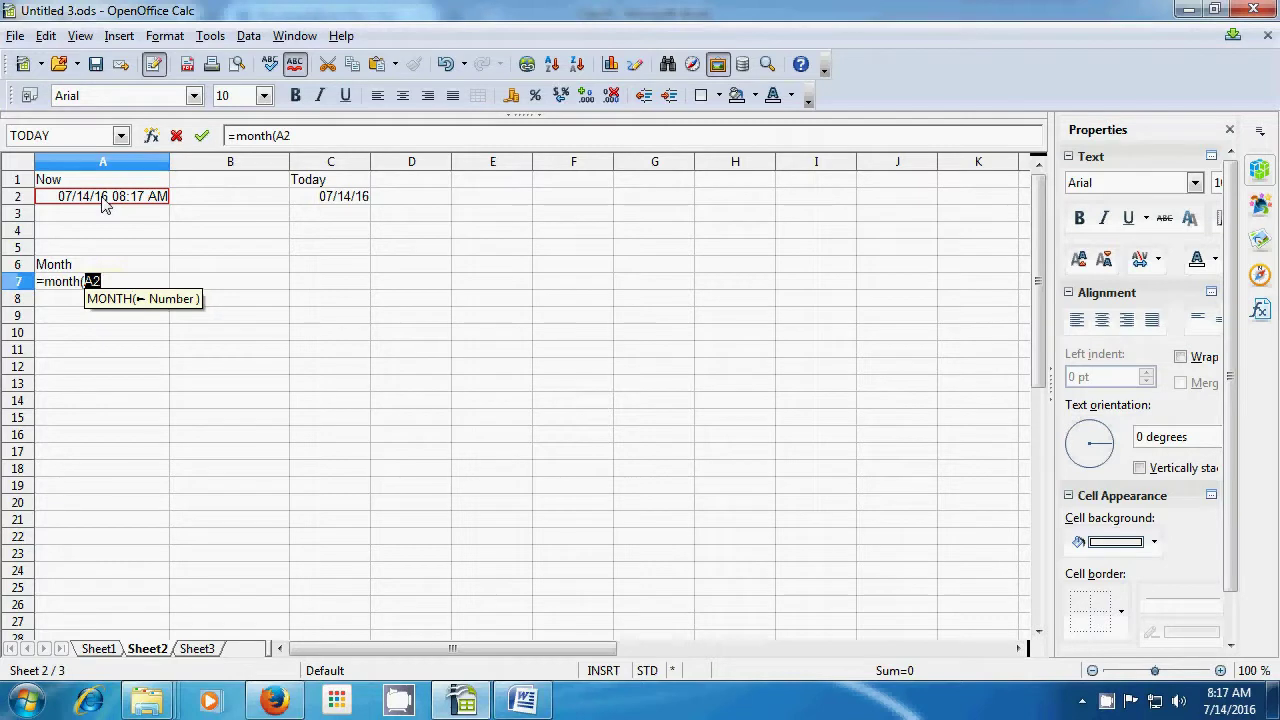
pyautogui.write(')')
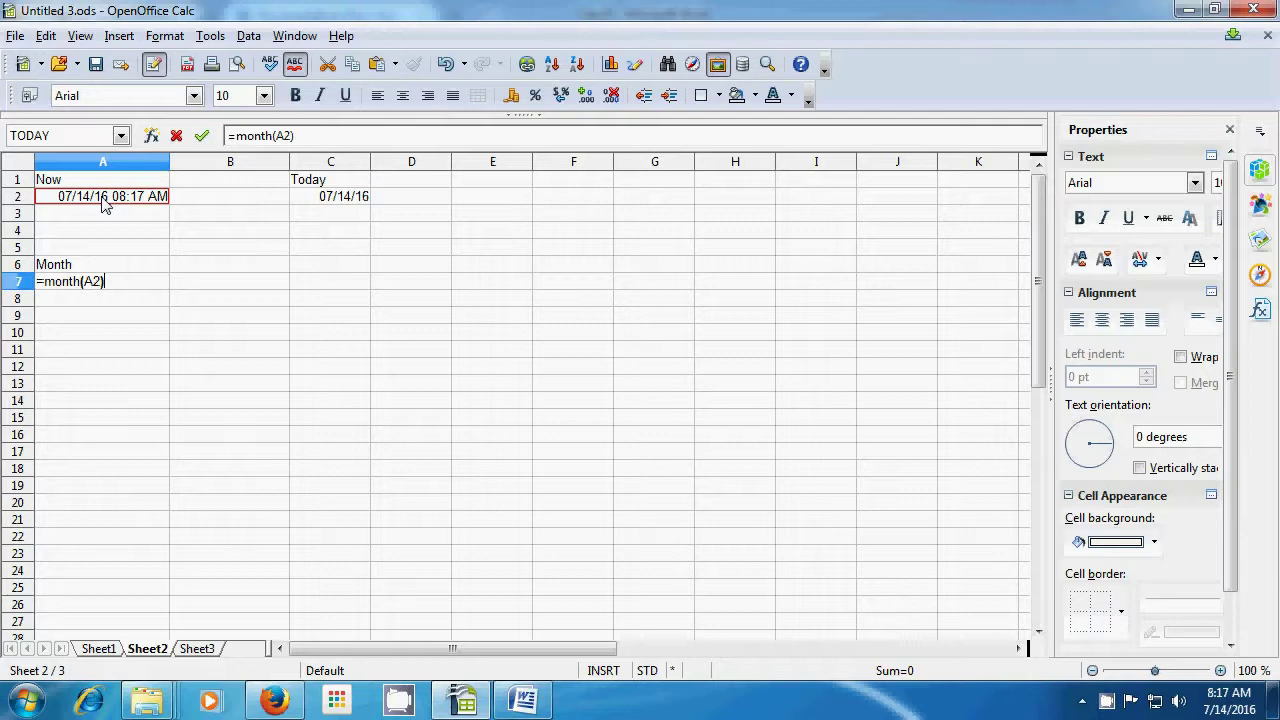
pyautogui.press('Return')
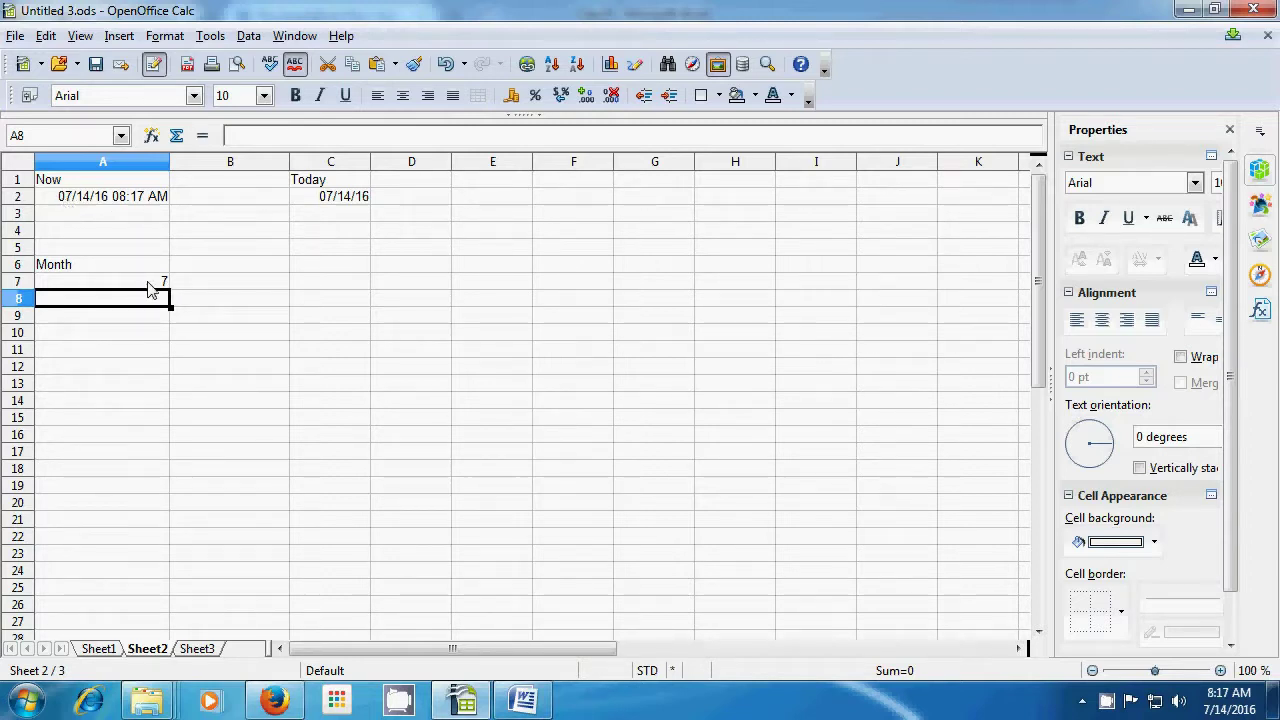
pyautogui.click(244, 354)
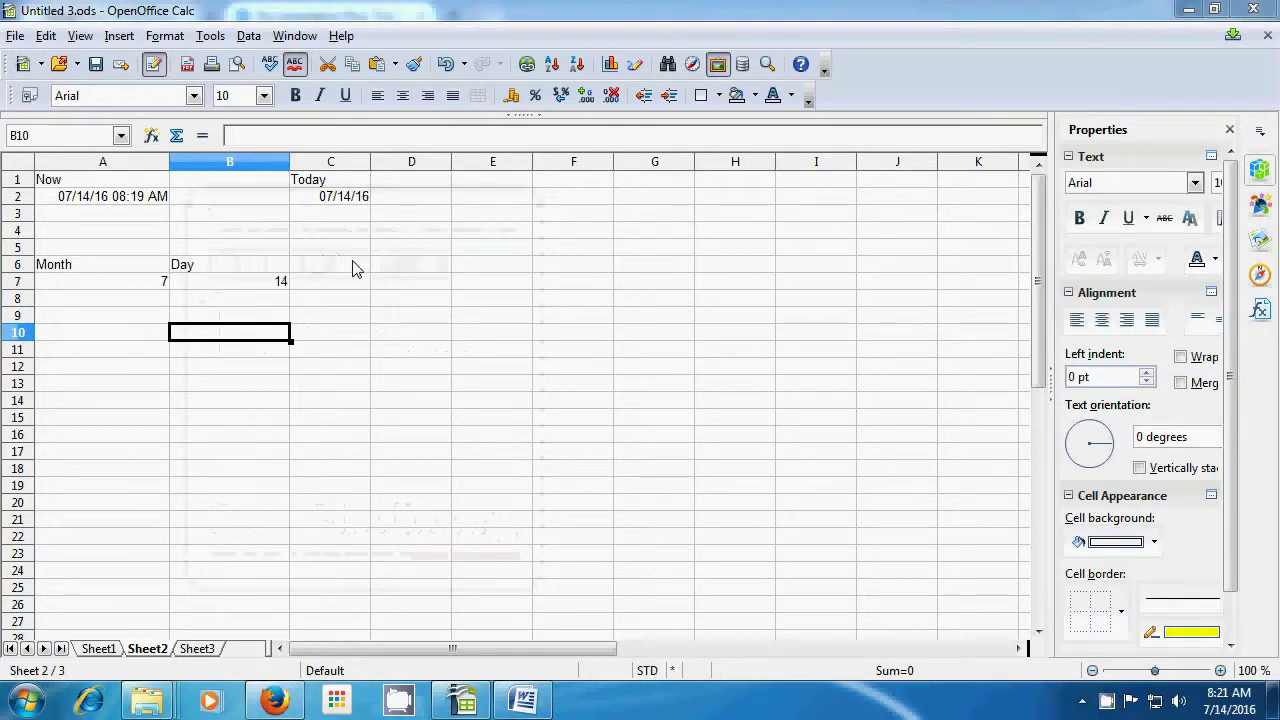
# Enter the heading "Year" in cell C6, beside the Day heading
pyautogui.click(352, 268)
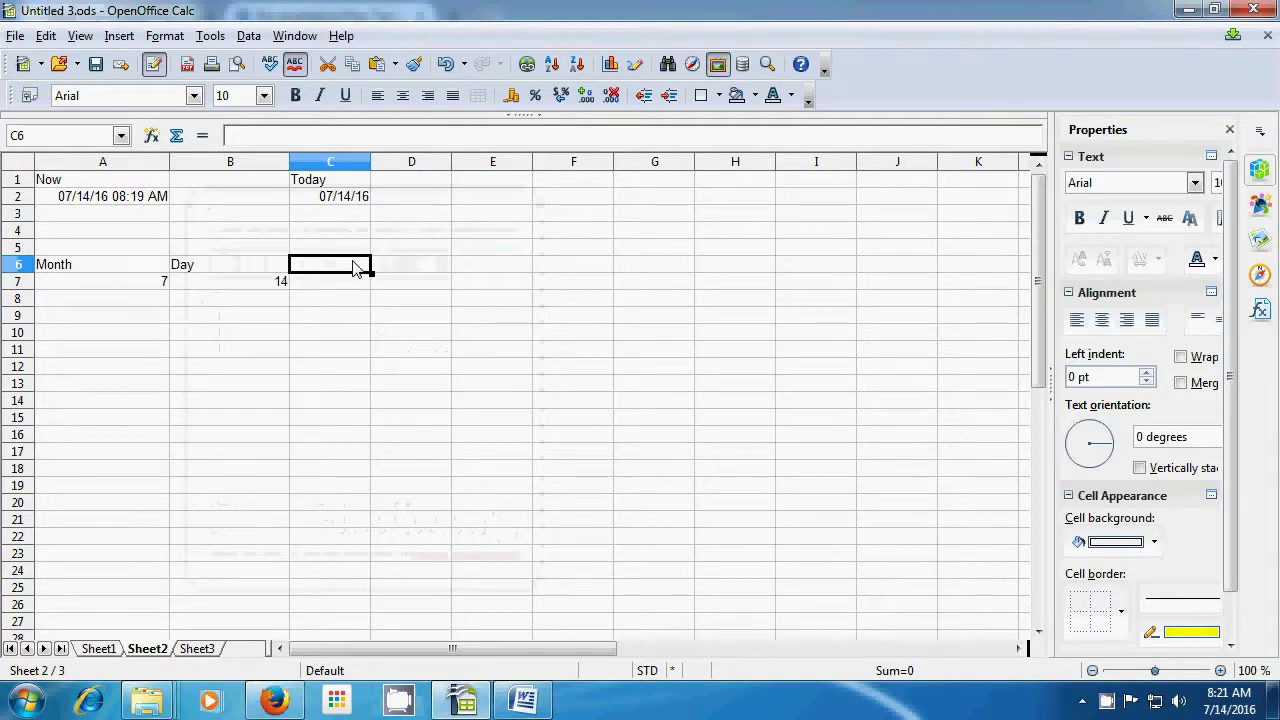
pyautogui.write('M')
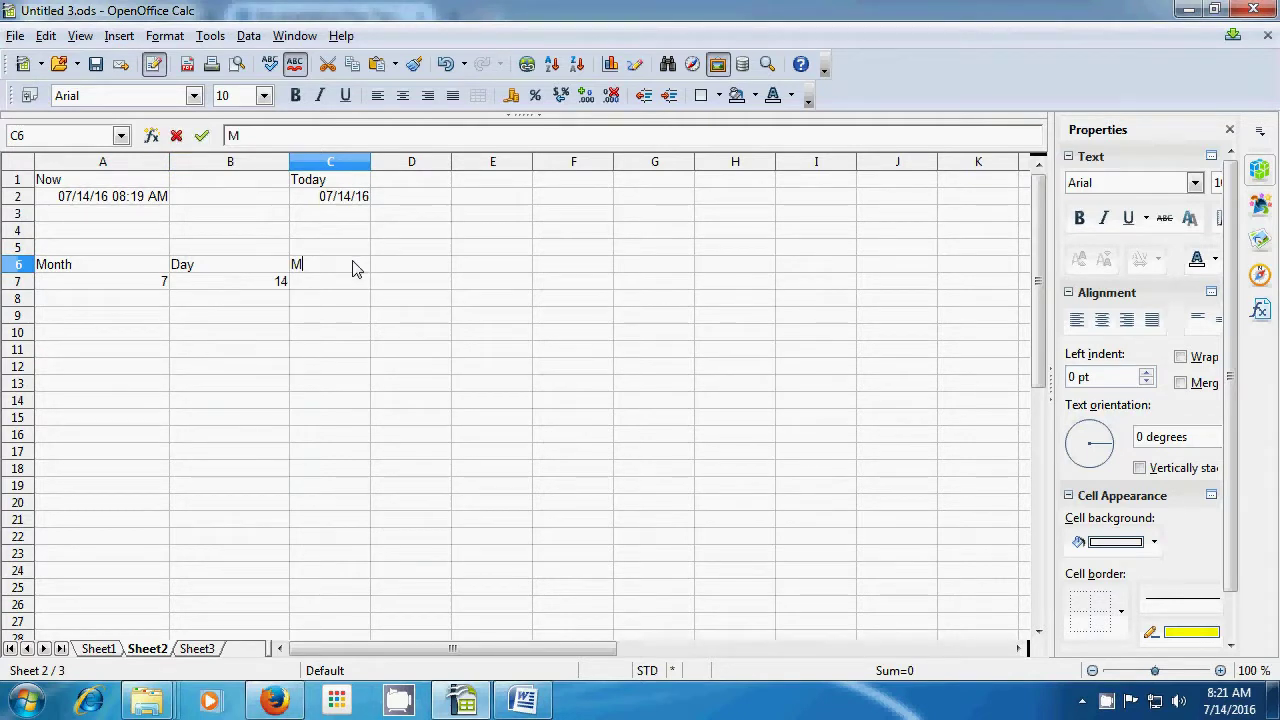
pyautogui.write('onth')
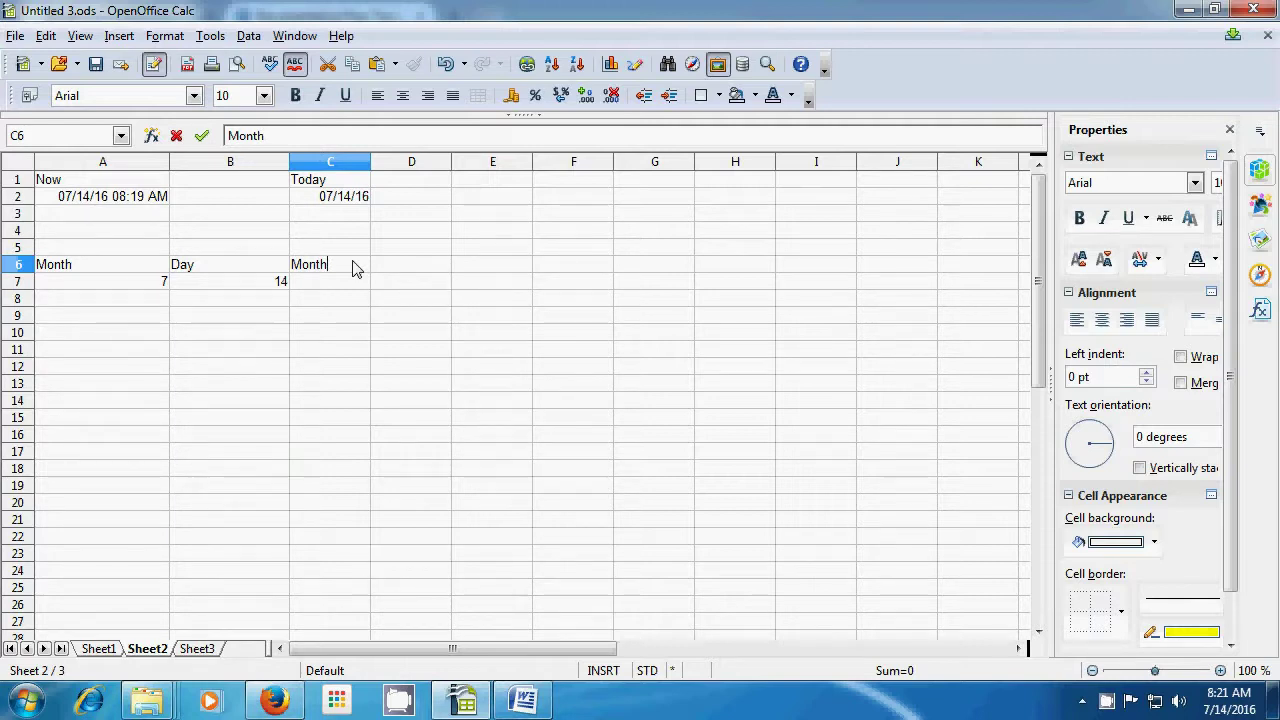
pyautogui.press('BackSpace')
pyautogui.press('BackSpace')
pyautogui.press('BackSpace')
pyautogui.press('BackSpace')
pyautogui.press('BackSpace')
pyautogui.write('Year')
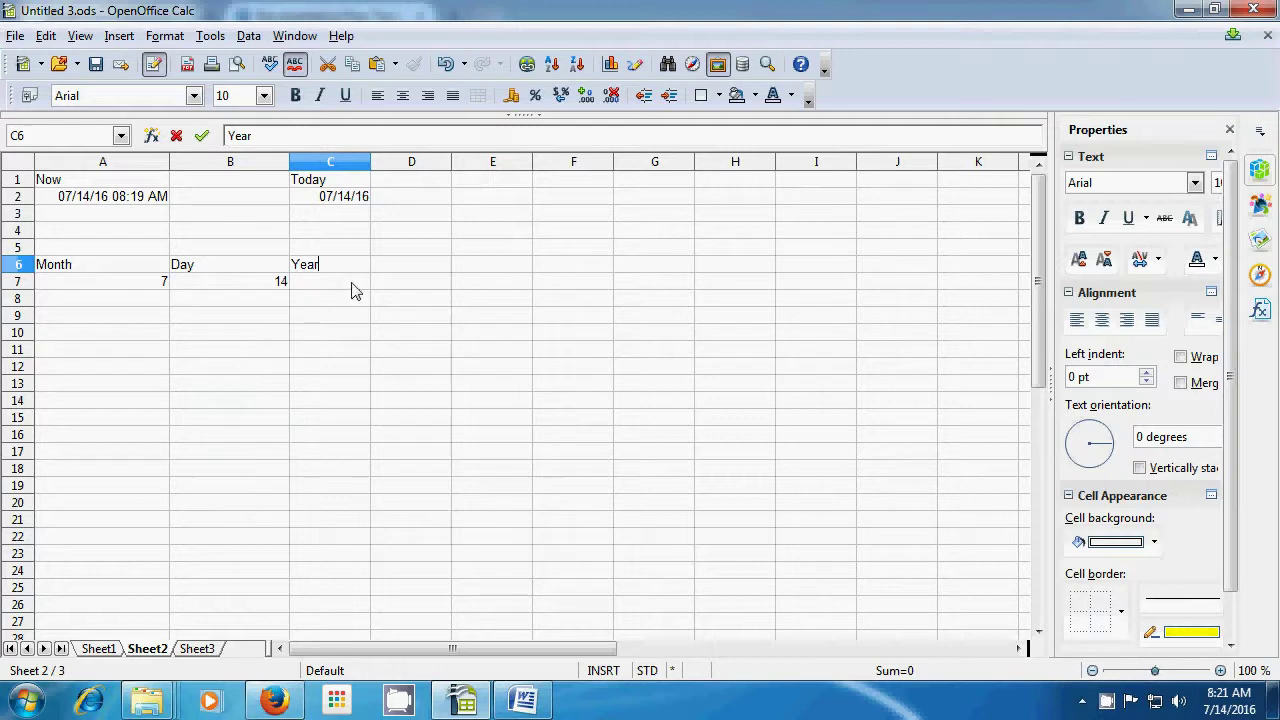
# Enter the formula =year(A2) in cell C7 to extract the year from the Now date
pyautogui.click(351, 290)
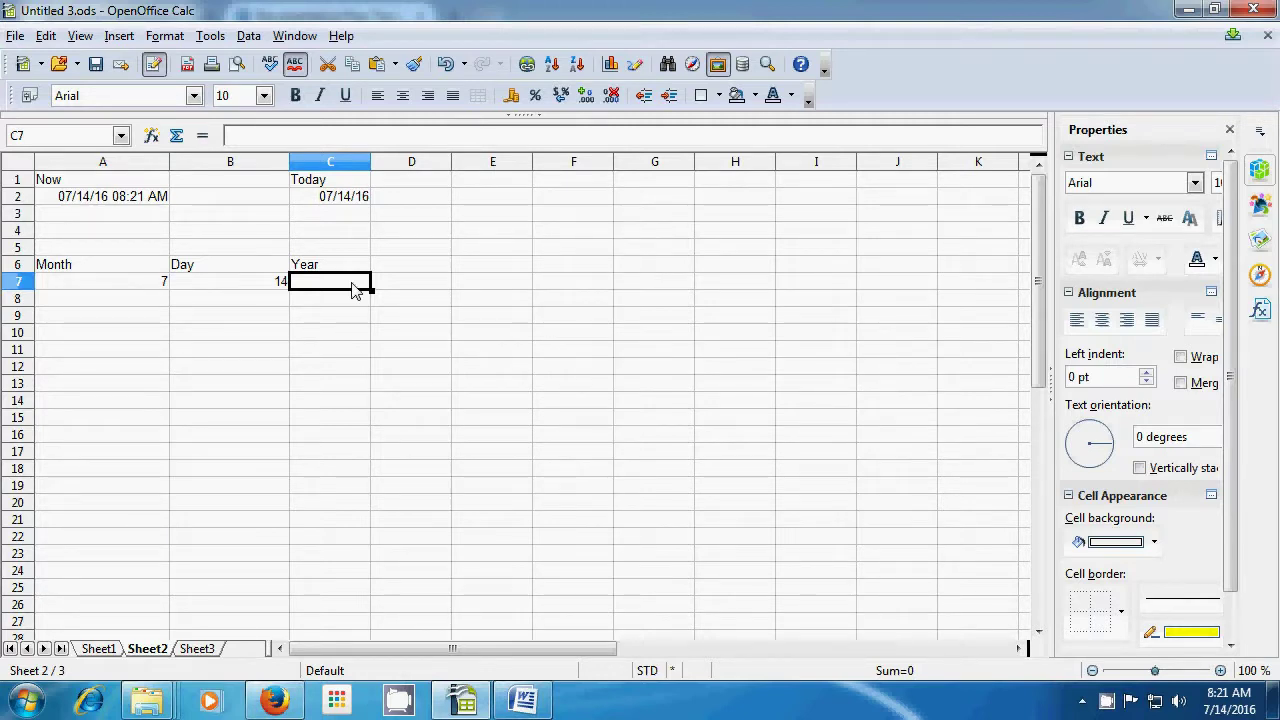
pyautogui.write('=')
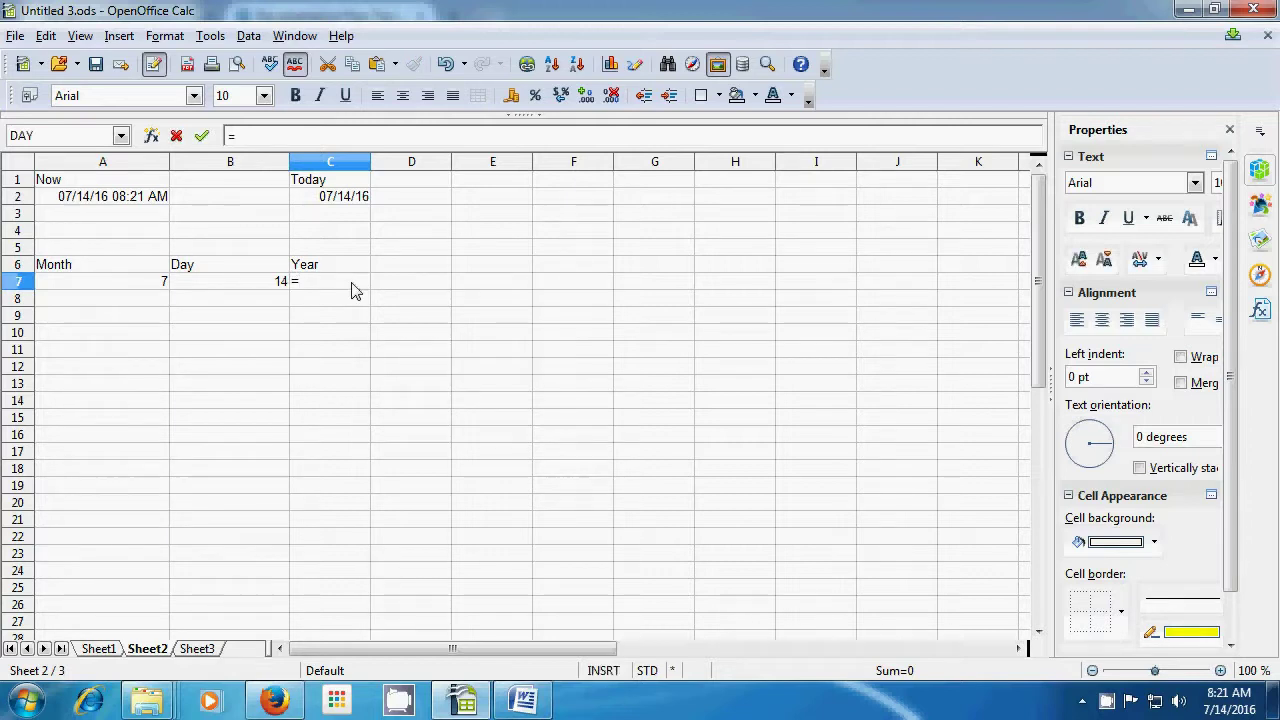
pyautogui.write('year(')
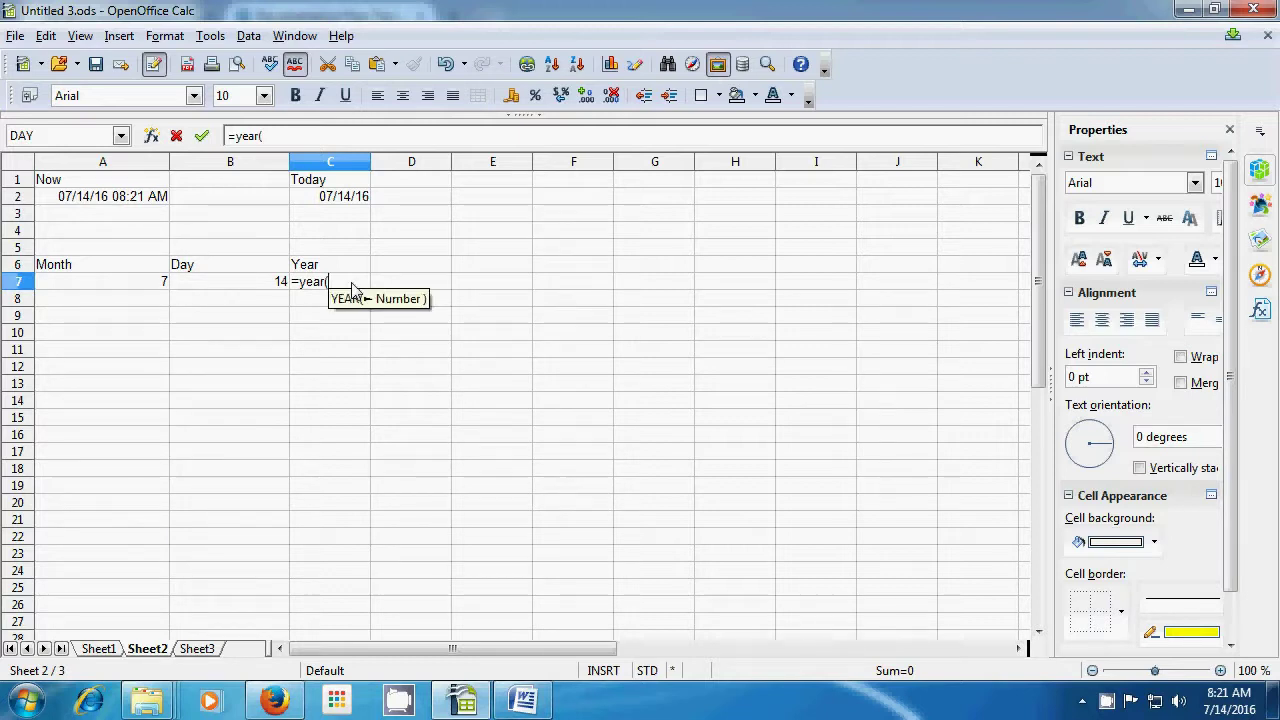
pyautogui.click(125, 205)
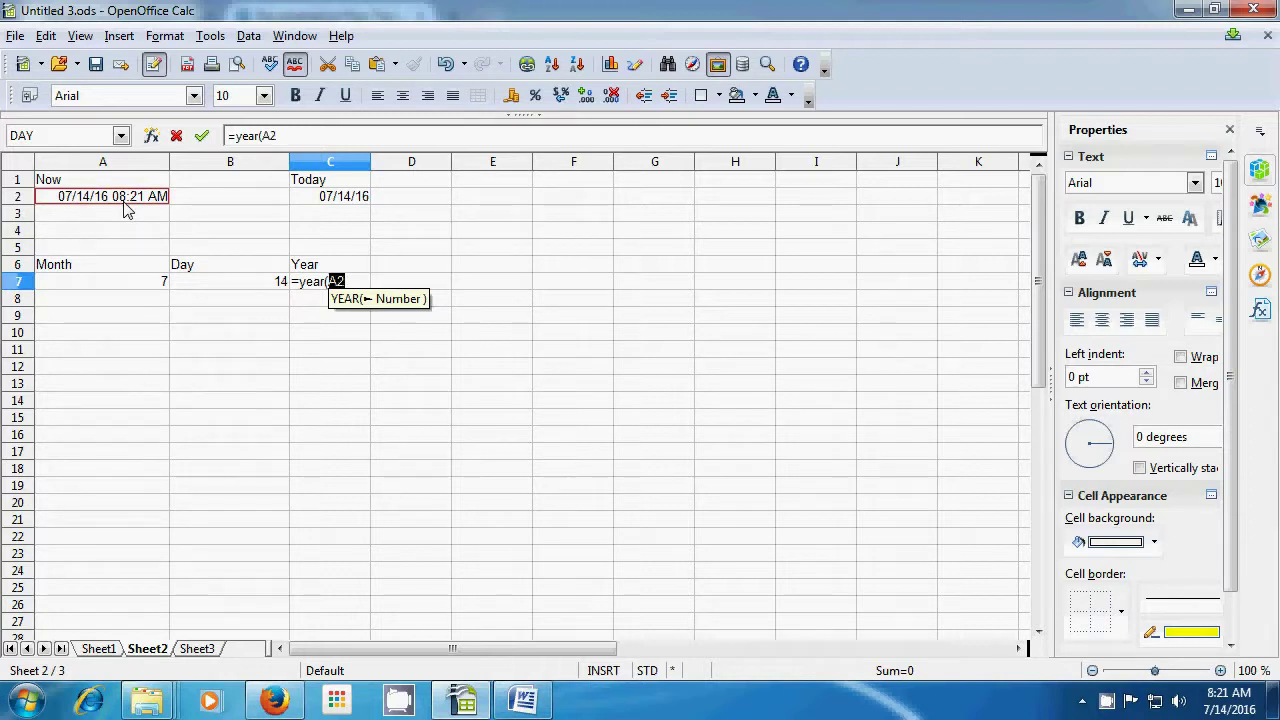
pyautogui.write(')')
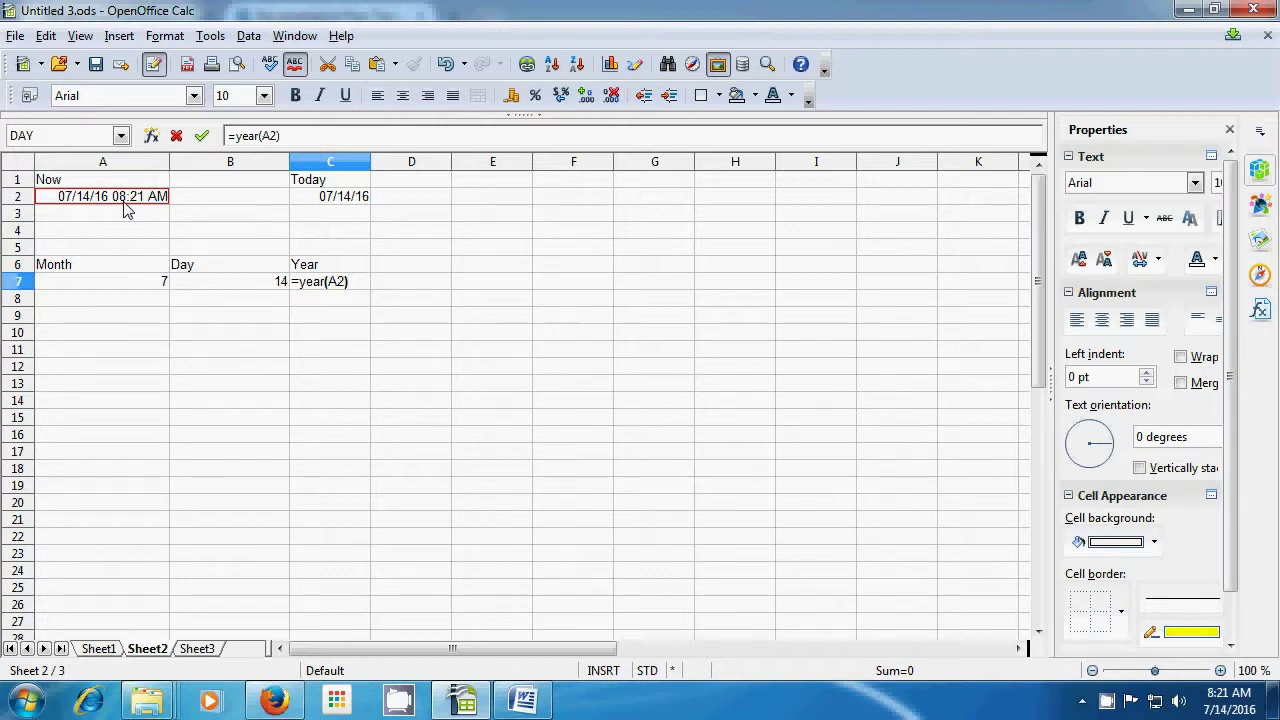
pyautogui.press('Return')
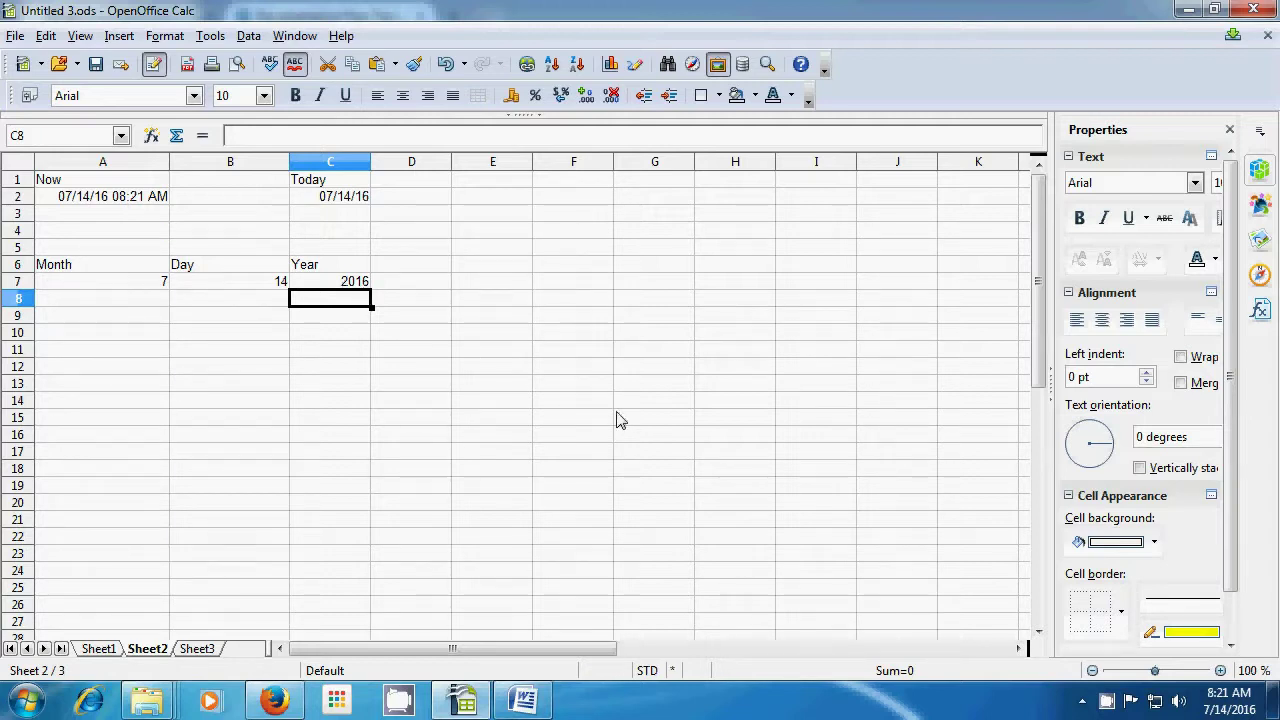
pyautogui.click(1107, 704)
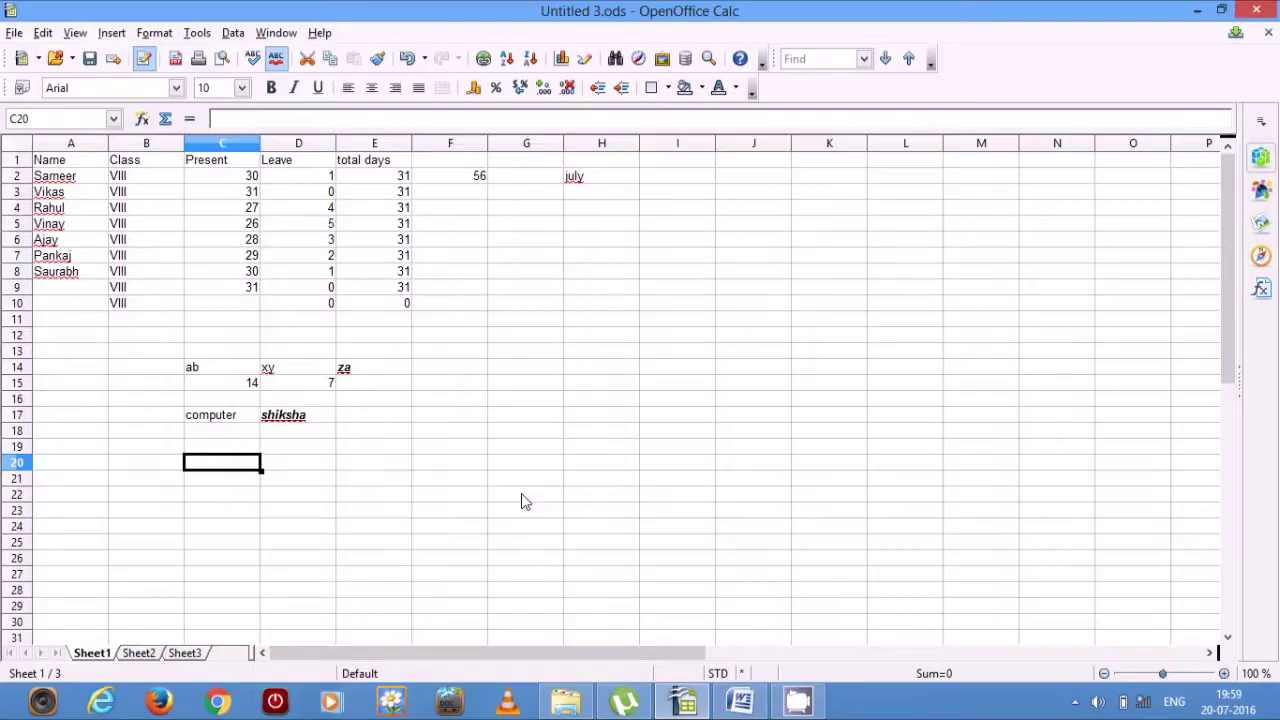
pyautogui.write('=')
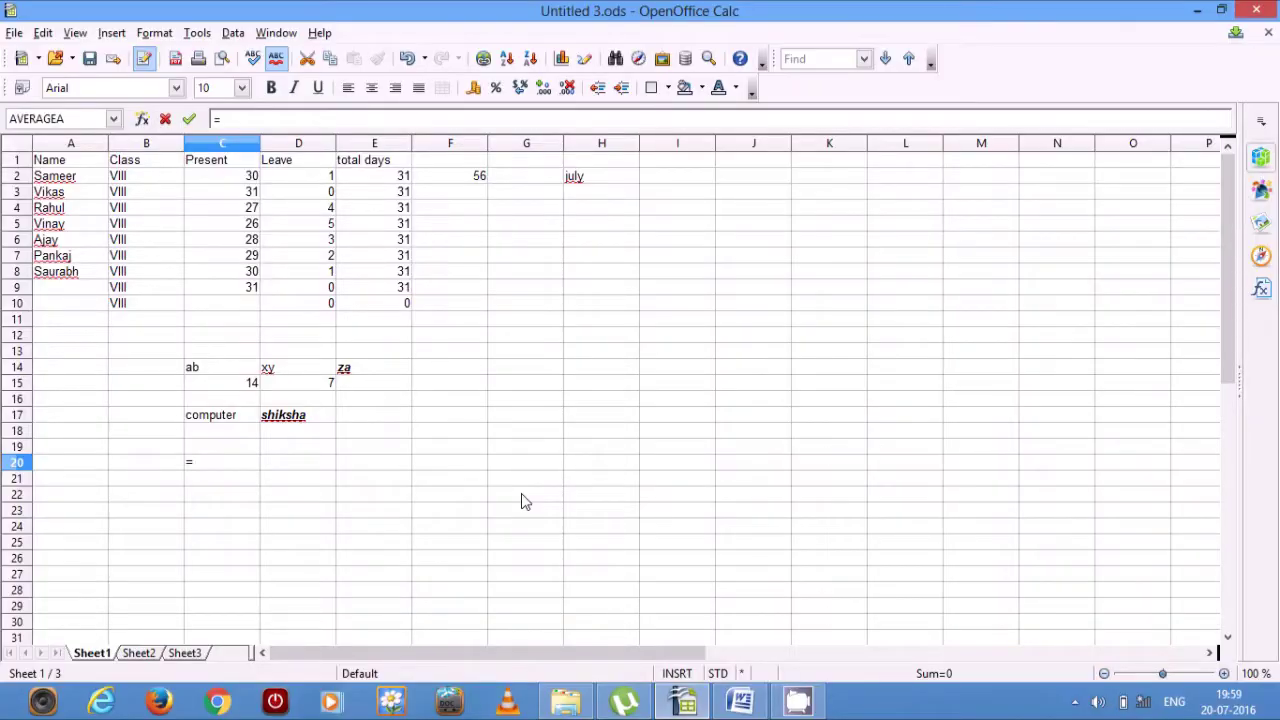
pyautogui.press('BackSpace')
pyautogui.moveTo(525, 500); pyautogui.dragTo(425, 445)
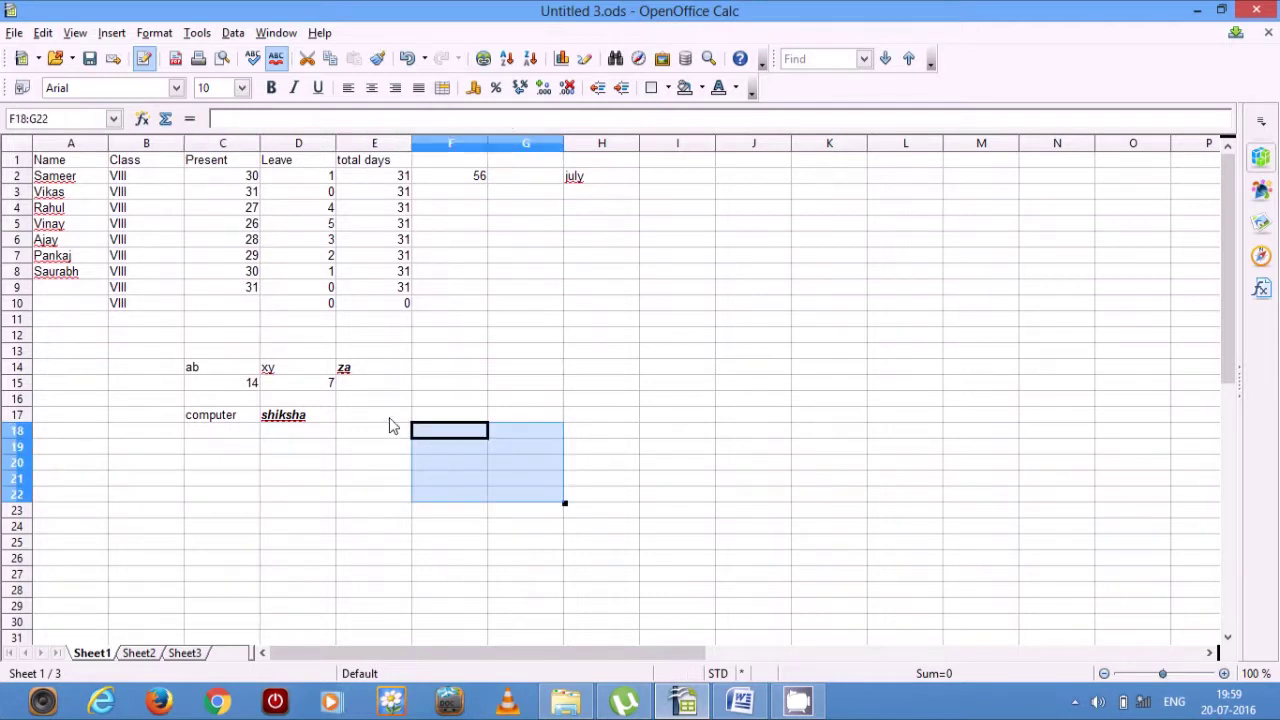
# Enter the heading "average" in cell E17 on Sheet1
pyautogui.click(391, 424)
pyautogui.write('average')
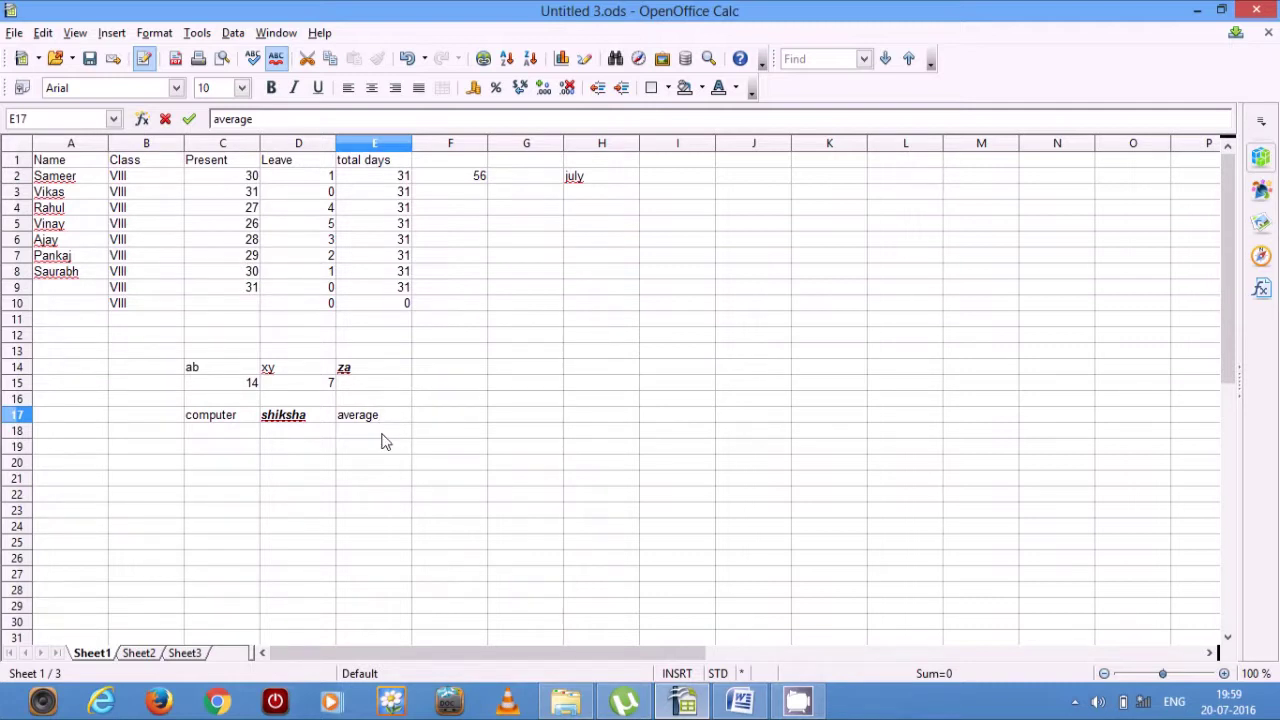
pyautogui.press('Return')
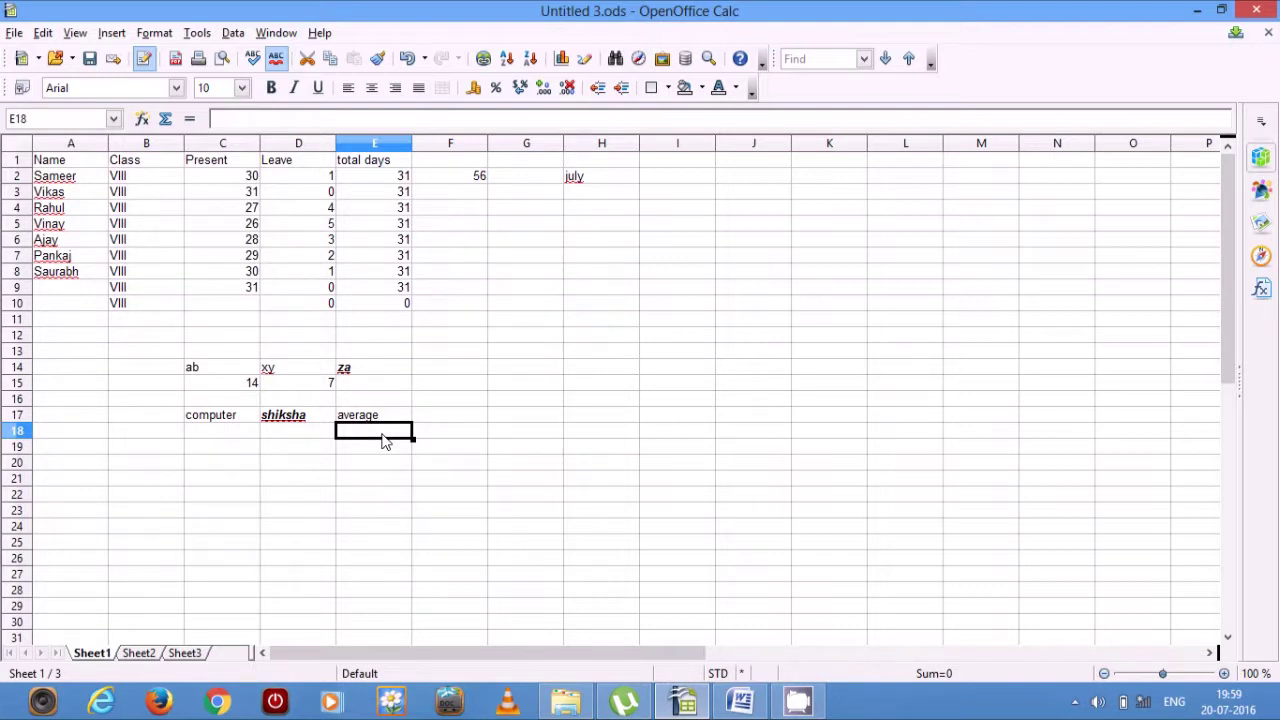
# Enter the sample values 60 in cell B19 and 70 in cell C19
pyautogui.click(152, 450)
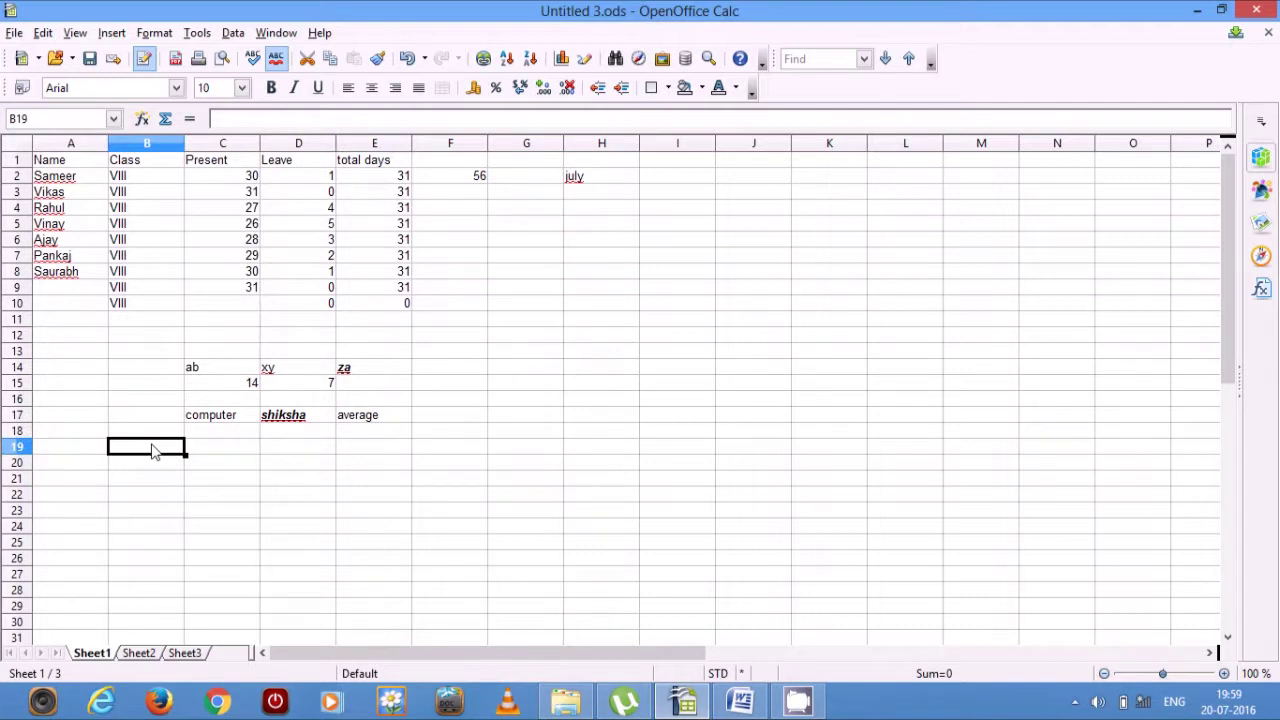
pyautogui.write('60')
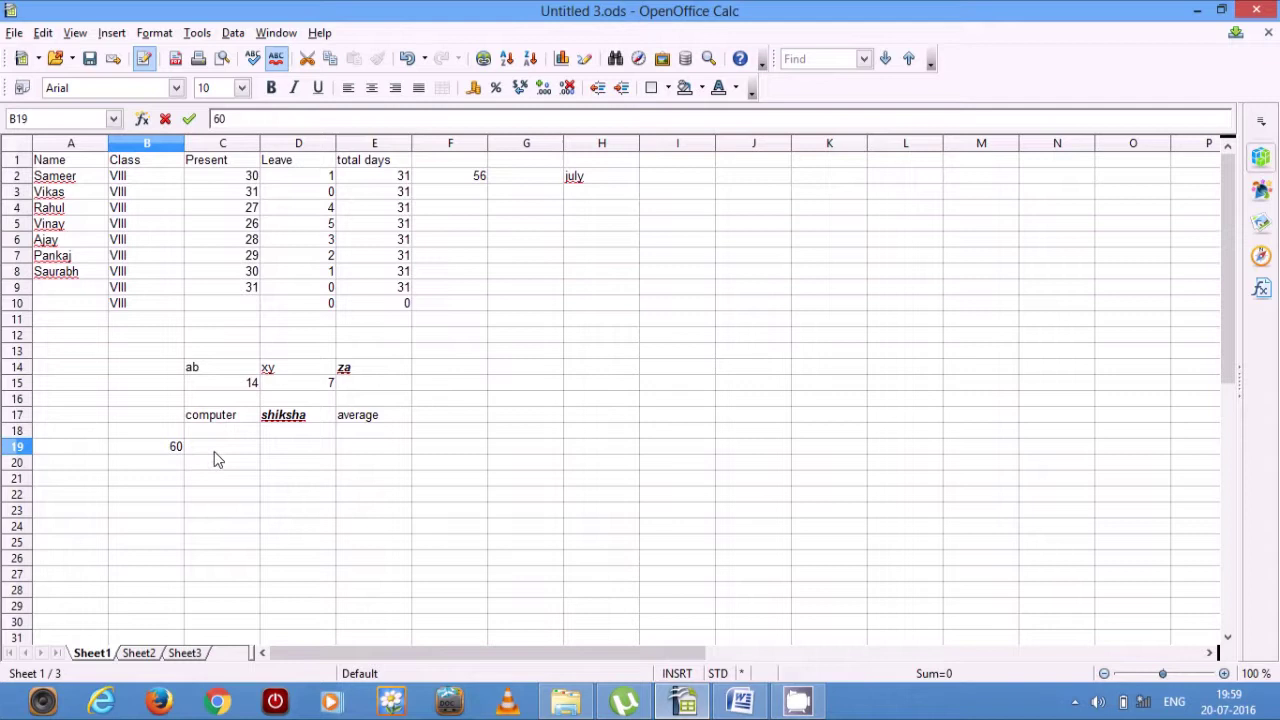
pyautogui.click(218, 456)
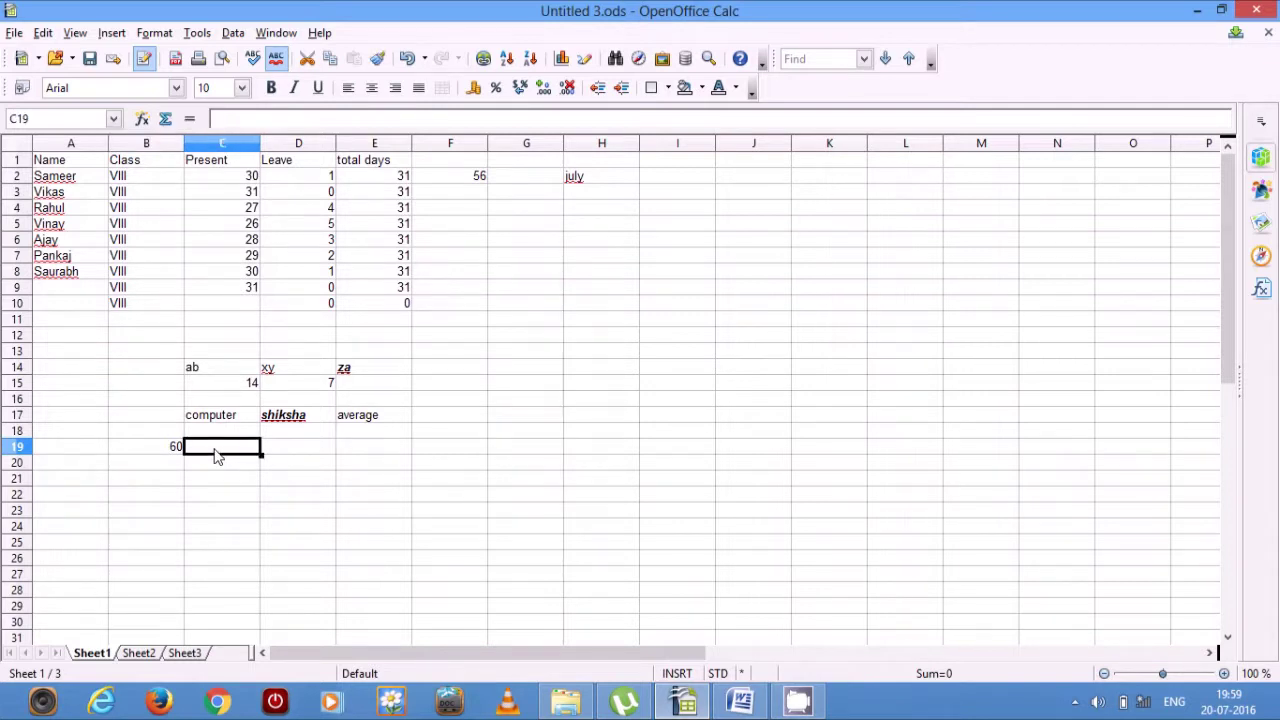
pyautogui.write('70')
pyautogui.click(291, 455)
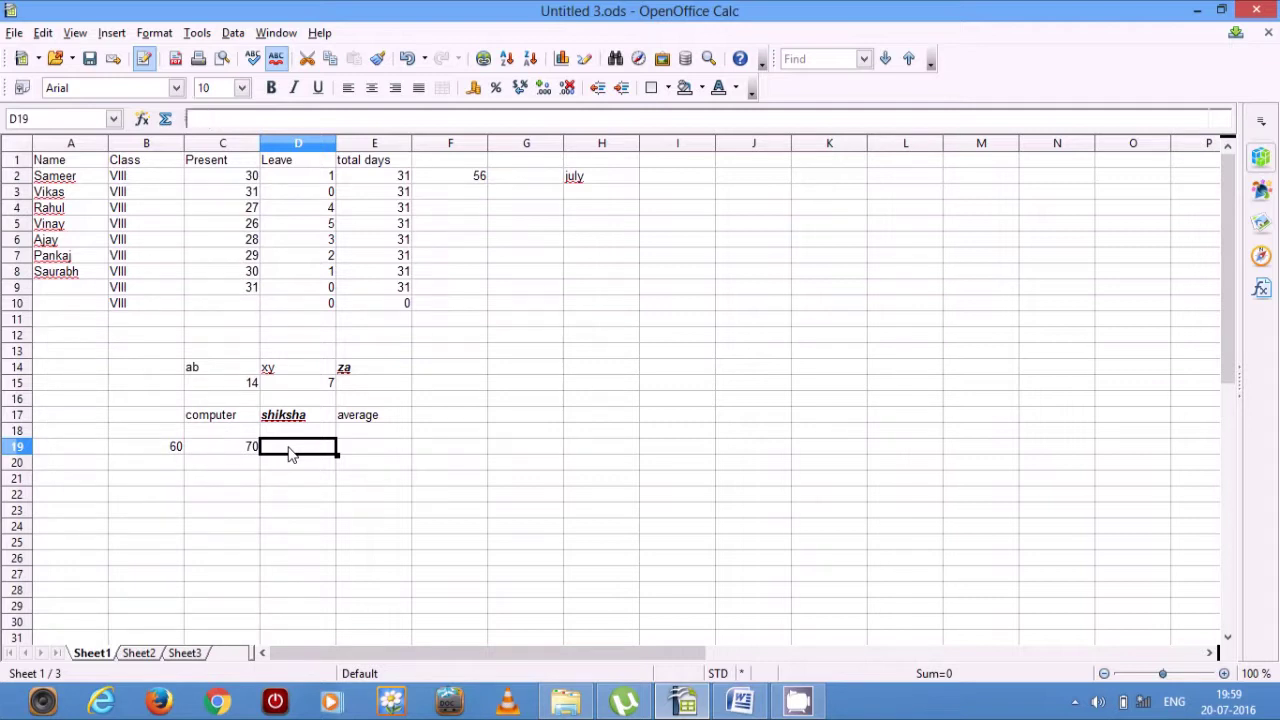
# Enter 80 in cell D19 and the formula =average(B19:D19) in cell E19 to average the three sample values
pyautogui.write('80')
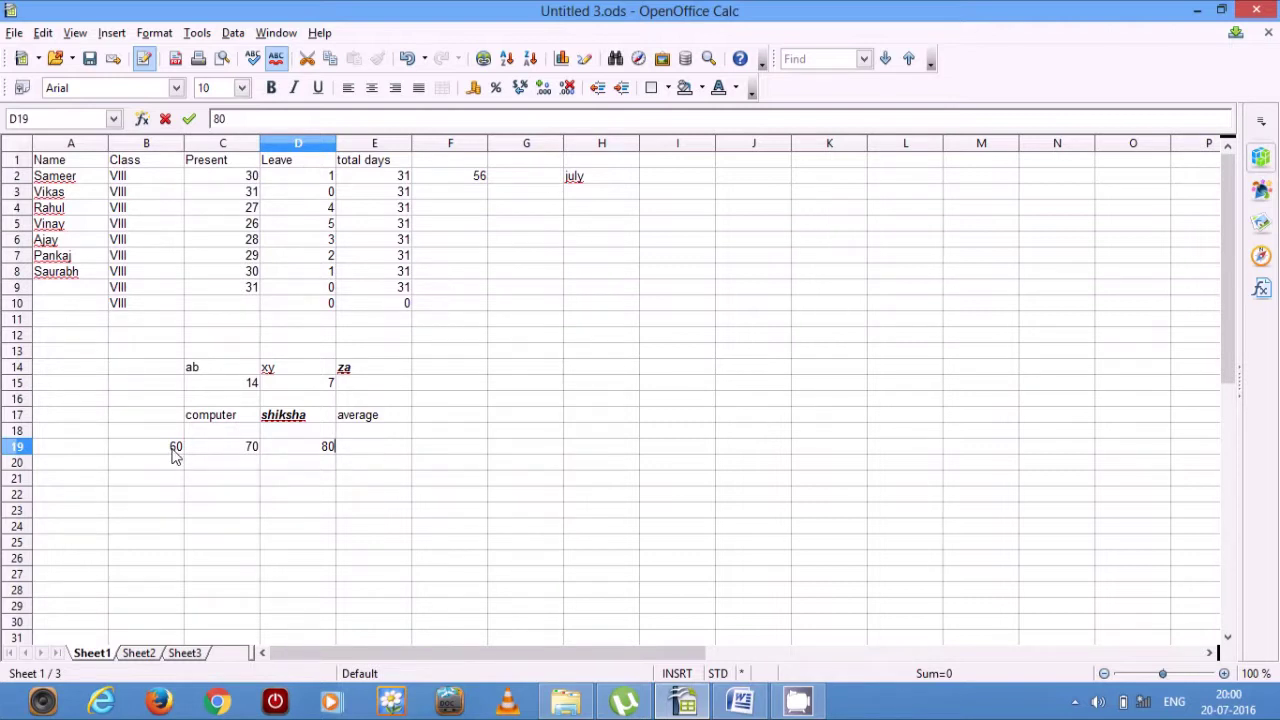
pyautogui.click(380, 450)
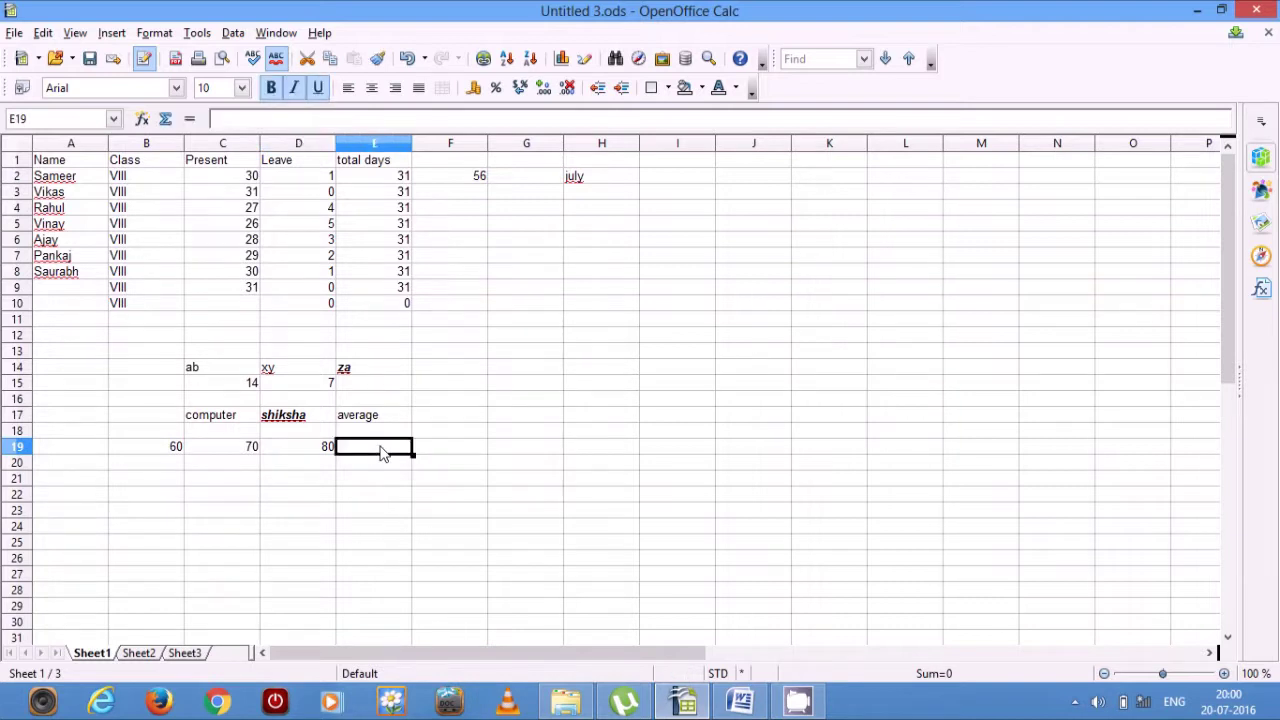
pyautogui.write('=')
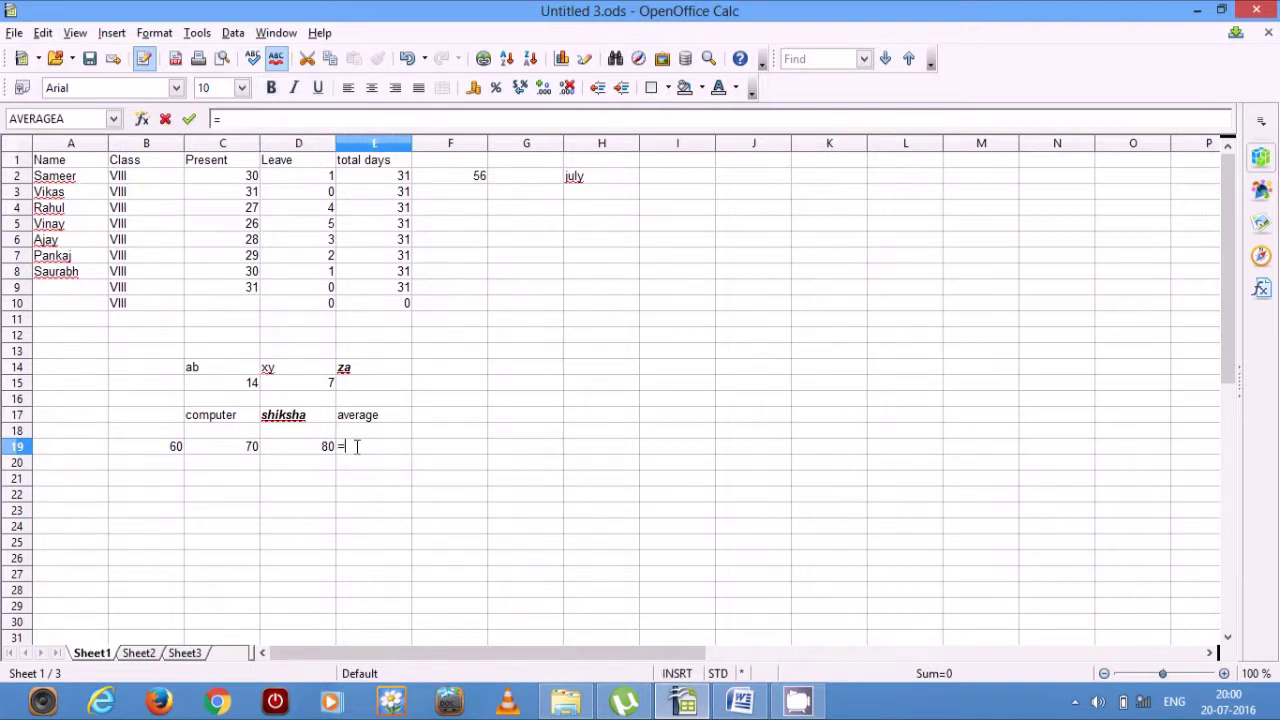
pyautogui.write('avera')
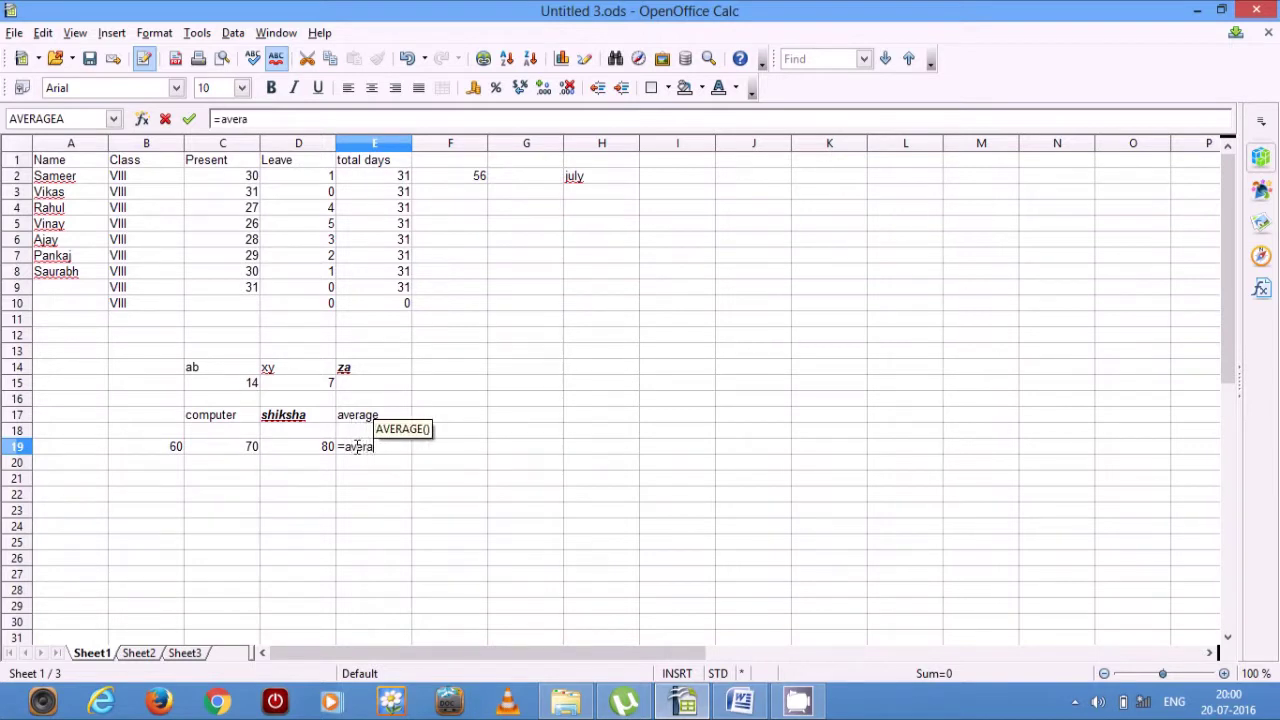
pyautogui.write('ge')
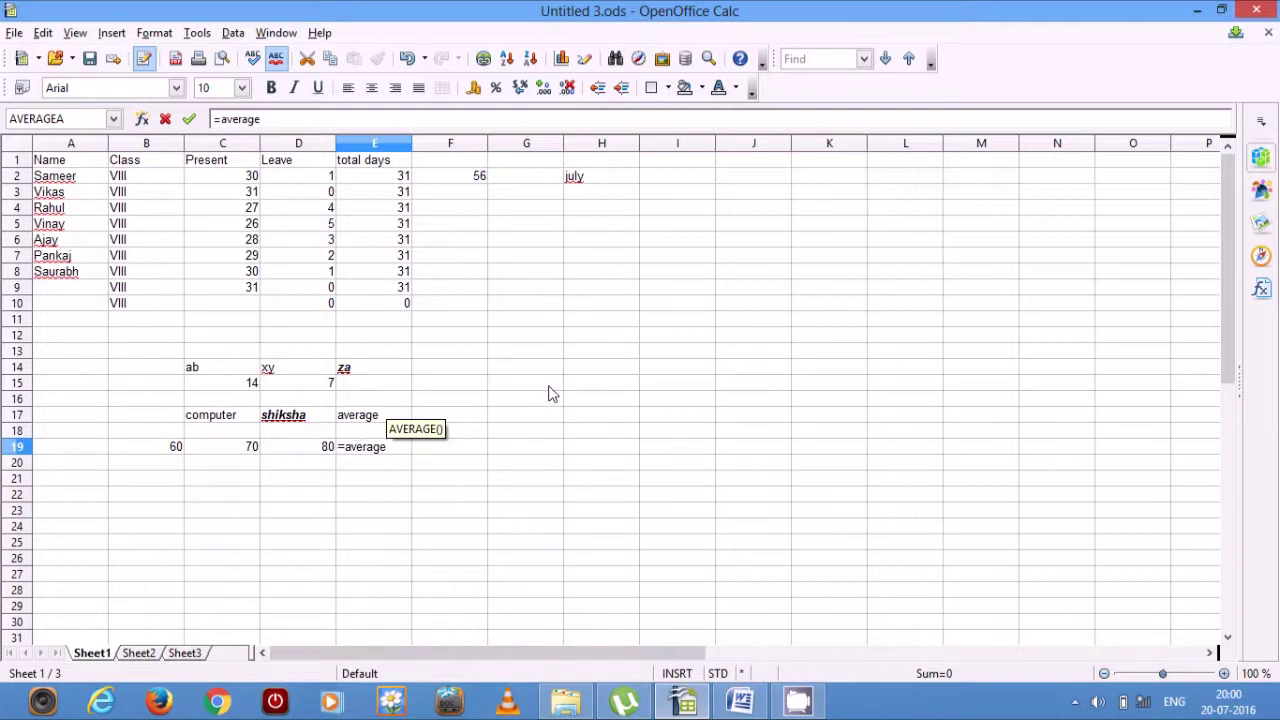
pyautogui.write('(')
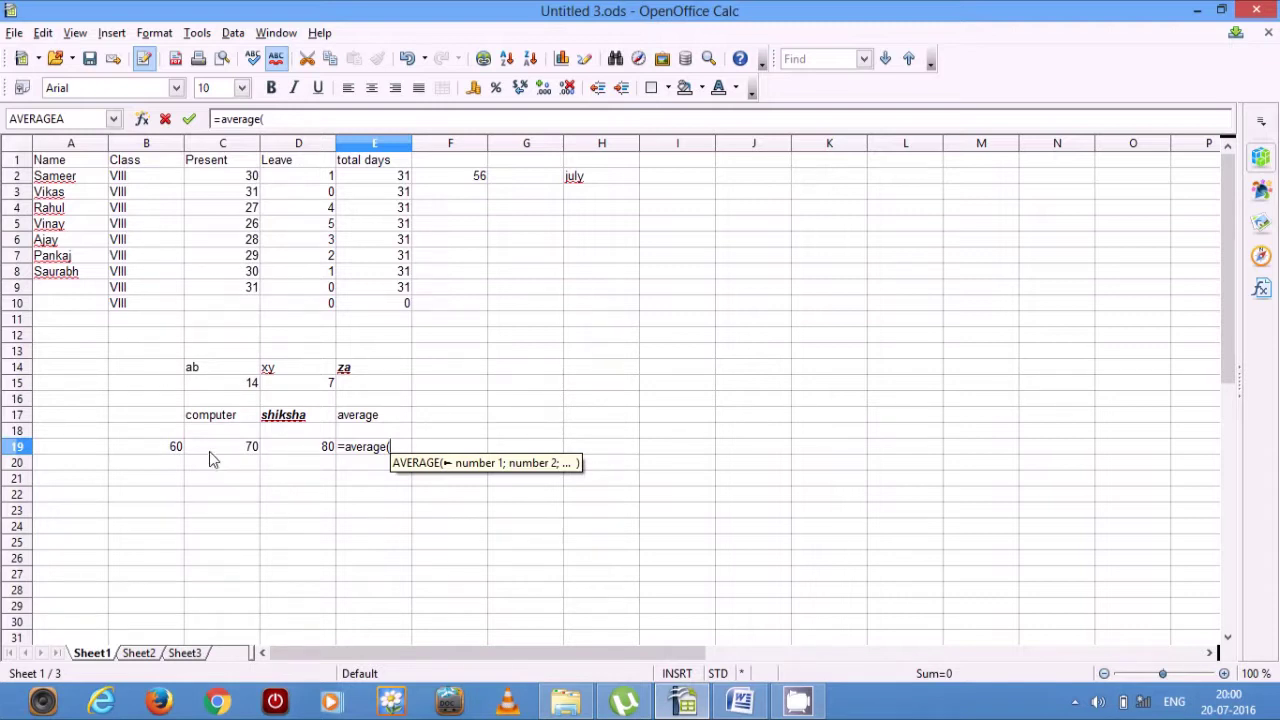
pyautogui.click(176, 450)
pyautogui.moveTo(176, 450); pyautogui.dragTo(300, 452)
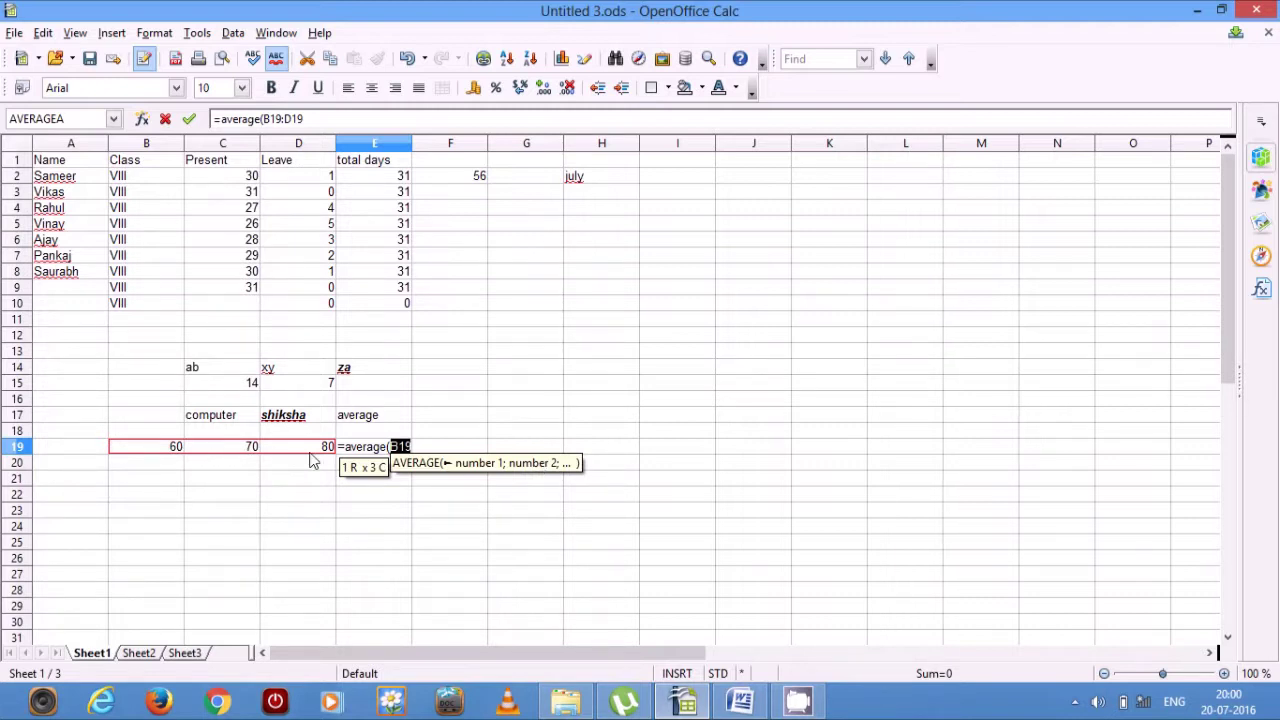
pyautogui.write(')')
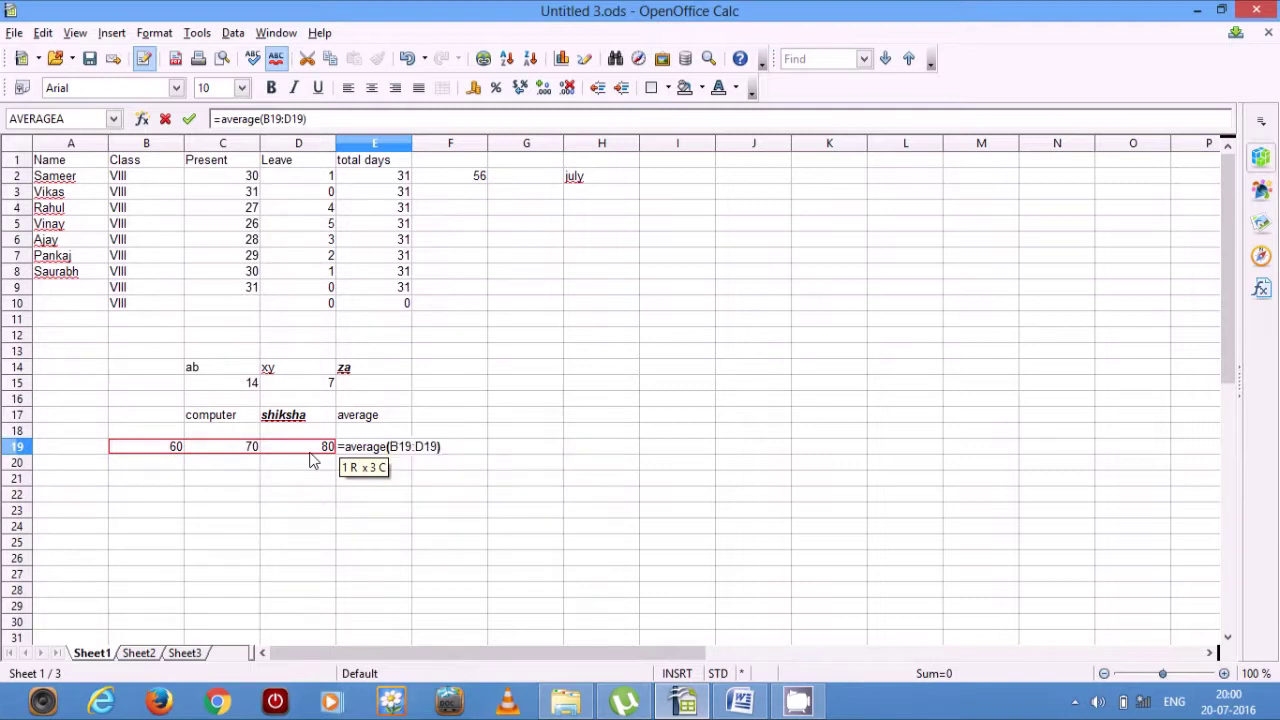
pyautogui.press('Return')
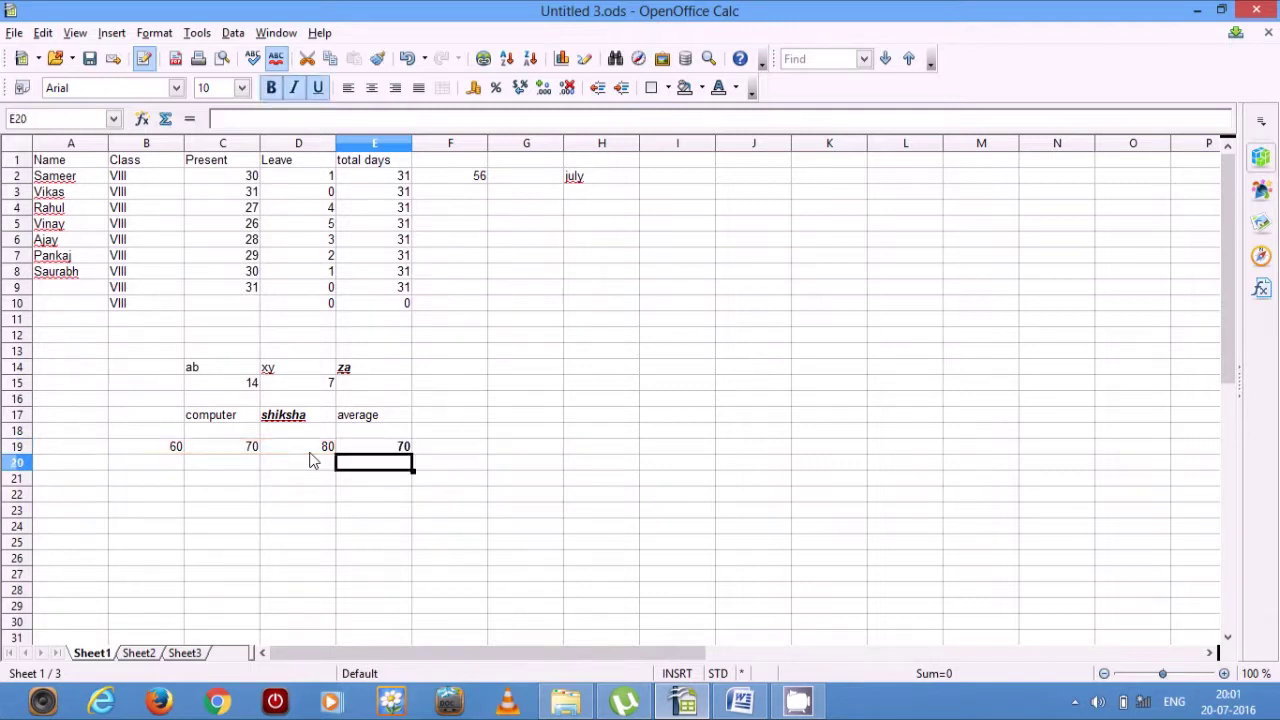
pyautogui.click(393, 451)
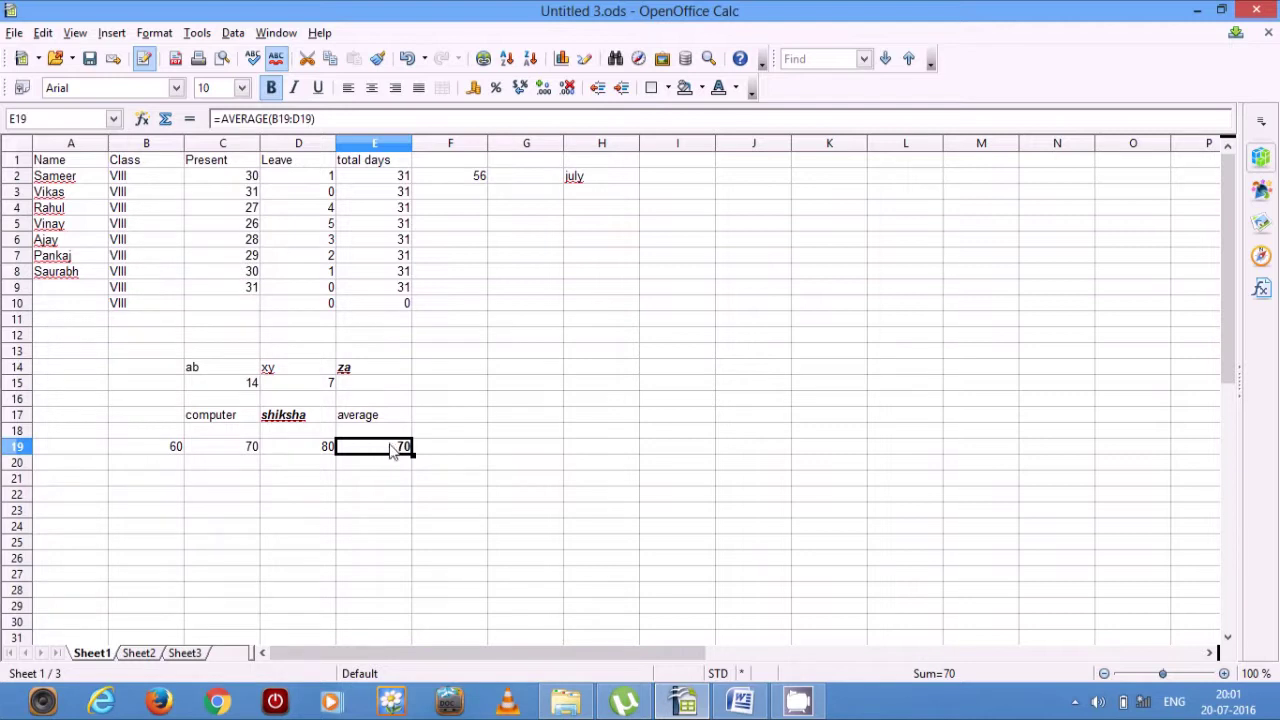
# Enter the heading "averagea" in cell F17, beside the average heading
pyautogui.click(452, 417)
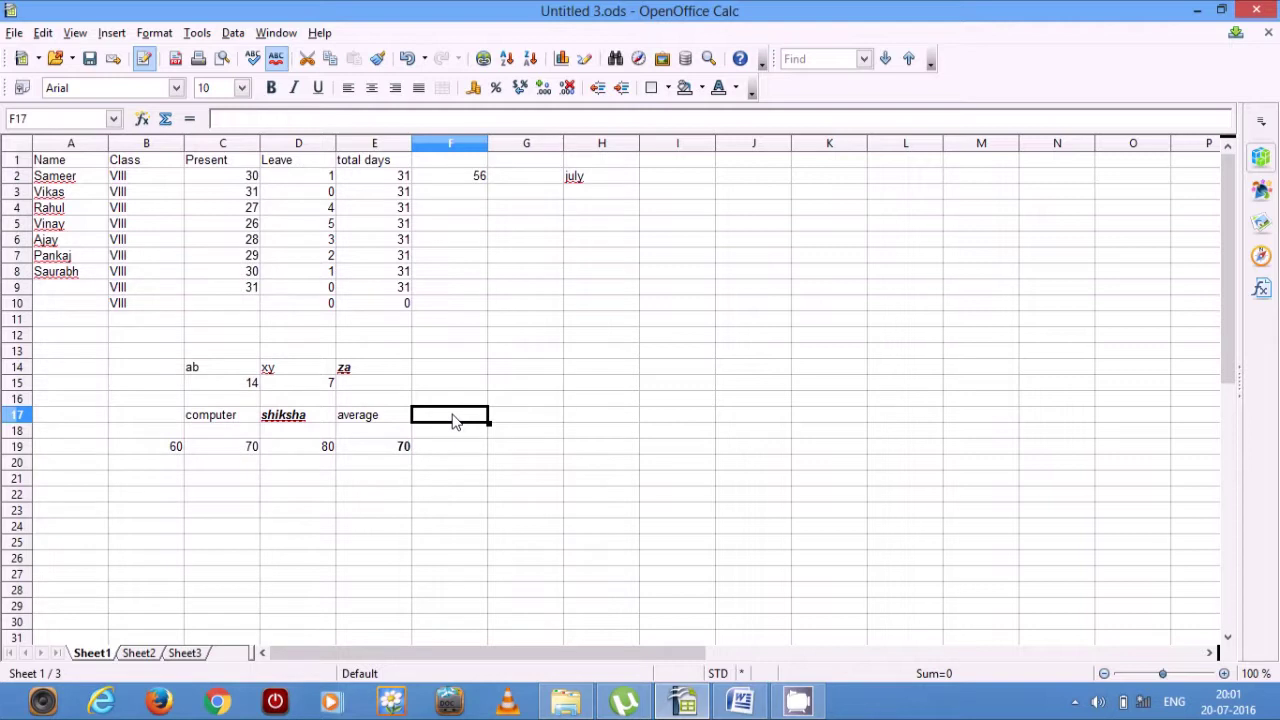
pyautogui.write('=ave')
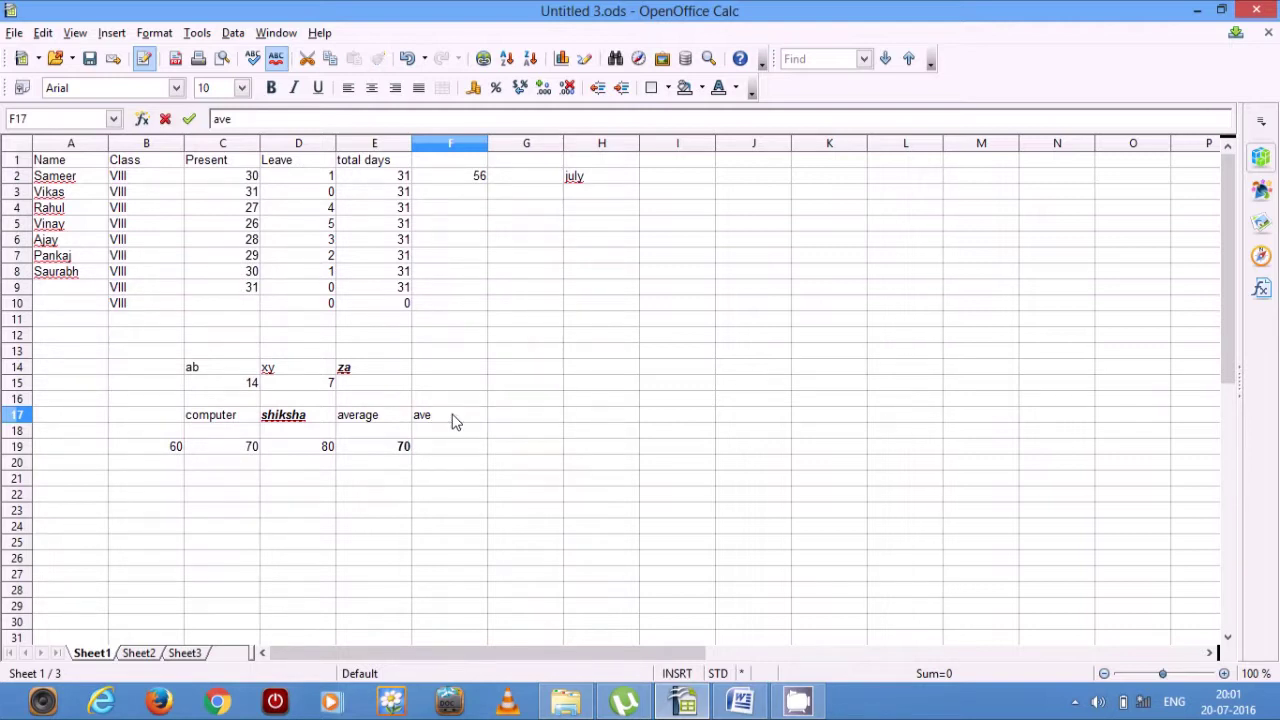
pyautogui.write('ragea')
pyautogui.click(450, 452)
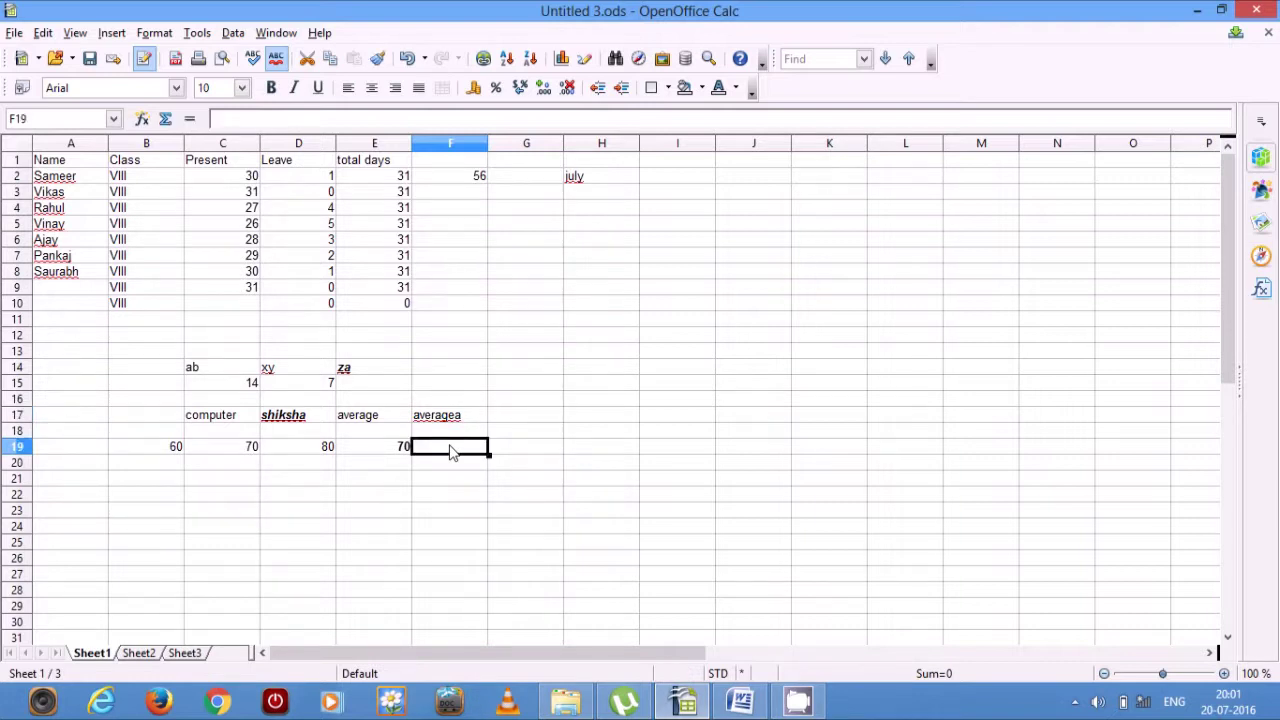
# Fill row 21 with the text a in B21 and the value 50 in both C21 and D21
pyautogui.click(170, 484)
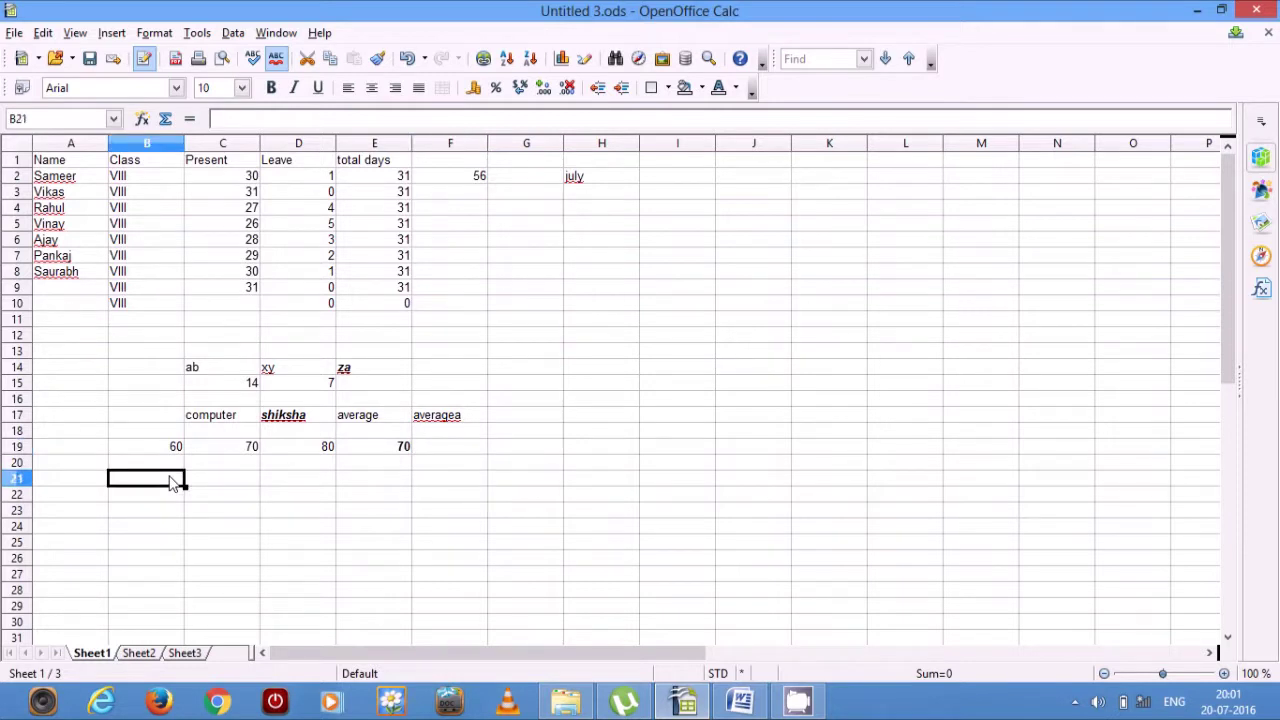
pyautogui.write('a')
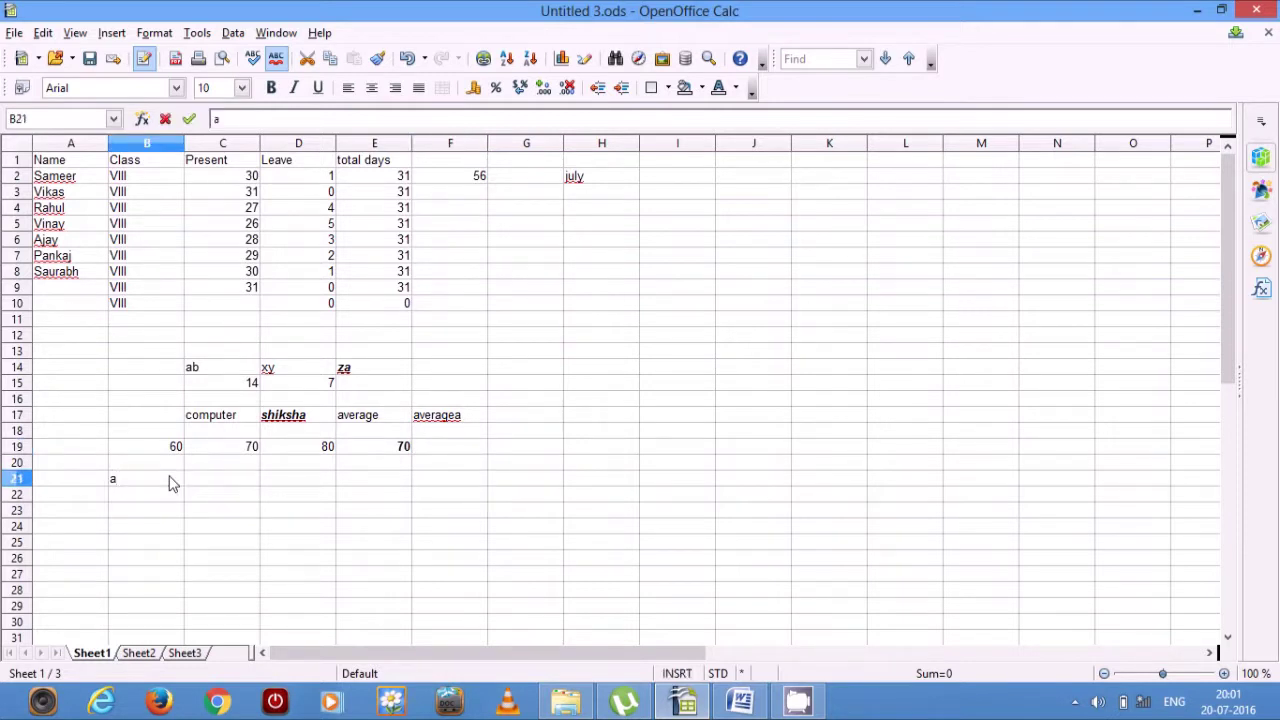
pyautogui.click(224, 490)
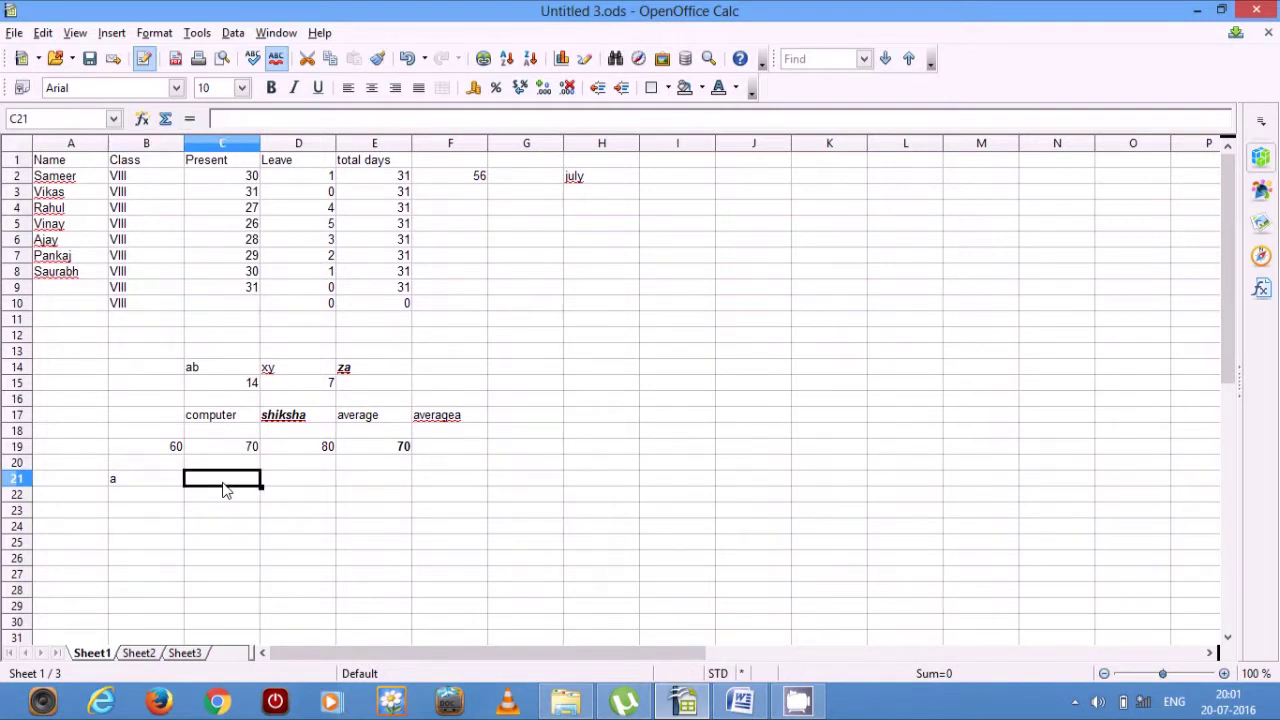
pyautogui.write('50')
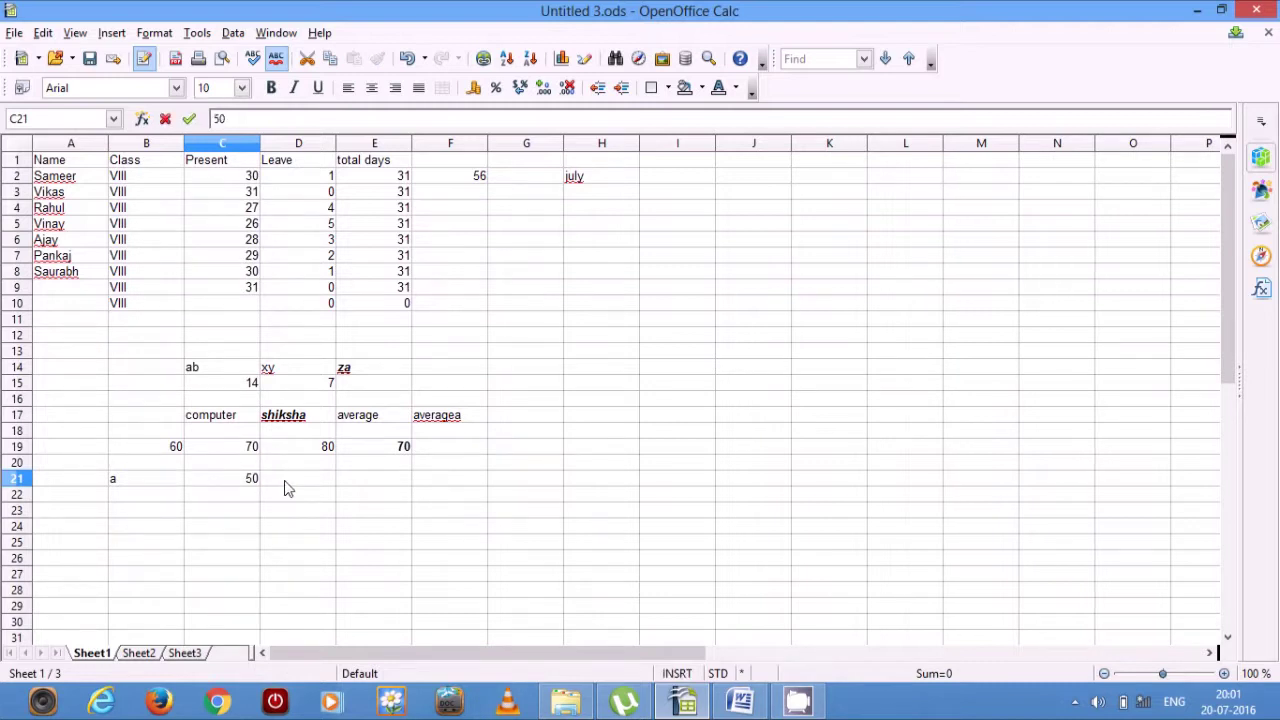
pyautogui.click(286, 479)
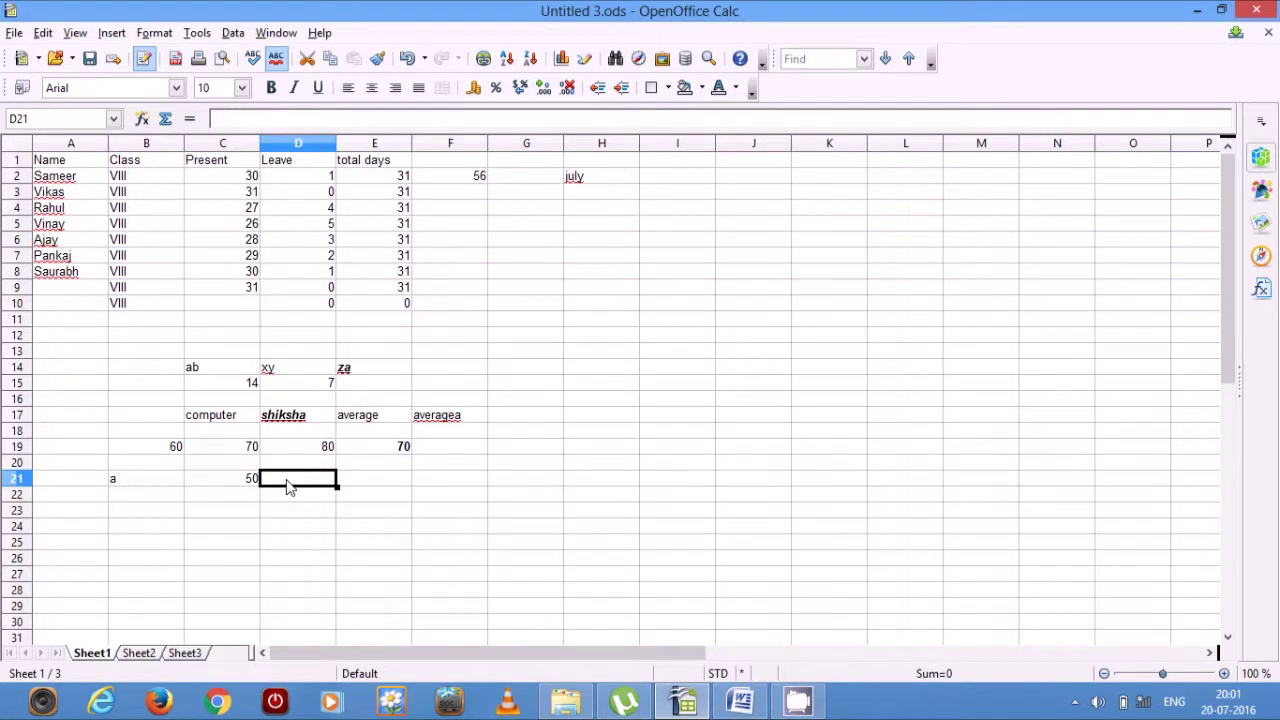
pyautogui.write('=')
pyautogui.write('50')
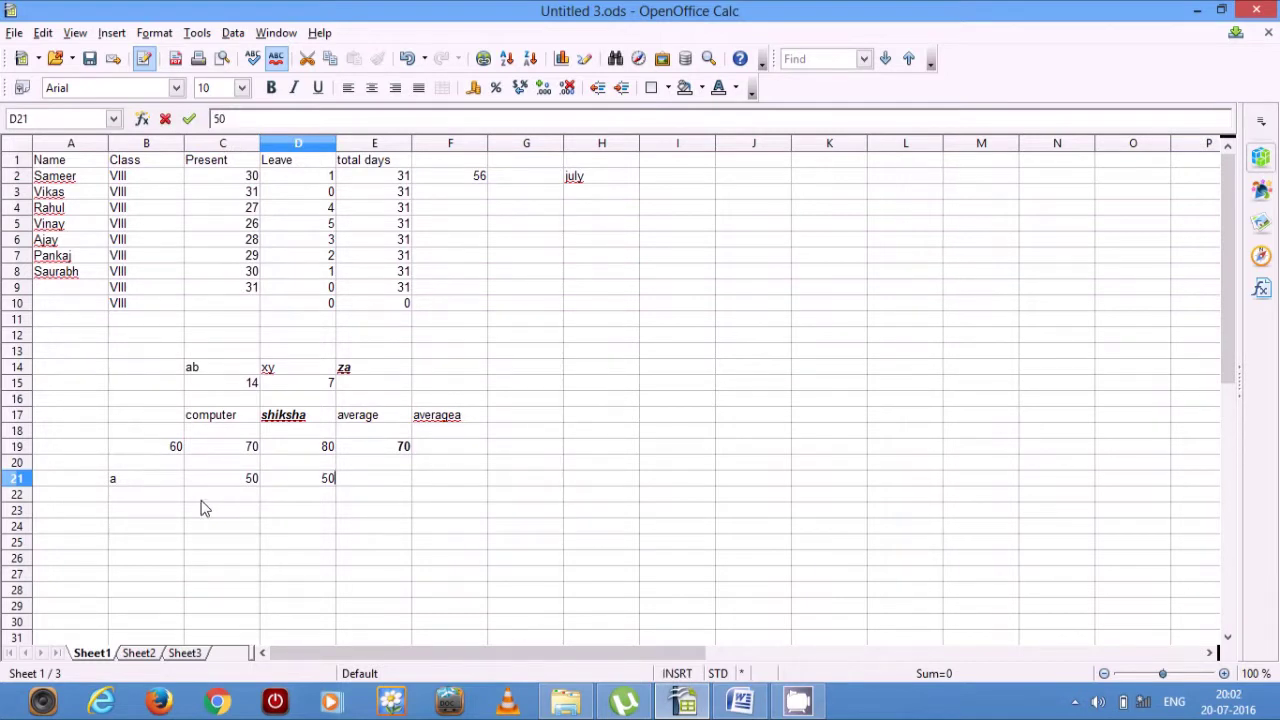
# Enter the text b in cell B22 and the value 100 in cell C22
pyautogui.click(152, 505)
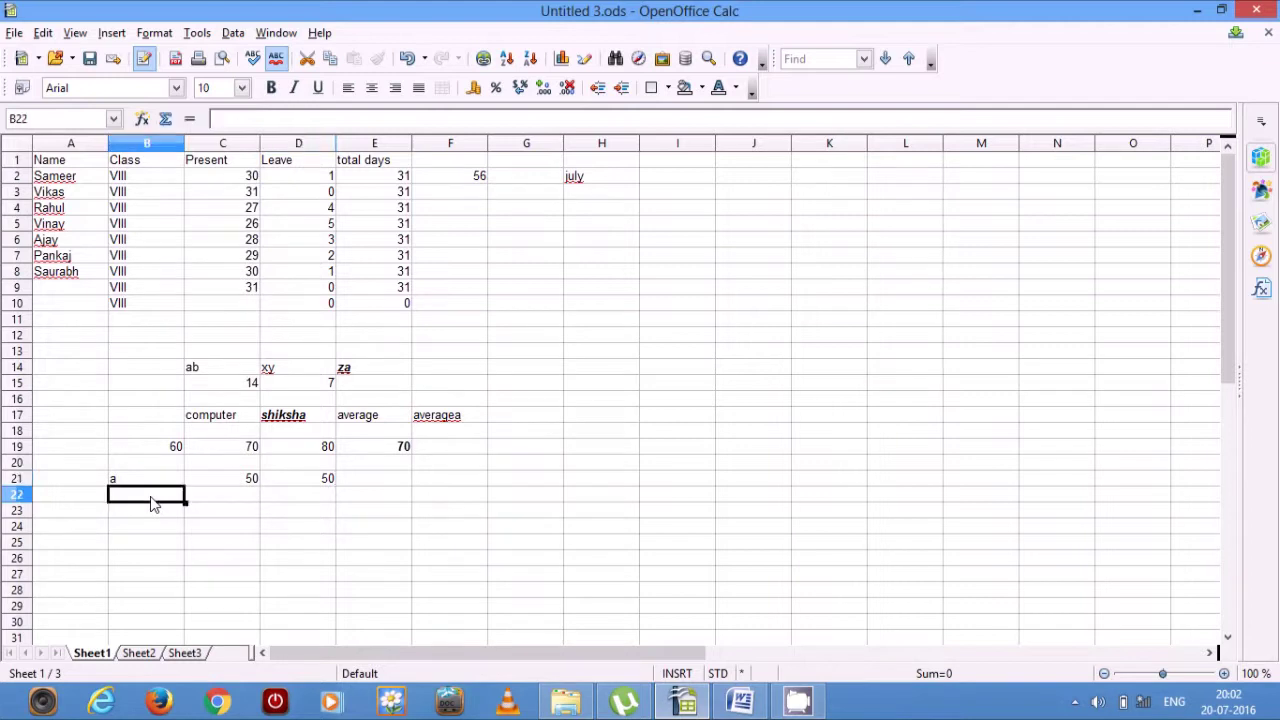
pyautogui.write('b')
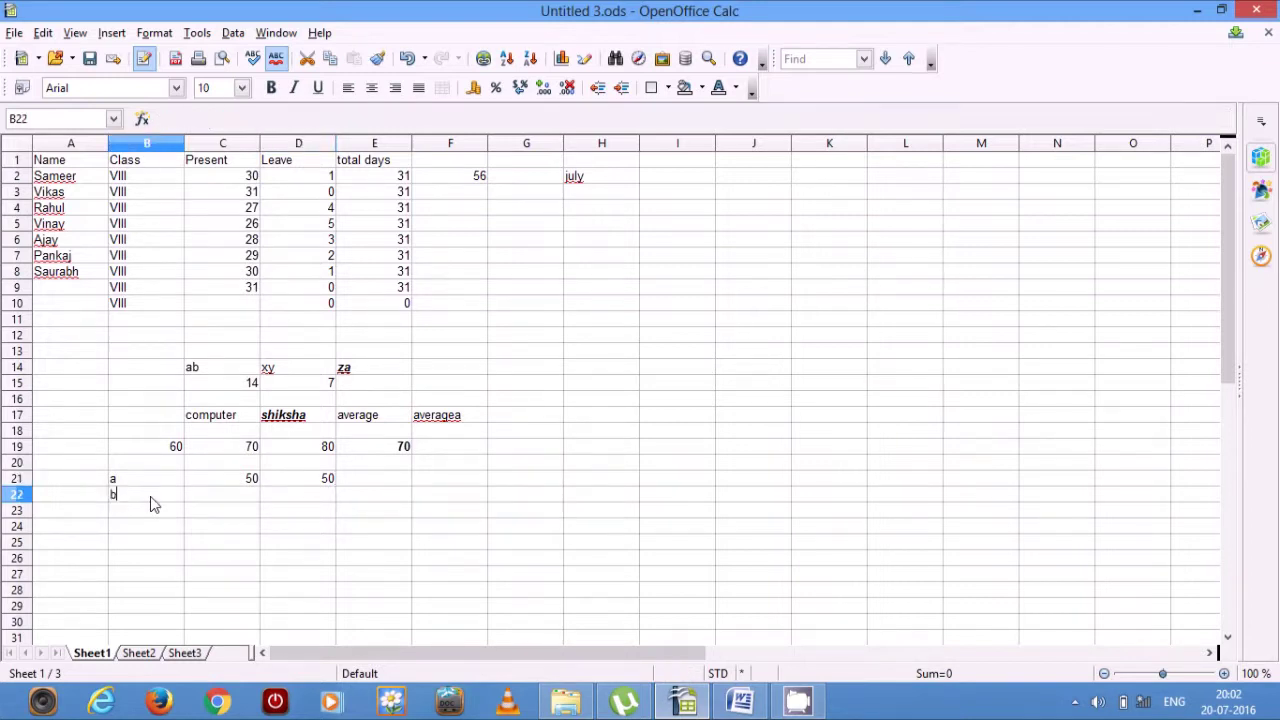
pyautogui.click(224, 505)
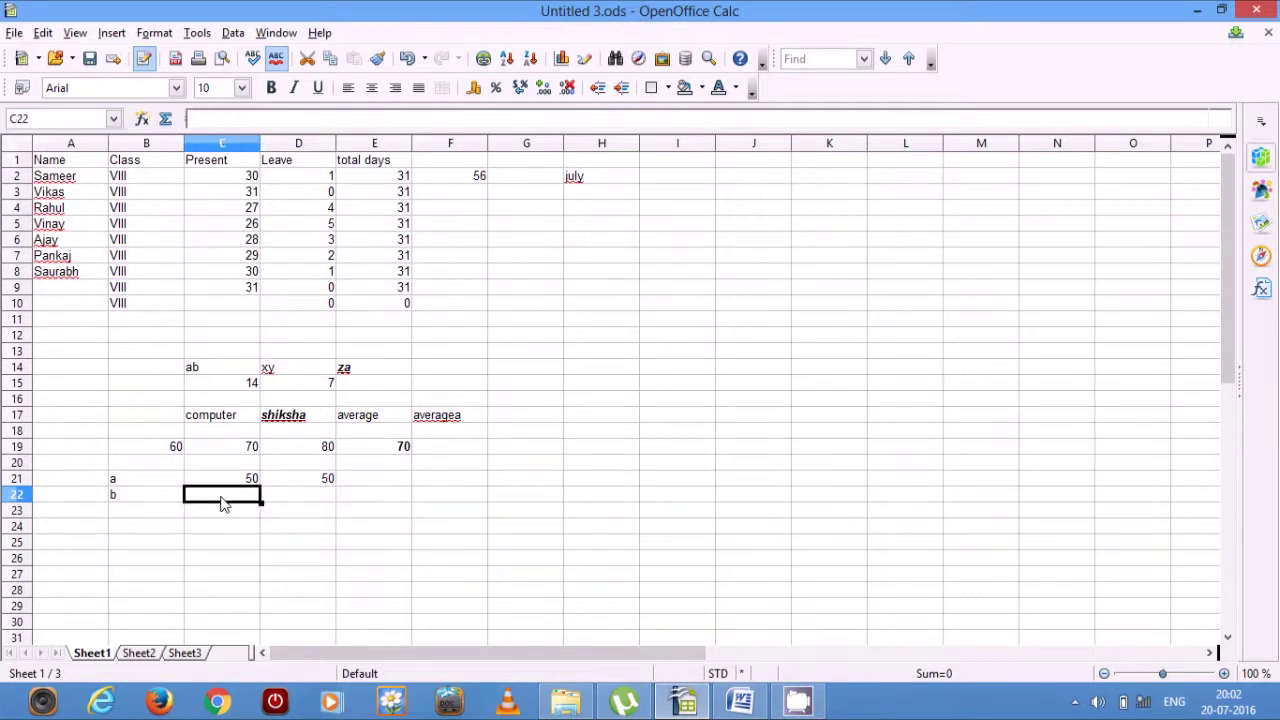
pyautogui.write('100')
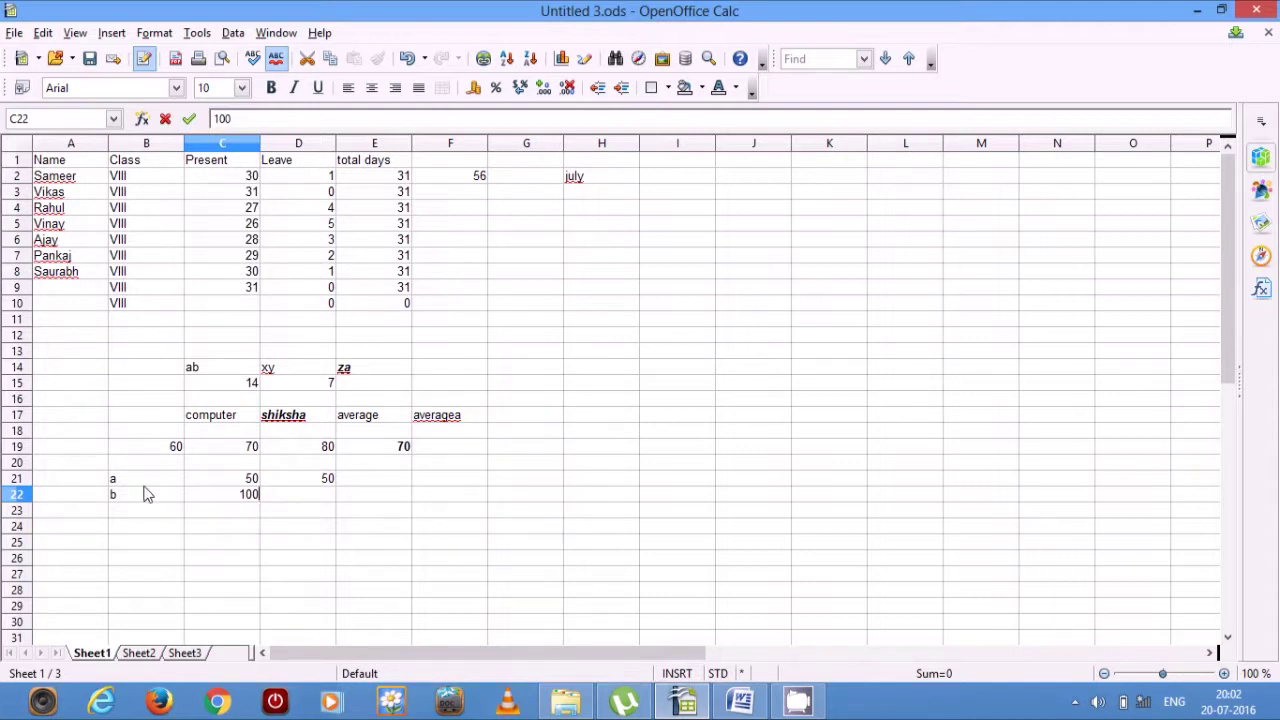
pyautogui.click(194, 542)
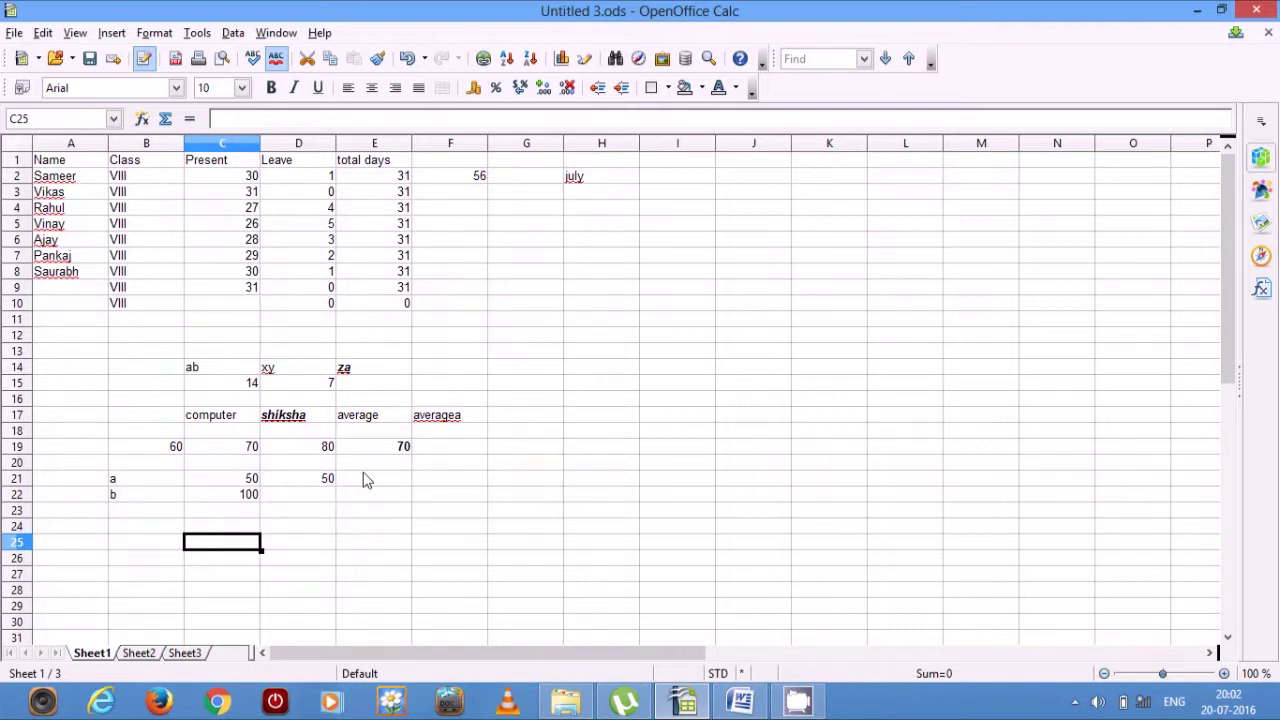
# Enter the formula =averagea(B21:D21) in cell F21 to average the text and number cells of row 21
pyautogui.click(434, 485)
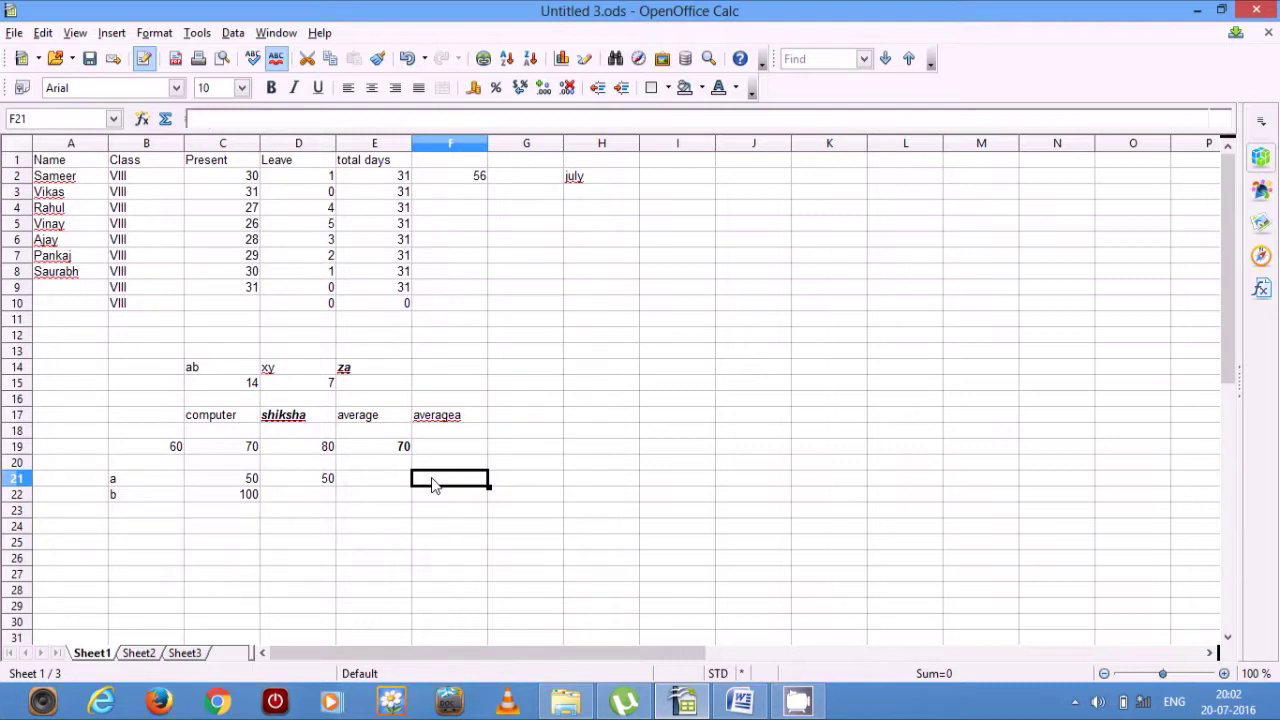
pyautogui.write('=')
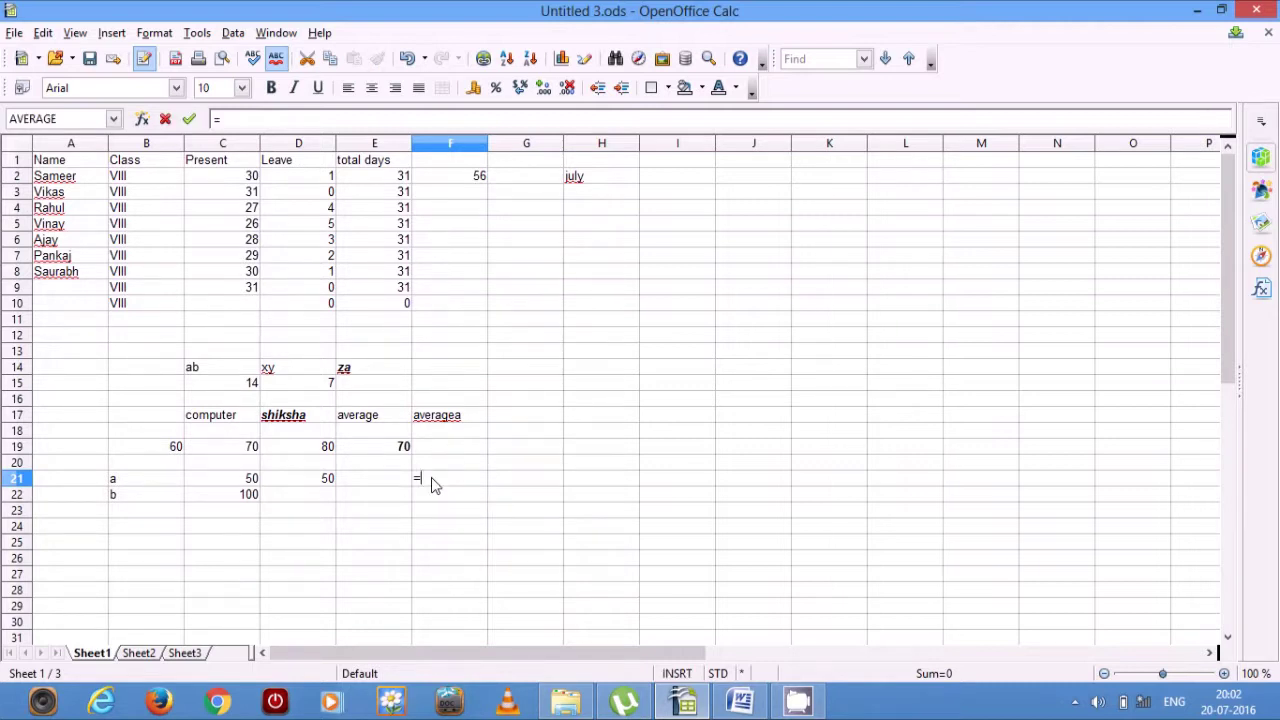
pyautogui.write('average')
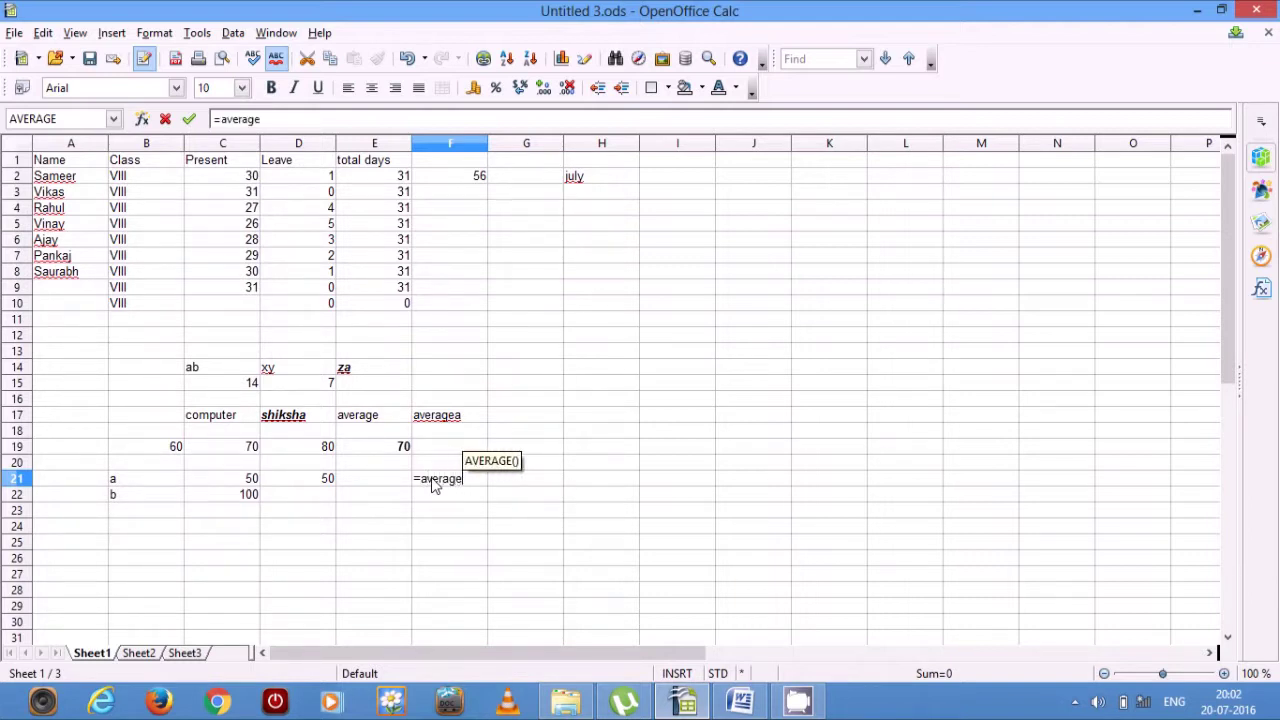
pyautogui.write('a')
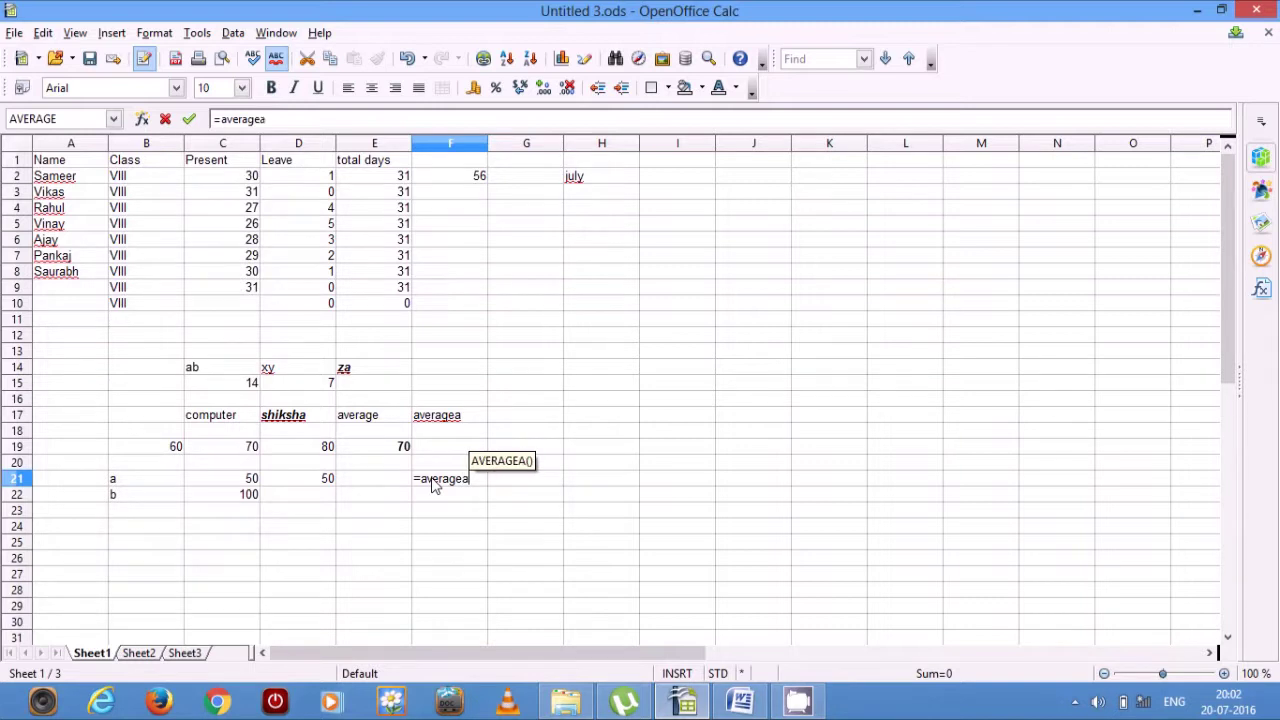
pyautogui.write('(')
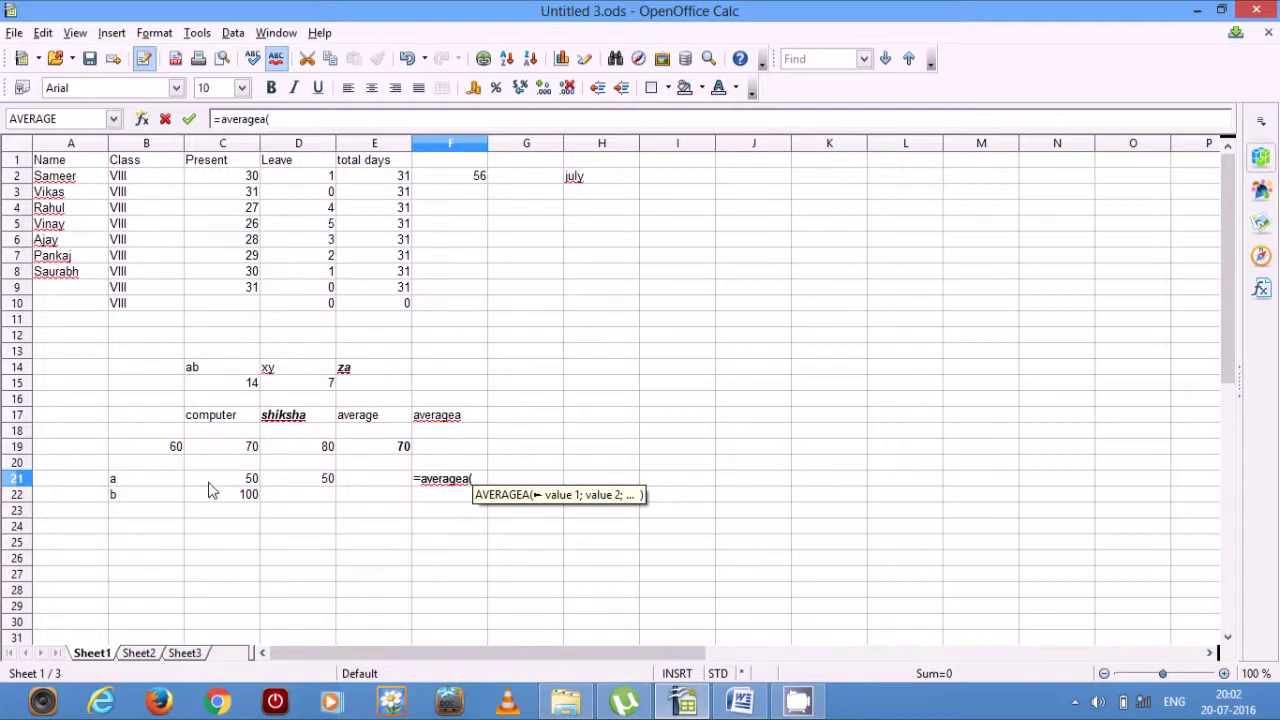
pyautogui.moveTo(122, 484); pyautogui.dragTo(320, 485)
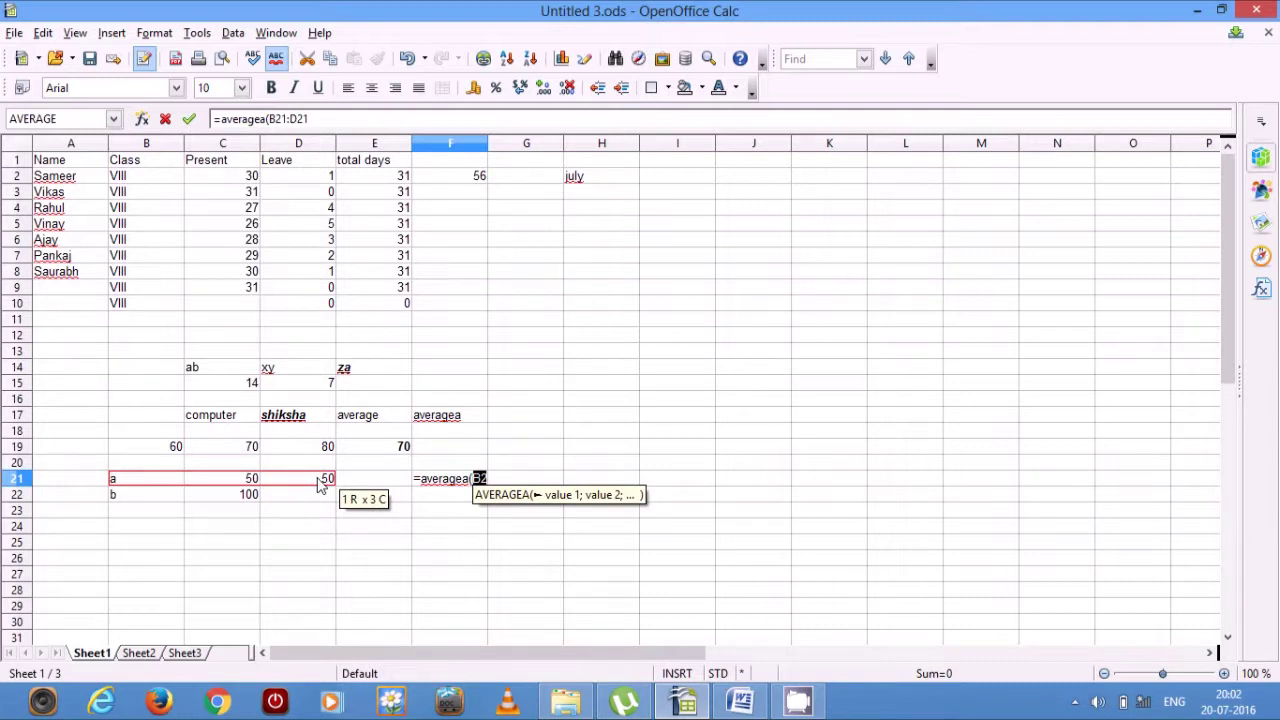
pyautogui.write(')')
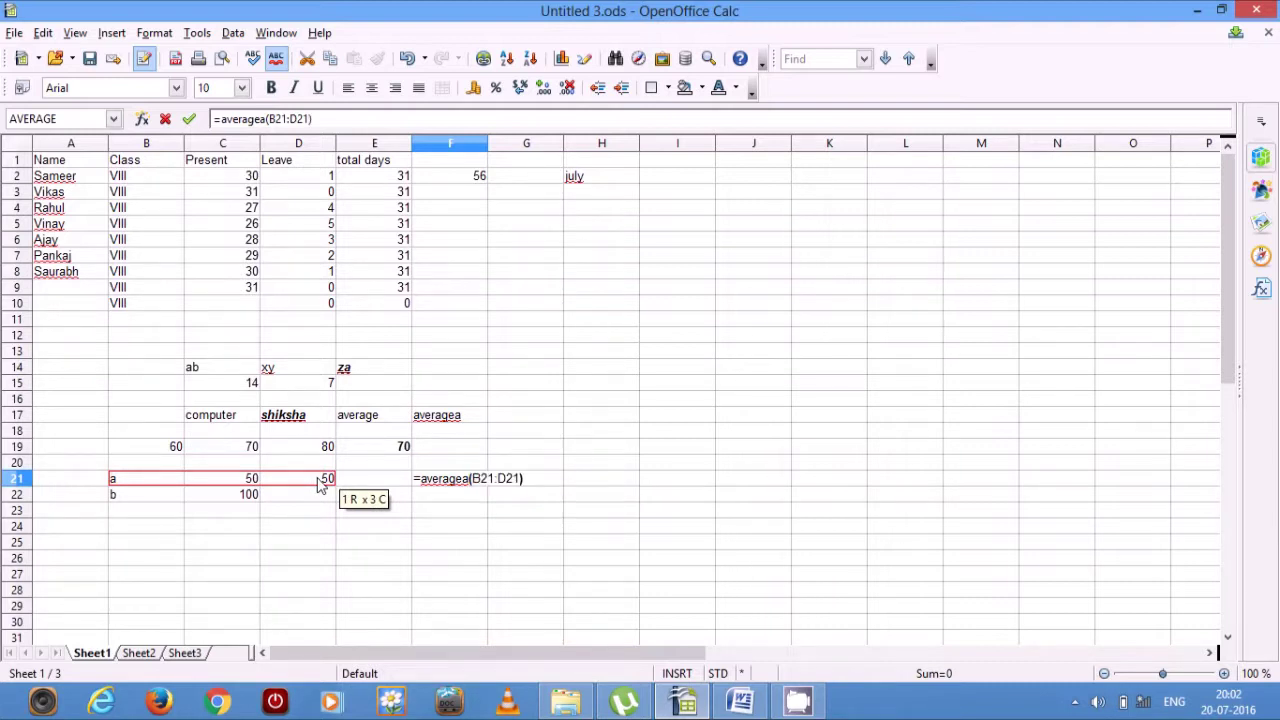
pyautogui.press('Return')
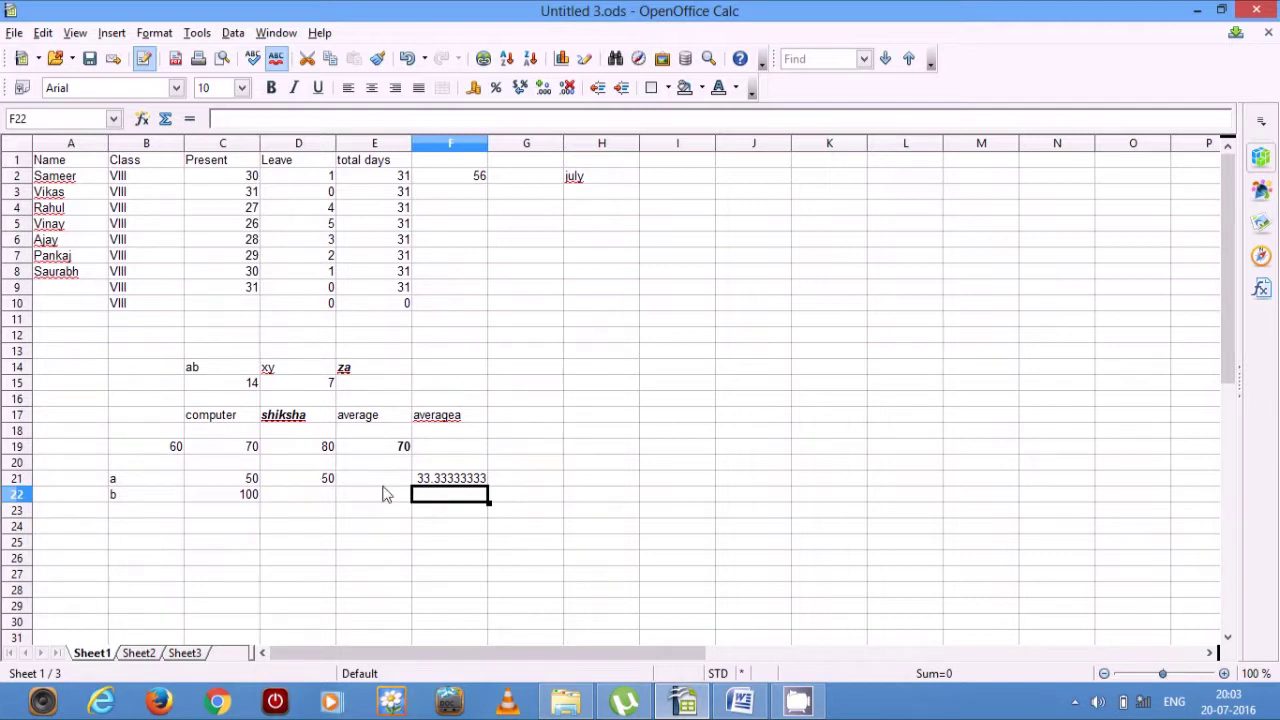
pyautogui.click(432, 482)
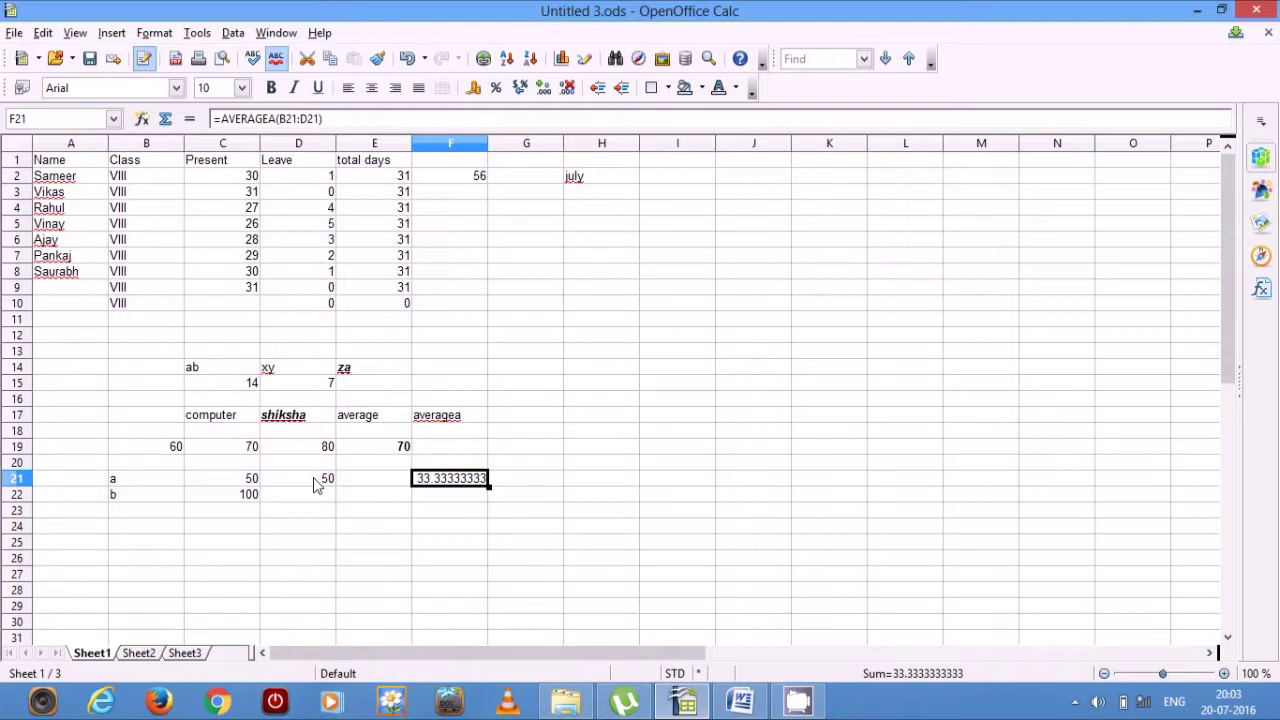
# Enter the formula =averagea(B22:C22) in cell F22 to average the text and number cells of row 22
pyautogui.click(432, 500)
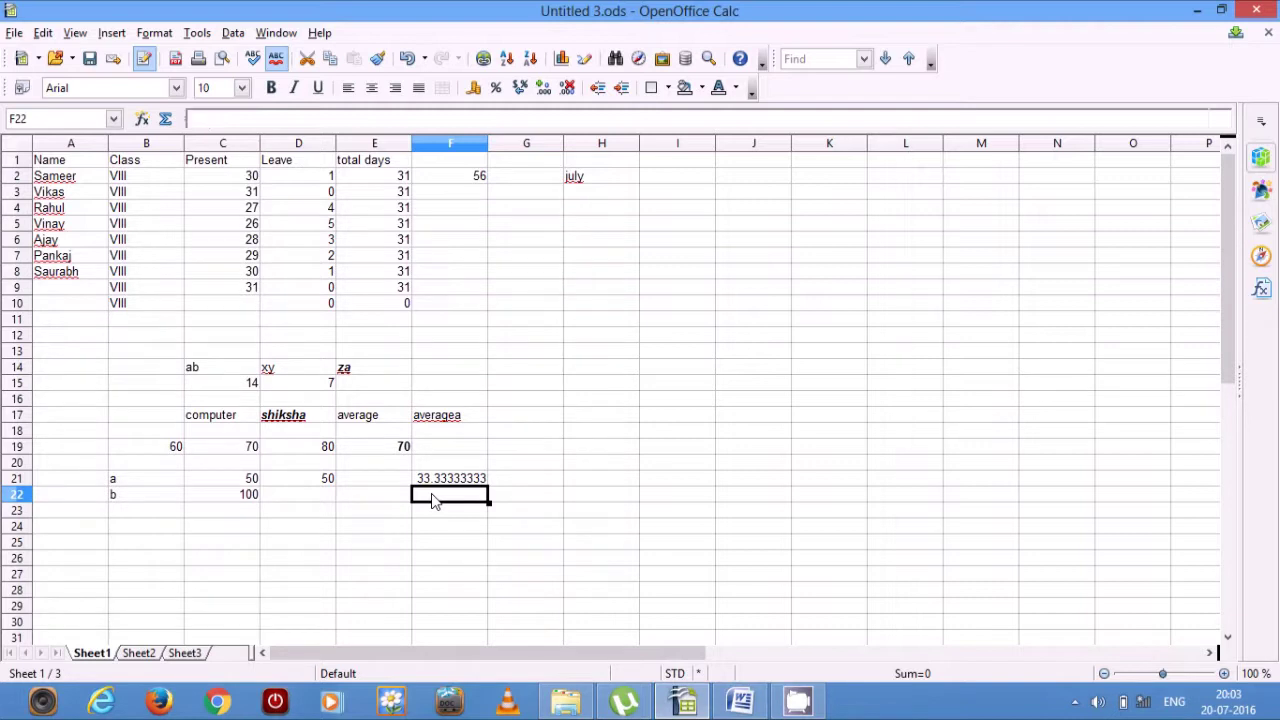
pyautogui.write('=')
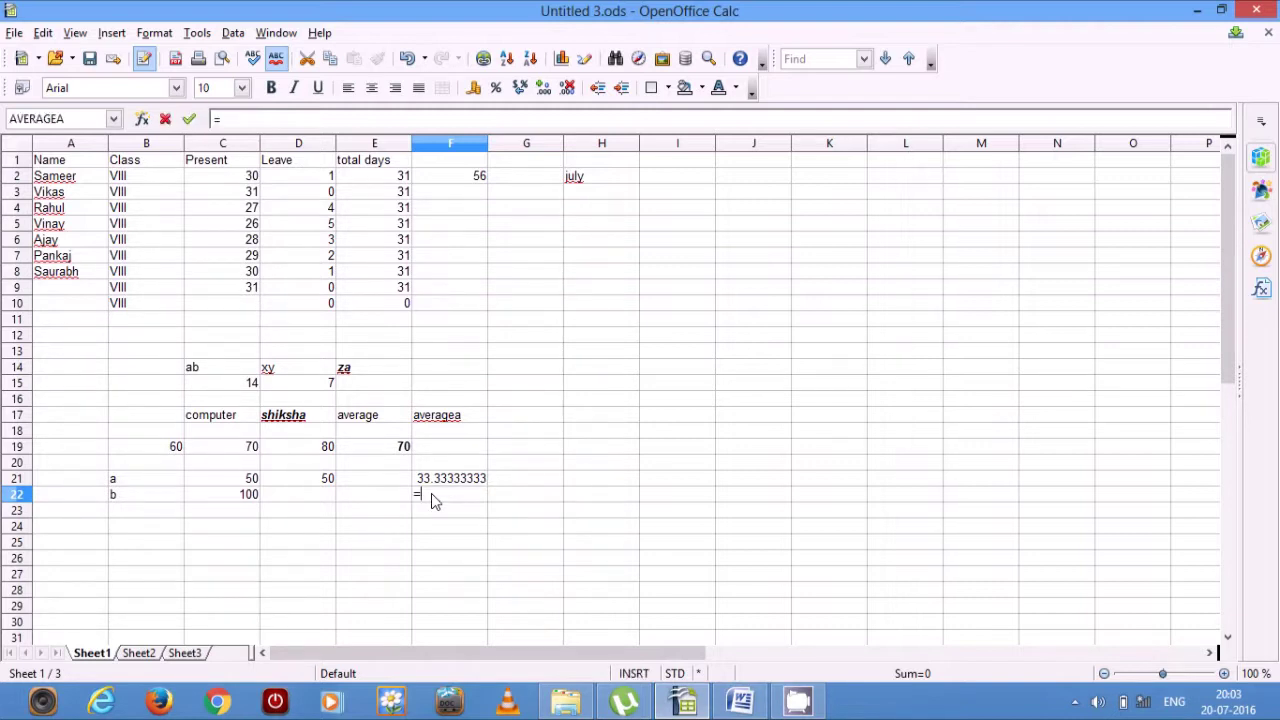
pyautogui.write('ave')
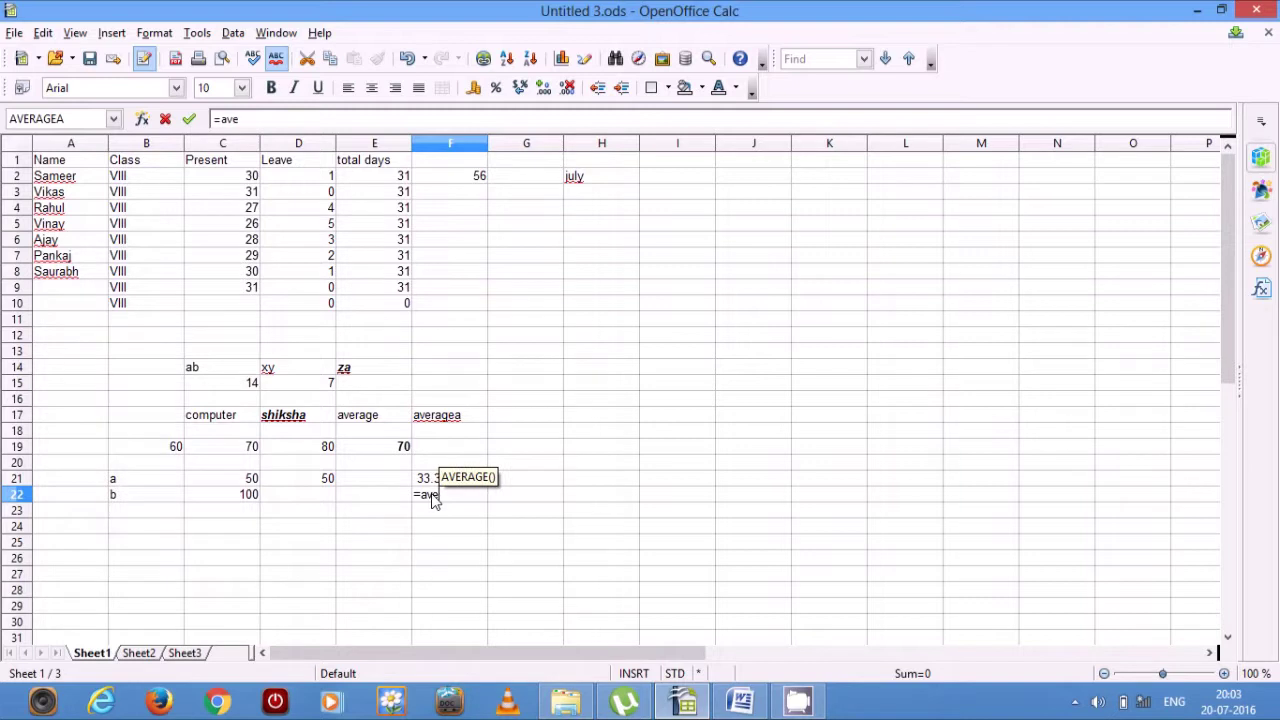
pyautogui.write('rage')
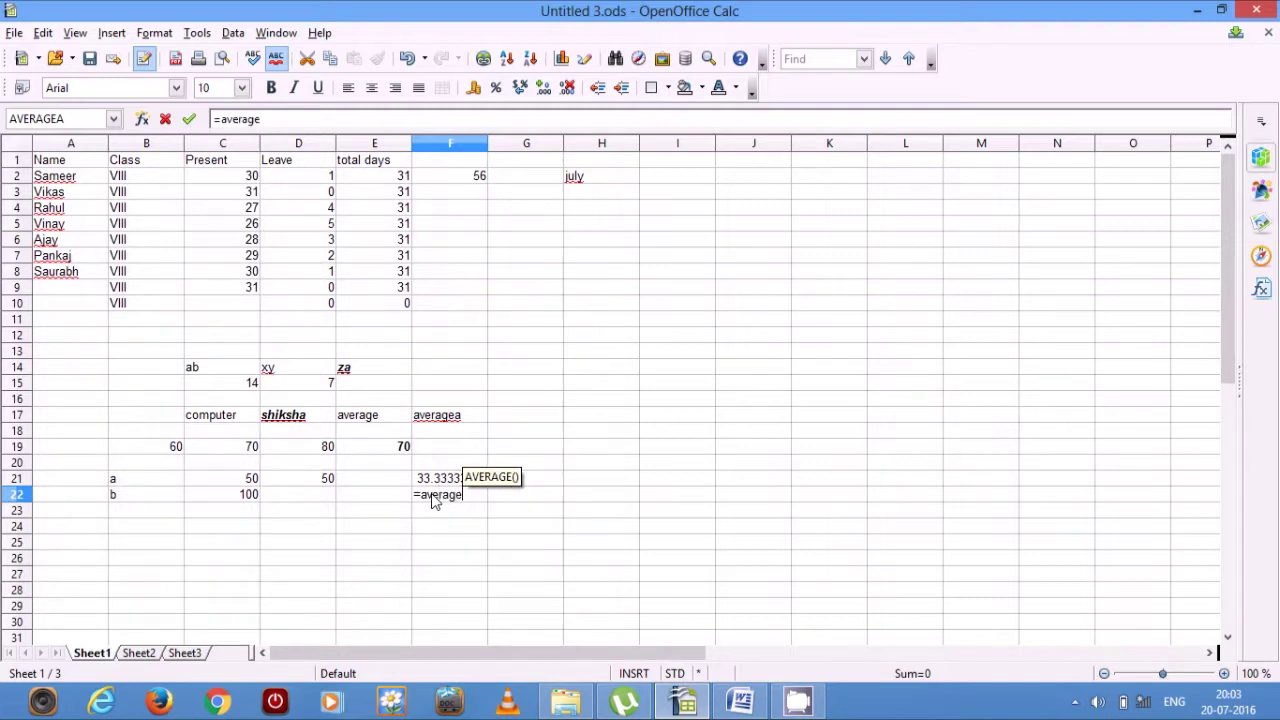
pyautogui.write('a')
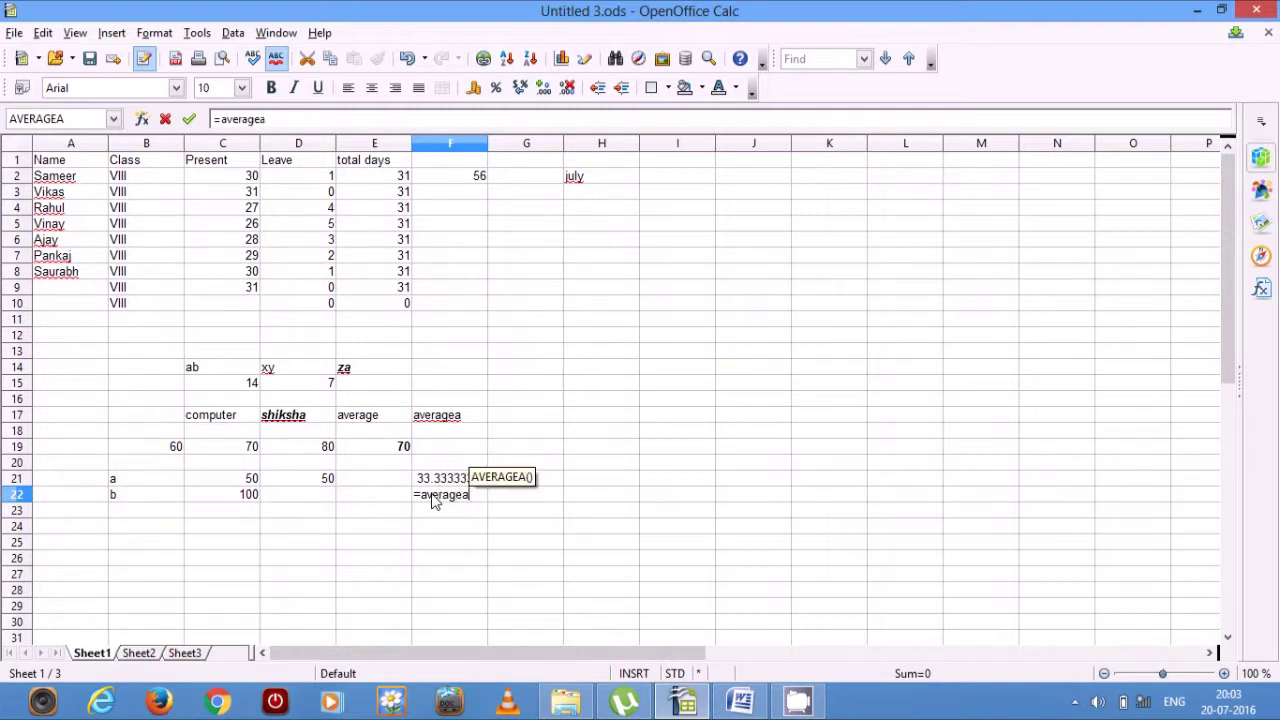
pyautogui.write('(')
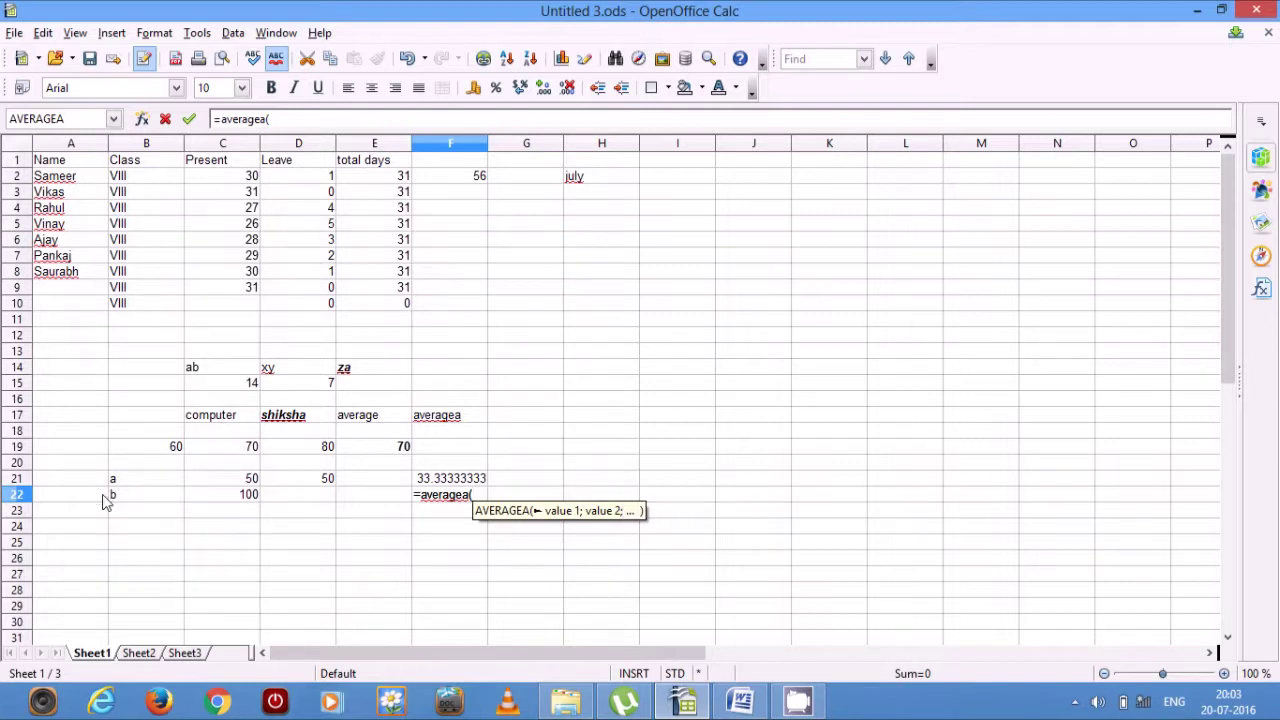
pyautogui.moveTo(119, 503); pyautogui.dragTo(228, 503)
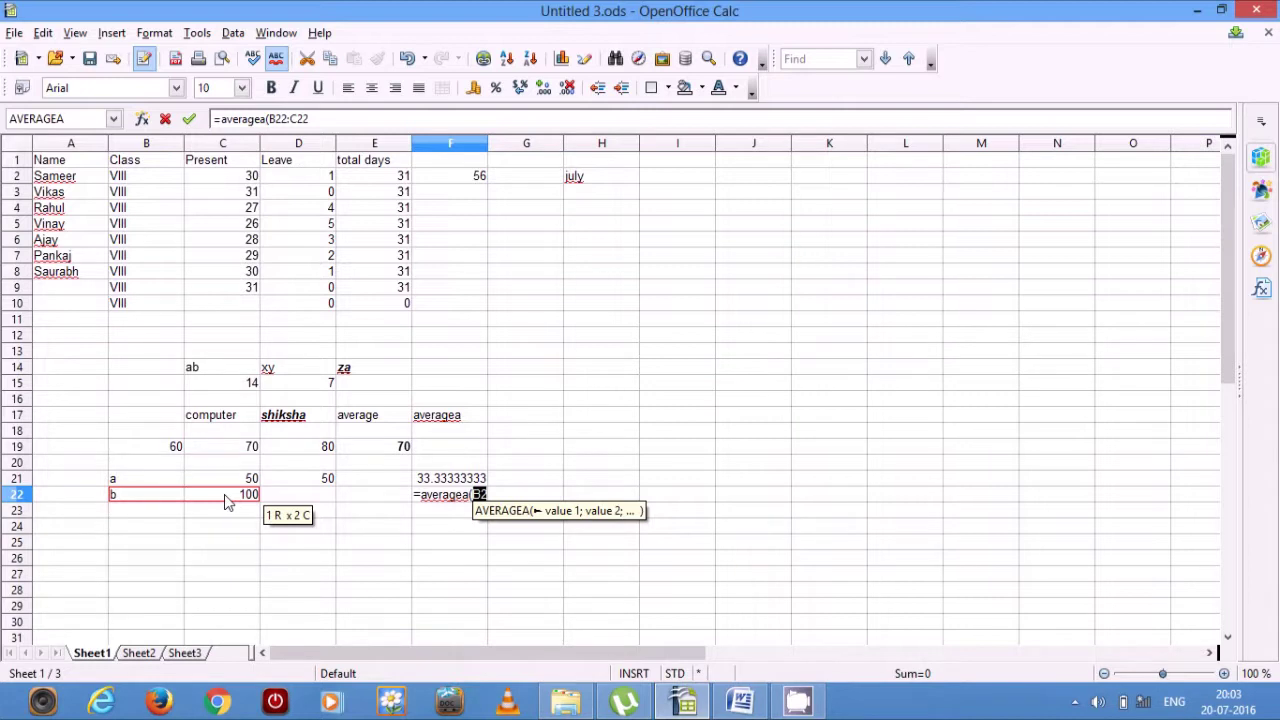
pyautogui.write(')')
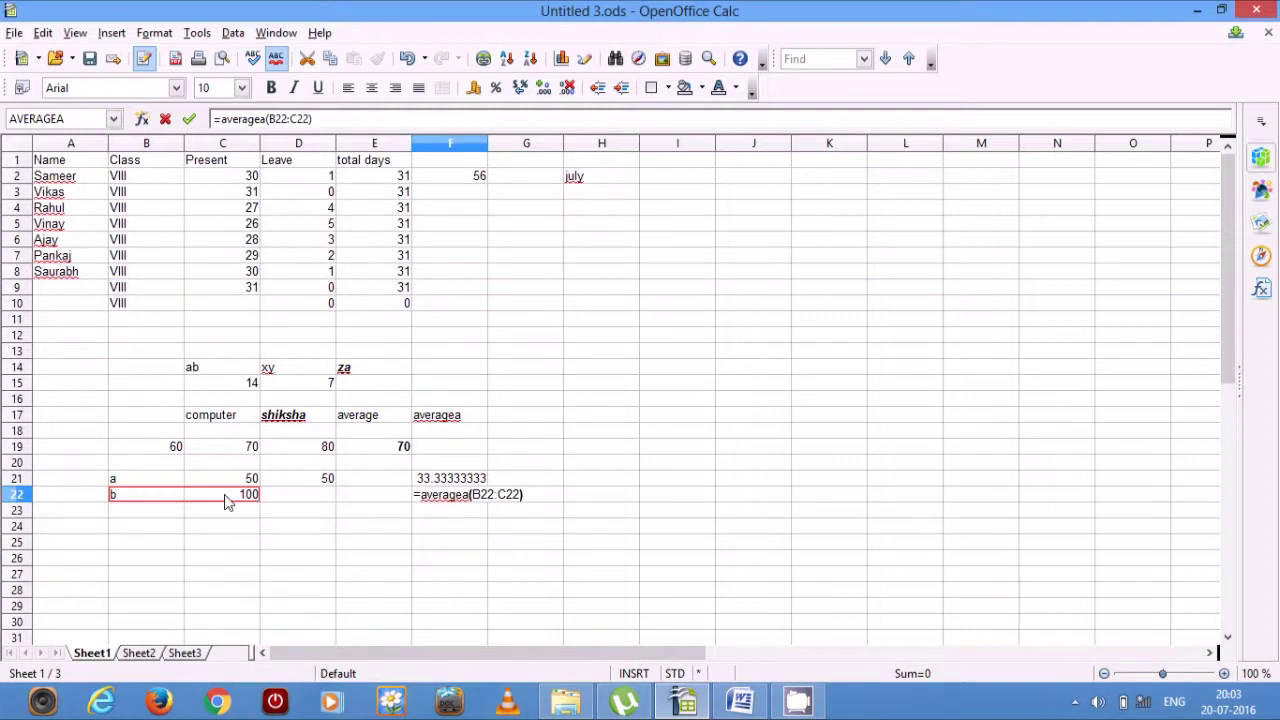
pyautogui.press('Return')
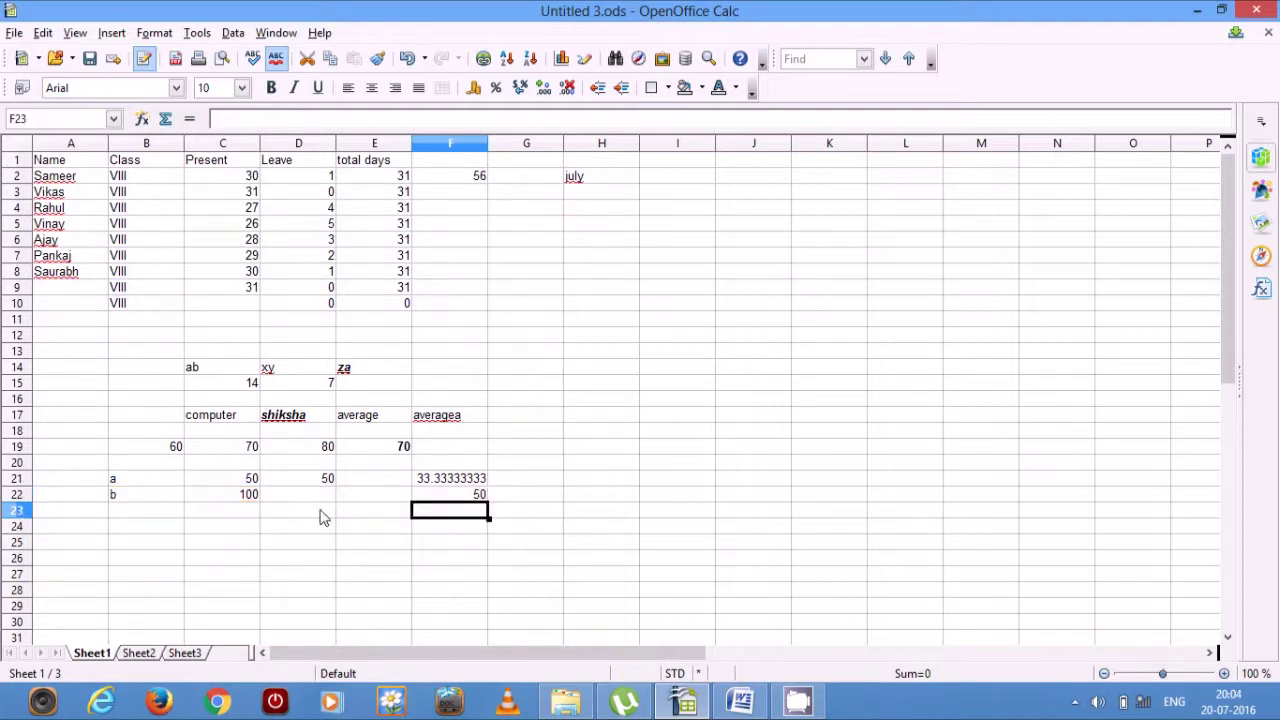
pyautogui.click(437, 495)
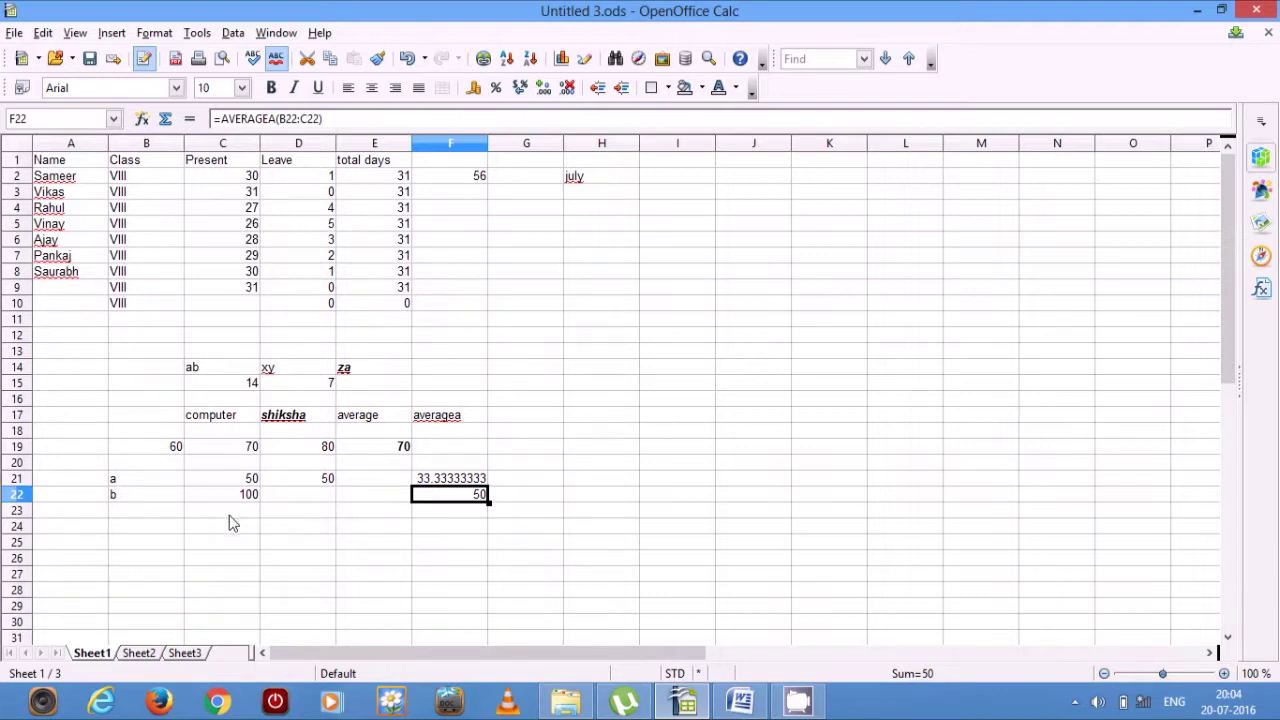
# Fill row 23 with text only, putting a in cell B23 and b in cell C23
pyautogui.click(147, 514)
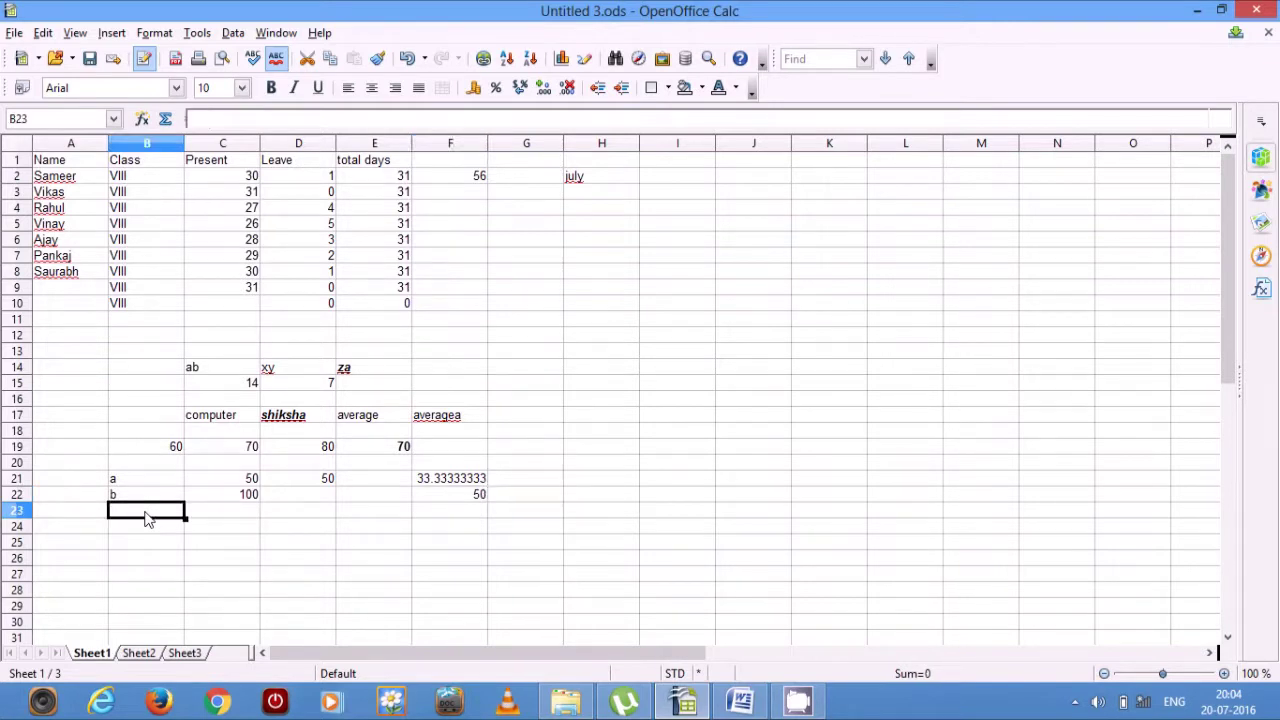
pyautogui.write('a')
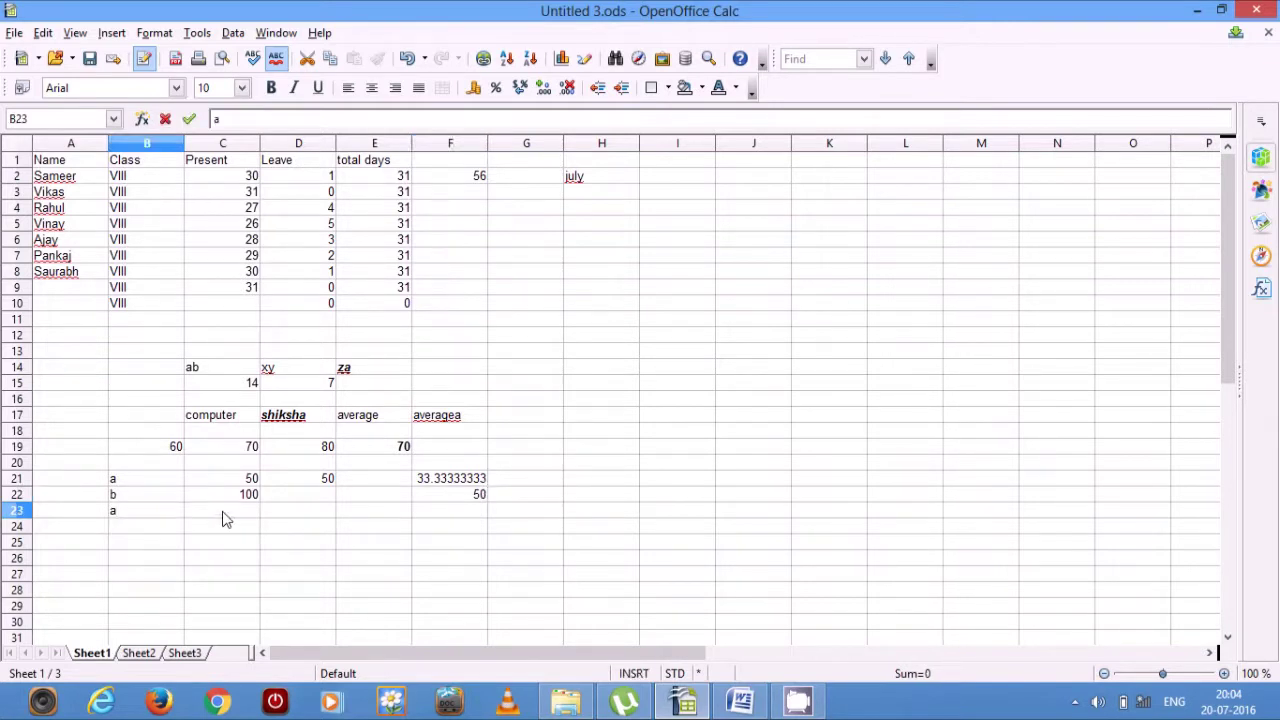
pyautogui.click(225, 519)
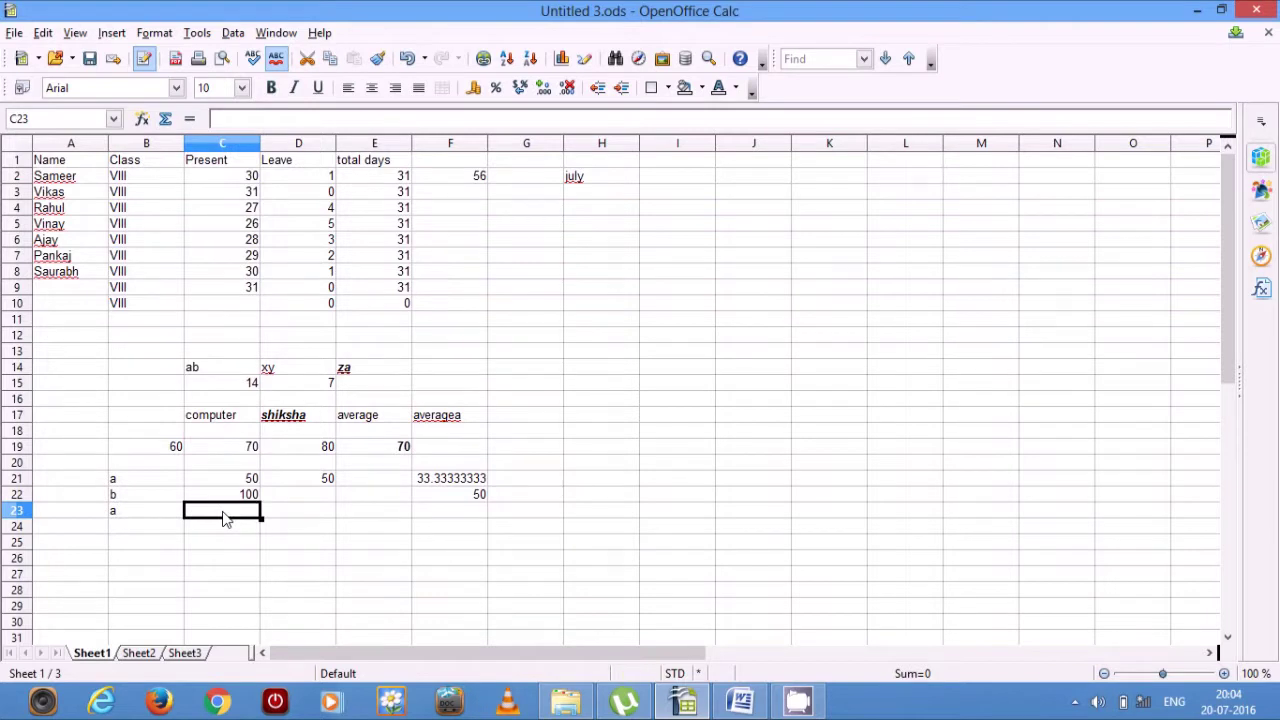
pyautogui.write('b')
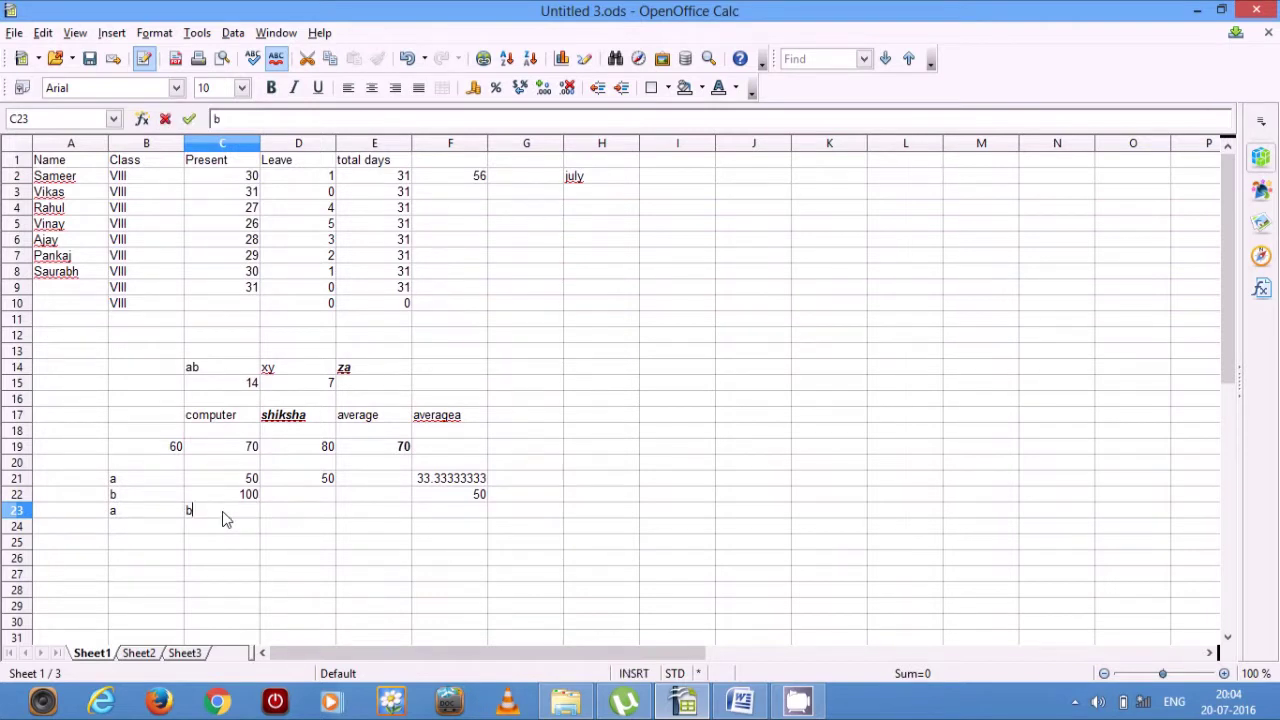
# Enter the formula =averagea(B23:C23) in cell F23 to average the two text cells of row 23
pyautogui.click(434, 516)
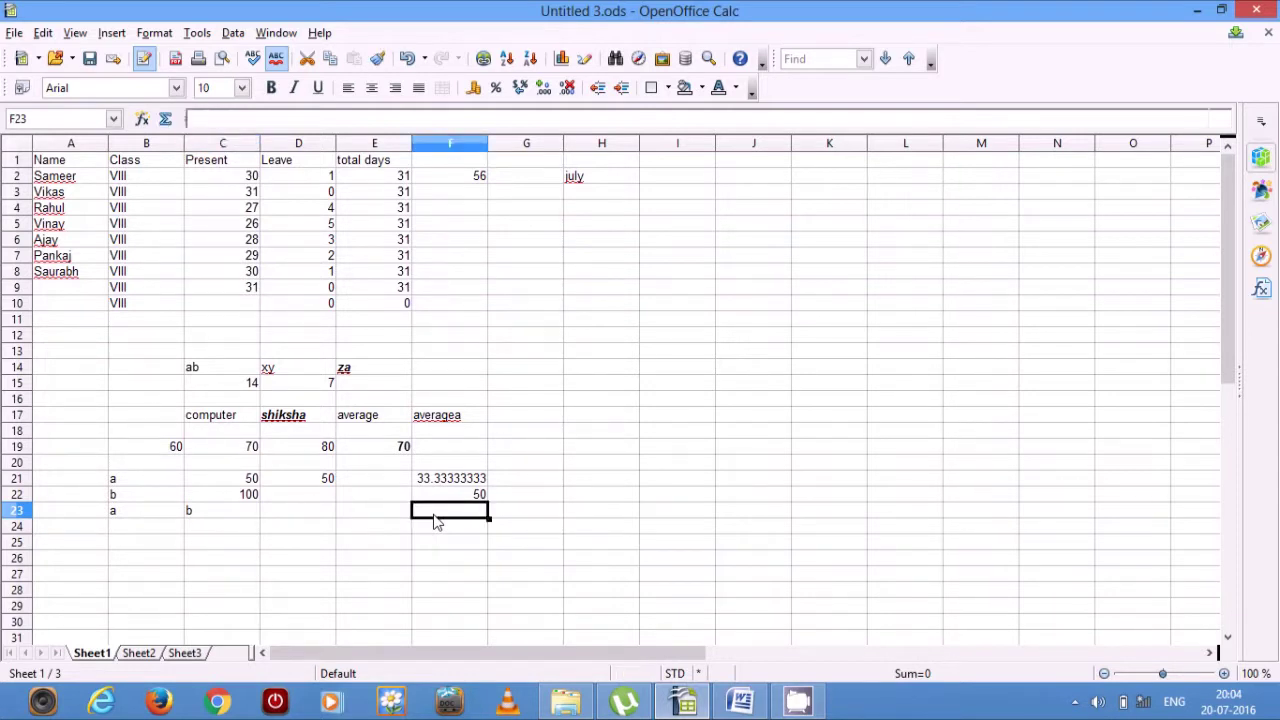
pyautogui.write('=av')
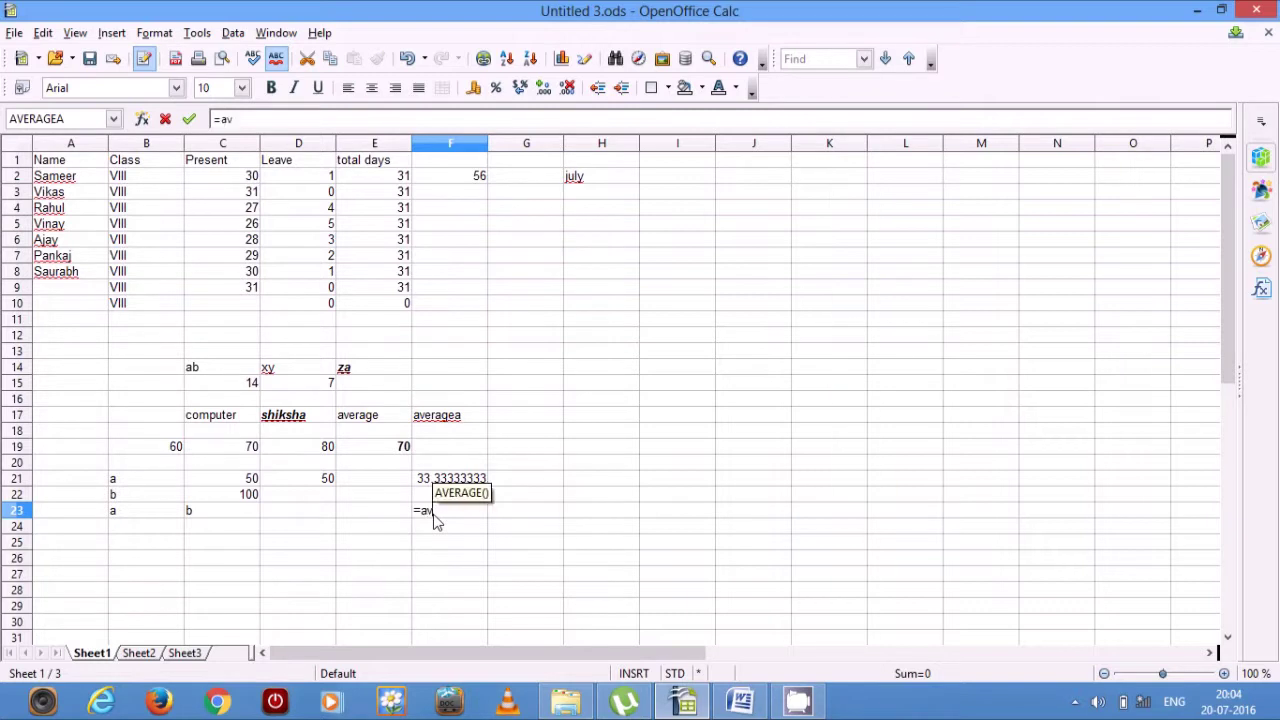
pyautogui.write('erag')
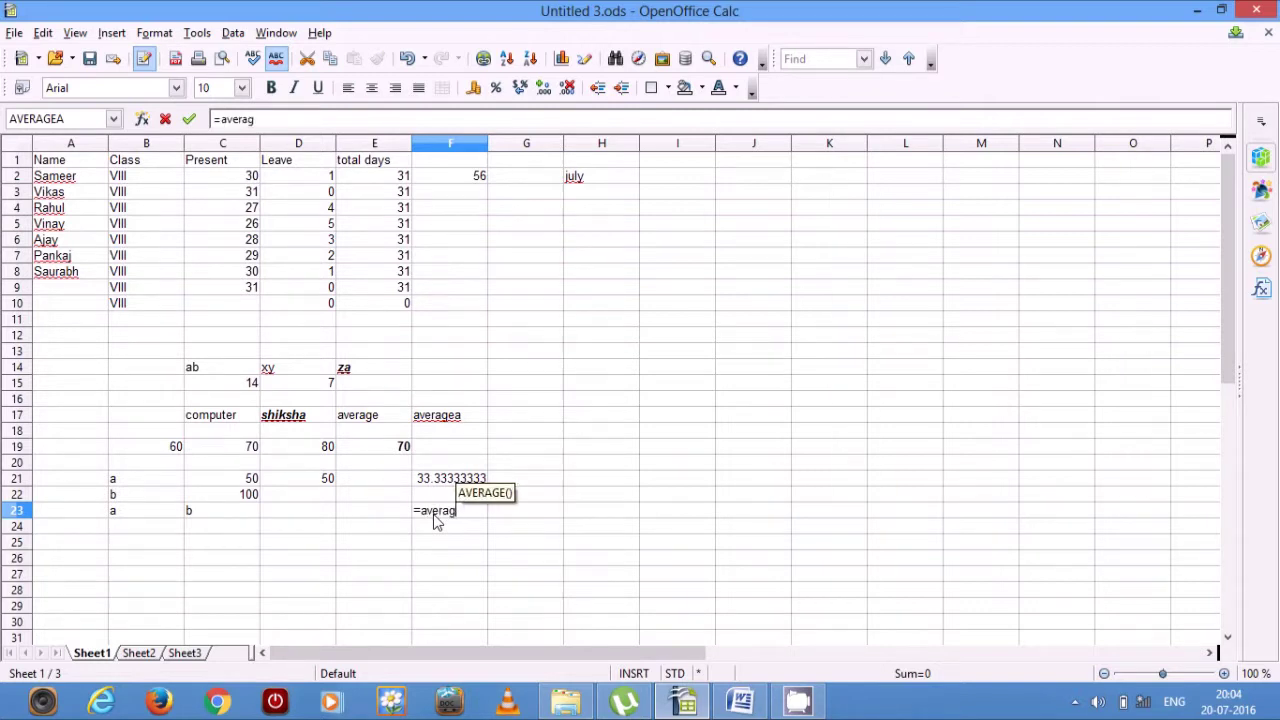
pyautogui.write('ea')
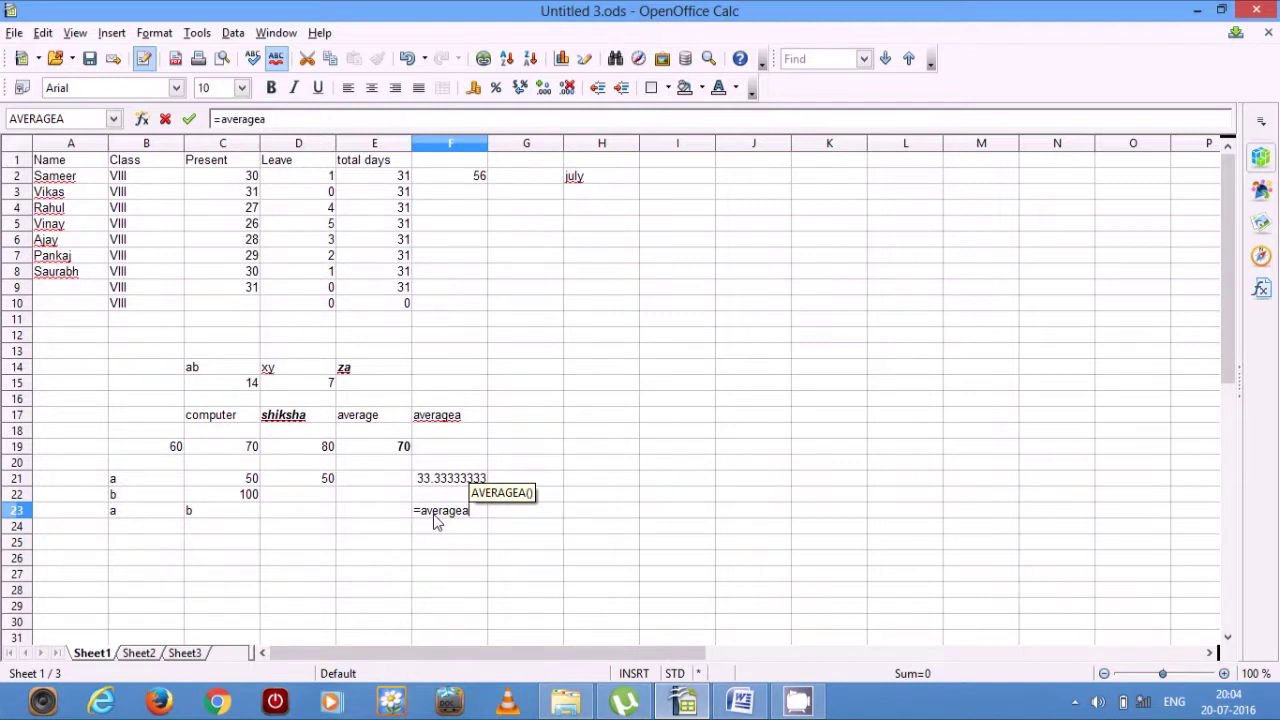
pyautogui.write('(')
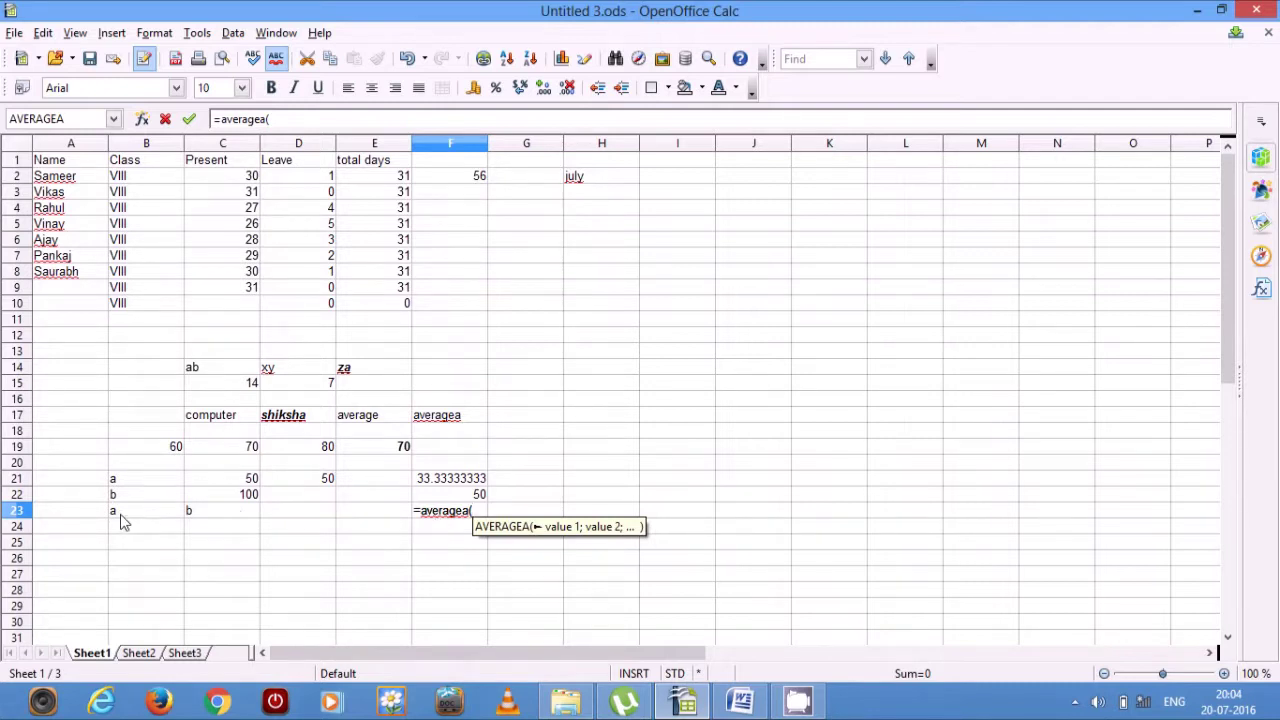
pyautogui.moveTo(122, 514); pyautogui.dragTo(211, 517)
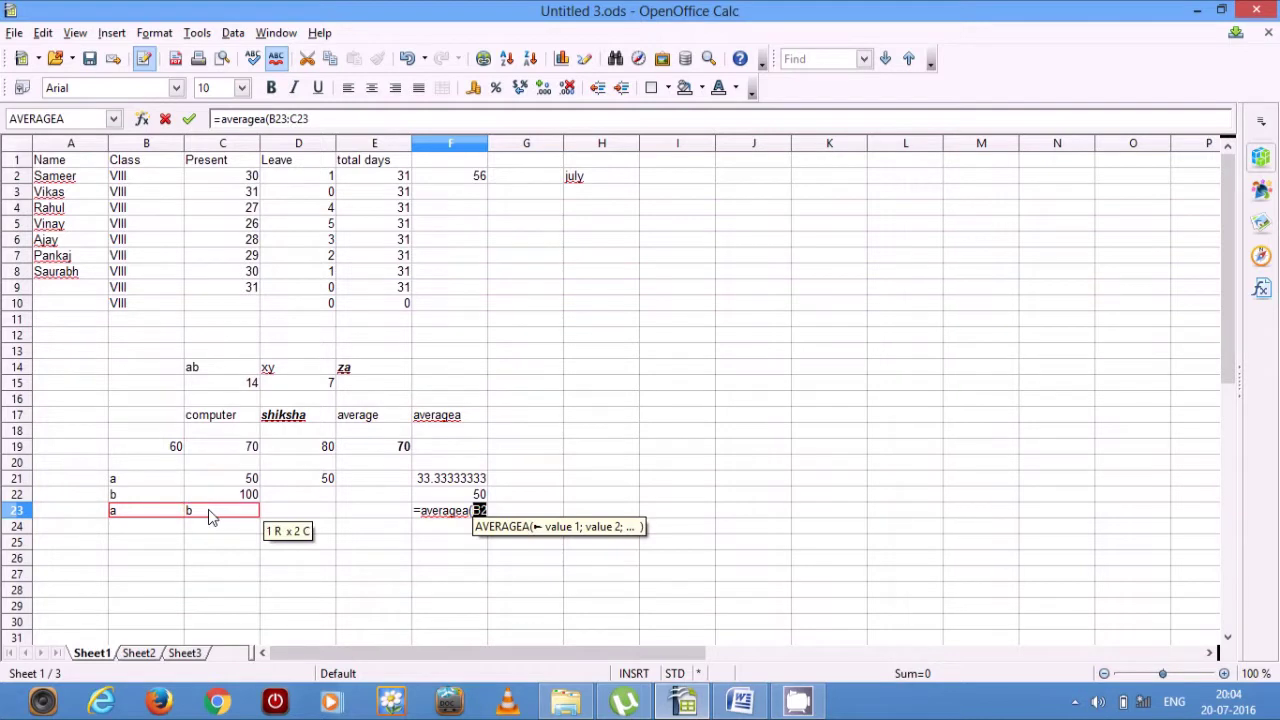
pyautogui.write(')')
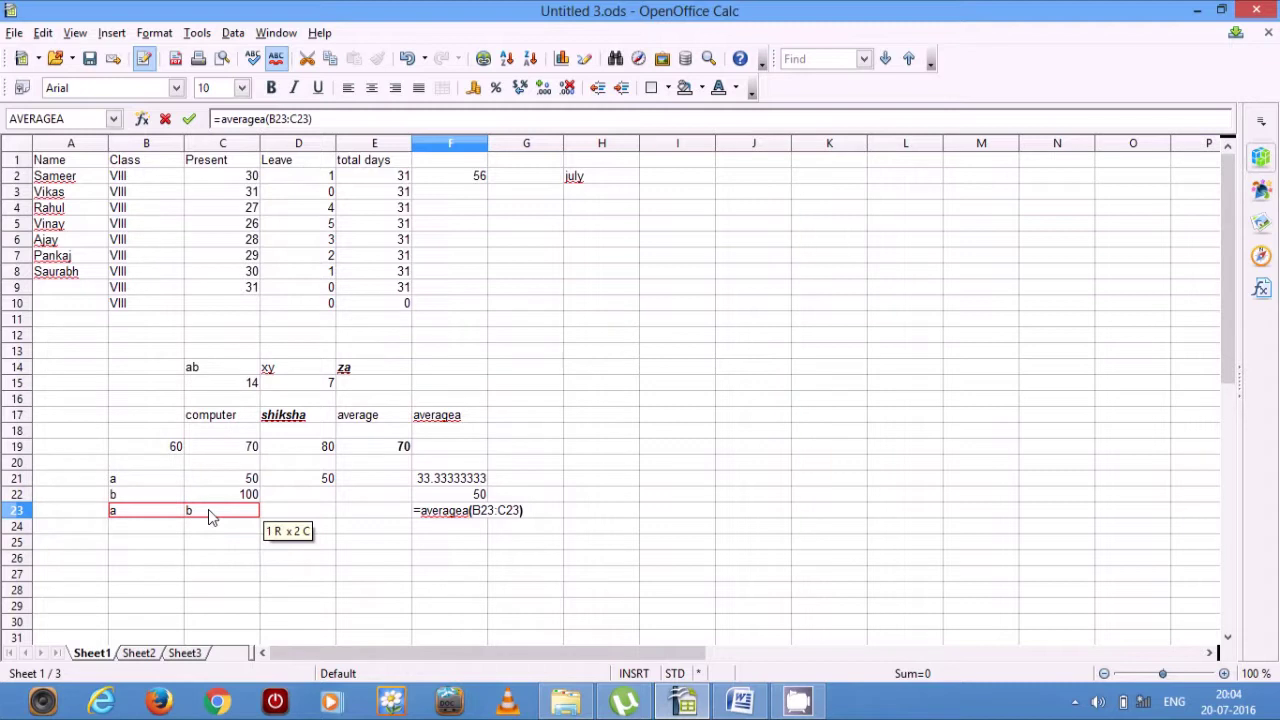
pyautogui.press('Return')
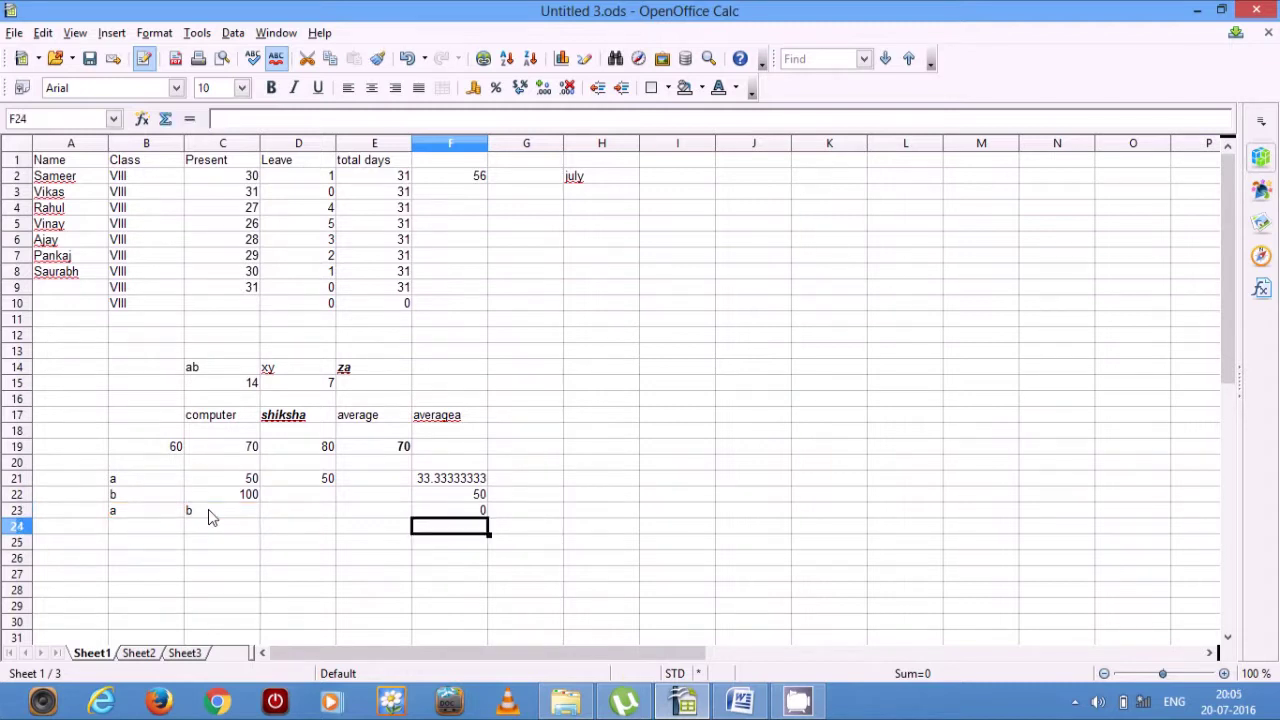
pyautogui.click(440, 515)
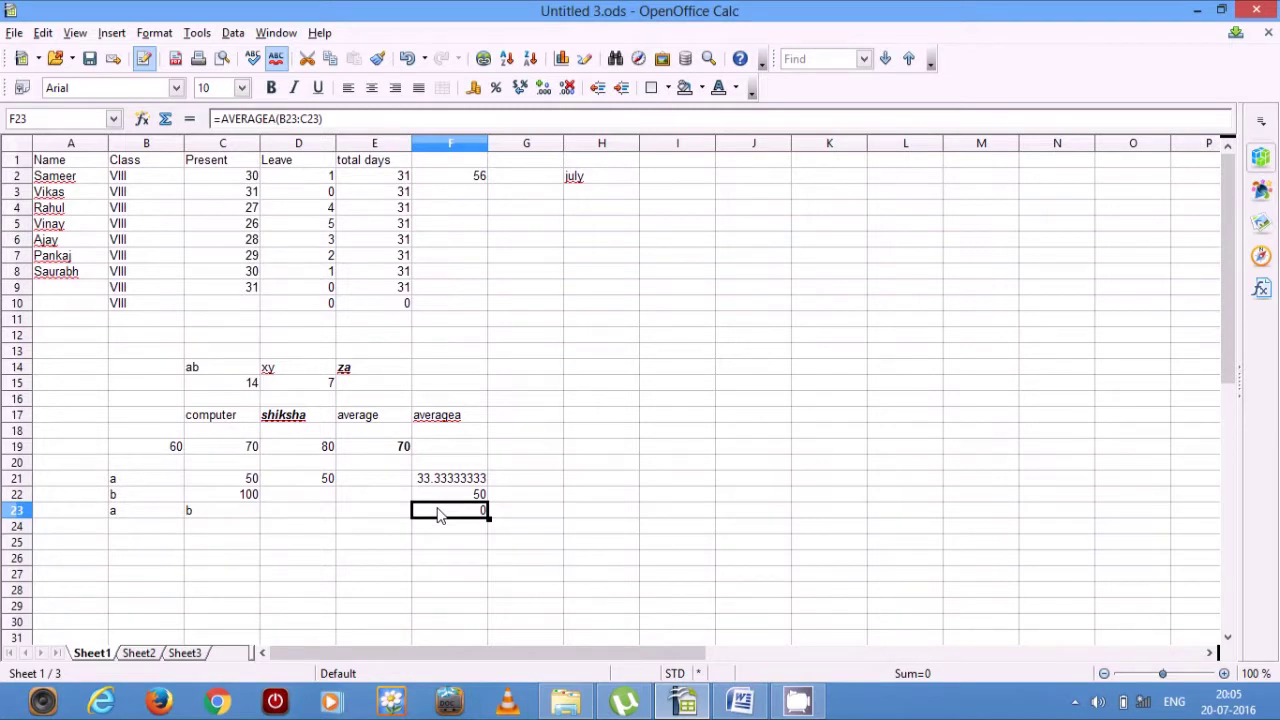